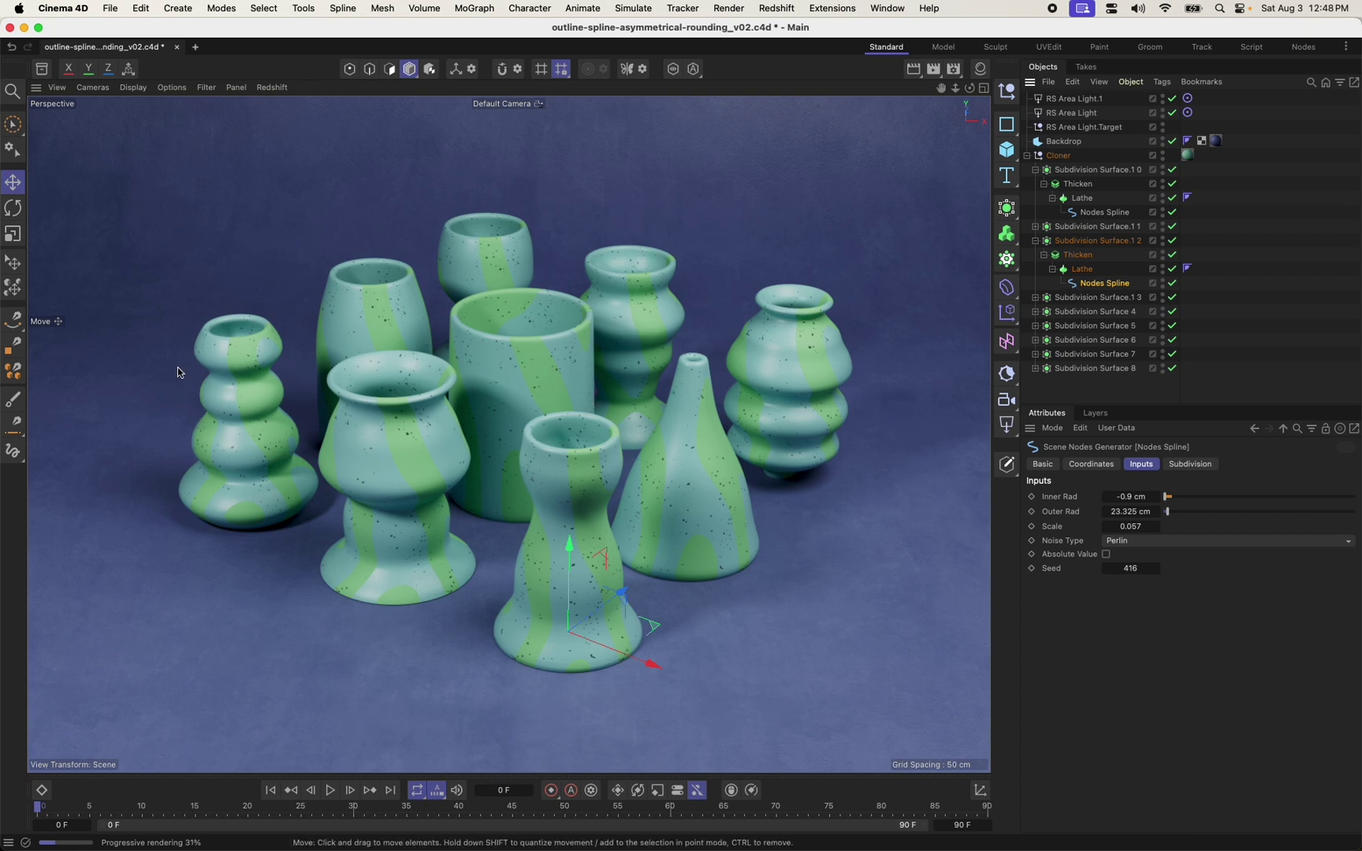
Stop the Redshift viewport render and raise the front vase's Nodes Spline seed to 425.
click(272, 87)
click(282, 111)
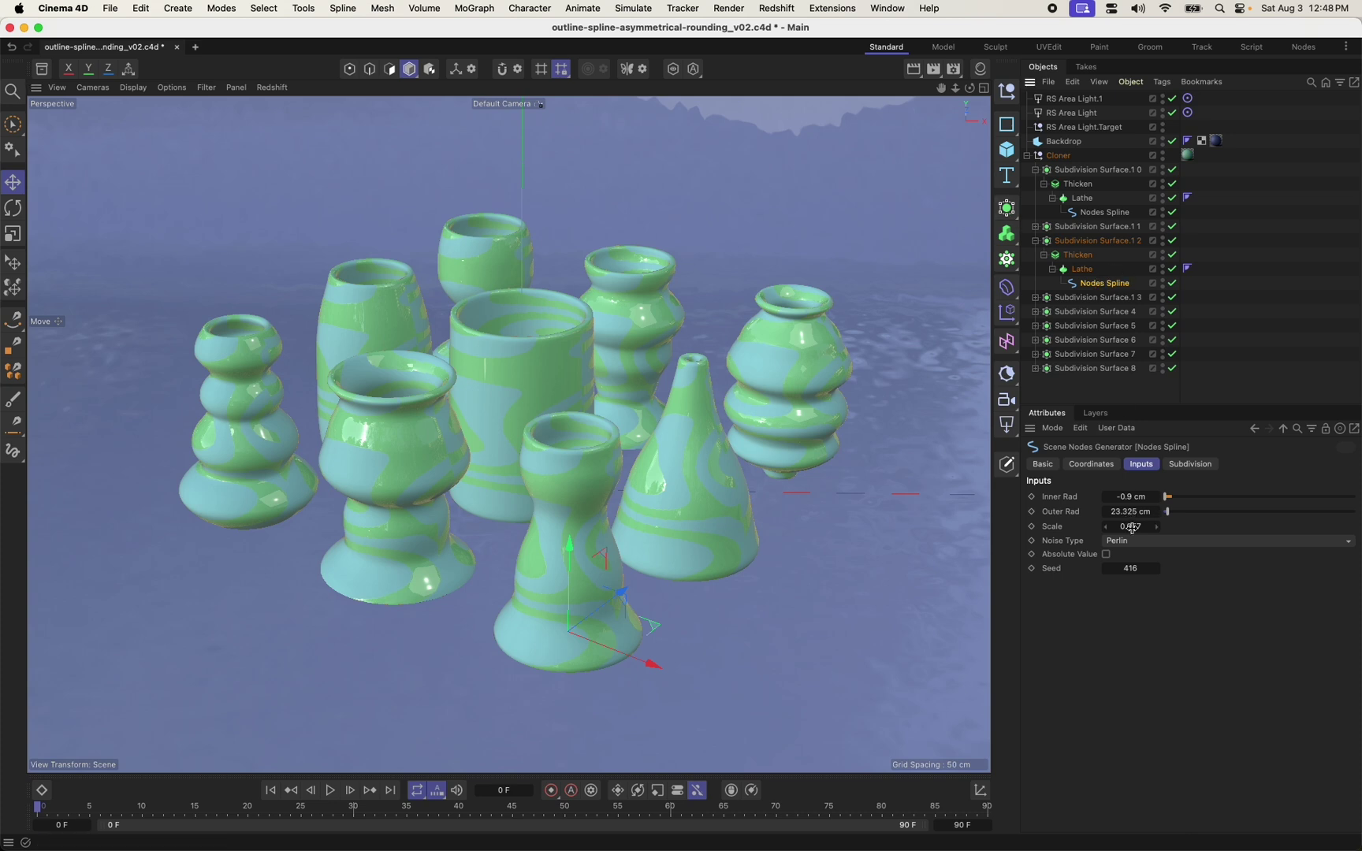
click(1156, 569)
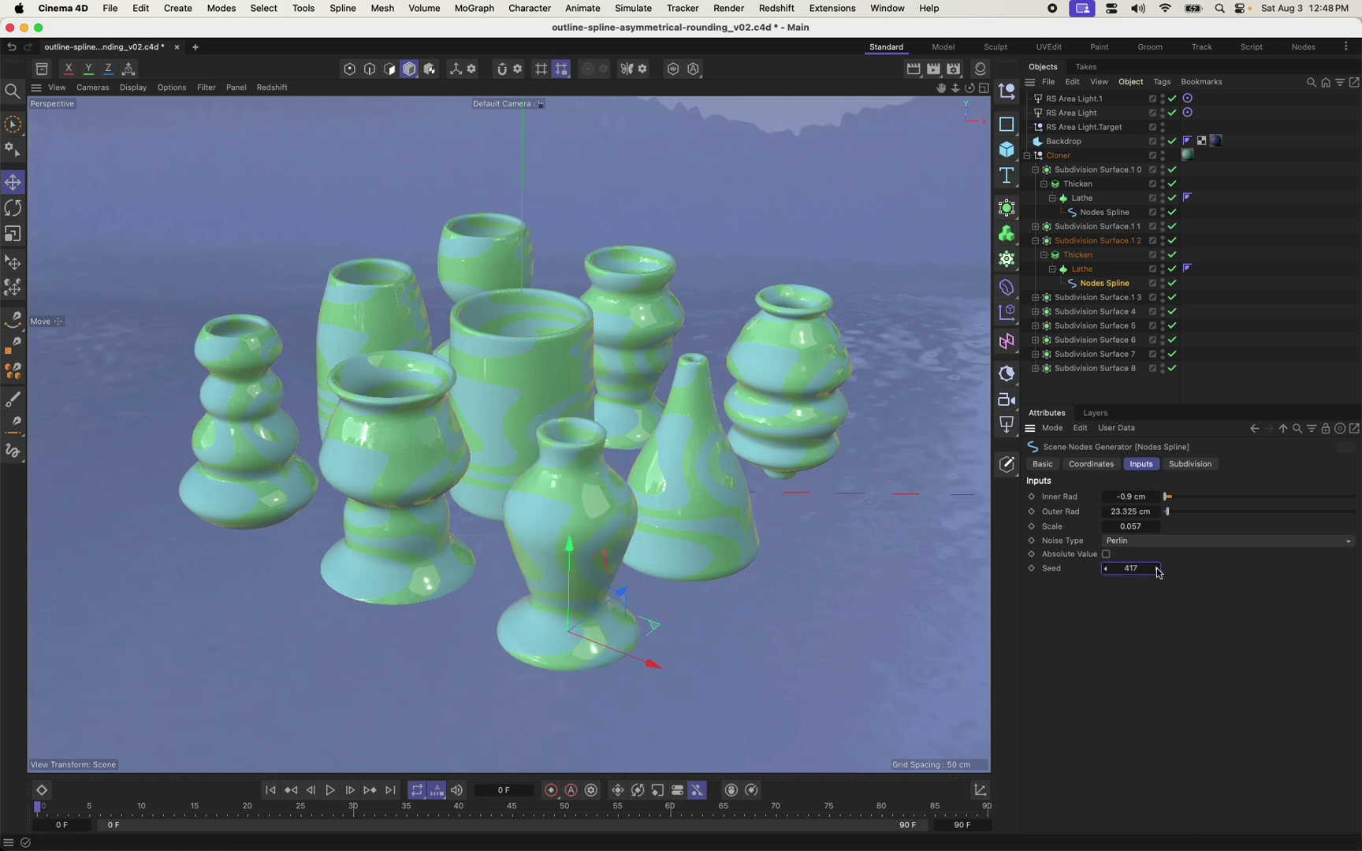
click(1157, 569)
click(1157, 569)
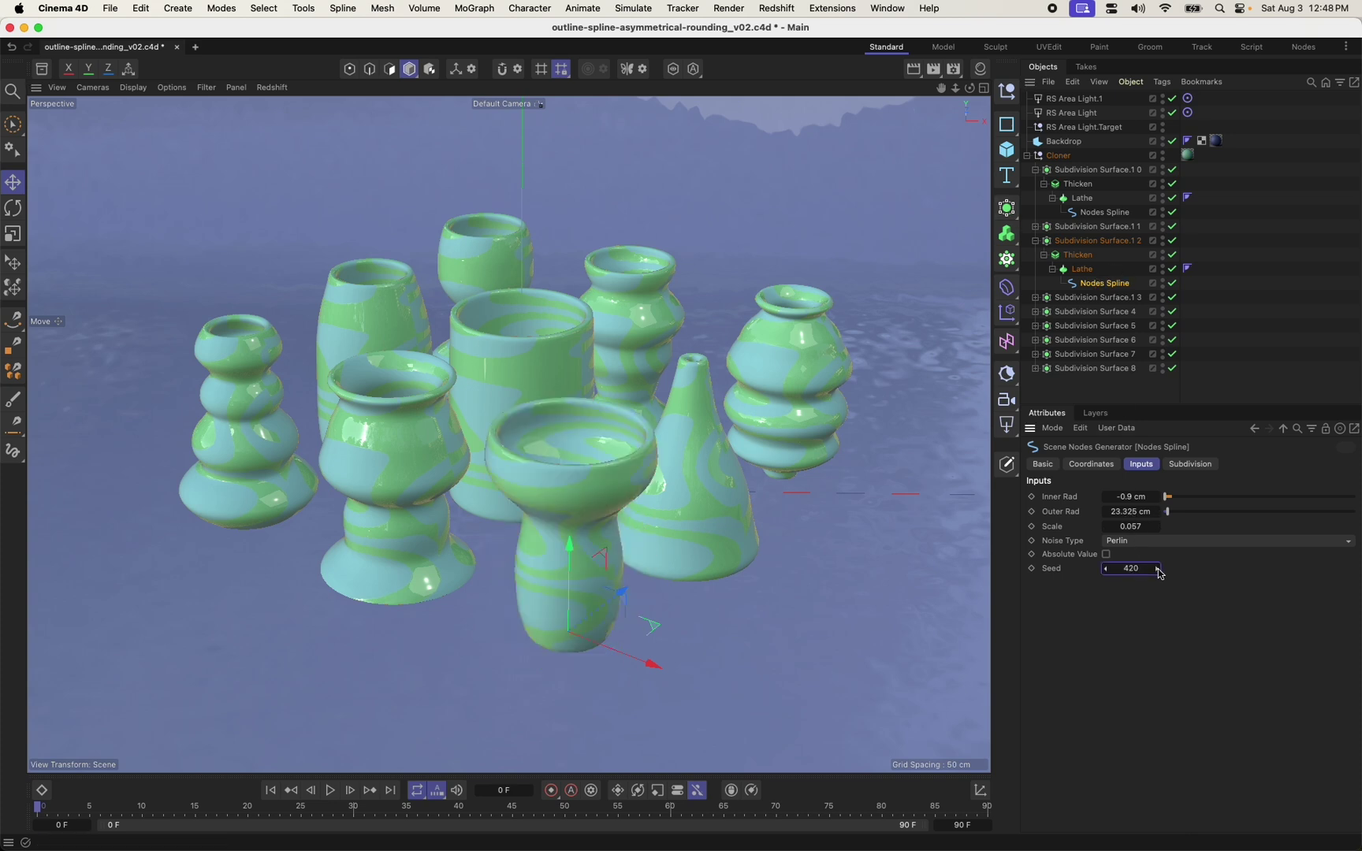
click(1157, 569)
click(1158, 571)
click(1158, 570)
click(1159, 571)
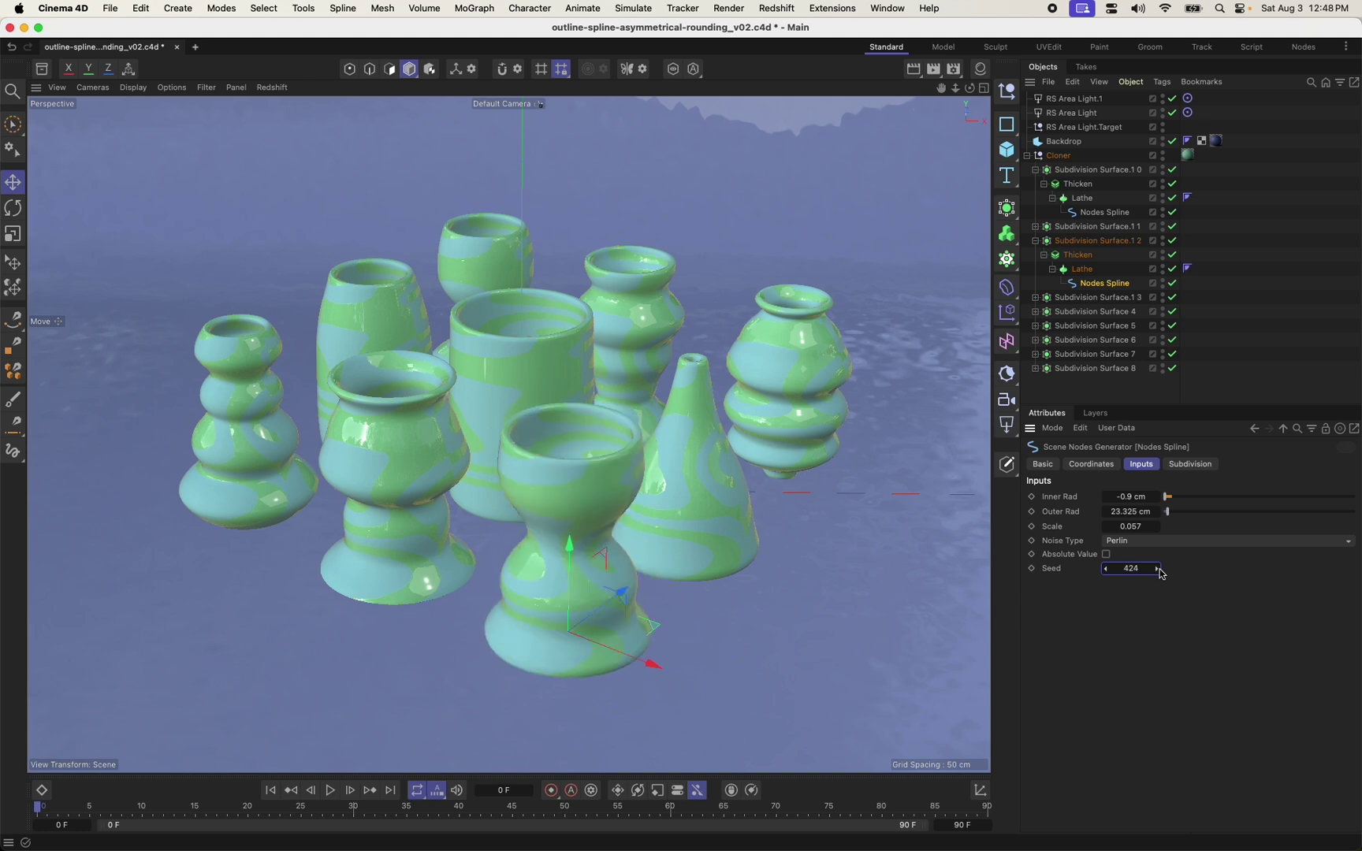
click(1158, 571)
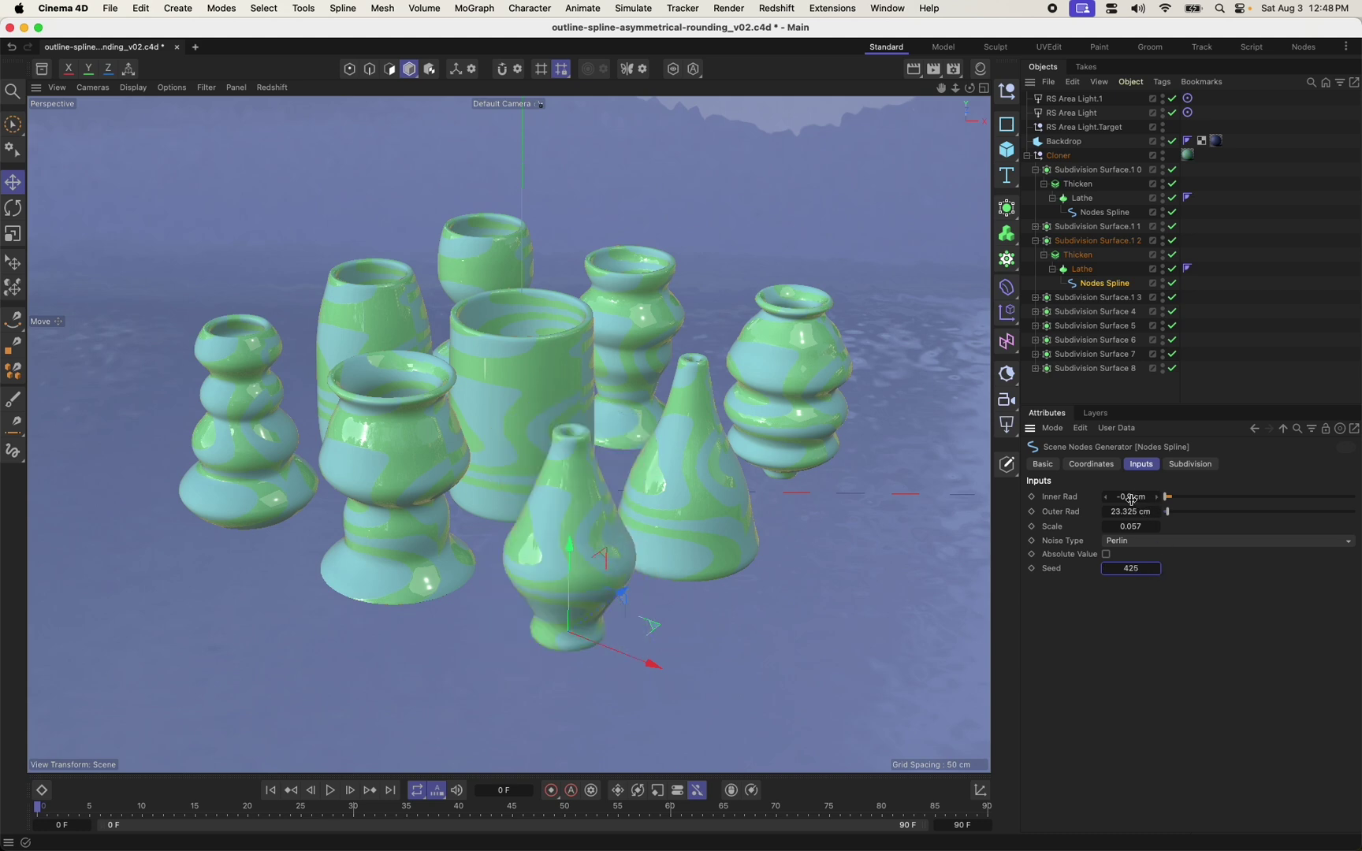
Set the front vase spline's inner radius to 5.9 cm, outer radius to 33.825 cm, scale to 0.104 and seed to 431.
drag(1127, 495, 1168, 526)
click(1154, 568)
click(1154, 569)
click(1154, 568)
click(1154, 568)
click(1154, 568)
click(1155, 568)
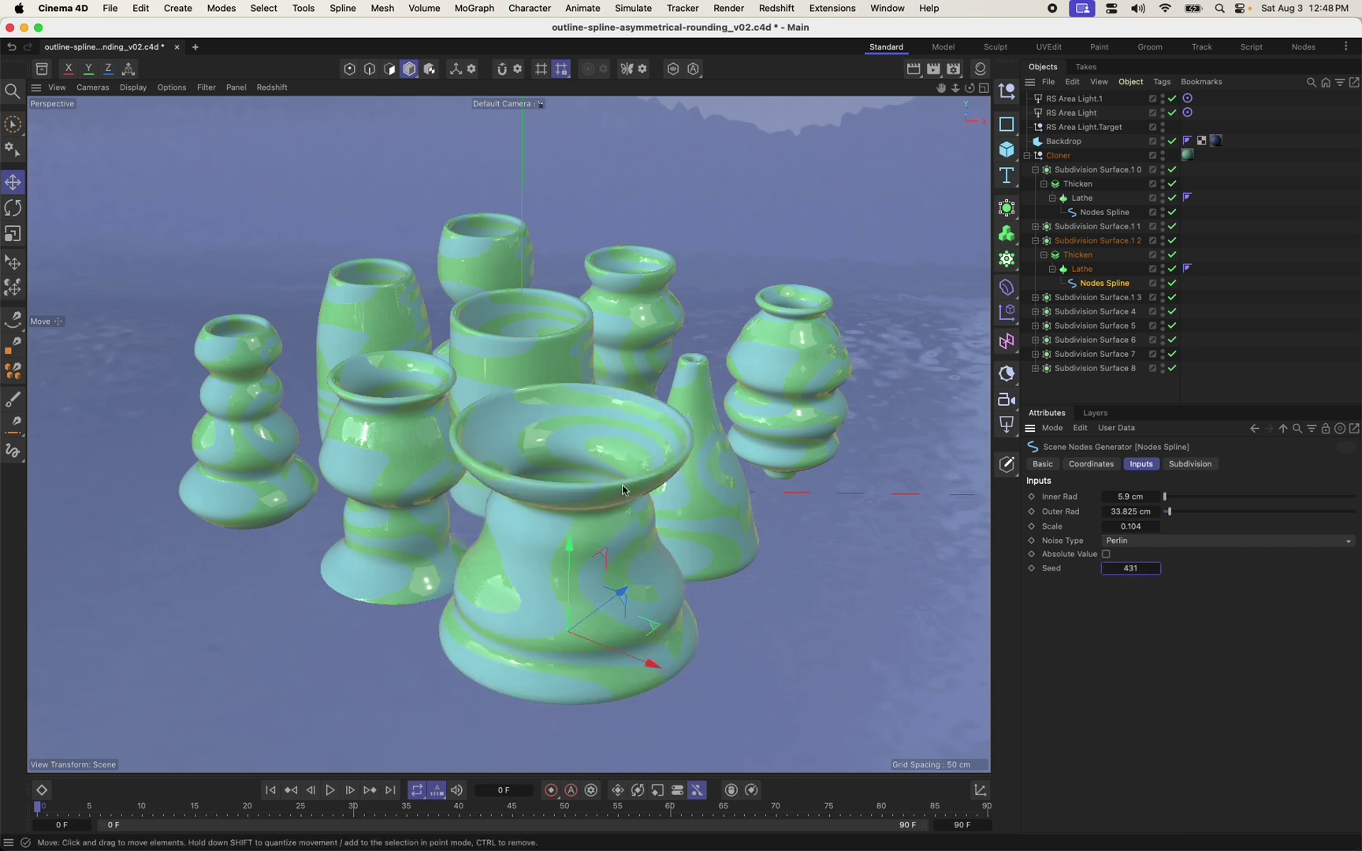
Open the front vase's Nodes Spline graph, space out its nodes to examine the chain, and close the Node Editor.
double_click(1074, 287)
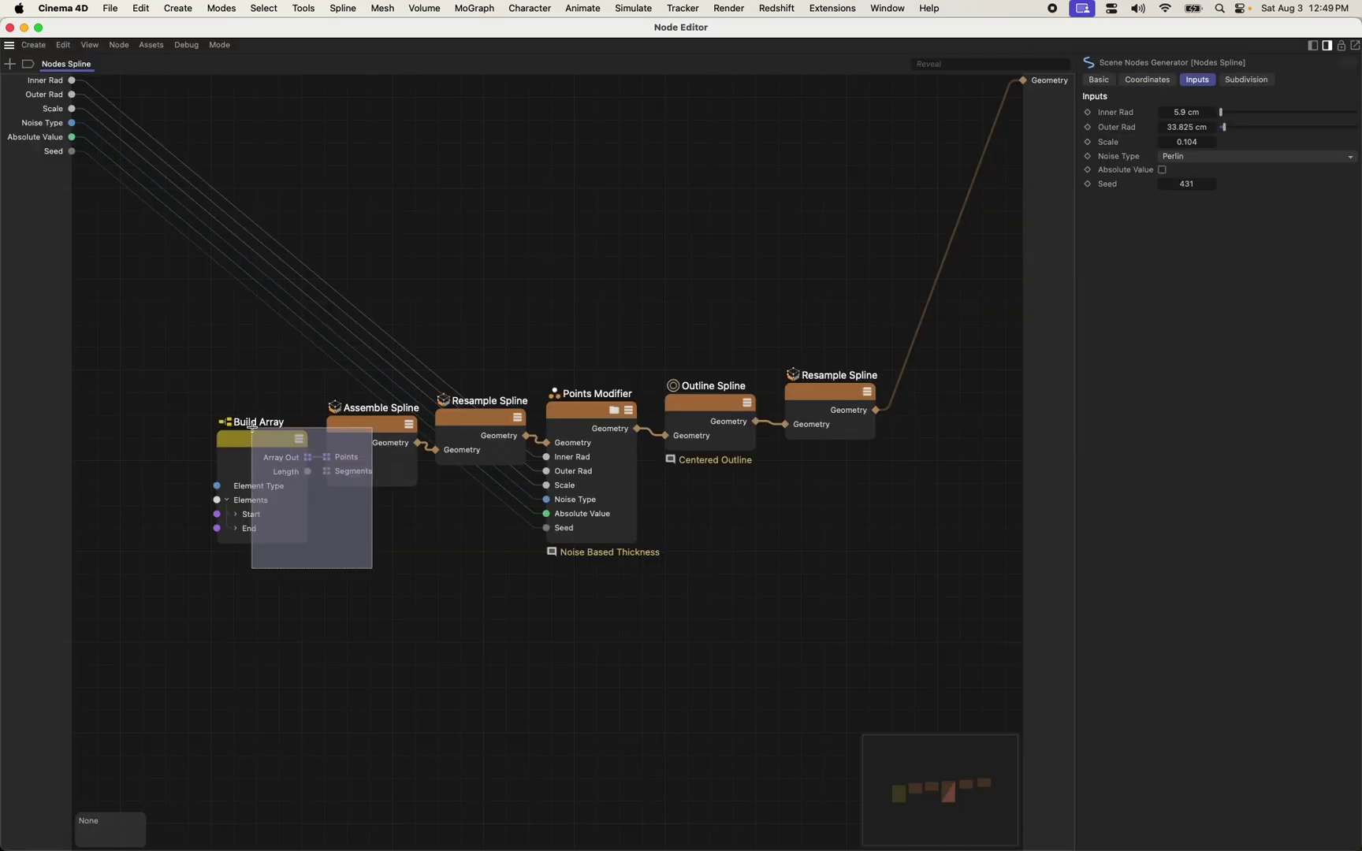
drag(253, 432, 172, 450)
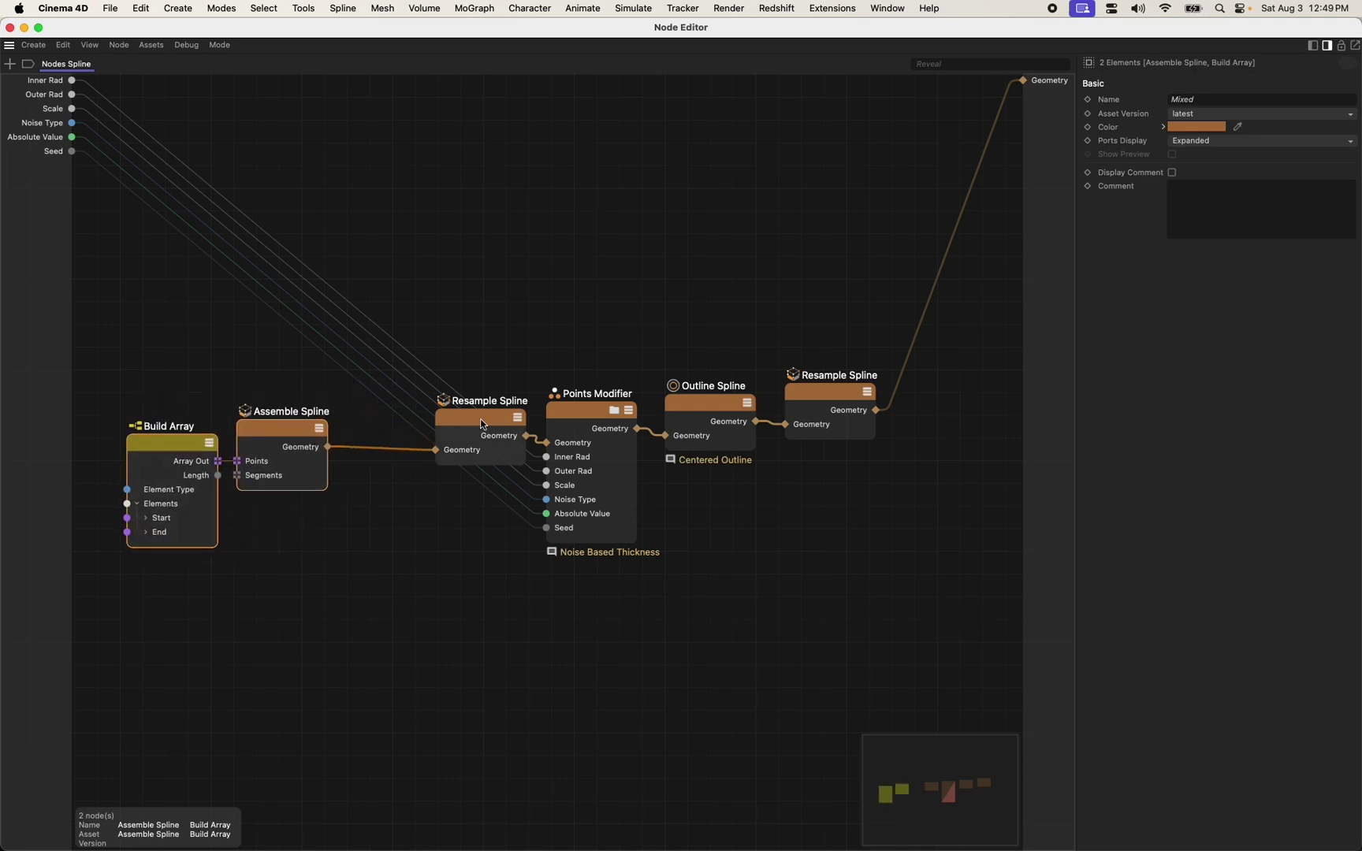
drag(482, 424, 419, 423)
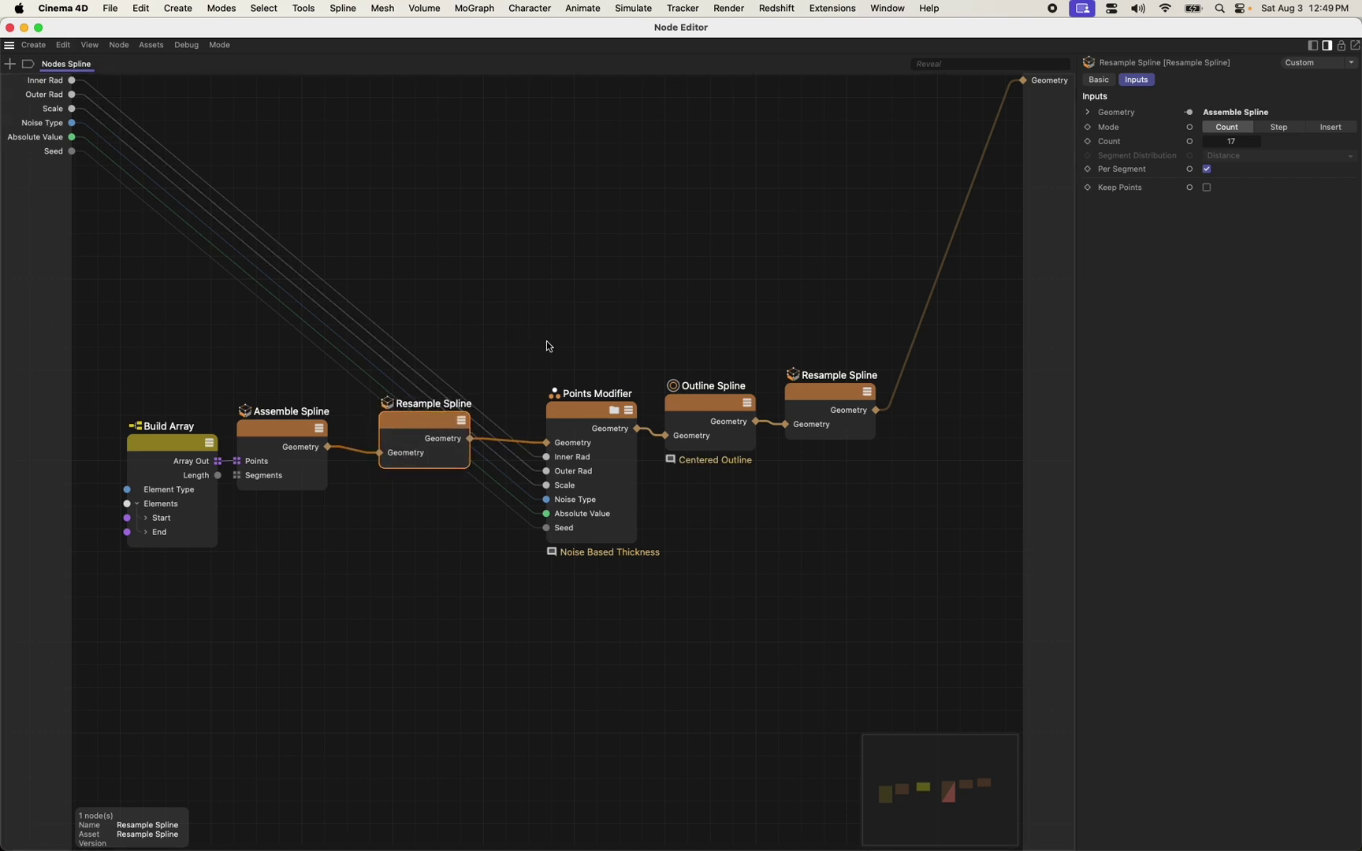
mouse_move(580, 419)
mouse_down()
mouse_move(548, 420)
mouse_move(567, 419)
mouse_up()
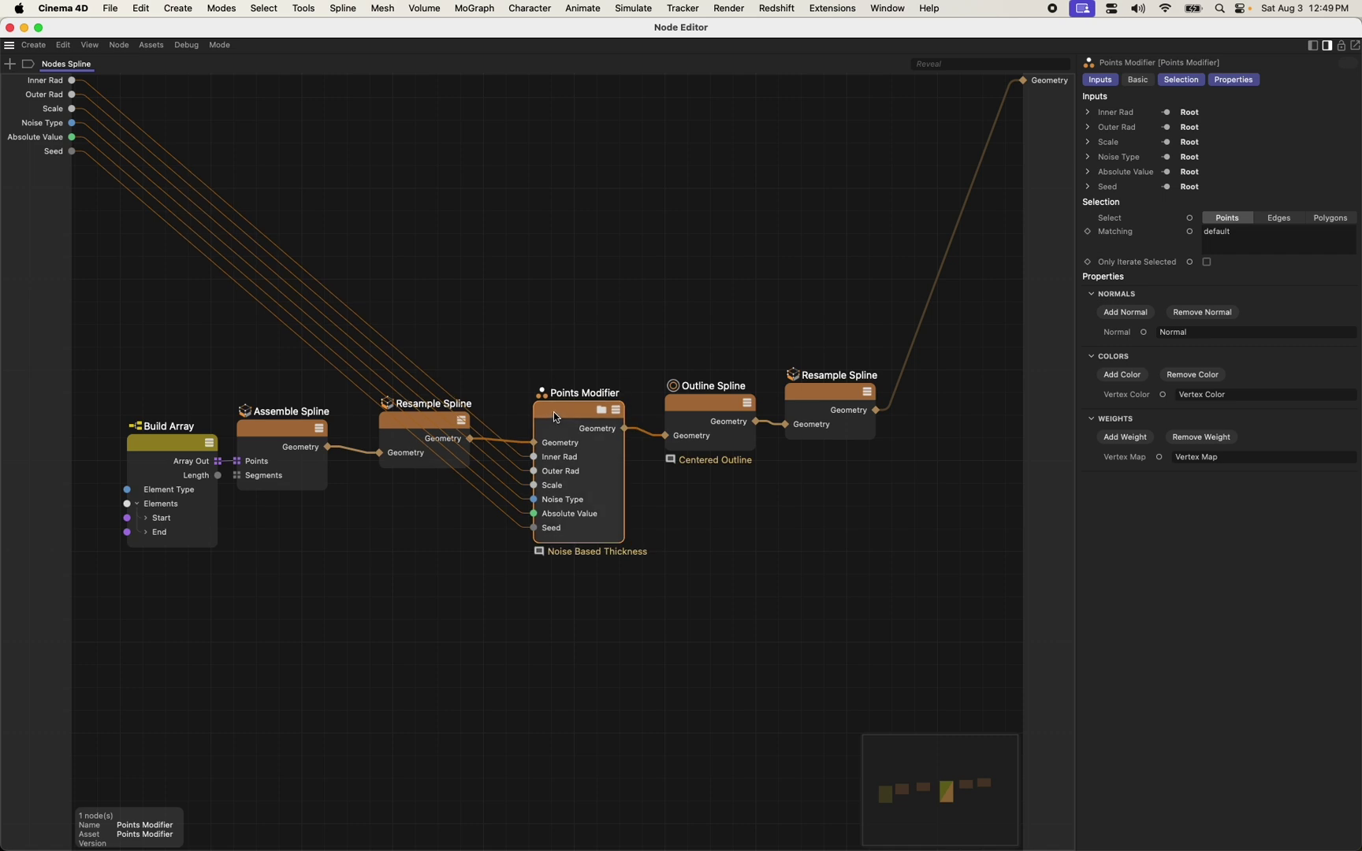
drag(727, 405, 717, 409)
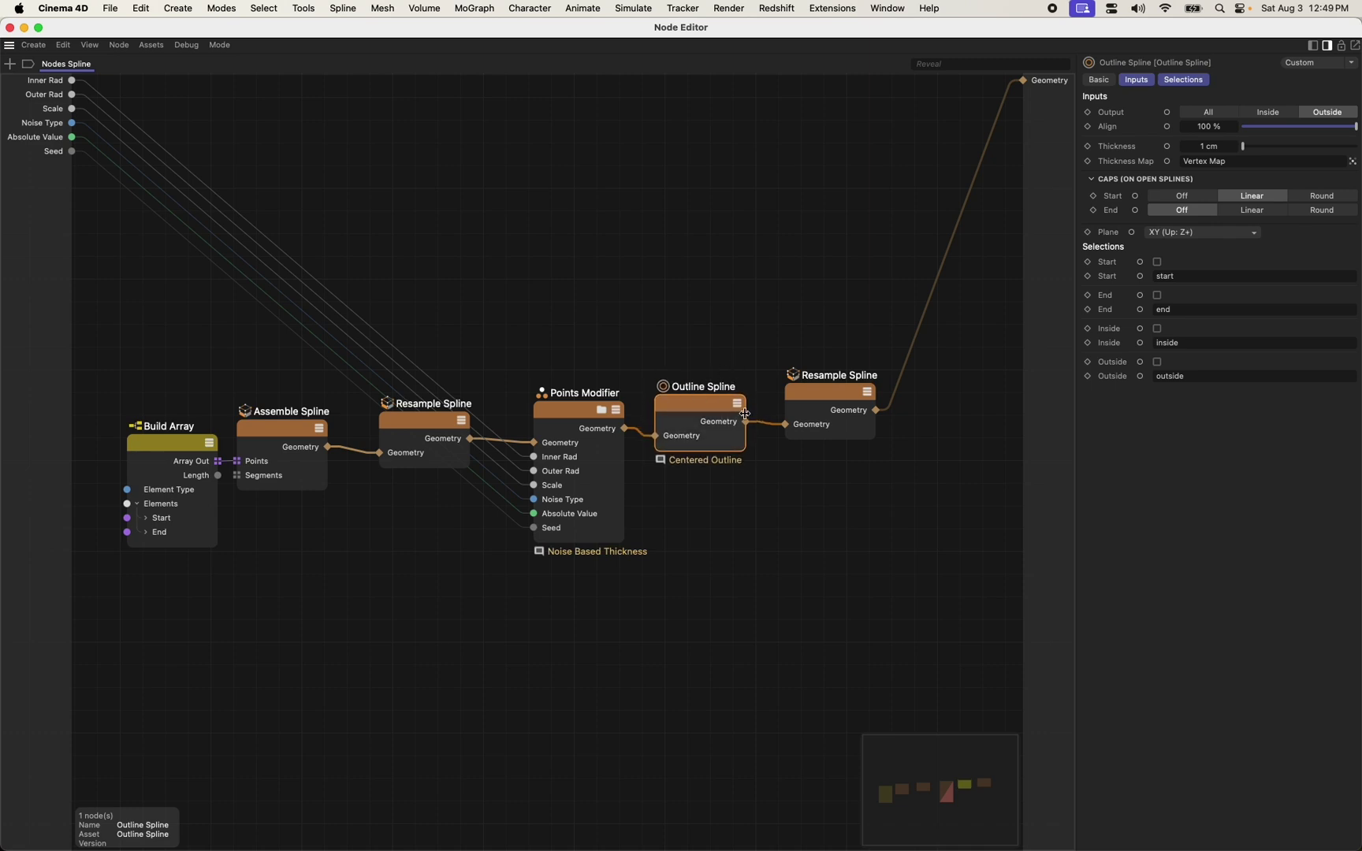
mouse_move(847, 391)
mouse_down()
mouse_move(829, 407)
mouse_move(832, 396)
mouse_up()
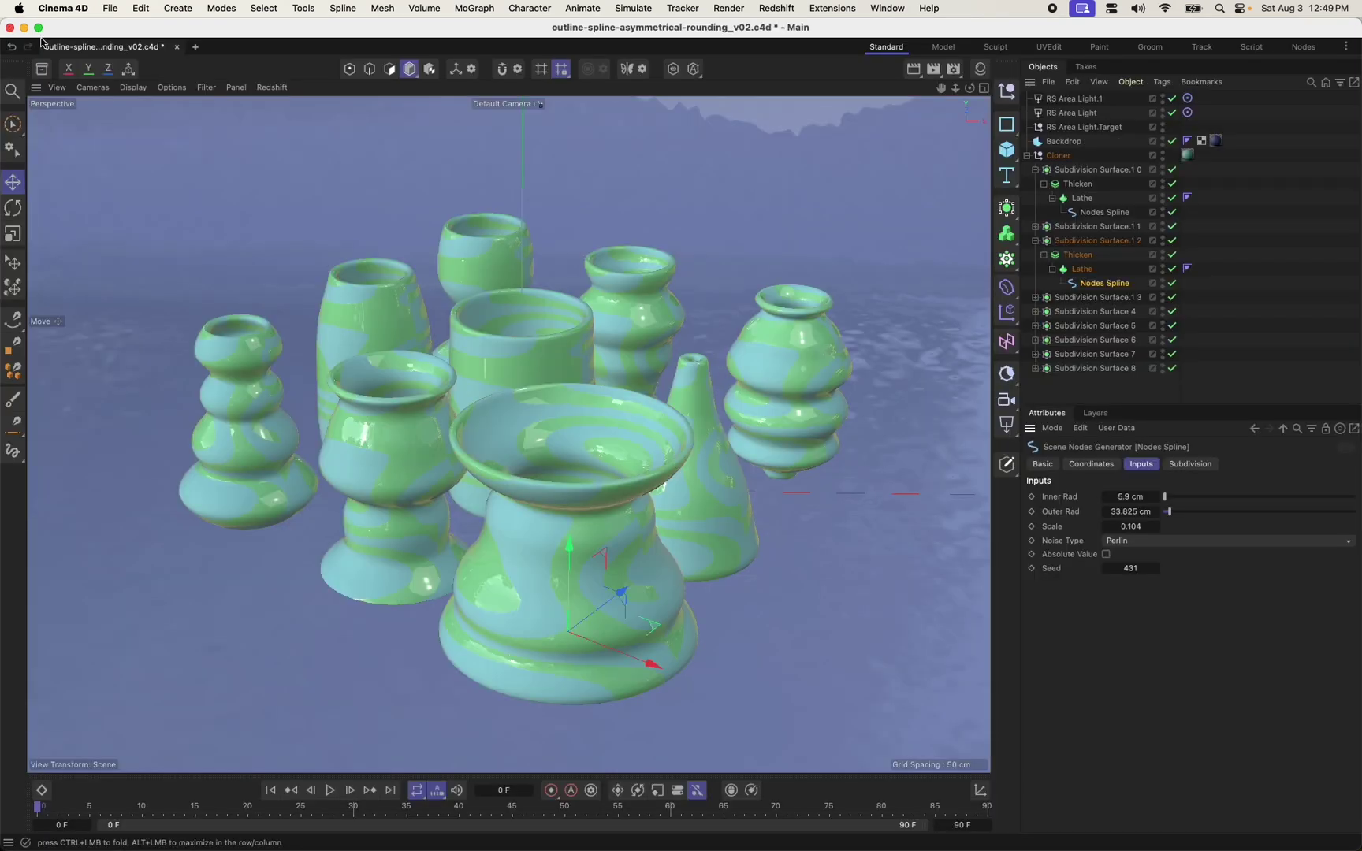
click(9, 28)
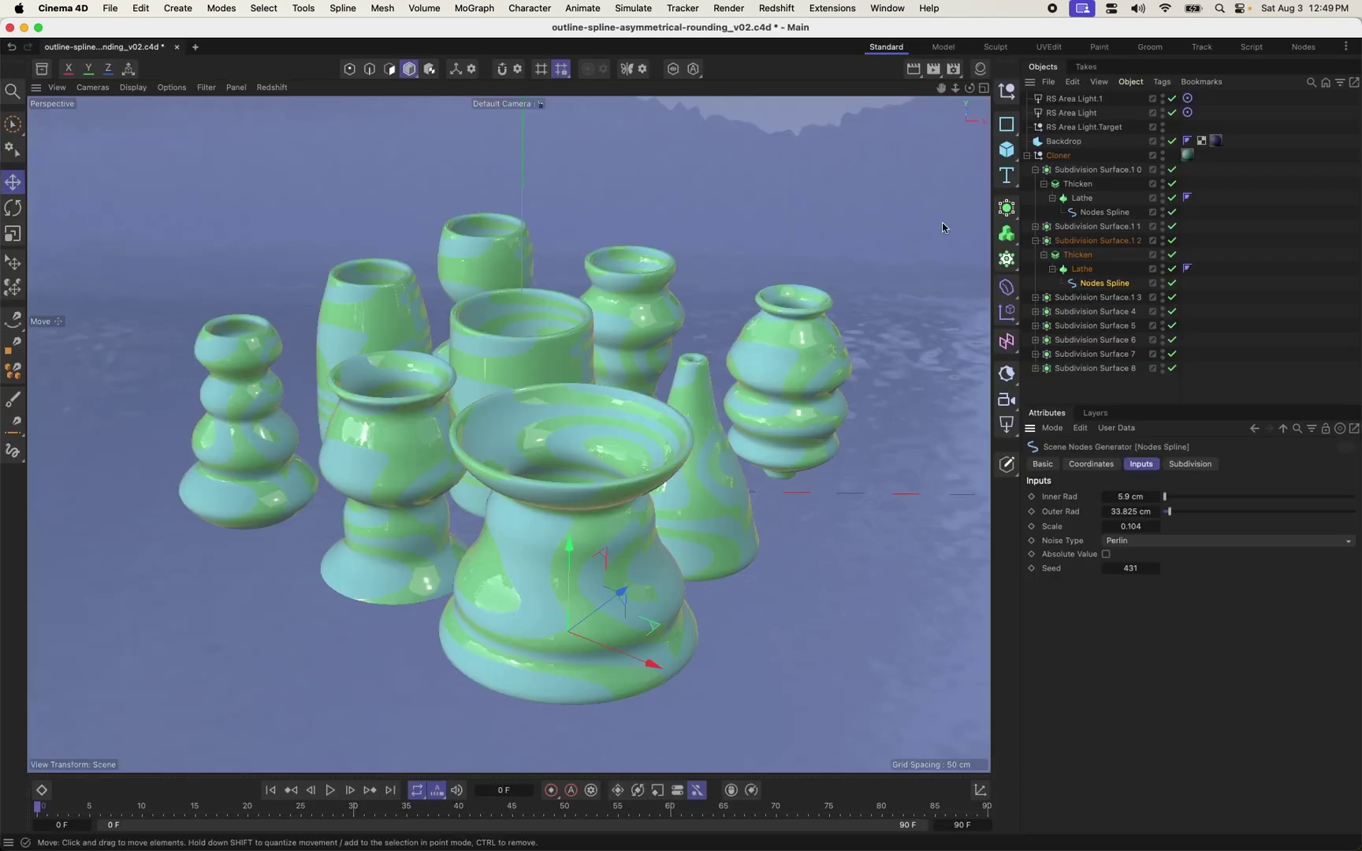
Toggle the front vase's Lathe, Thicken and Subdivision Surface off and on to examine what each contributes.
click(1173, 270)
click(1173, 271)
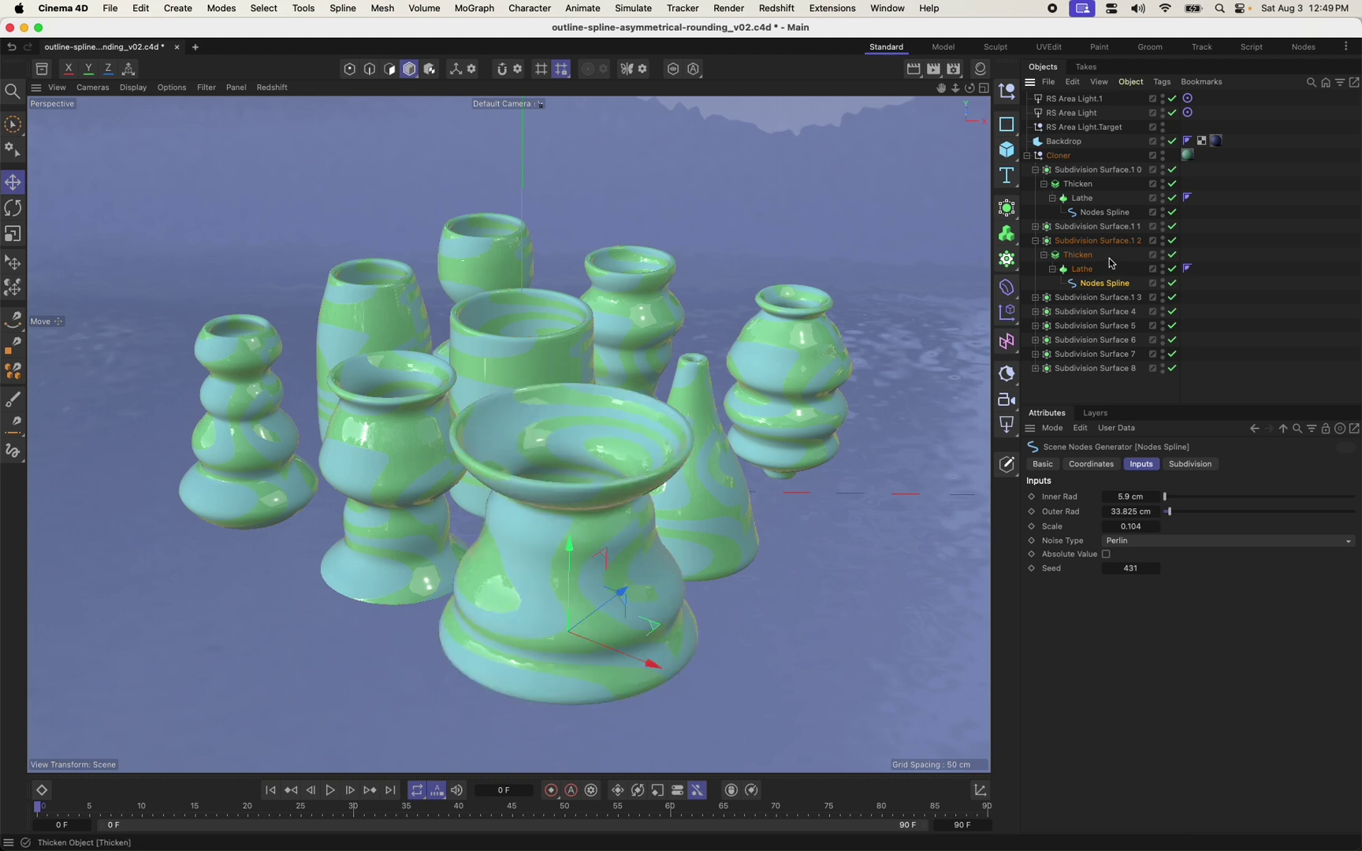
click(1080, 257)
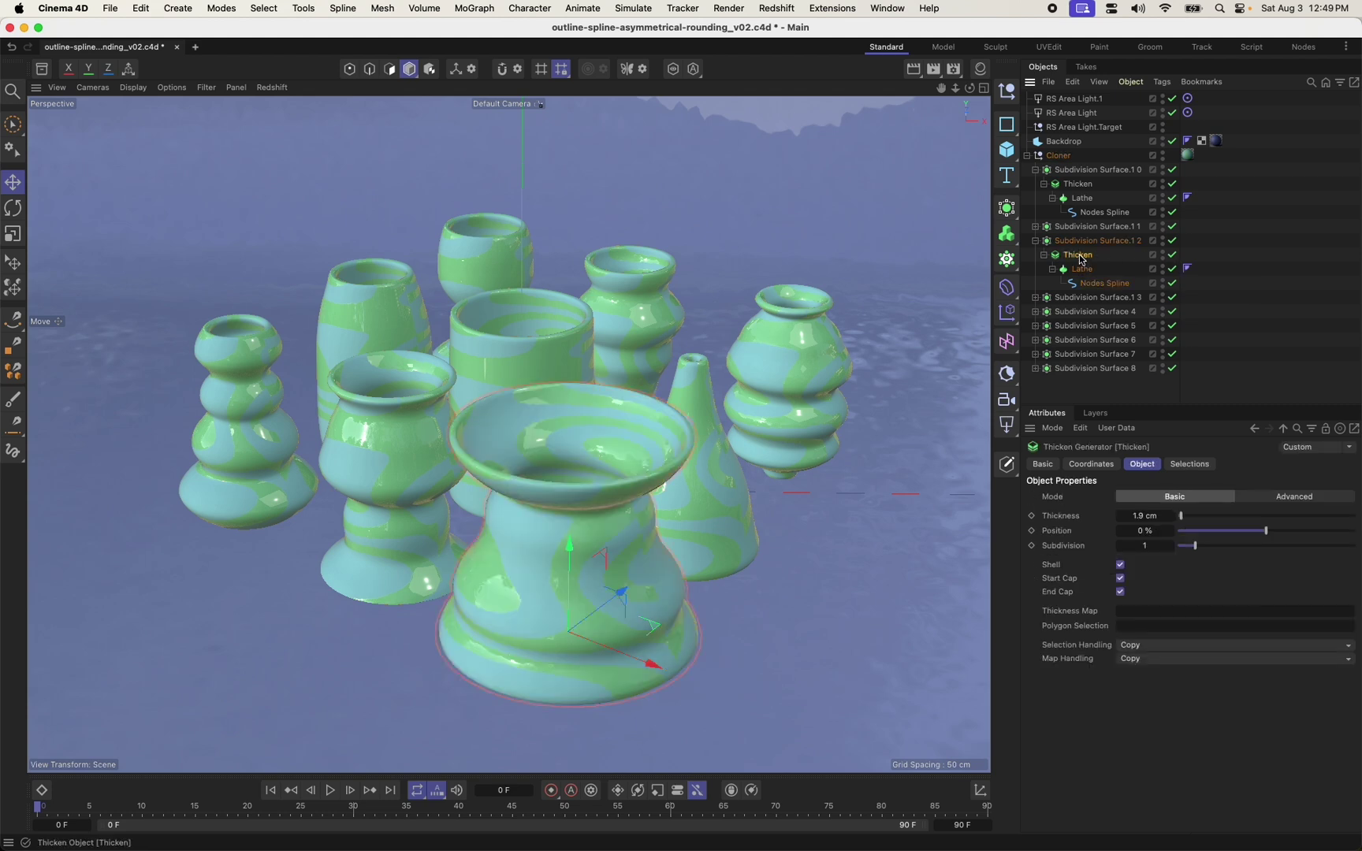
click(1173, 256)
click(1173, 256)
click(1172, 242)
click(1173, 240)
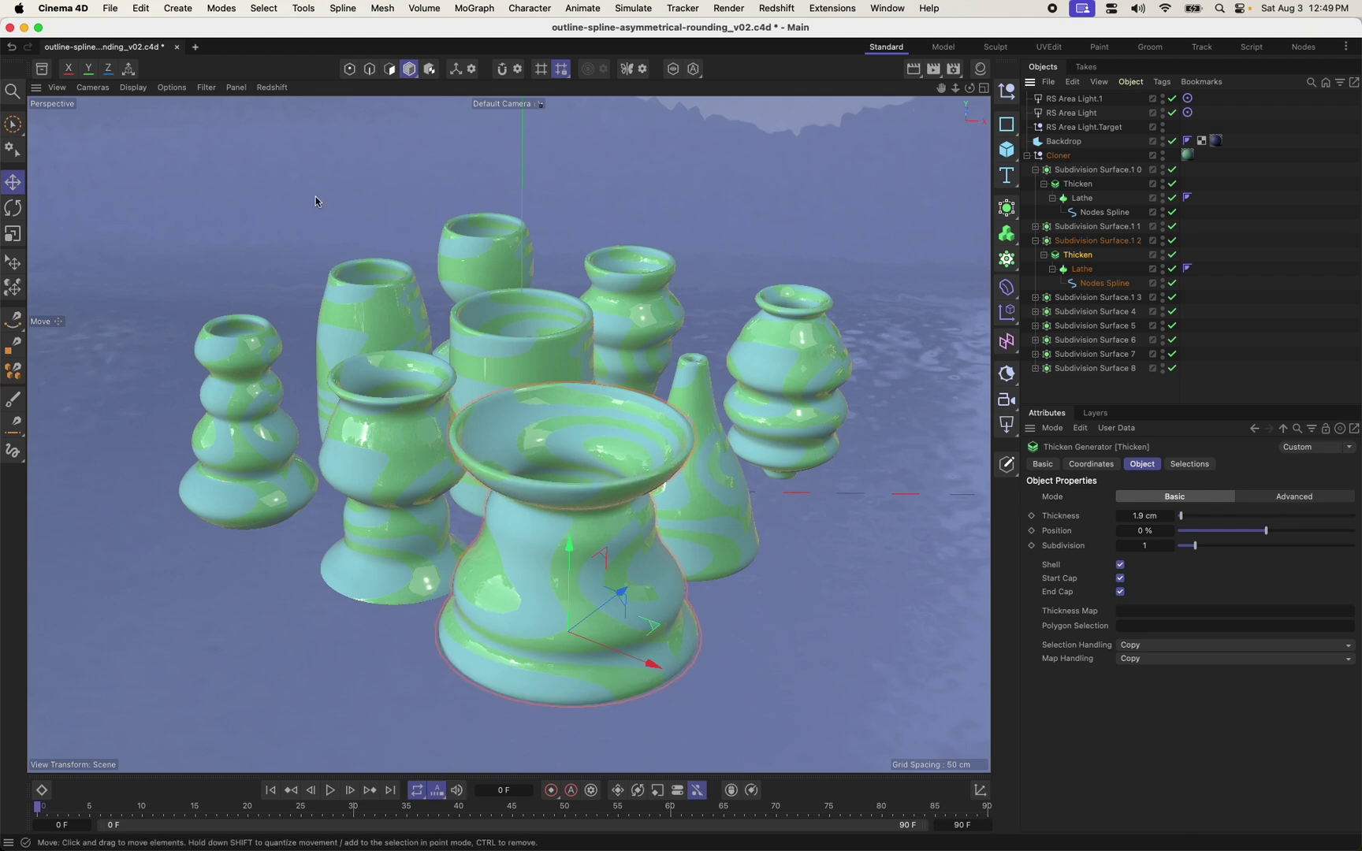
Create a new project in the Nodes layout and dock the Console alongside the Attributes manager, keeping Attributes in front.
click(196, 47)
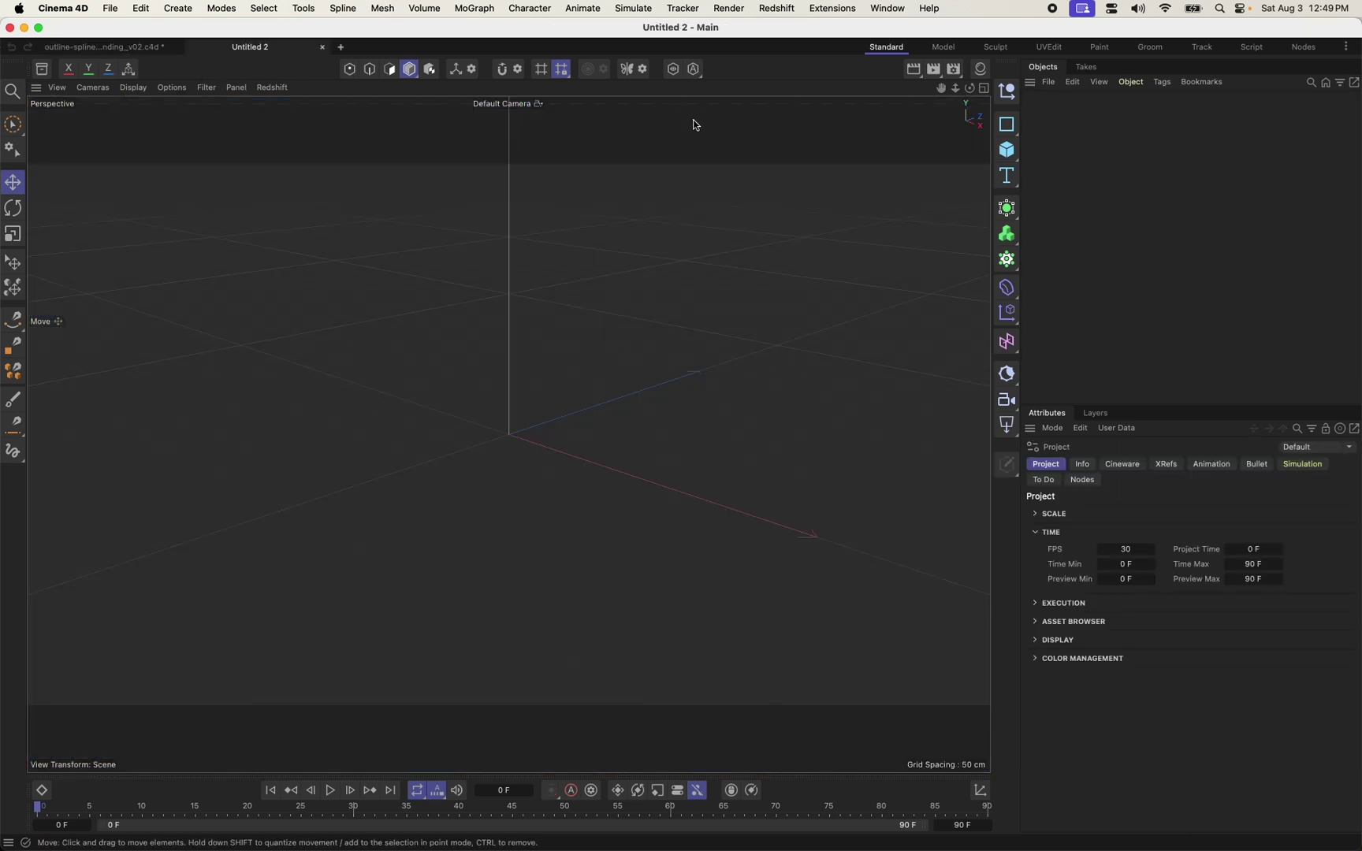
click(1304, 48)
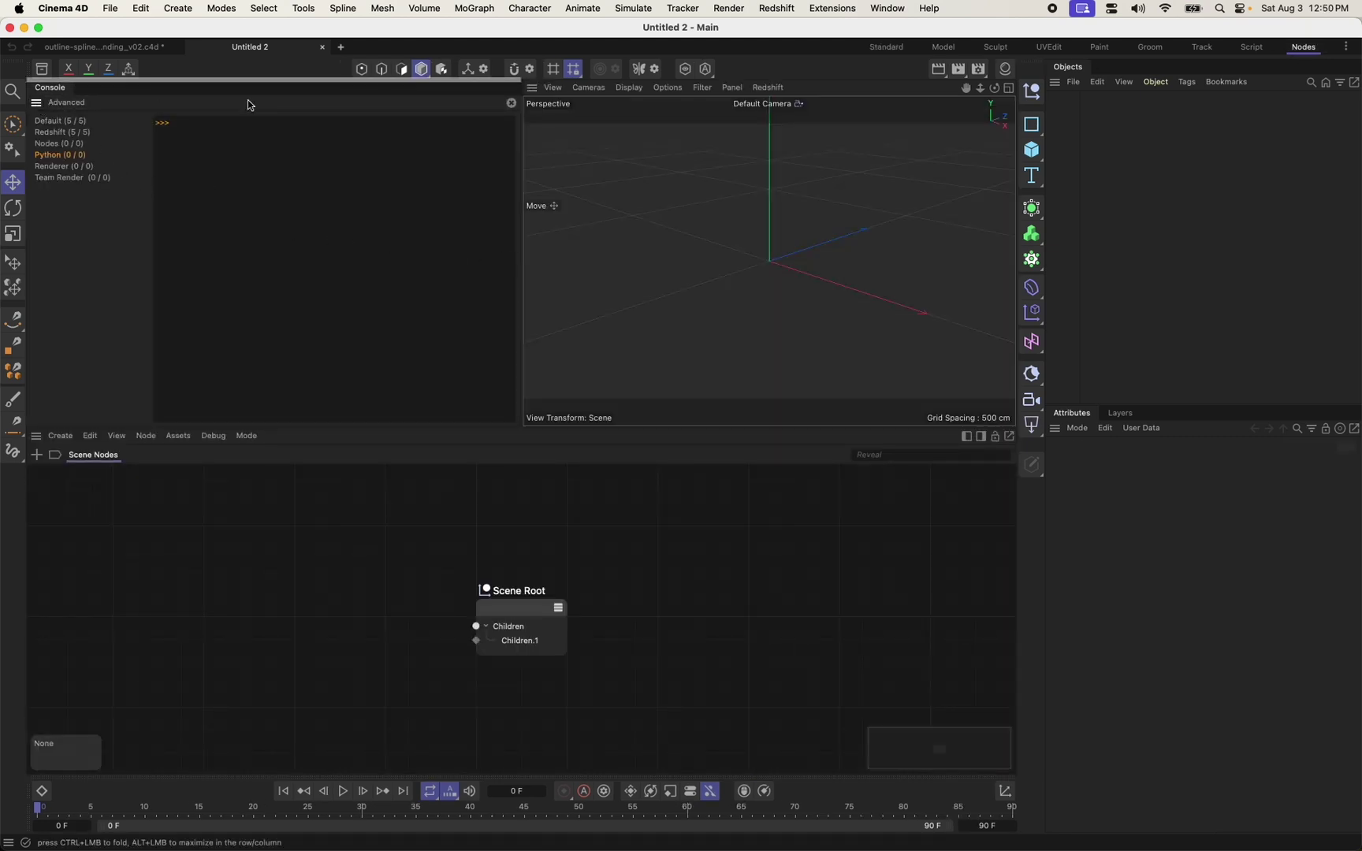
drag(1113, 417, 1119, 418)
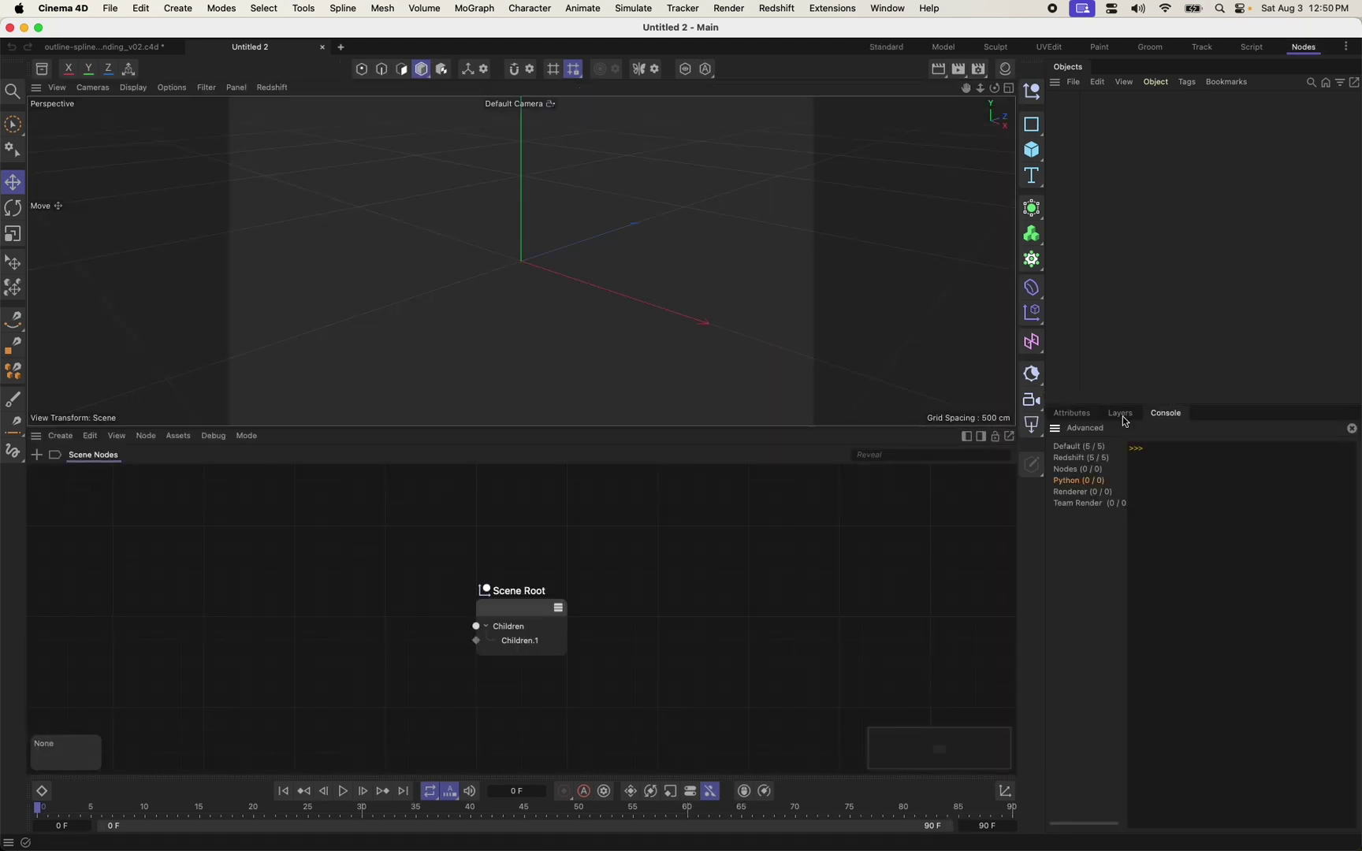
click(1074, 414)
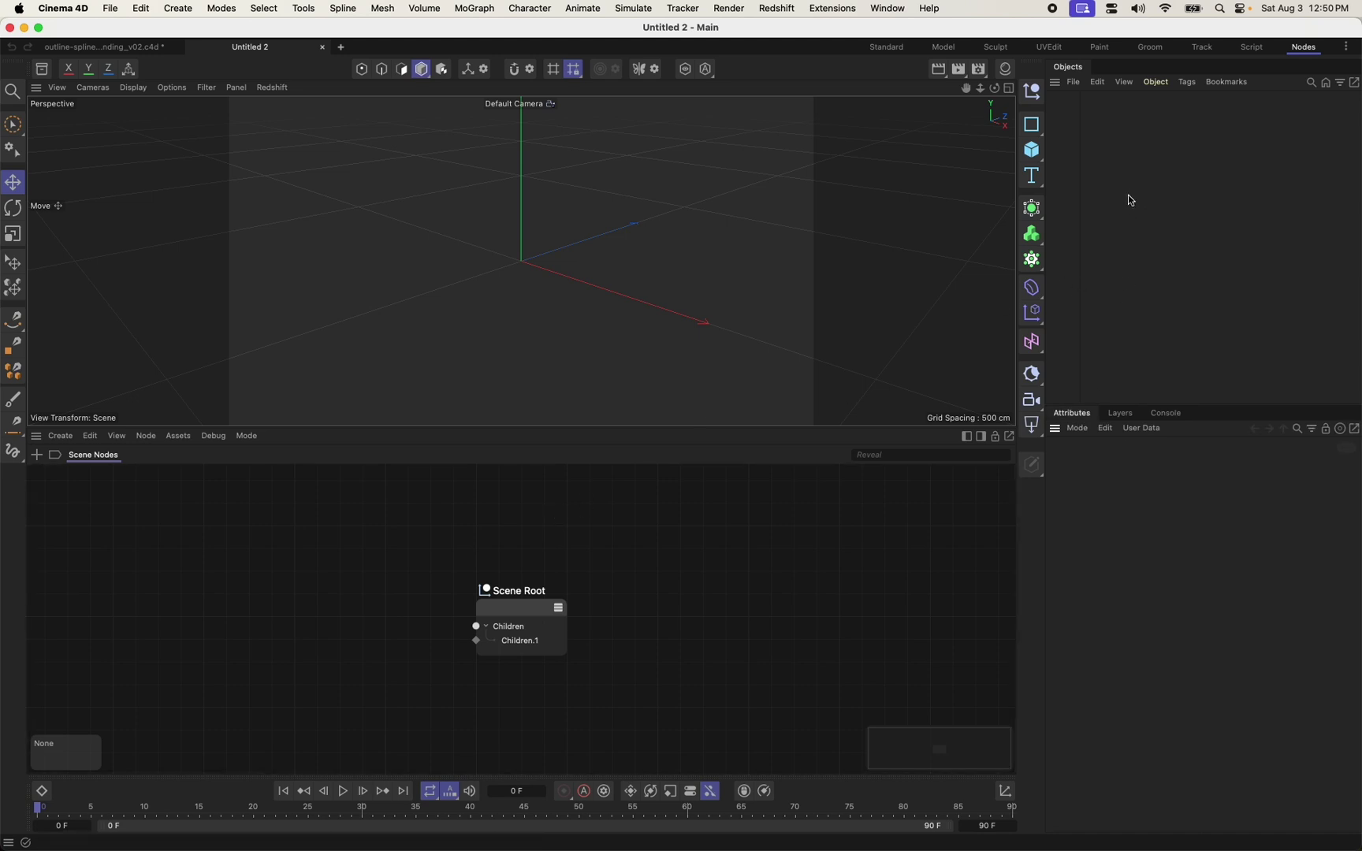
Find the Nodes Spline asset with the Commander, add it to the empty scene and select it.
key(shift+c)
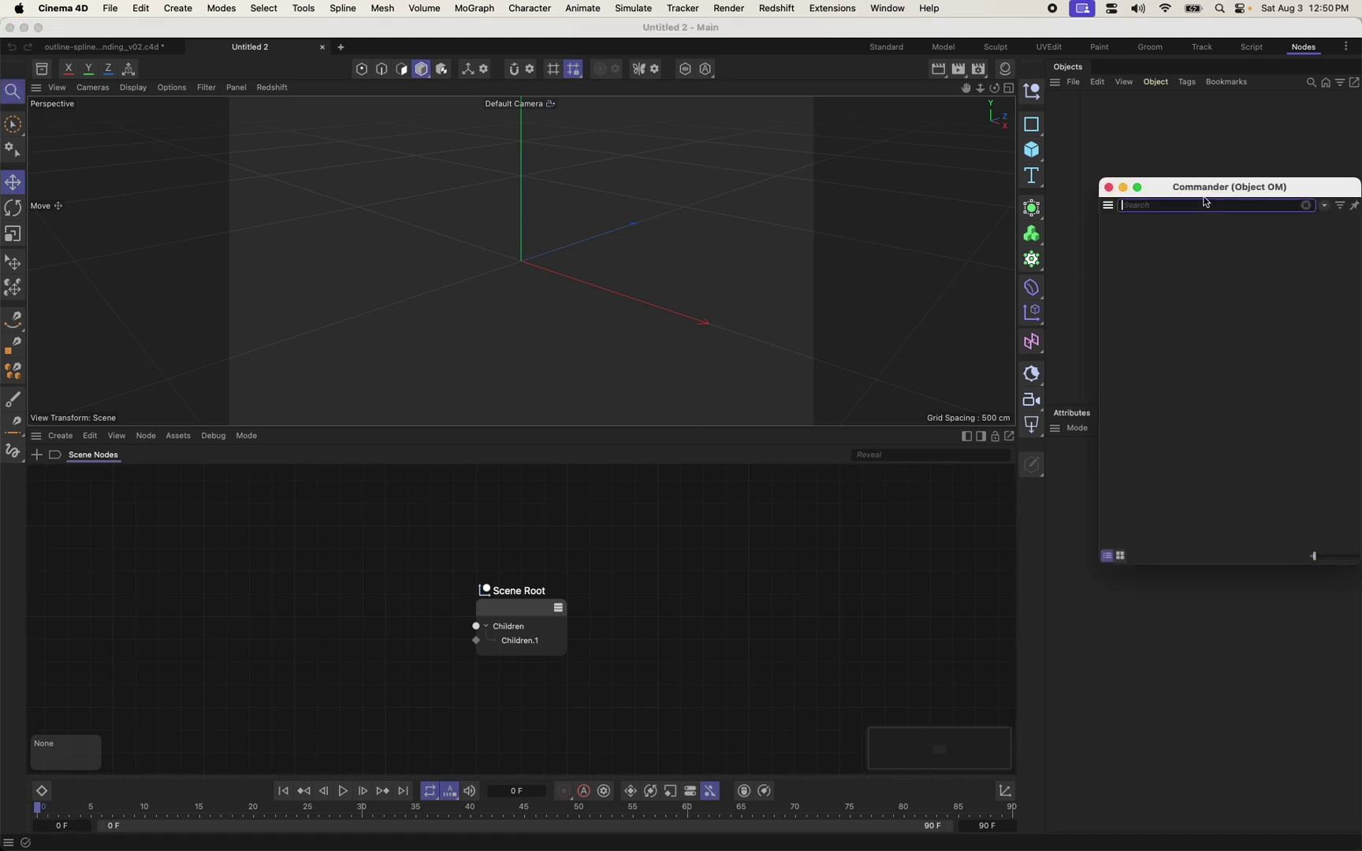
text(nodes)
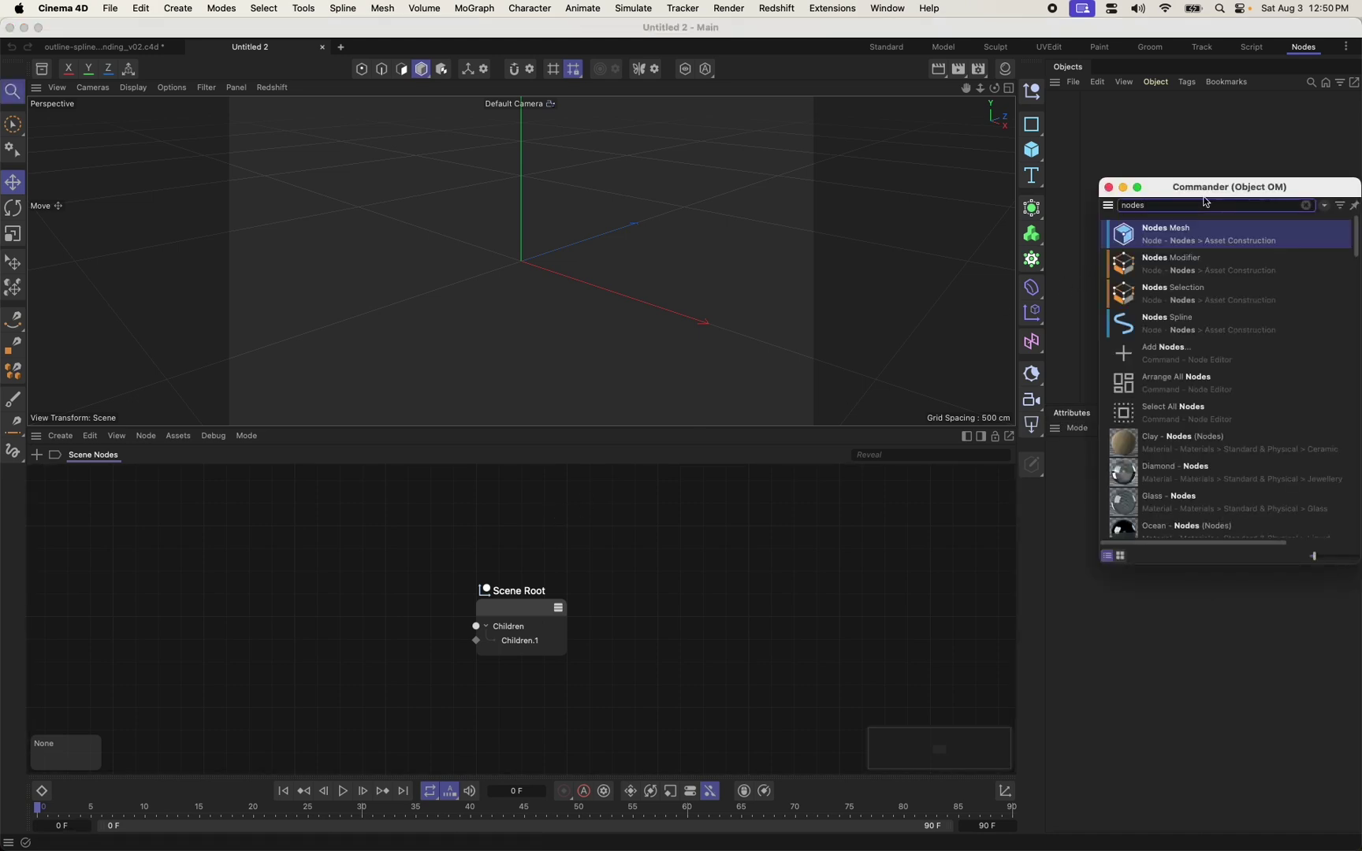
drag(1125, 324, 1092, 101)
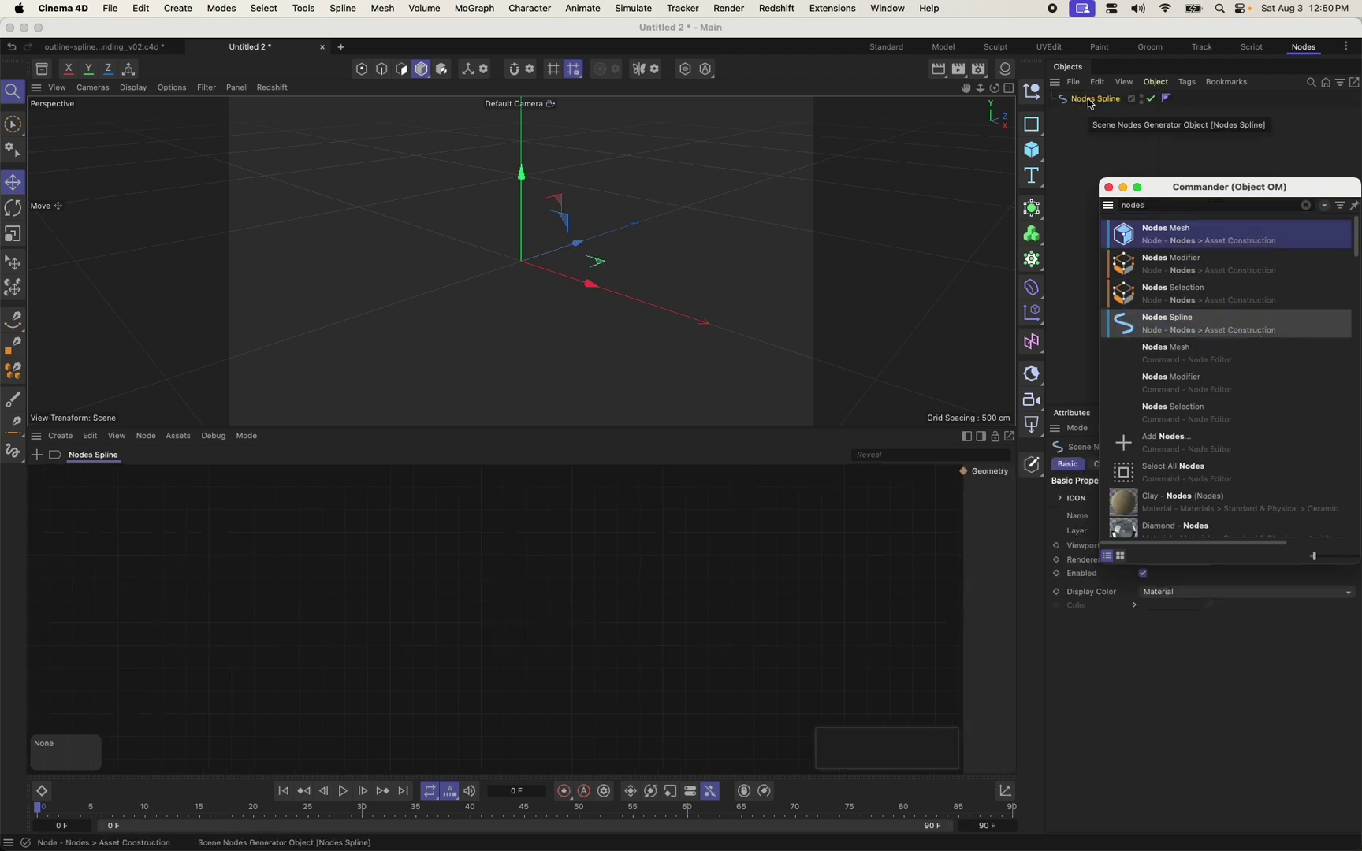
click(1092, 102)
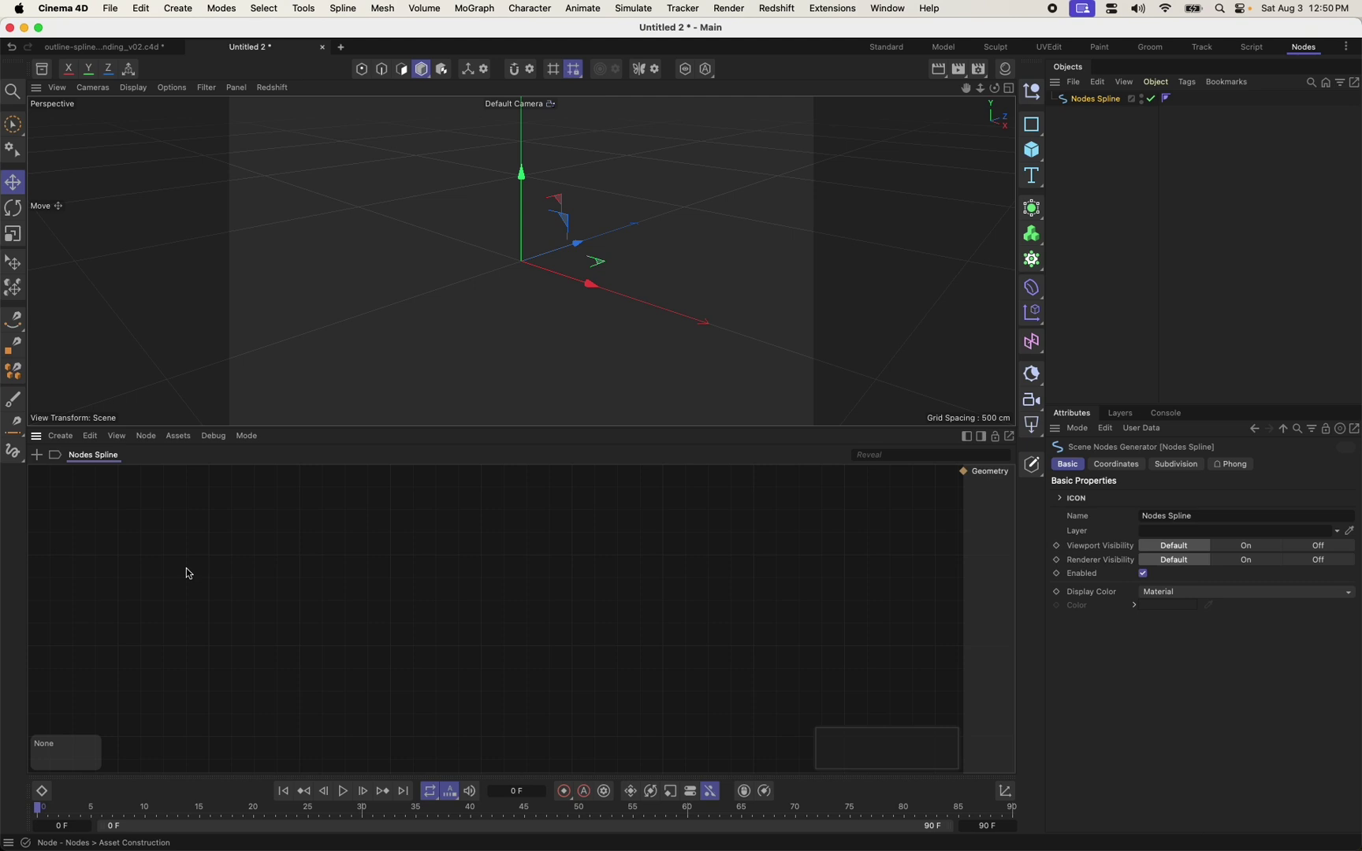
Add a Build Array node to the Nodes Spline graph.
double_click(229, 533)
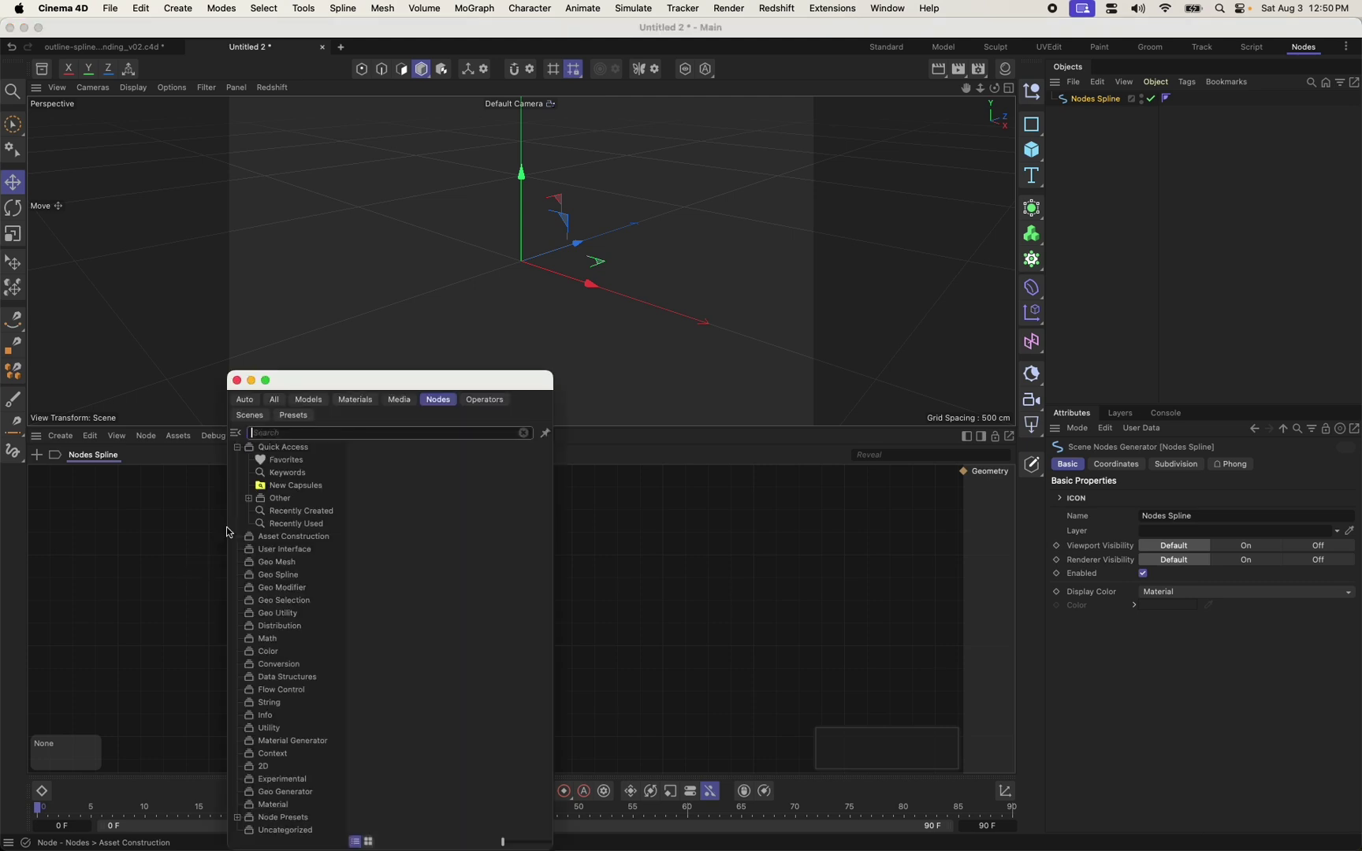
text(build)
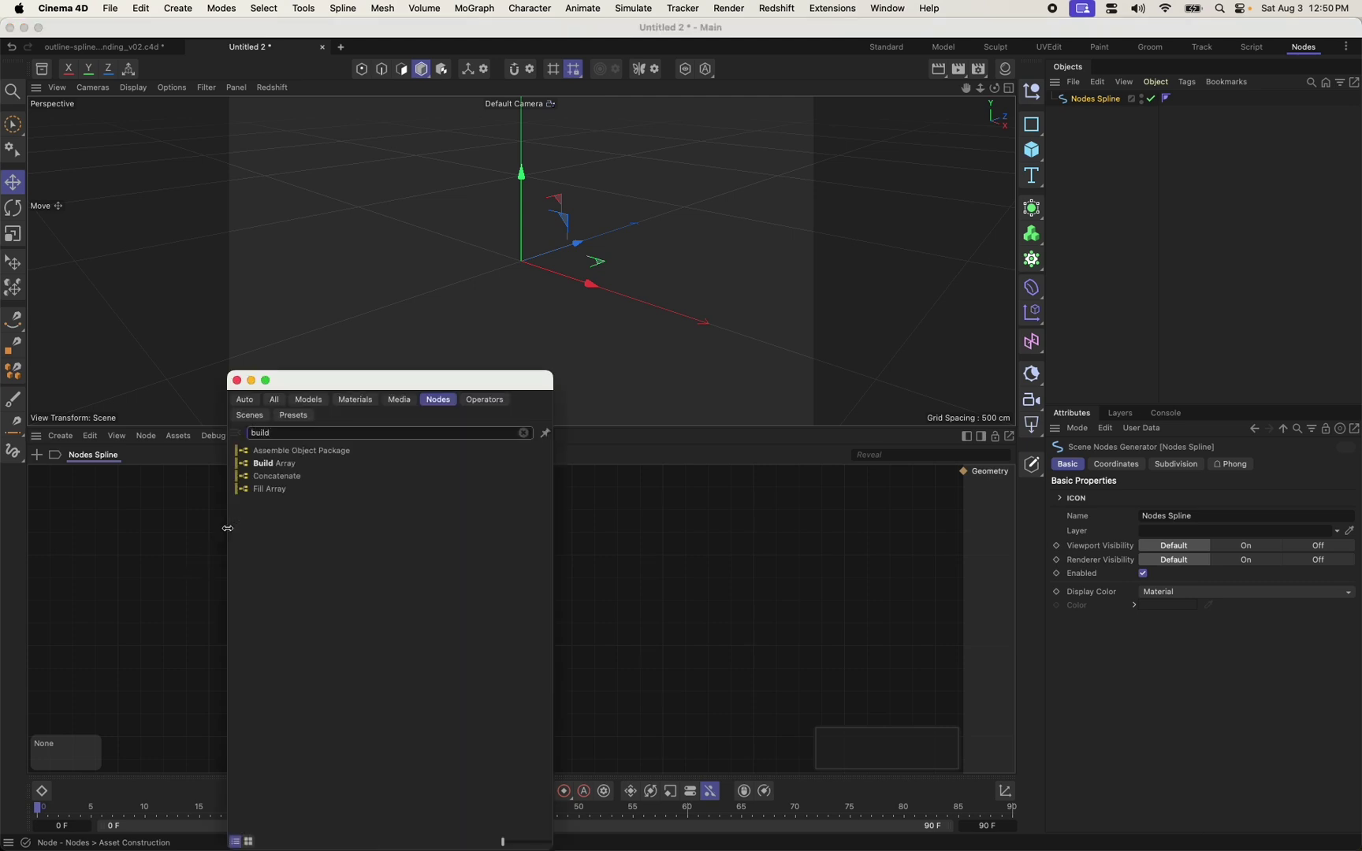
double_click(306, 465)
mouse_move(233, 532)
mouse_down()
mouse_move(258, 557)
mouse_move(246, 555)
mouse_up()
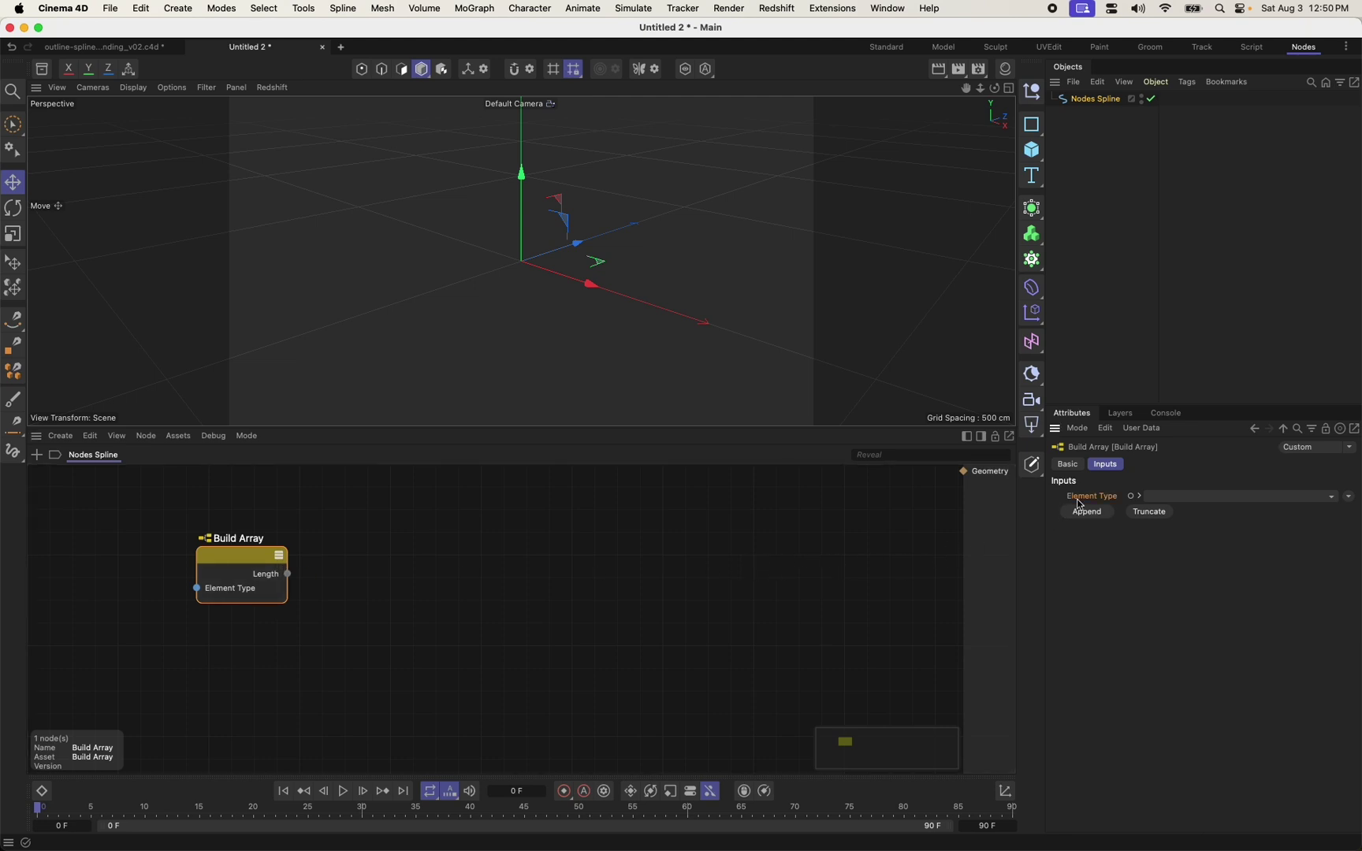
Set the Build Array's element type to Vector and truncate it to two elements.
click(1183, 496)
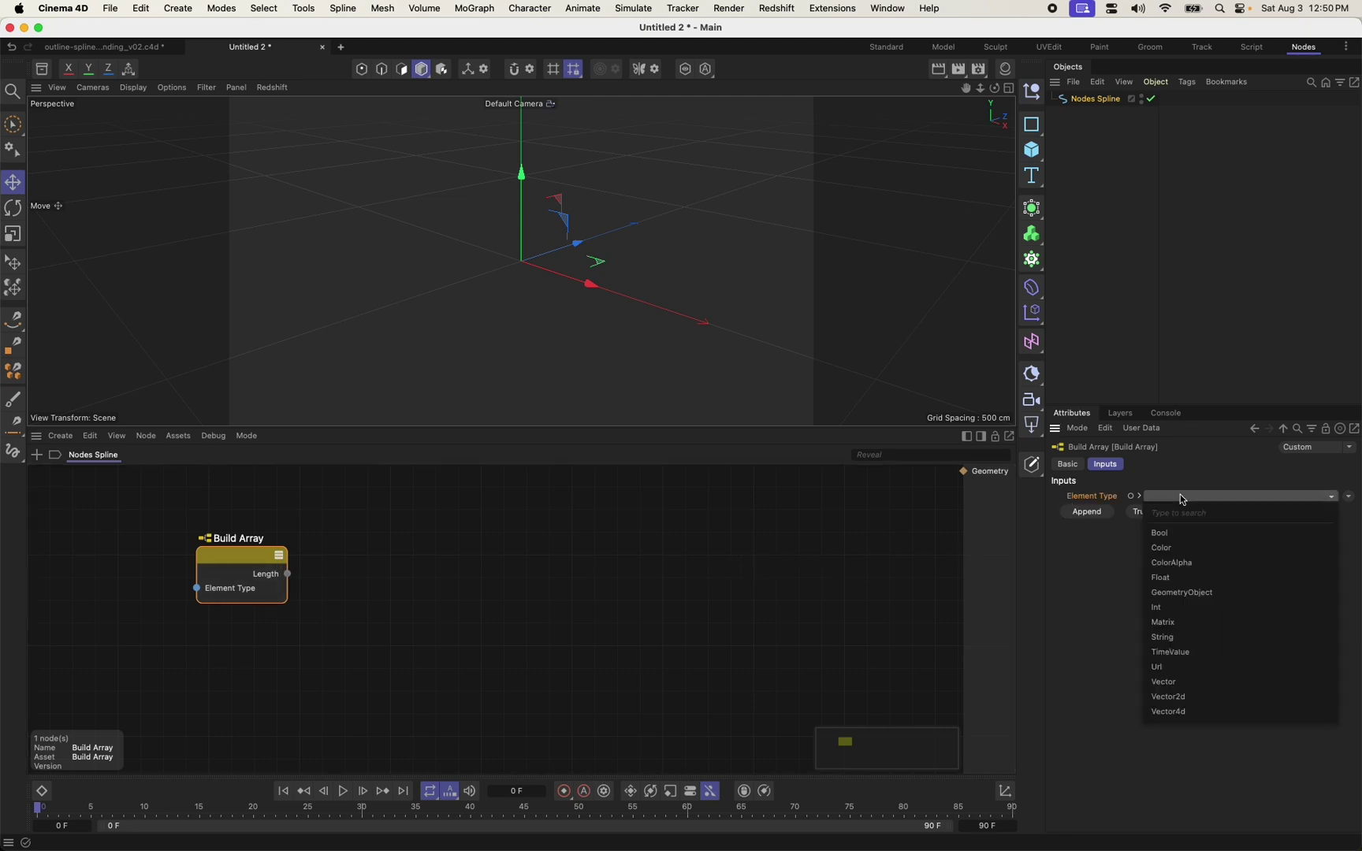
click(1191, 682)
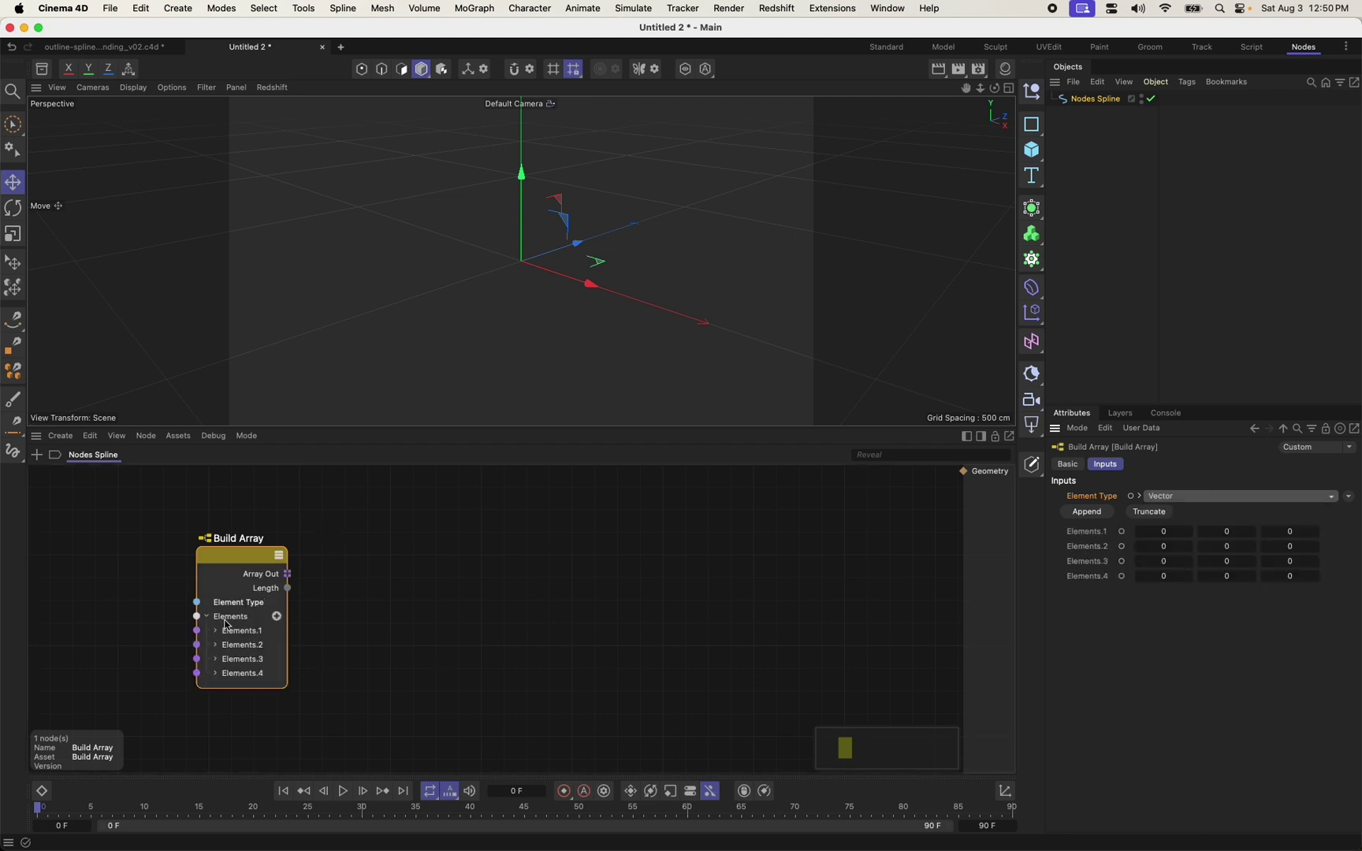
click(1157, 519)
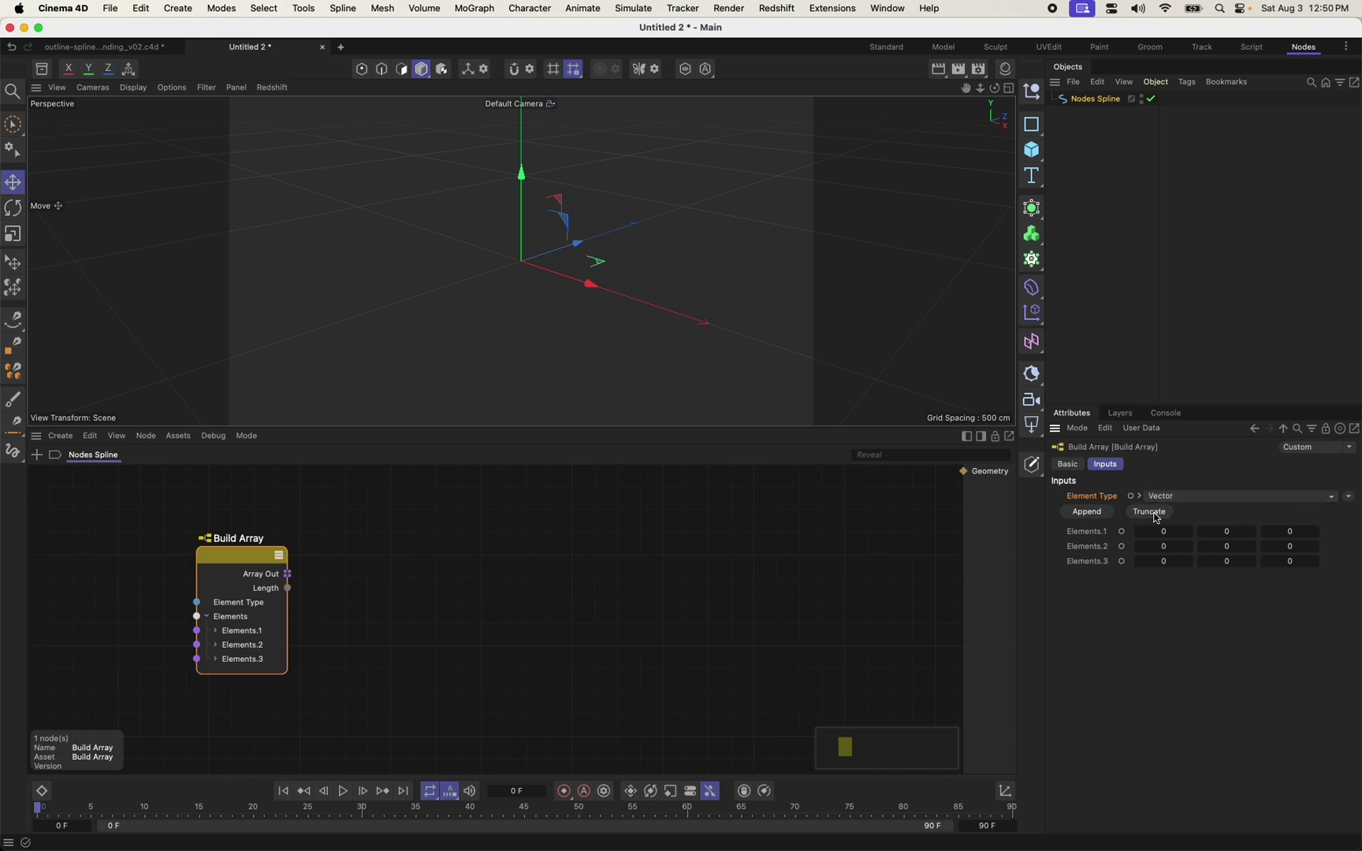
click(1156, 519)
Rename the Build Array's two elements as Start and End.
double_click(241, 636)
text(s)
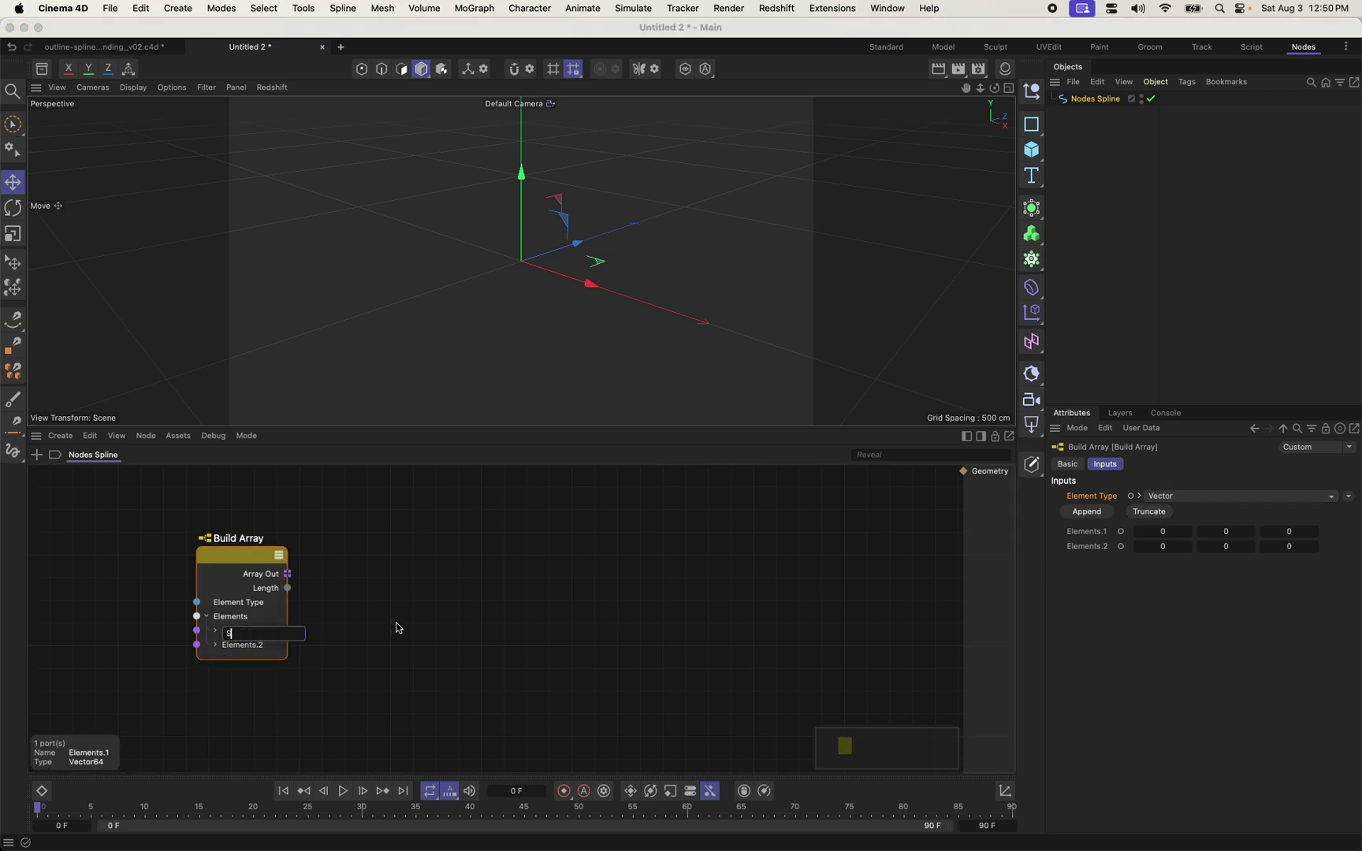
text(tart)
key(Return)
double_click(233, 646)
text(End)
key(Return)
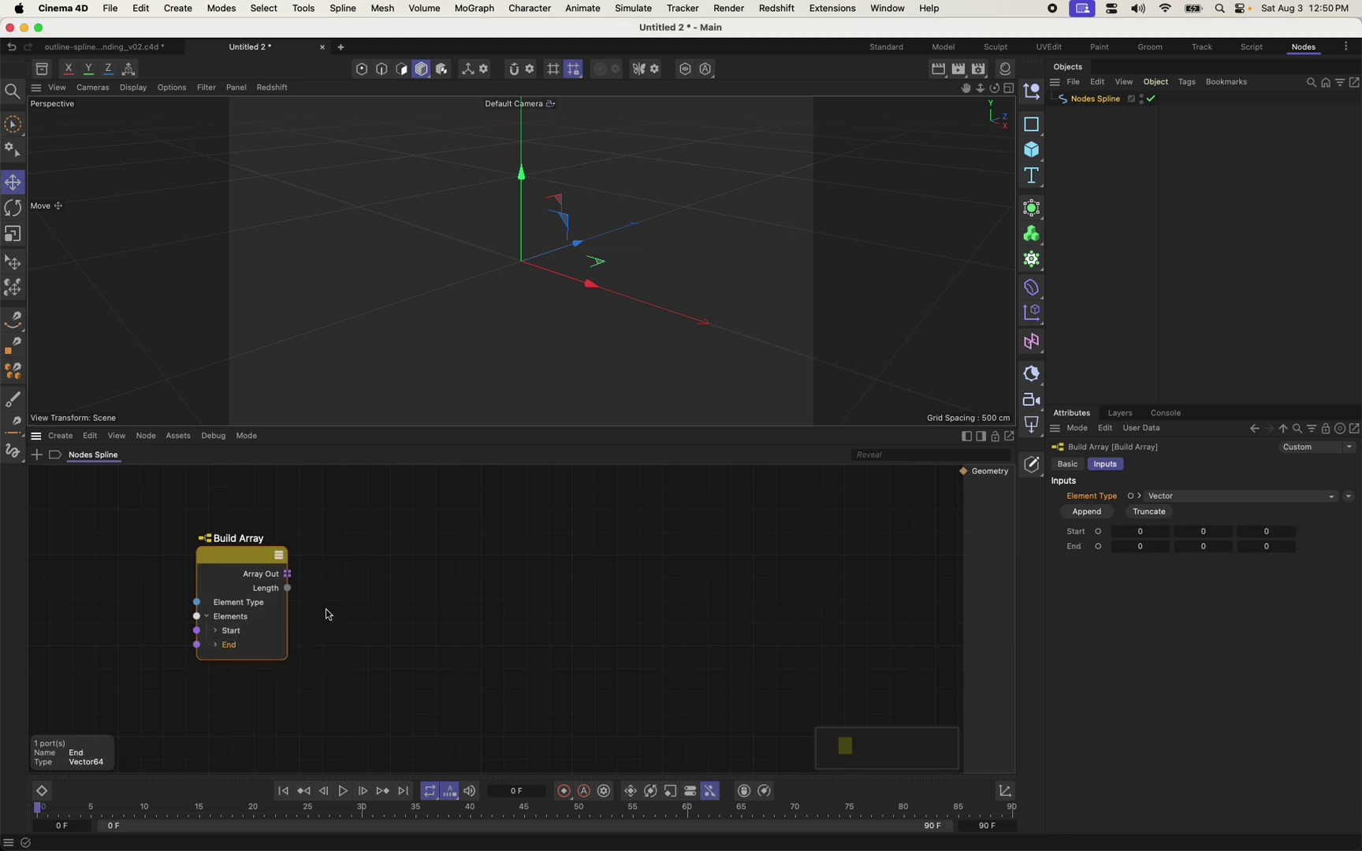
Expand the Build Array's End vector into its components and add an IO - Float - Size - Slider as a graph input.
drag(227, 577, 284, 552)
click(272, 620)
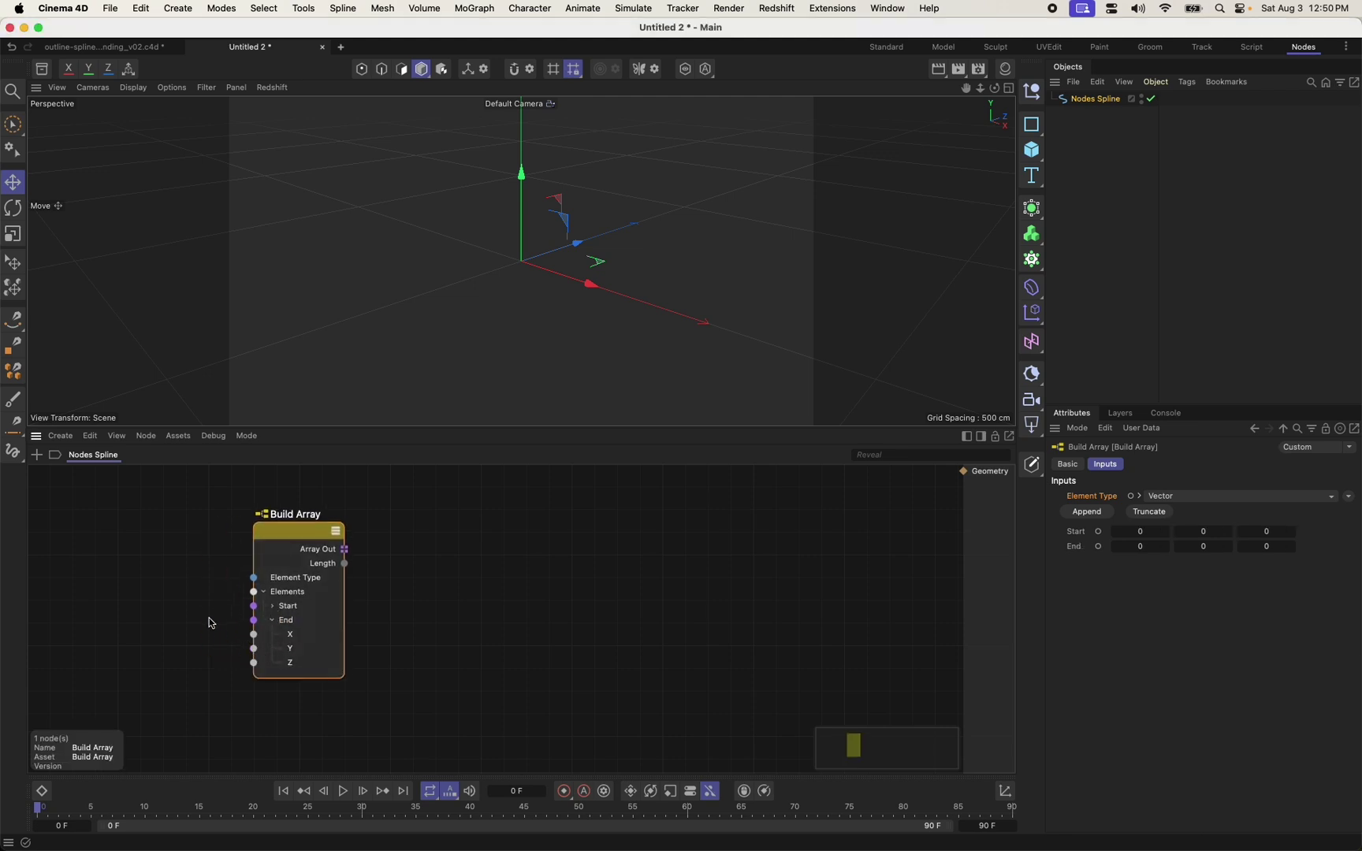
double_click(132, 532)
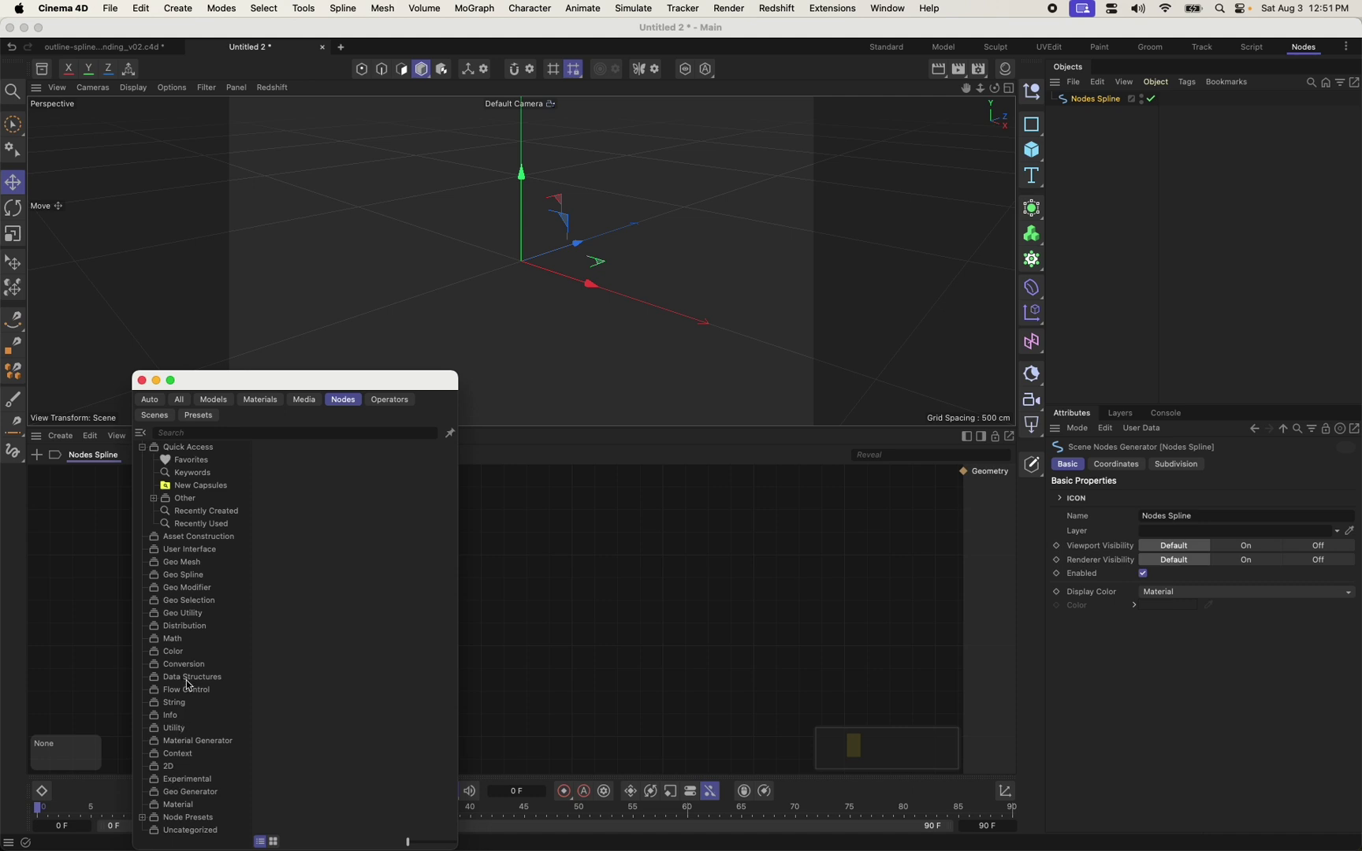
click(190, 551)
scroll(408, 556, down, 5)
scroll(407, 555, up, 5)
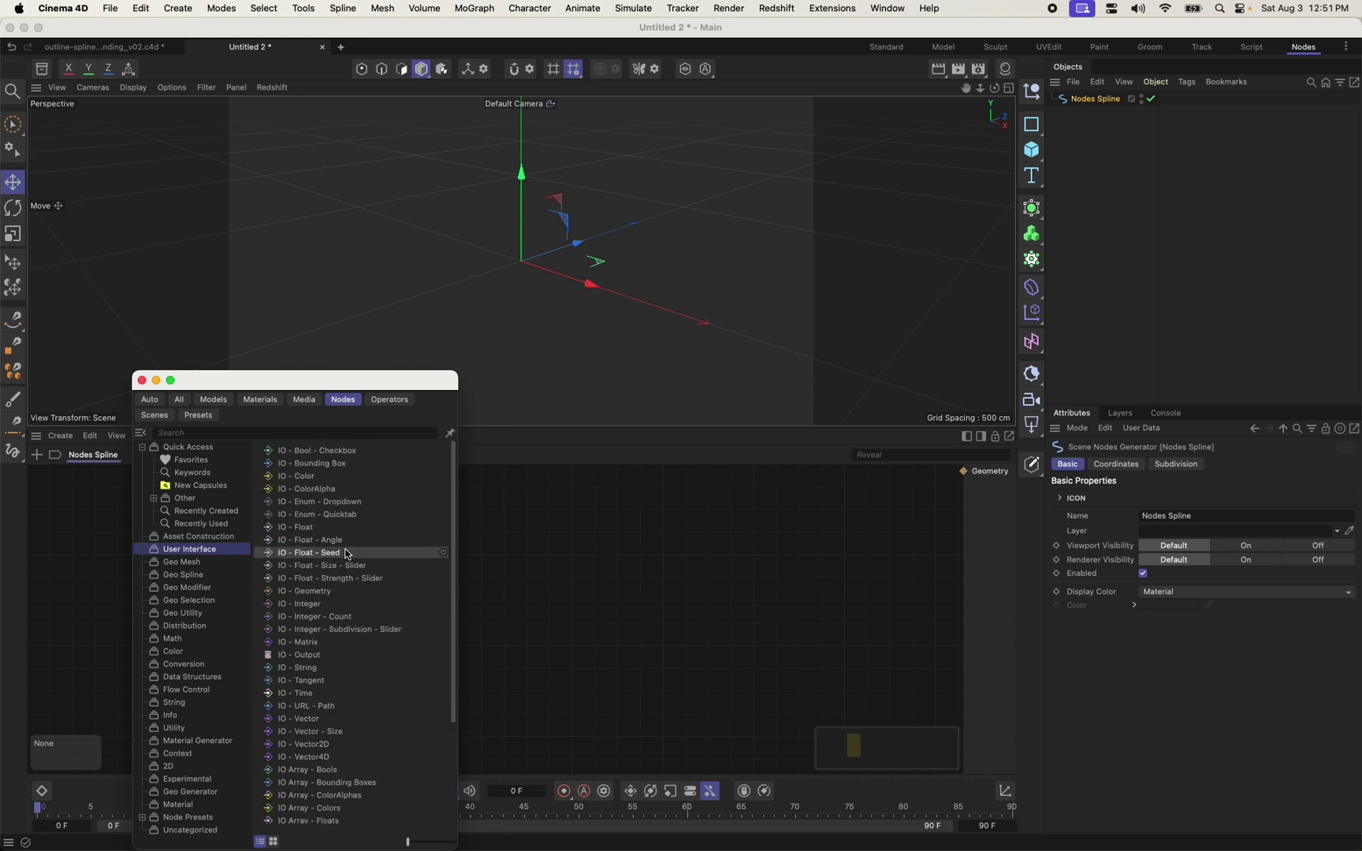
drag(350, 567, 53, 536)
double_click(138, 502)
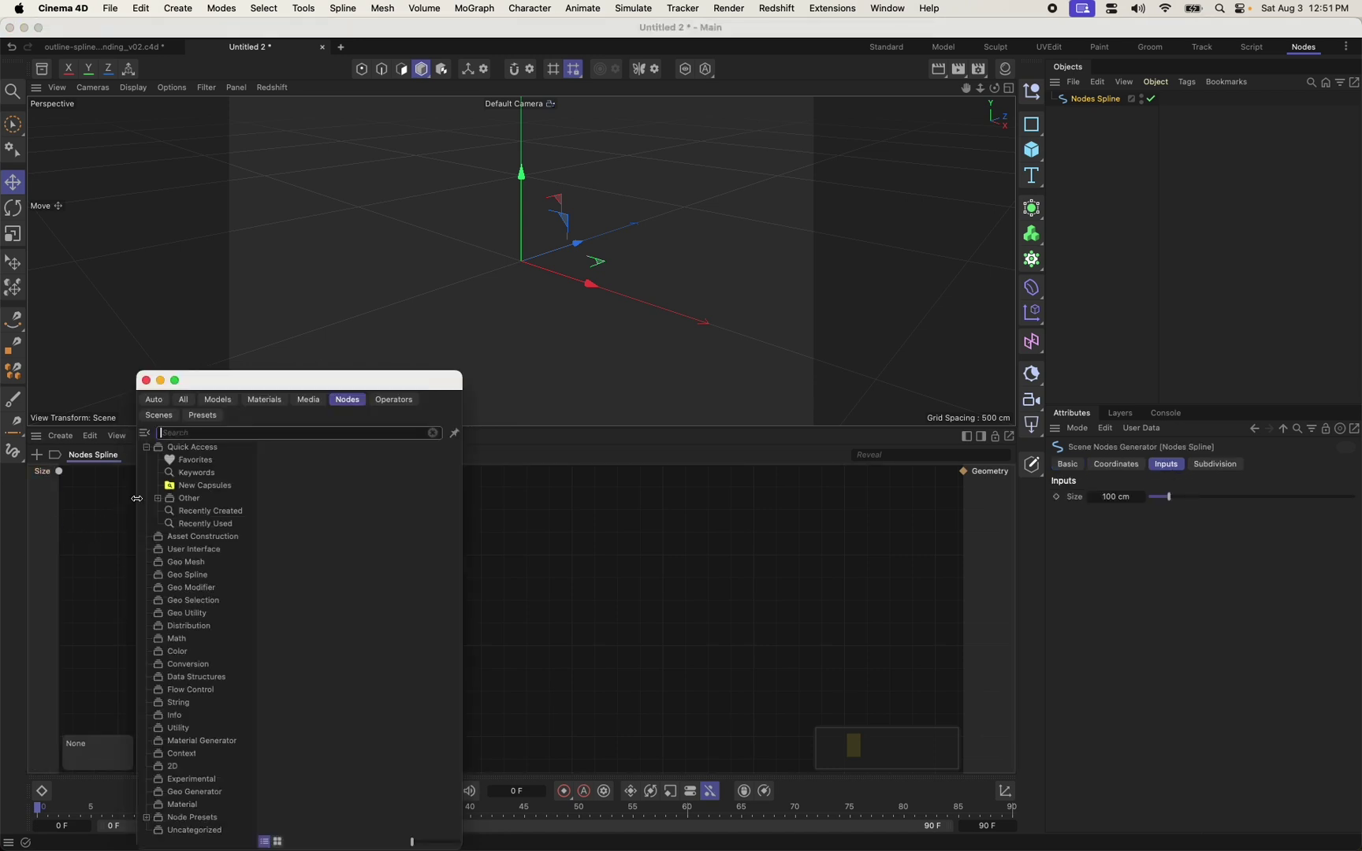
text(io flo)
key(BackSpace)
key(BackSpace)
key(BackSpace)
text(size)
key(Escape)
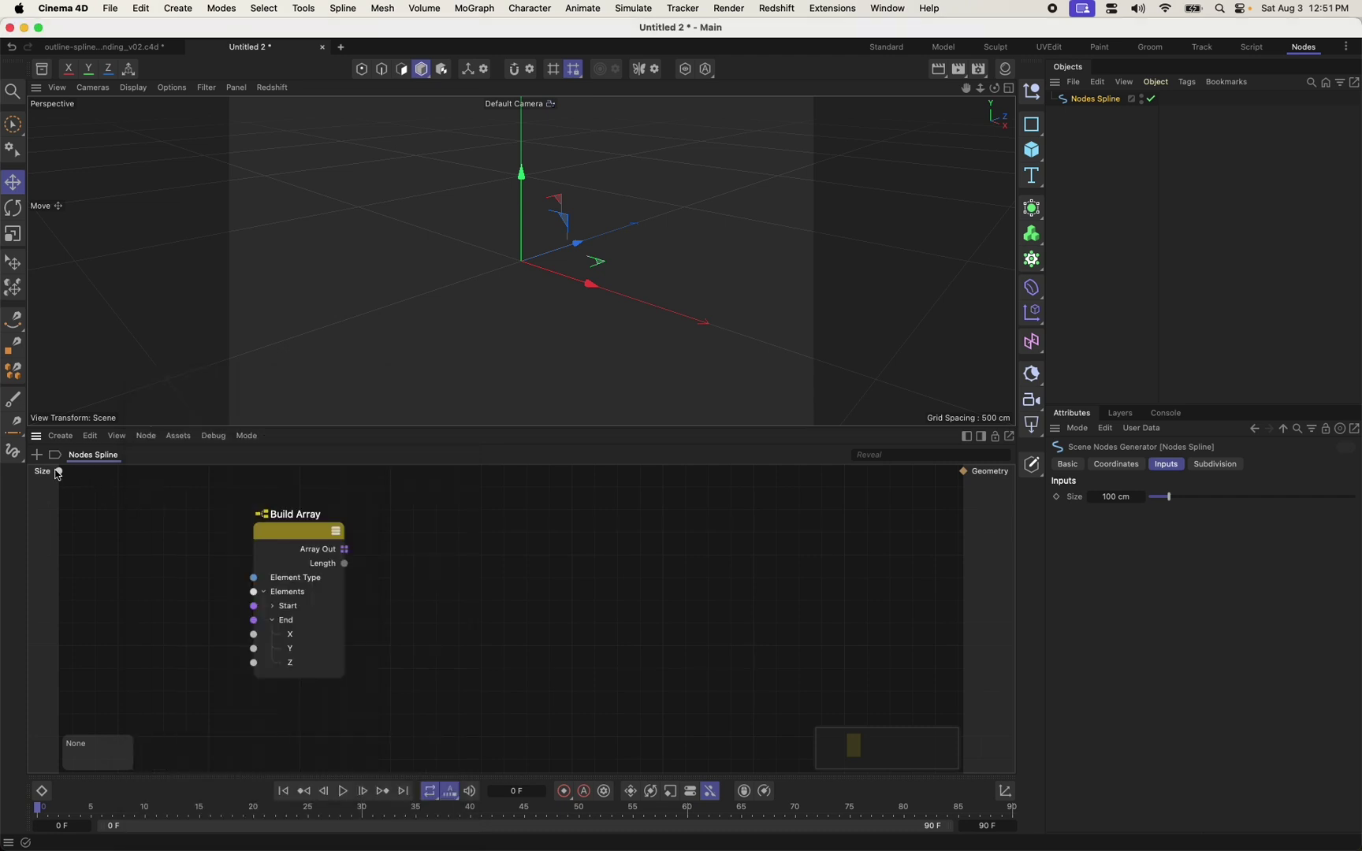
Connect the Size graph input to the Y component of Build Array's End vector and rename the input Height.
click(60, 473)
drag(62, 477, 274, 653)
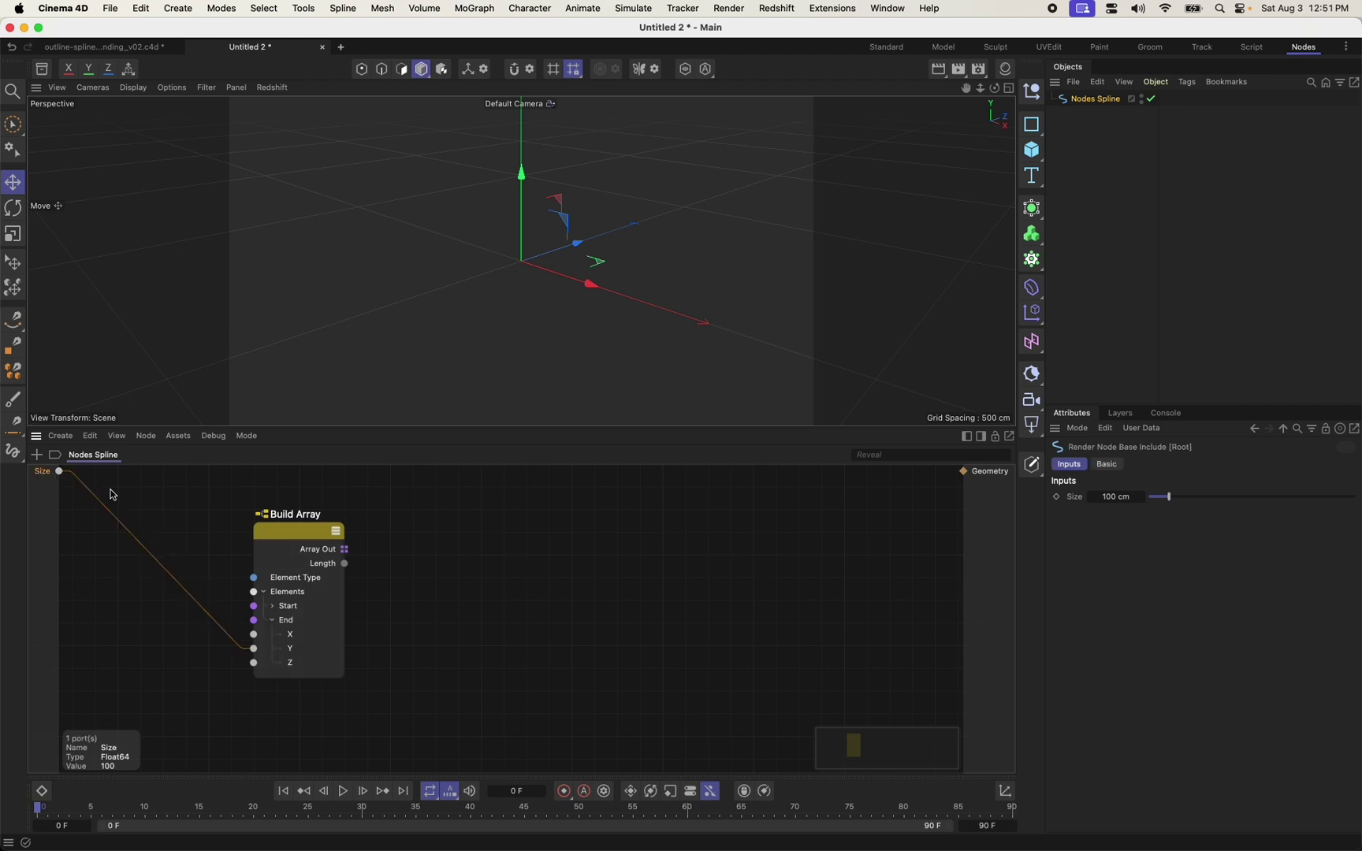
double_click(40, 473)
text(Height)
key(Return)
drag(317, 542, 243, 537)
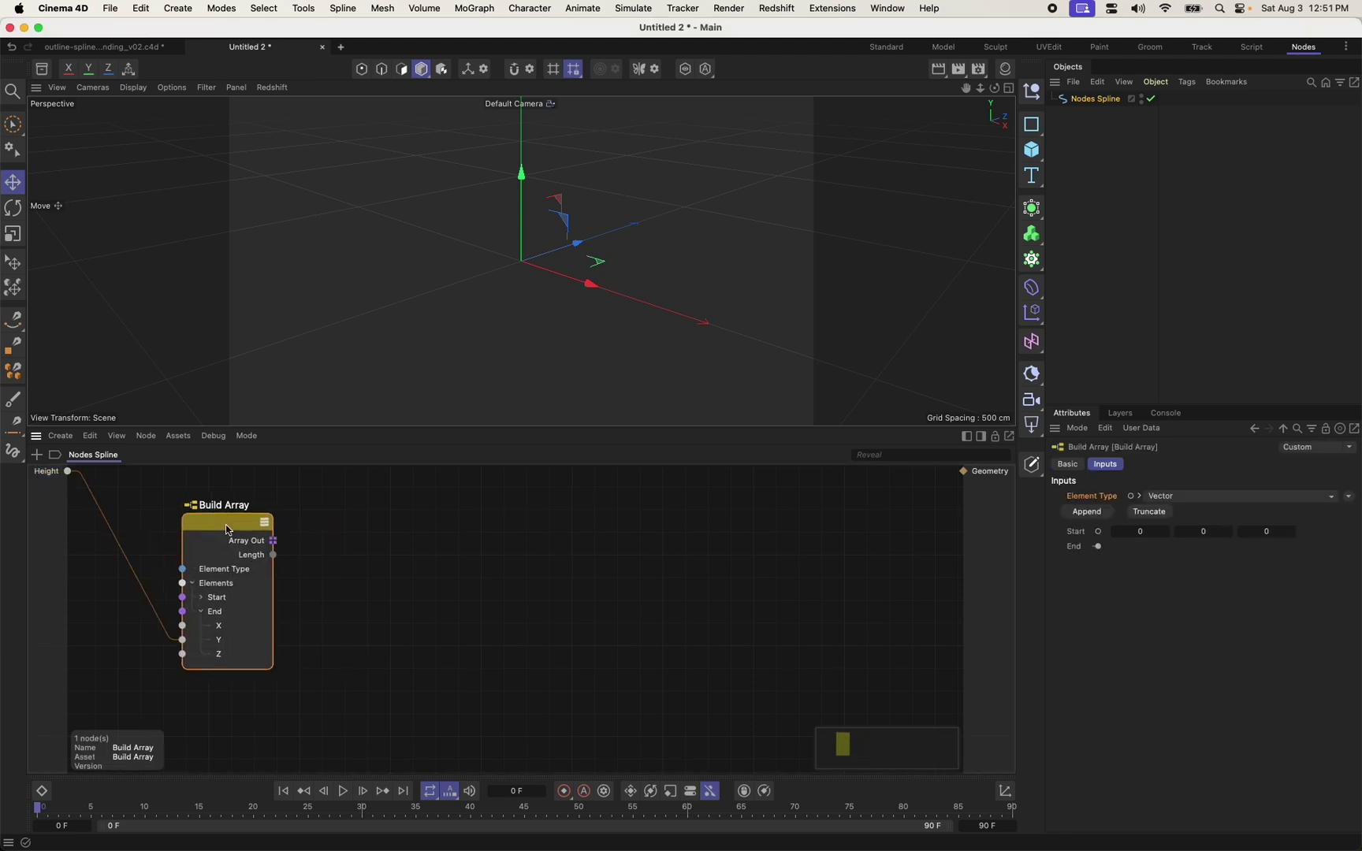
drag(227, 530, 230, 526)
Add an Assemble Spline node beside the Build Array.
click(459, 554)
double_click(459, 553)
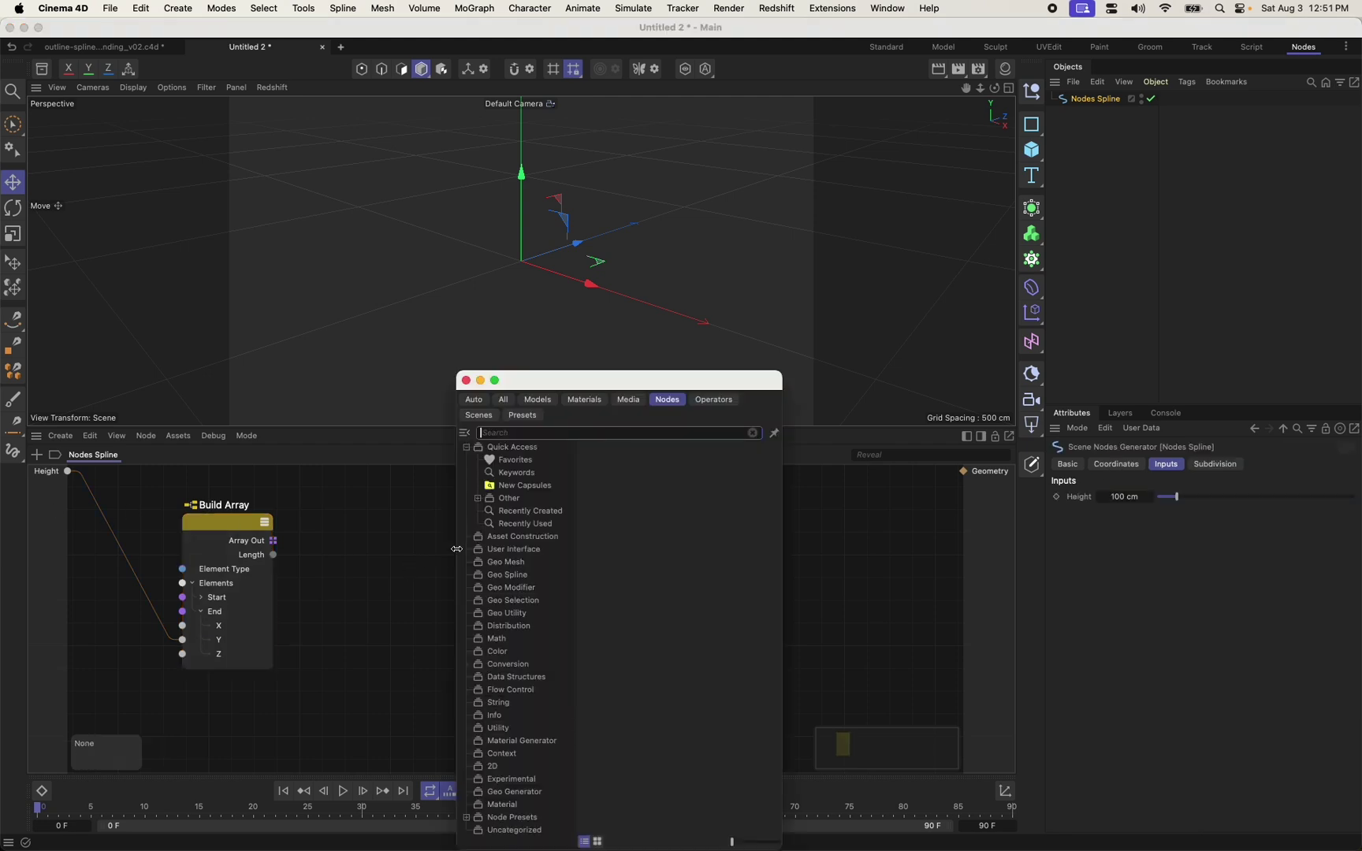
text(assemb)
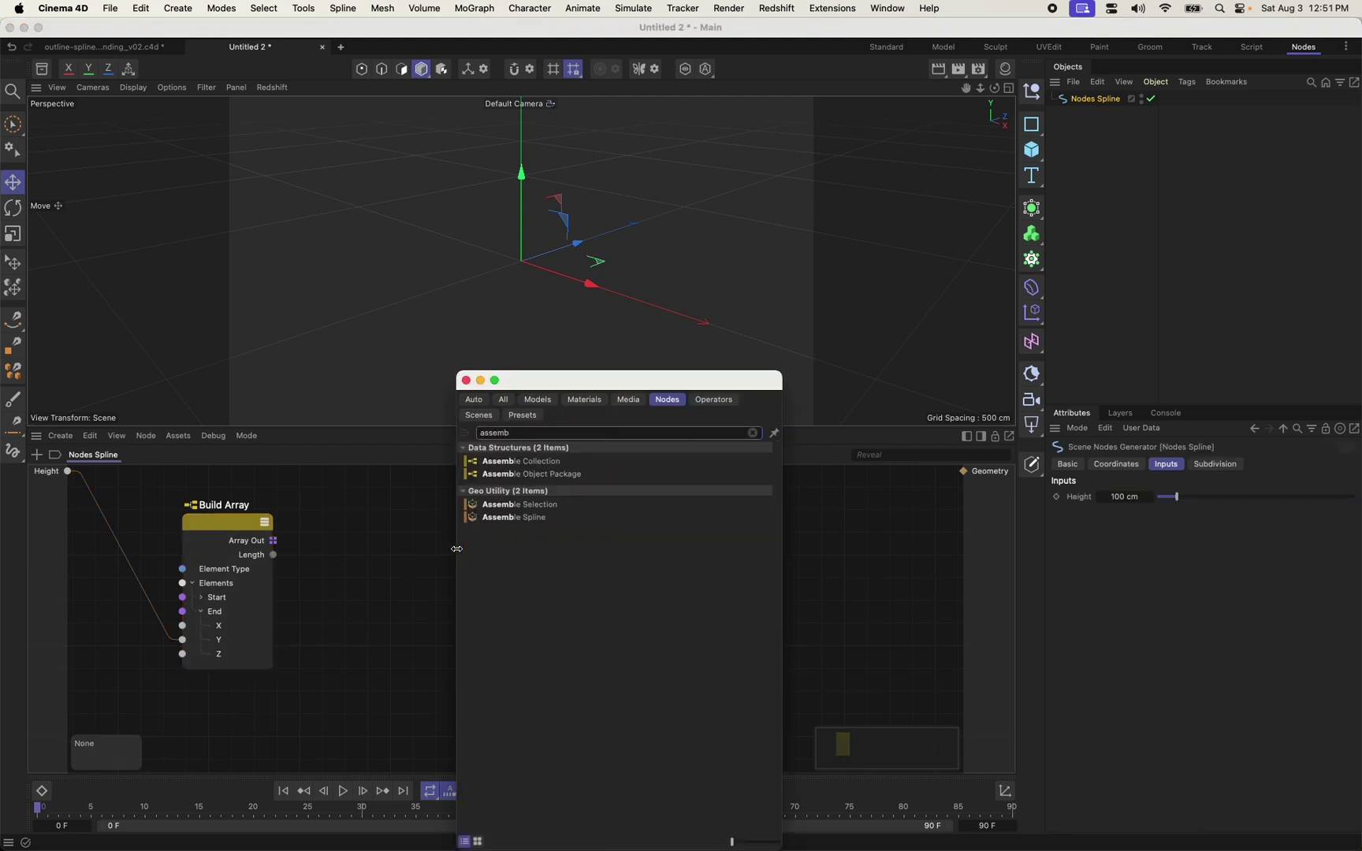
drag(484, 517, 348, 535)
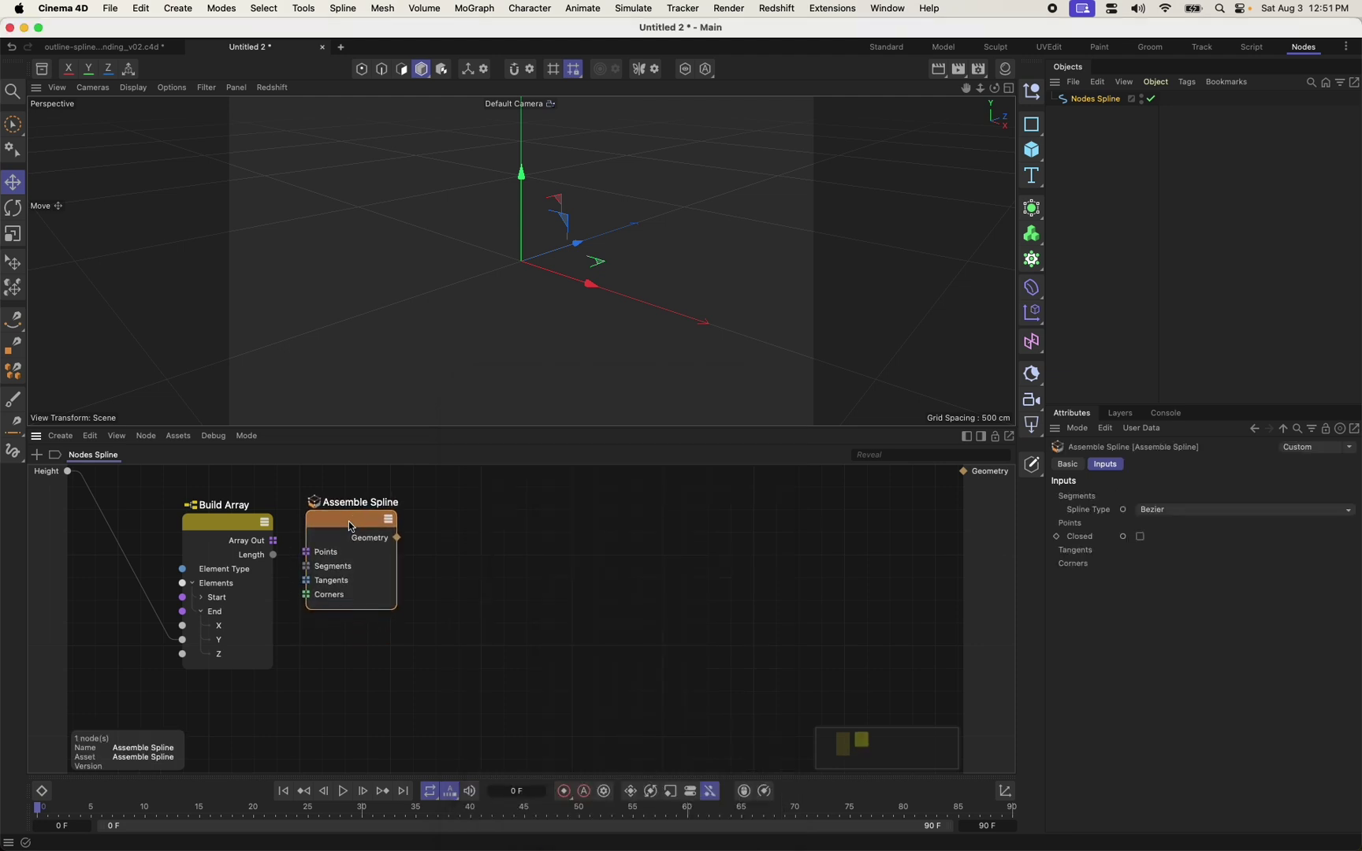
drag(351, 525, 353, 520)
Feed the Build Array's output into the Assemble Spline's Points and connect its Geometry to the graph's Geometry output.
drag(270, 542, 964, 472)
double_click(660, 499)
click(580, 601)
click(337, 519)
drag(348, 518, 350, 516)
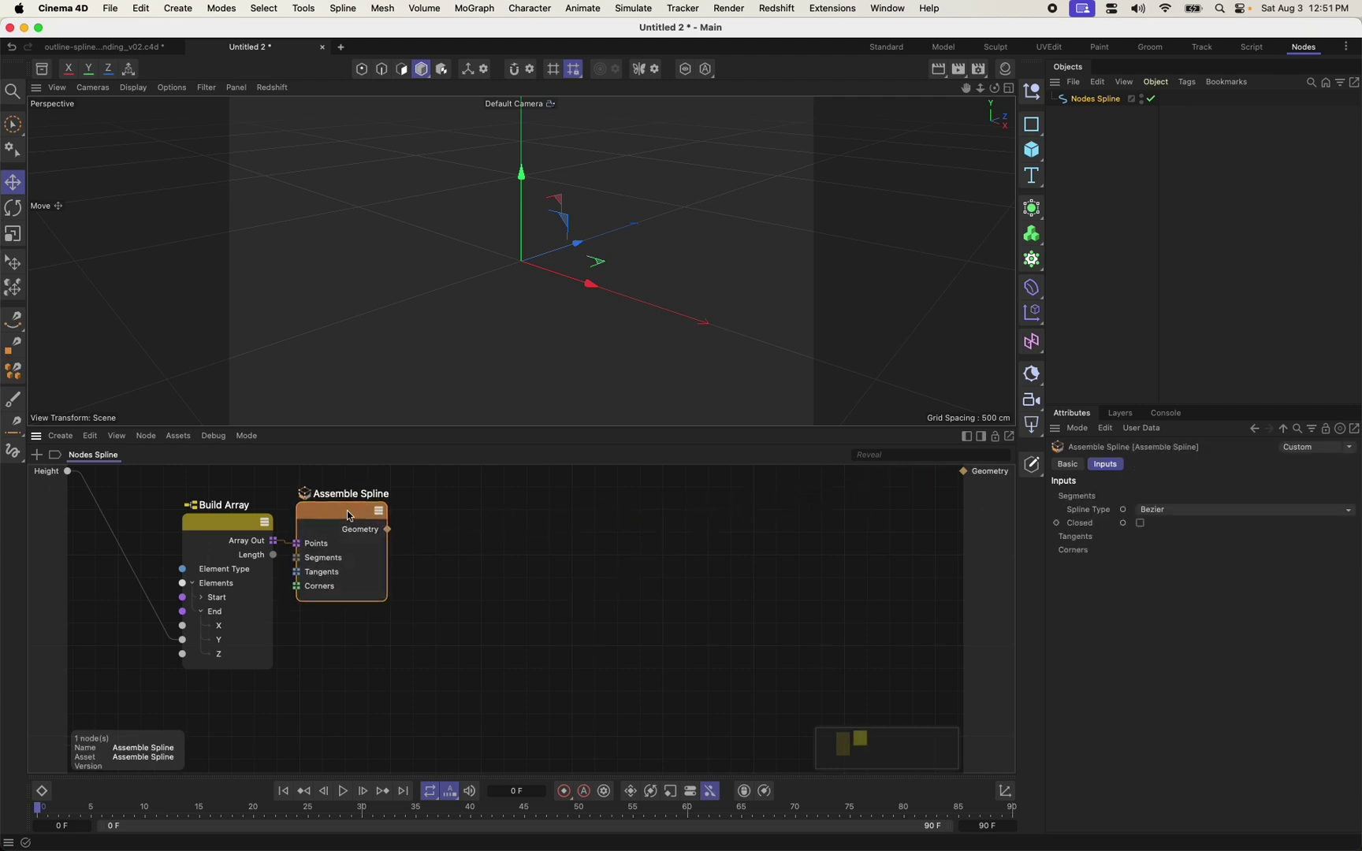
double_click(347, 515)
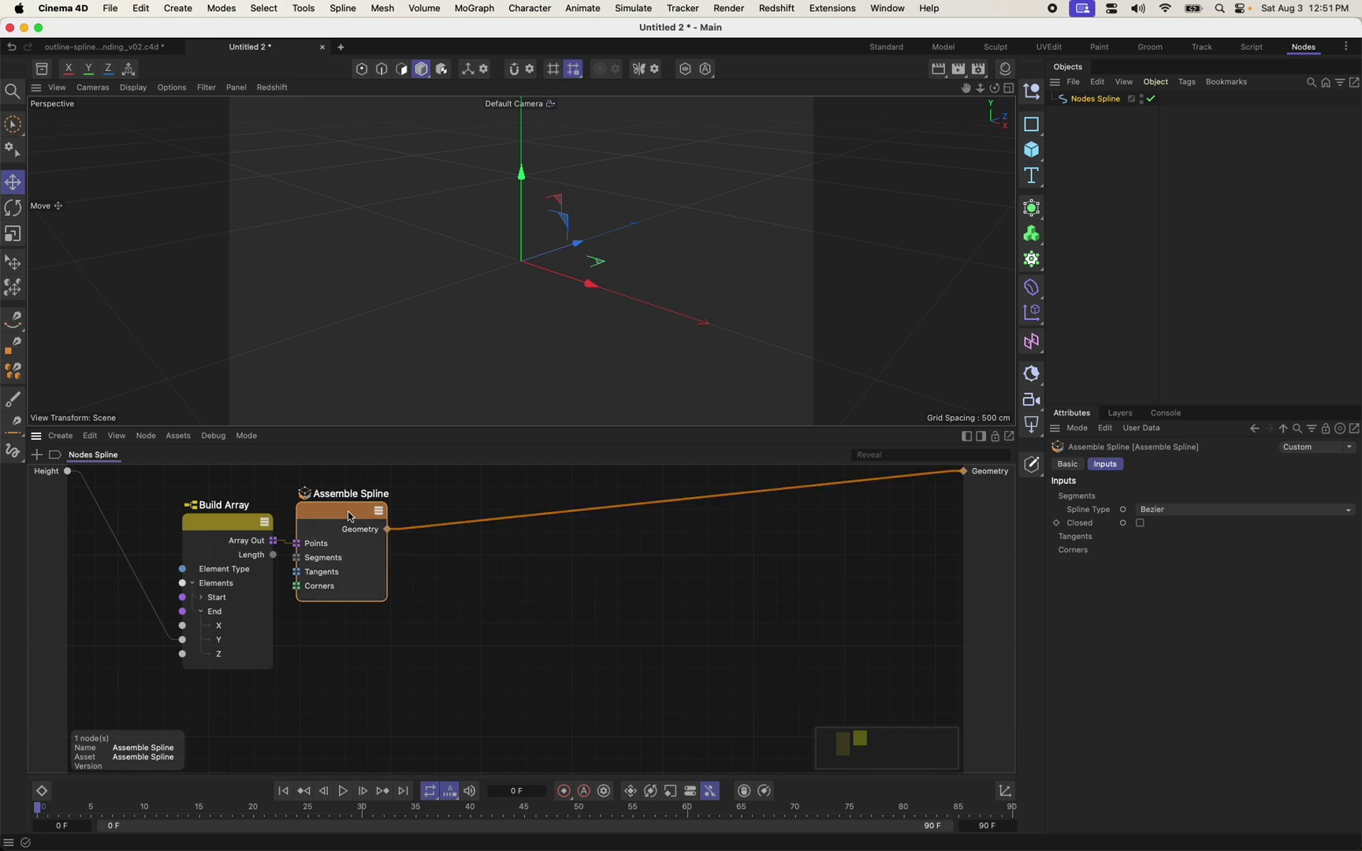
click(1092, 103)
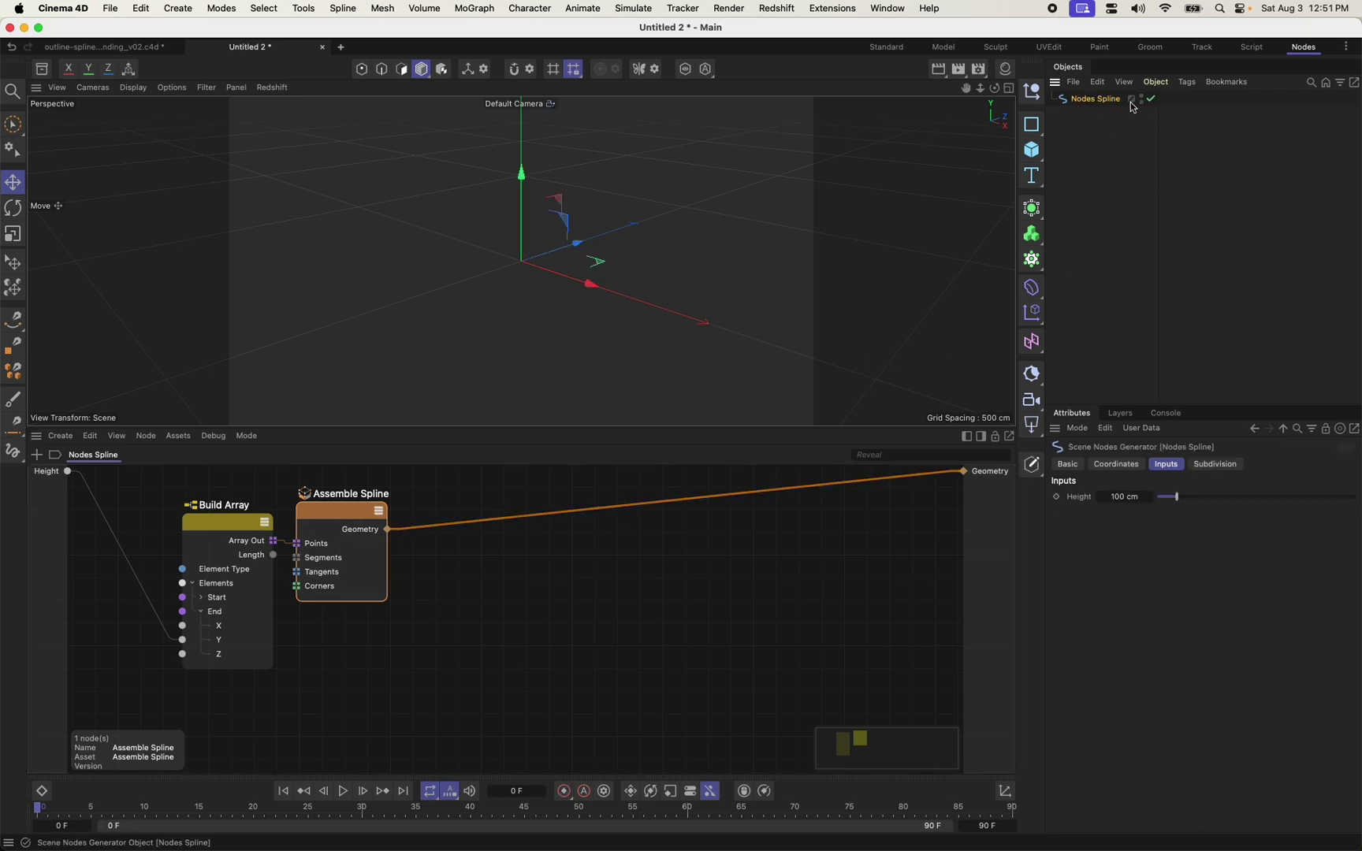
click(349, 519)
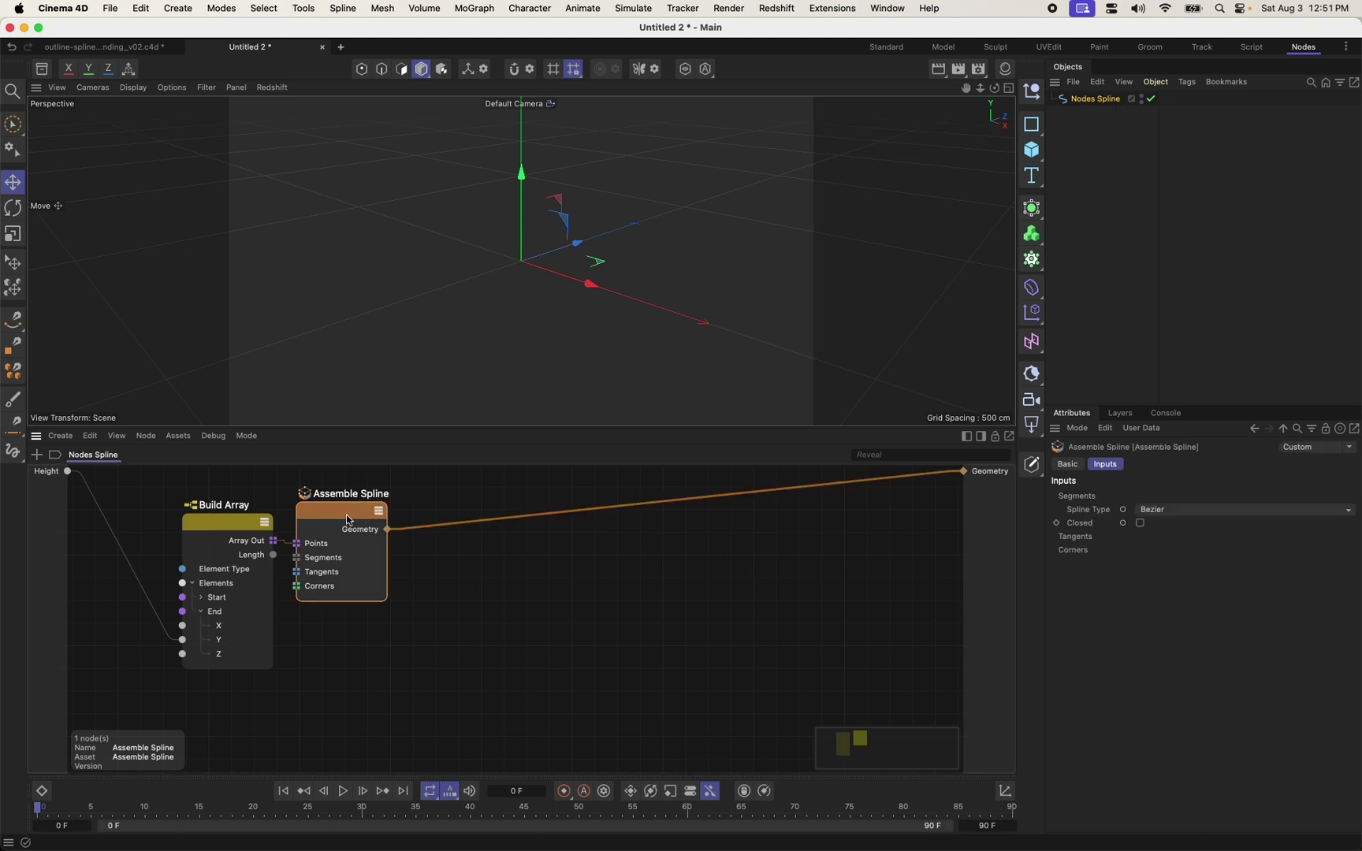
drag(329, 519, 335, 521)
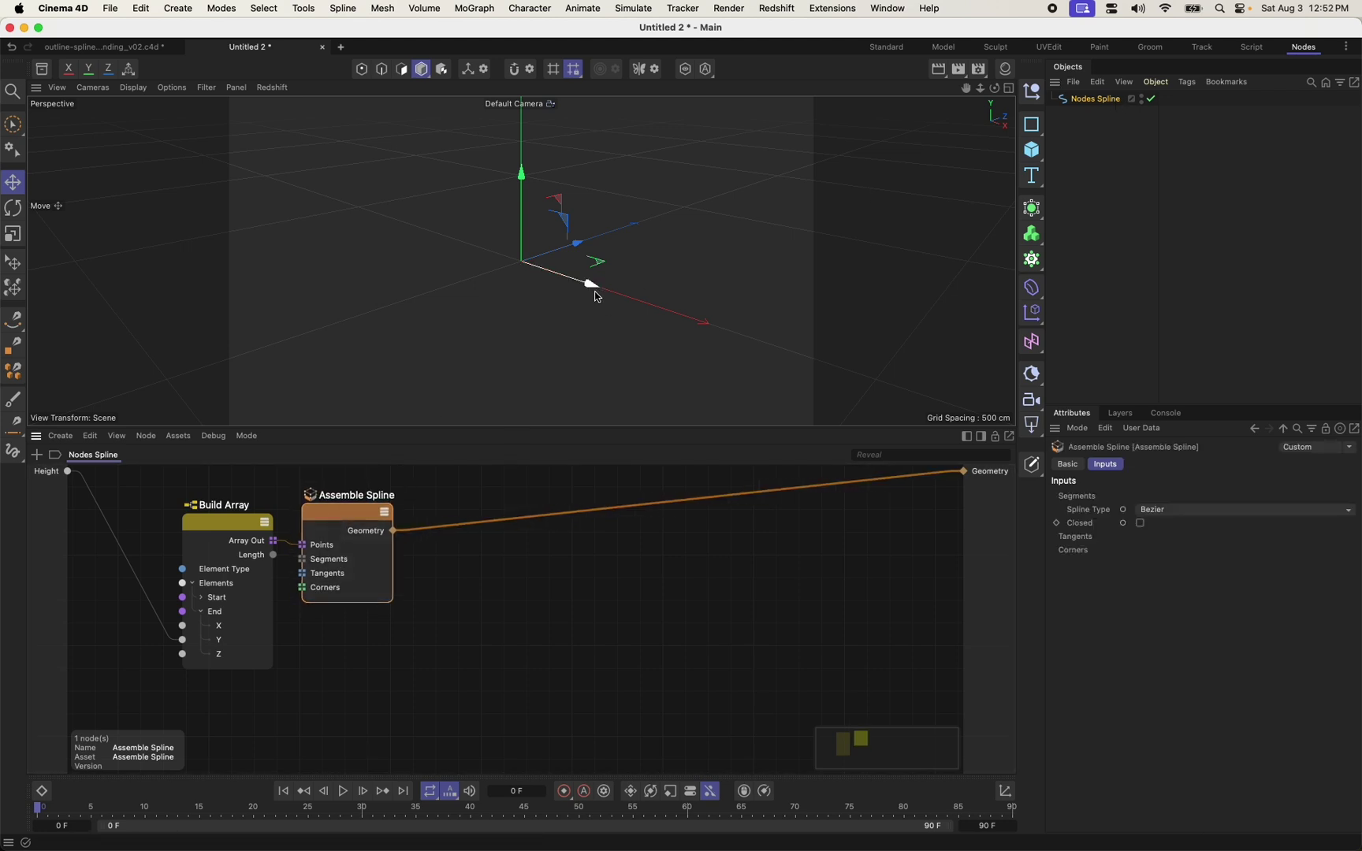
Frame the generated spline in the perspective view and display its point indexes.
drag(593, 290, 595, 256)
click(707, 287)
scroll(595, 226, up, 1)
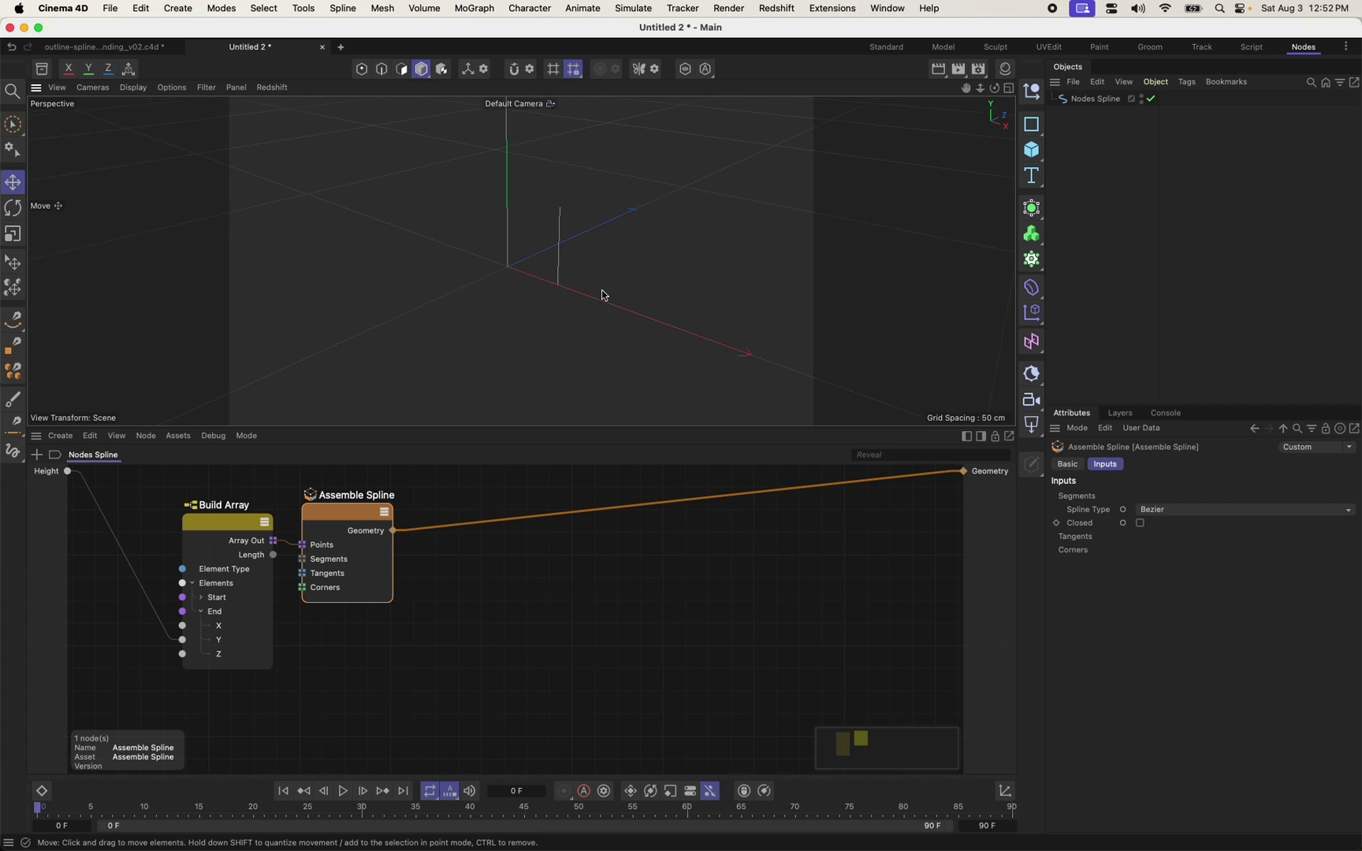
click(471, 624)
drag(335, 509, 330, 505)
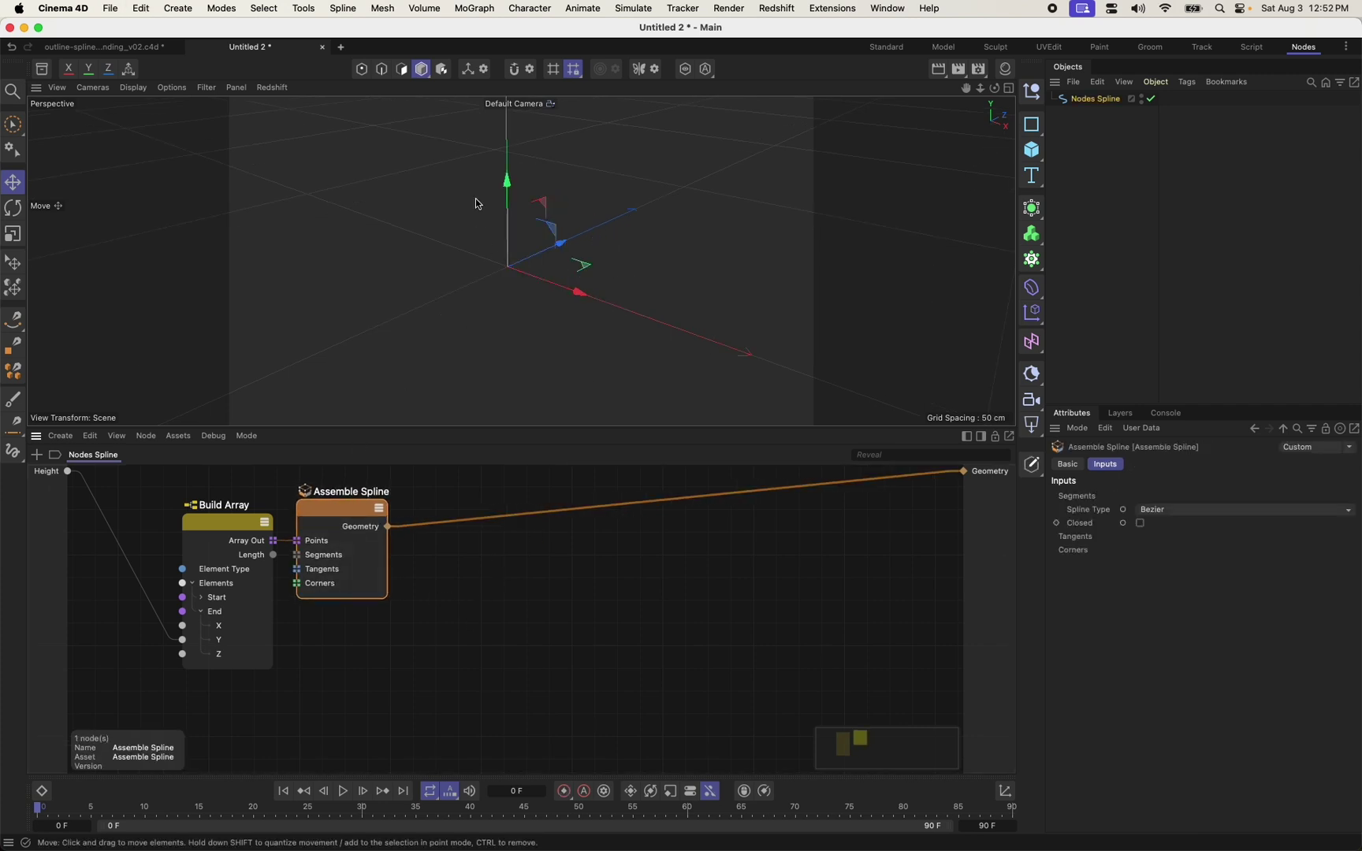
alt+right_drag(486, 208, 538, 206)
alt+middle_drag(630, 293, 530, 270)
alt+drag(425, 216, 465, 192)
alt+middle_drag(427, 202, 456, 231)
scroll(455, 225, up, 1)
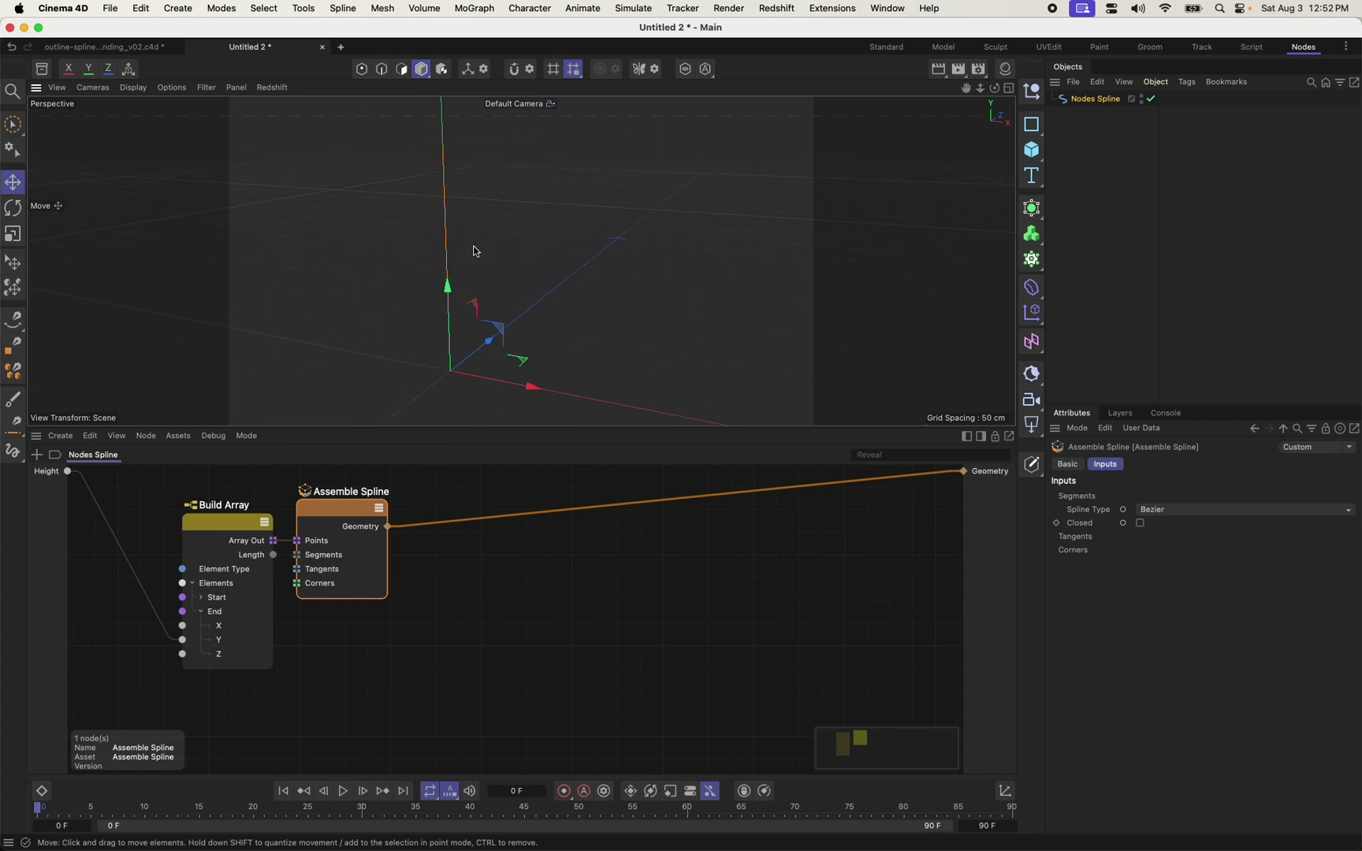
click(178, 91)
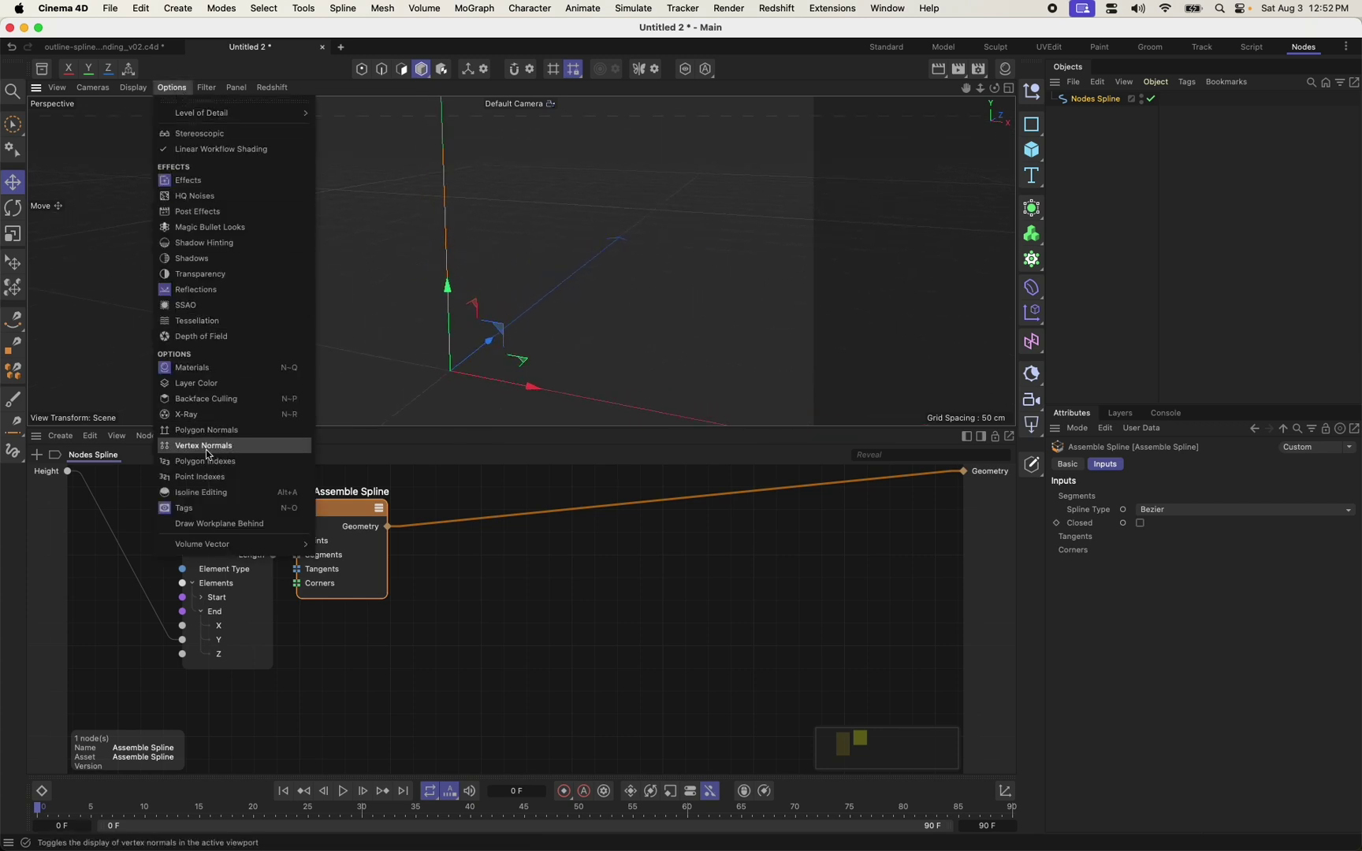
click(201, 477)
alt+drag(520, 260, 442, 394)
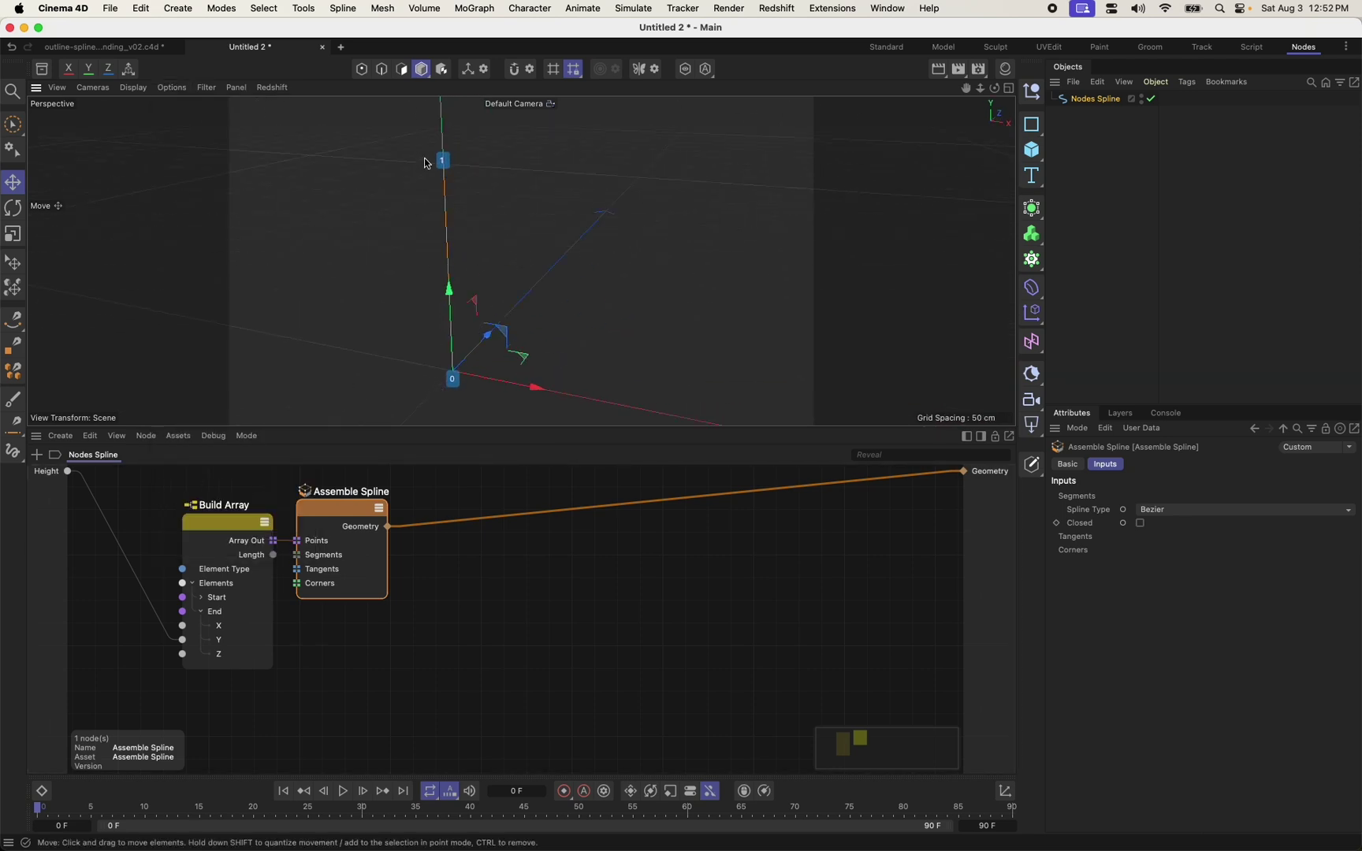
Insert a Resample Spline node between Assemble Spline and the graph's Geometry output.
double_click(577, 583)
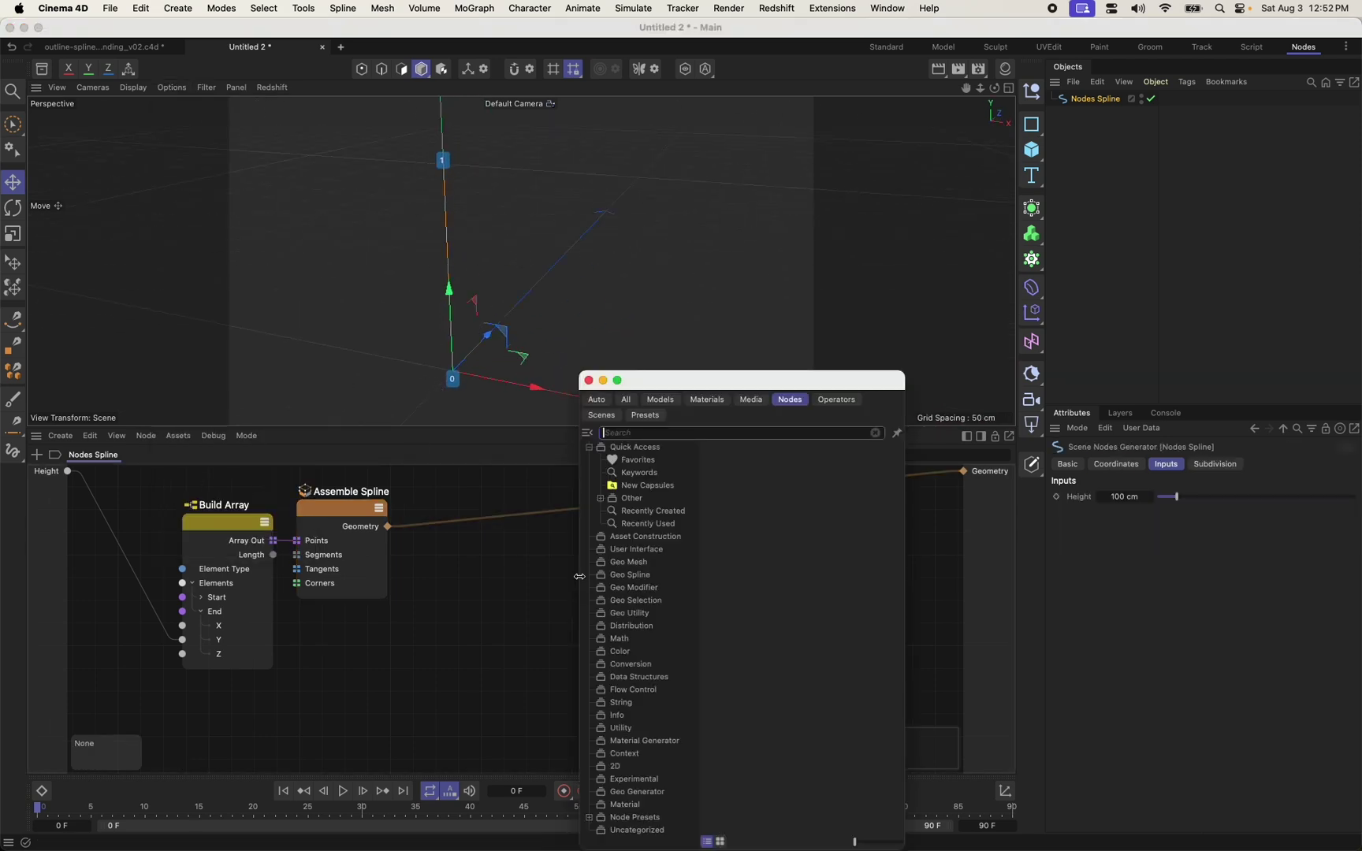
text(resamp)
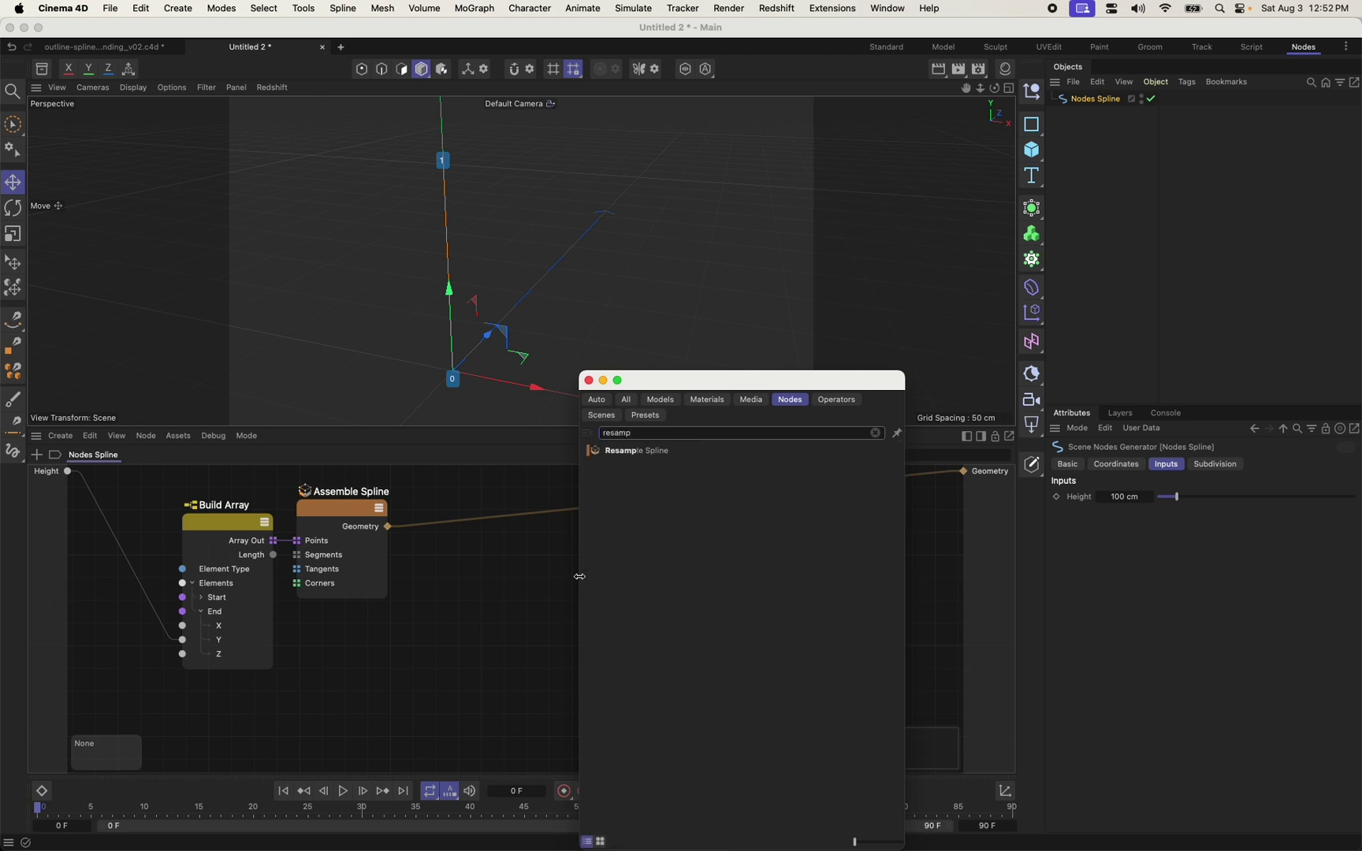
drag(631, 451, 450, 510)
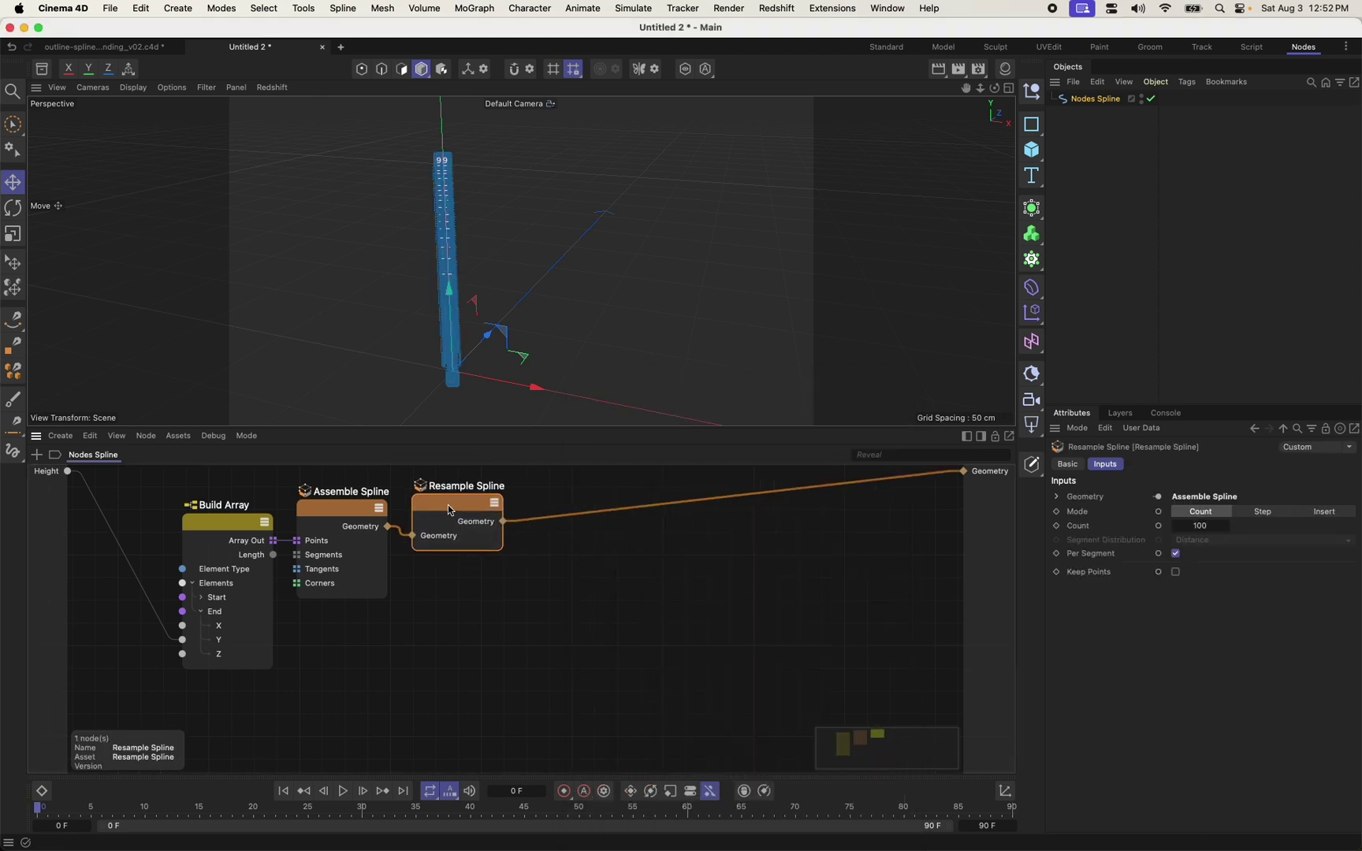
Set the Resample Spline's count to 17 and reposition the three nodes together in the graph.
click(1206, 526)
key(Return)
alt+drag(533, 312, 462, 309)
mouse_move(447, 514)
mouse_down()
mouse_move(434, 501)
mouse_move(447, 517)
mouse_up()
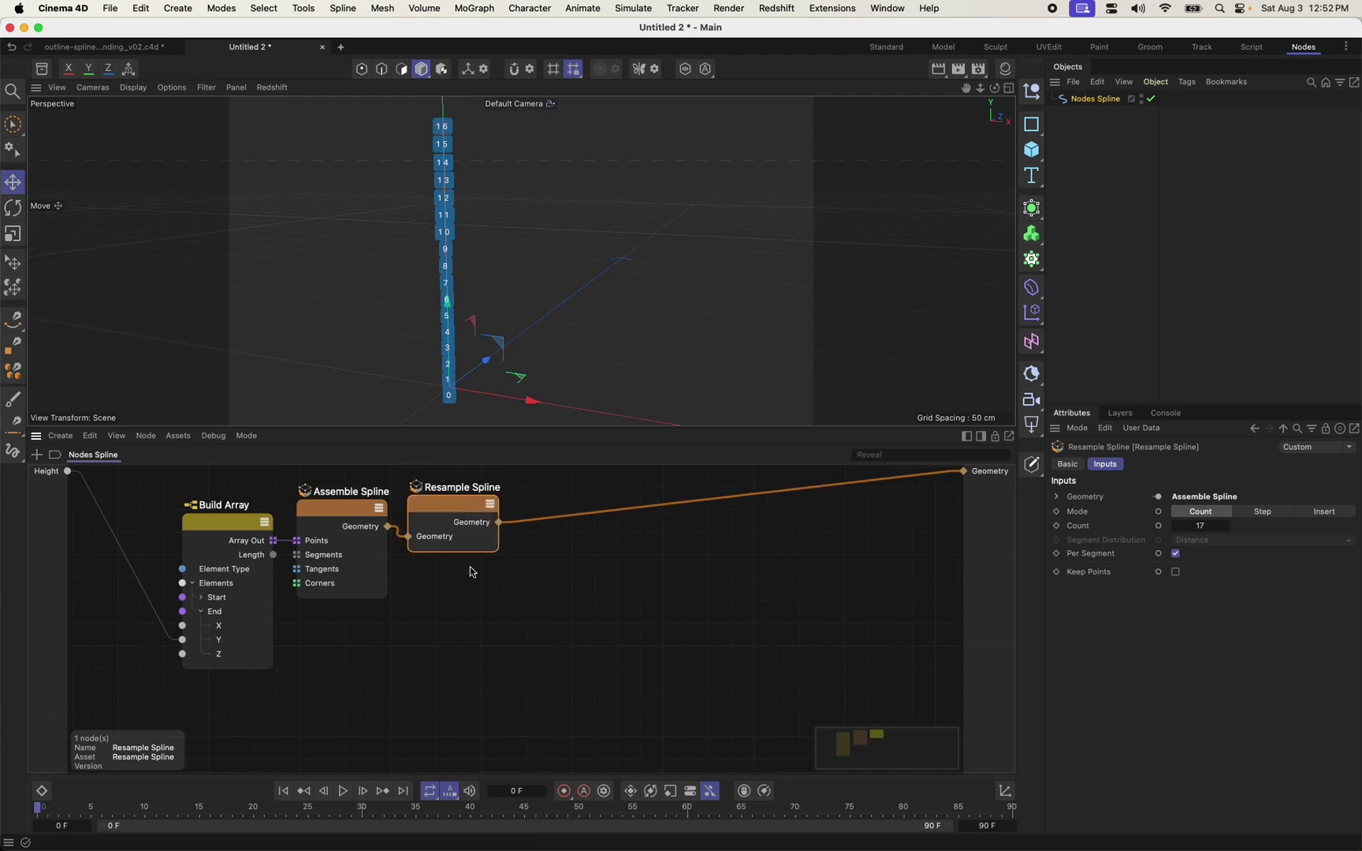
drag(498, 760, 186, 549)
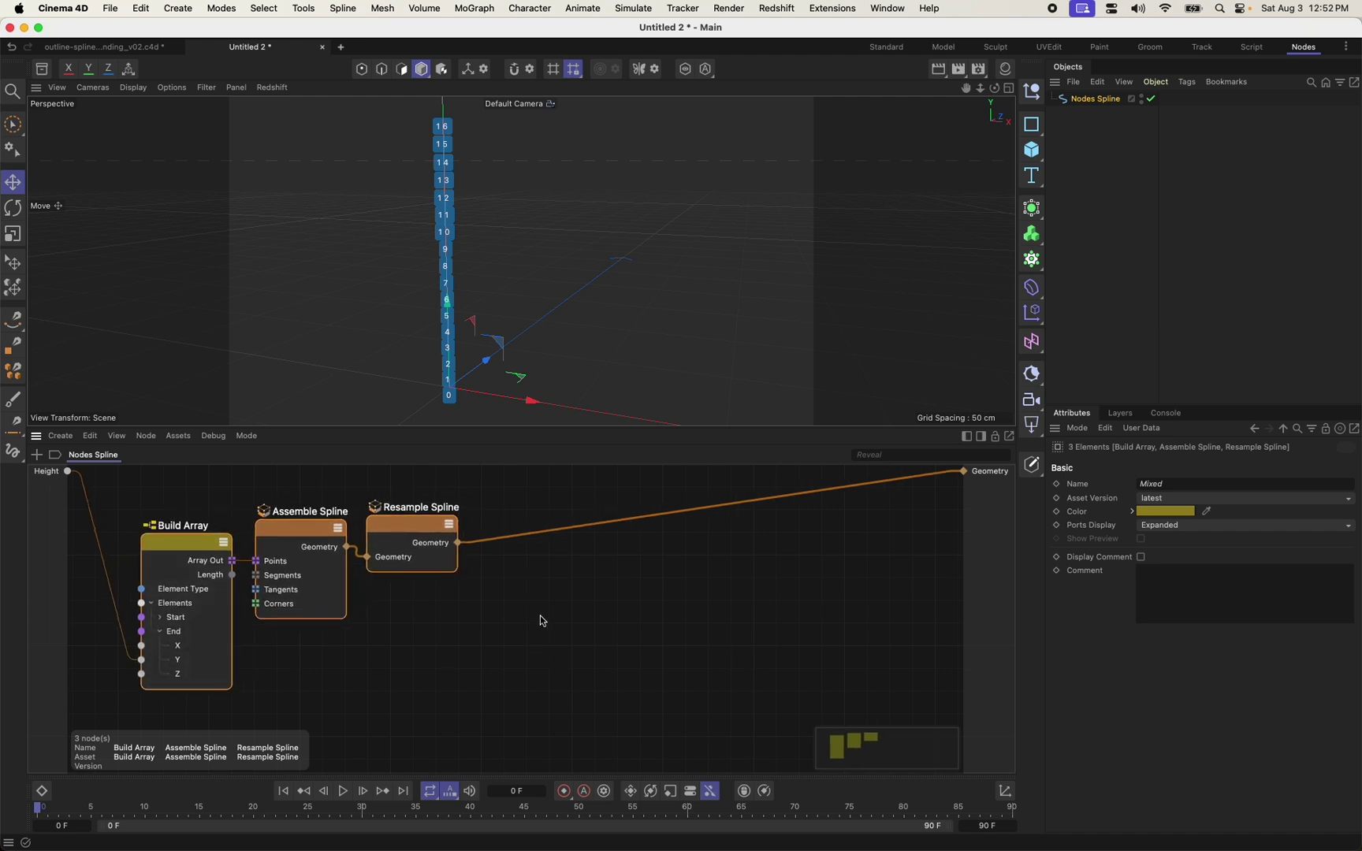
scroll(451, 357, up, 2)
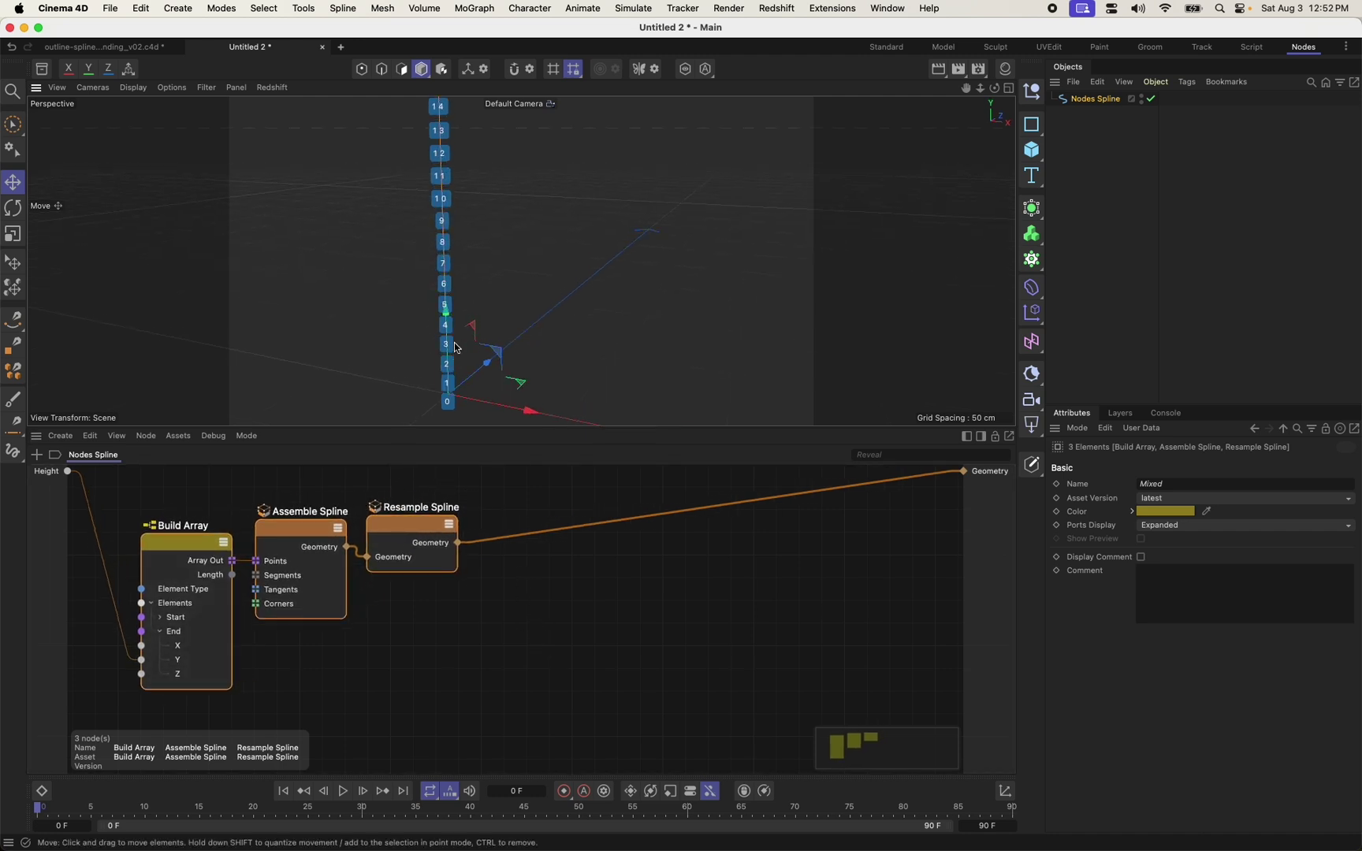
alt+drag(451, 343, 458, 361)
scroll(460, 366, down, 4)
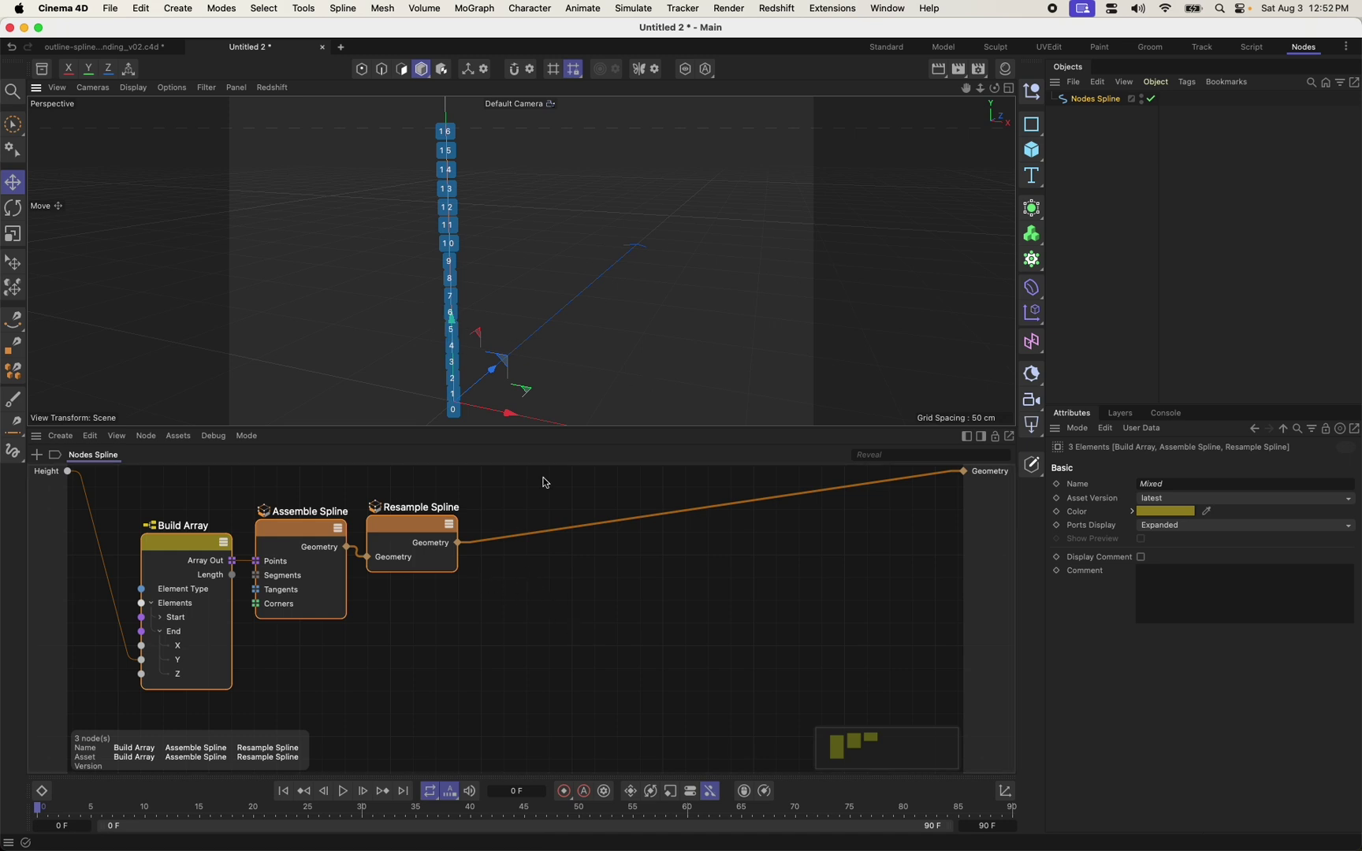
Insert an Outline Spline node after Resample Spline and hide the point indexes in the viewport.
click(646, 712)
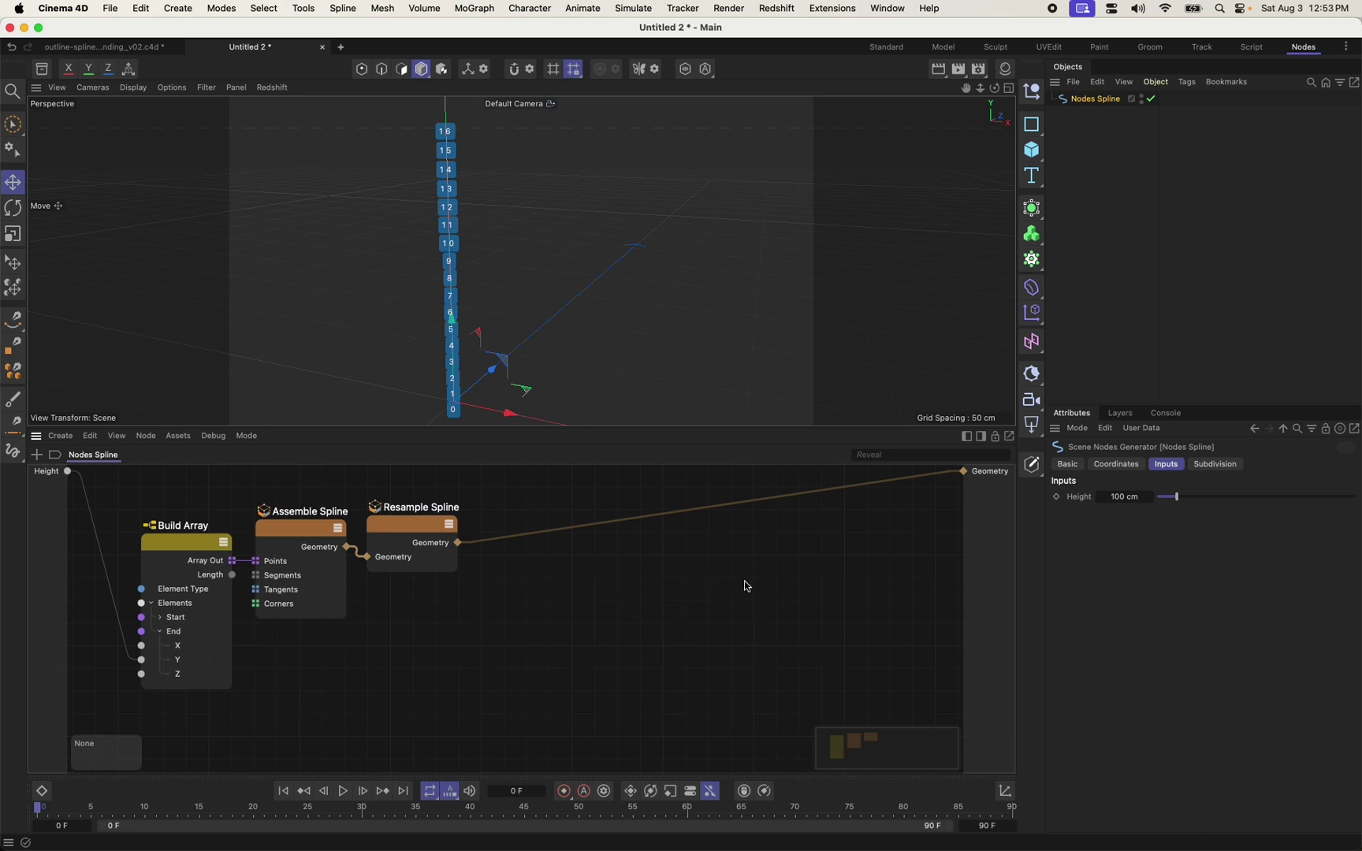
double_click(681, 556)
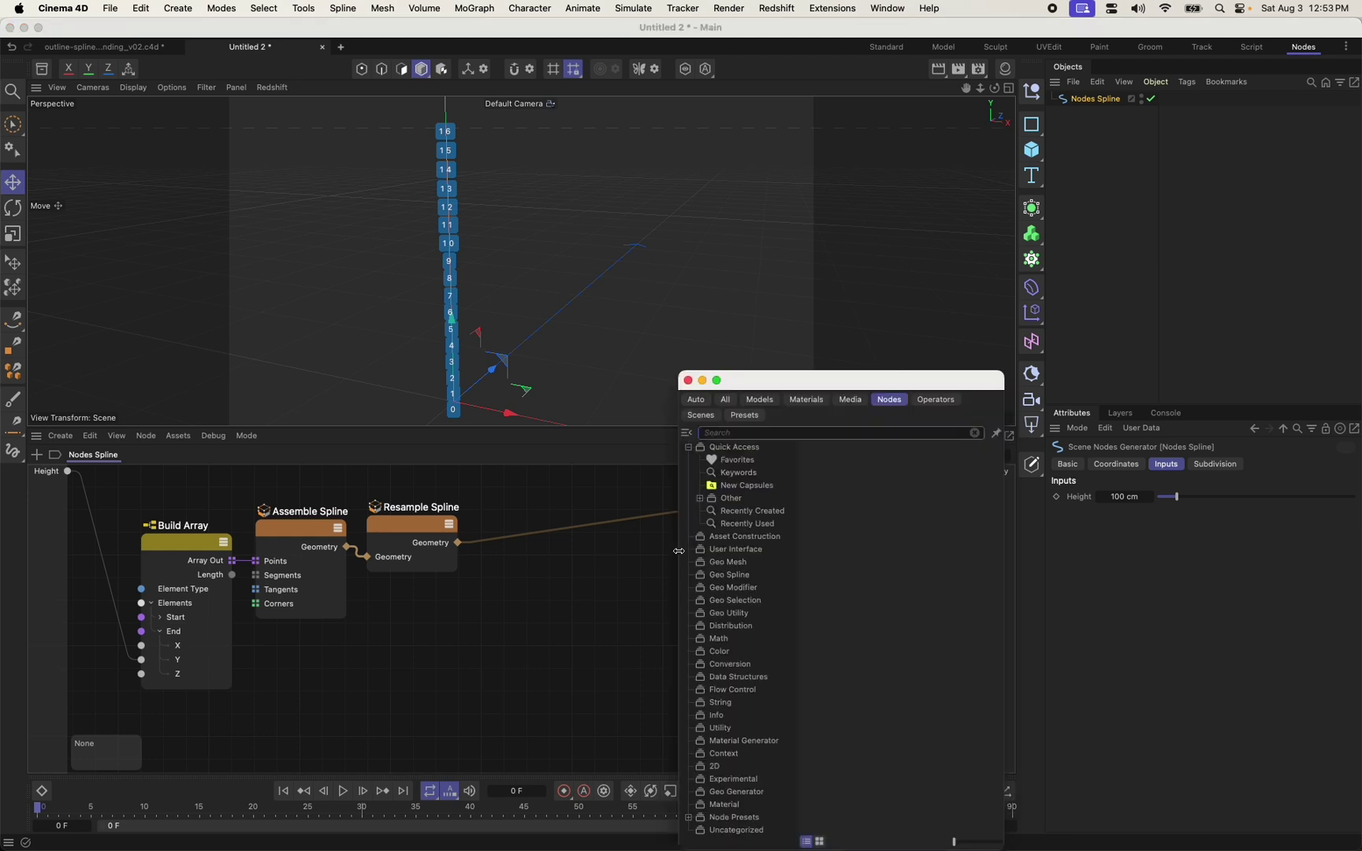
text(outline)
drag(714, 490, 600, 524)
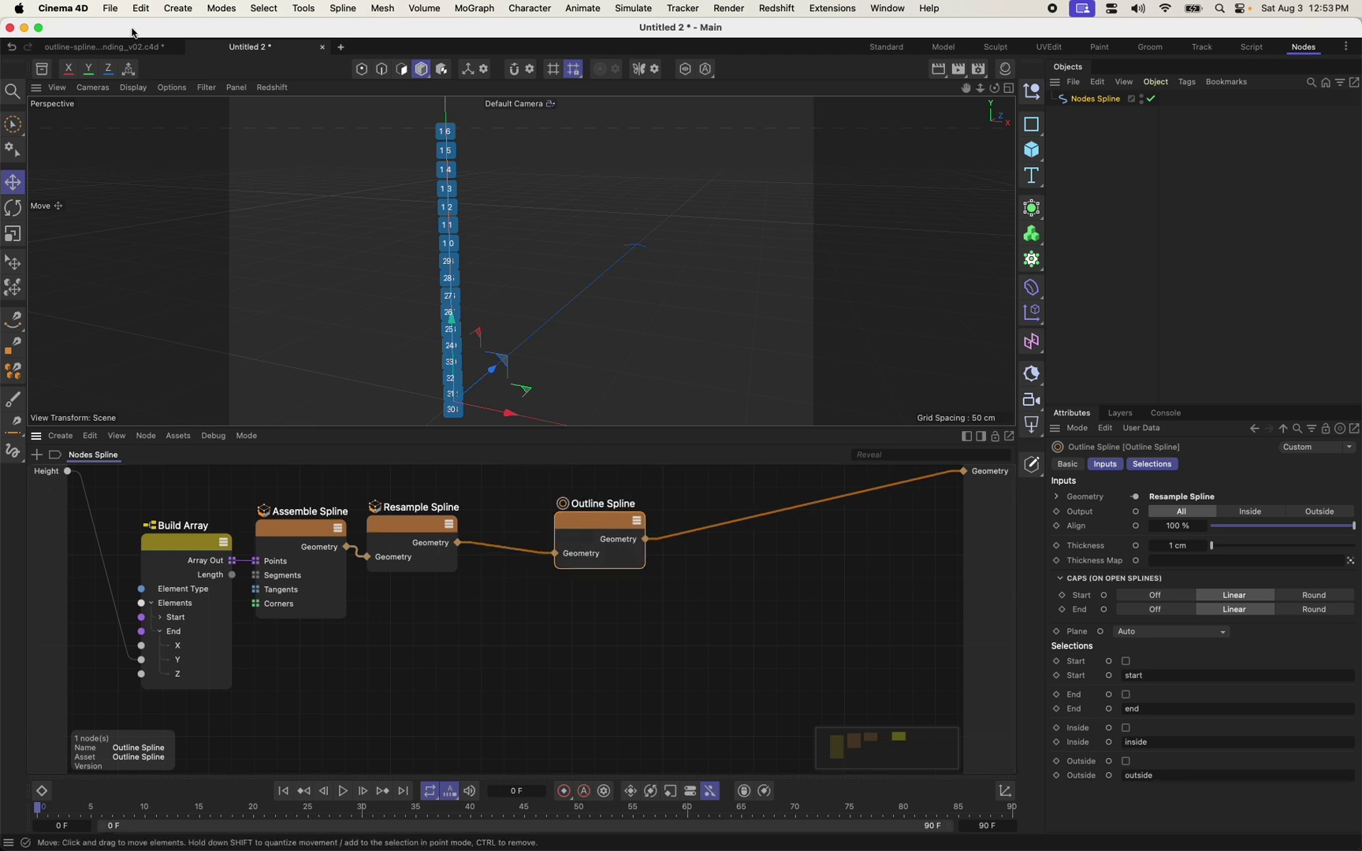
click(180, 90)
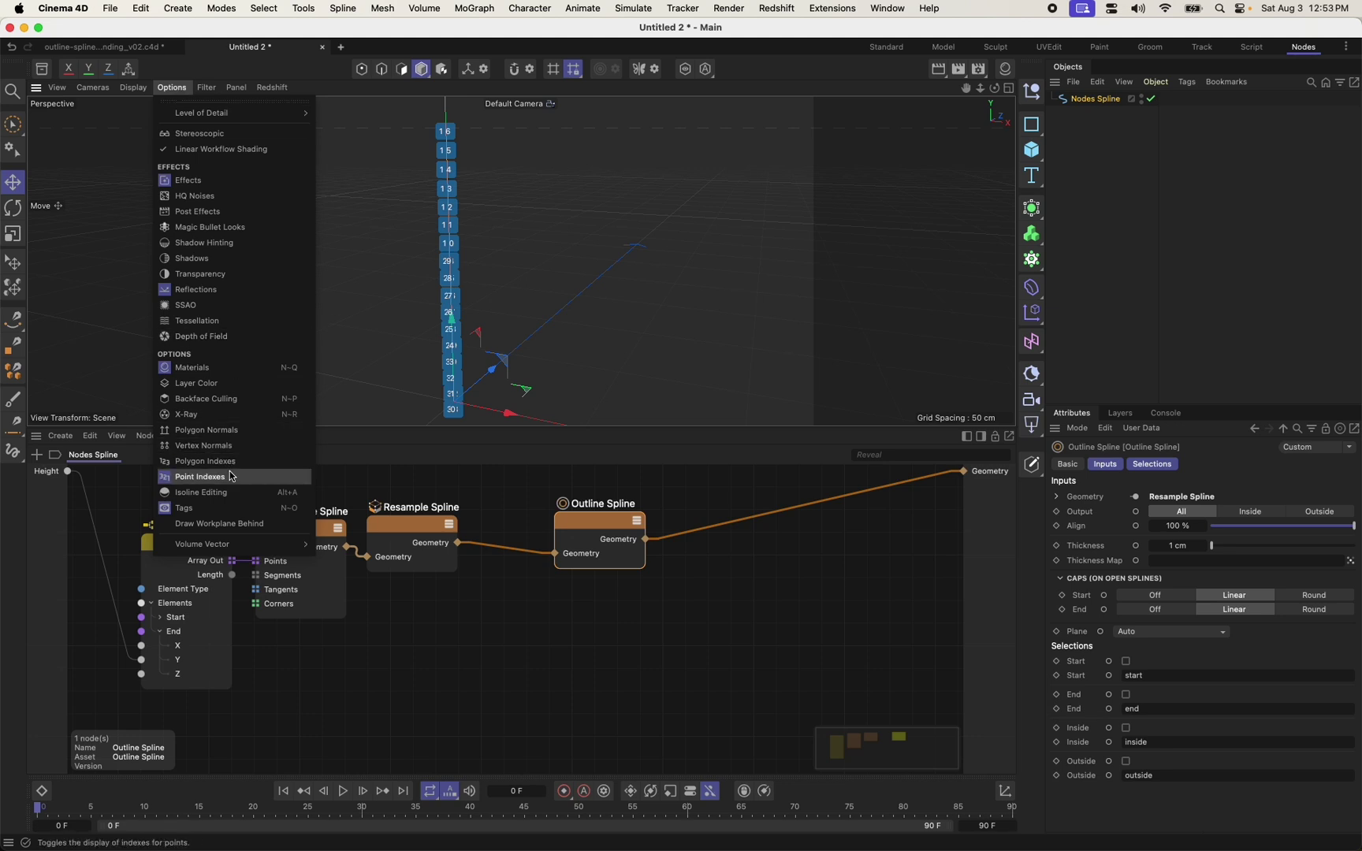
click(198, 477)
Set the Outline Spline's thickness to 36.5 cm and its plane to XY (Up: Z+).
drag(583, 524, 565, 524)
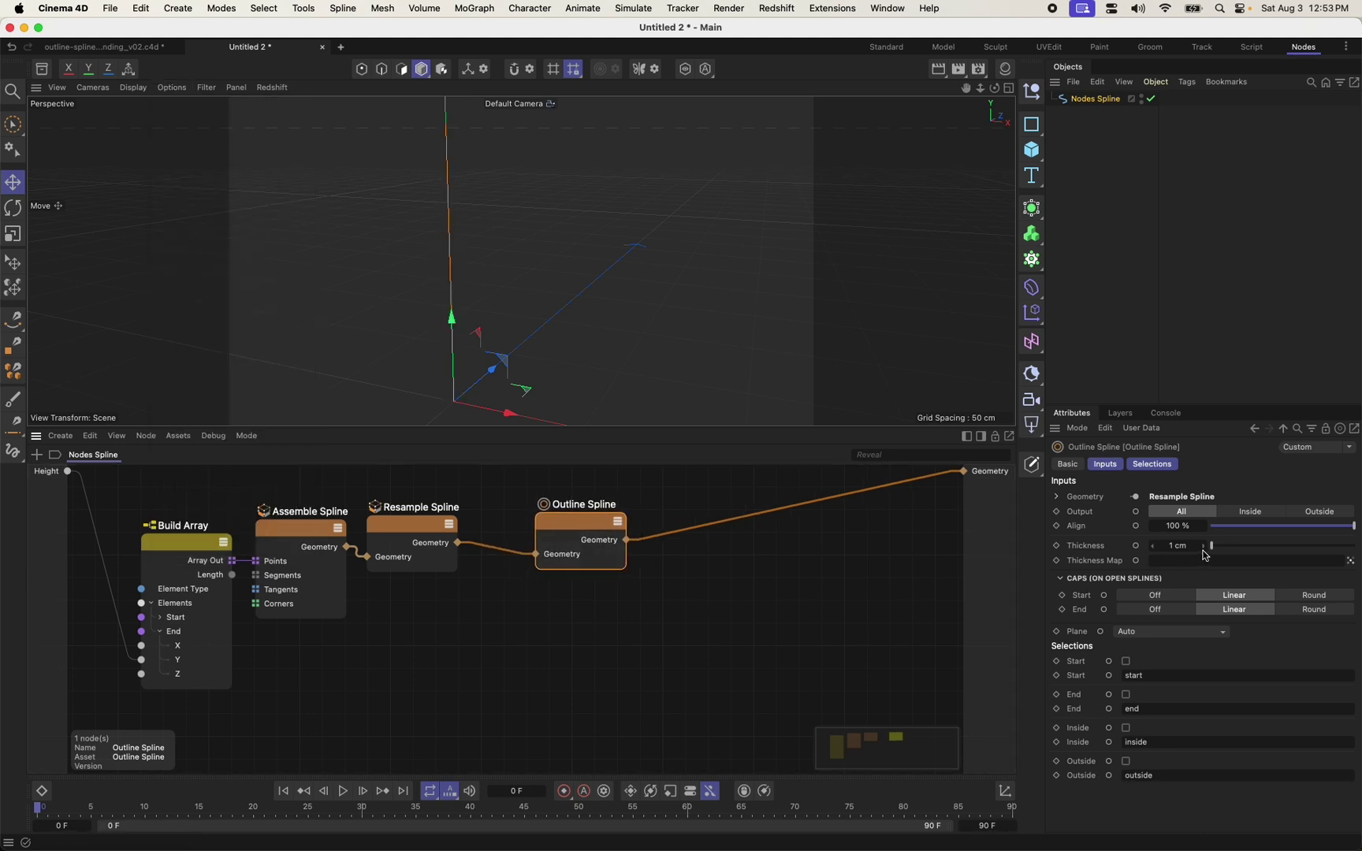
drag(1212, 546, 1263, 546)
alt+drag(596, 301, 501, 227)
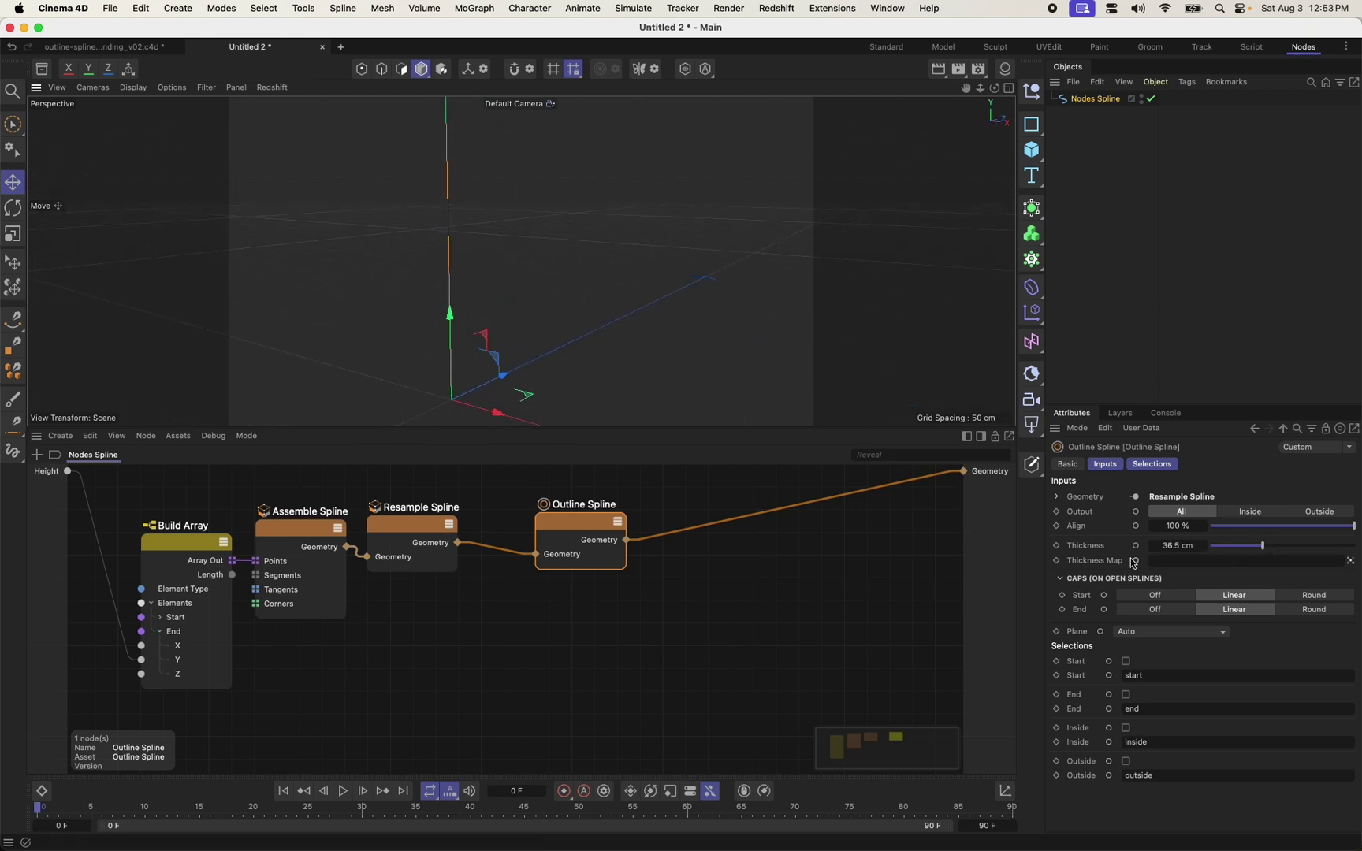
click(1127, 633)
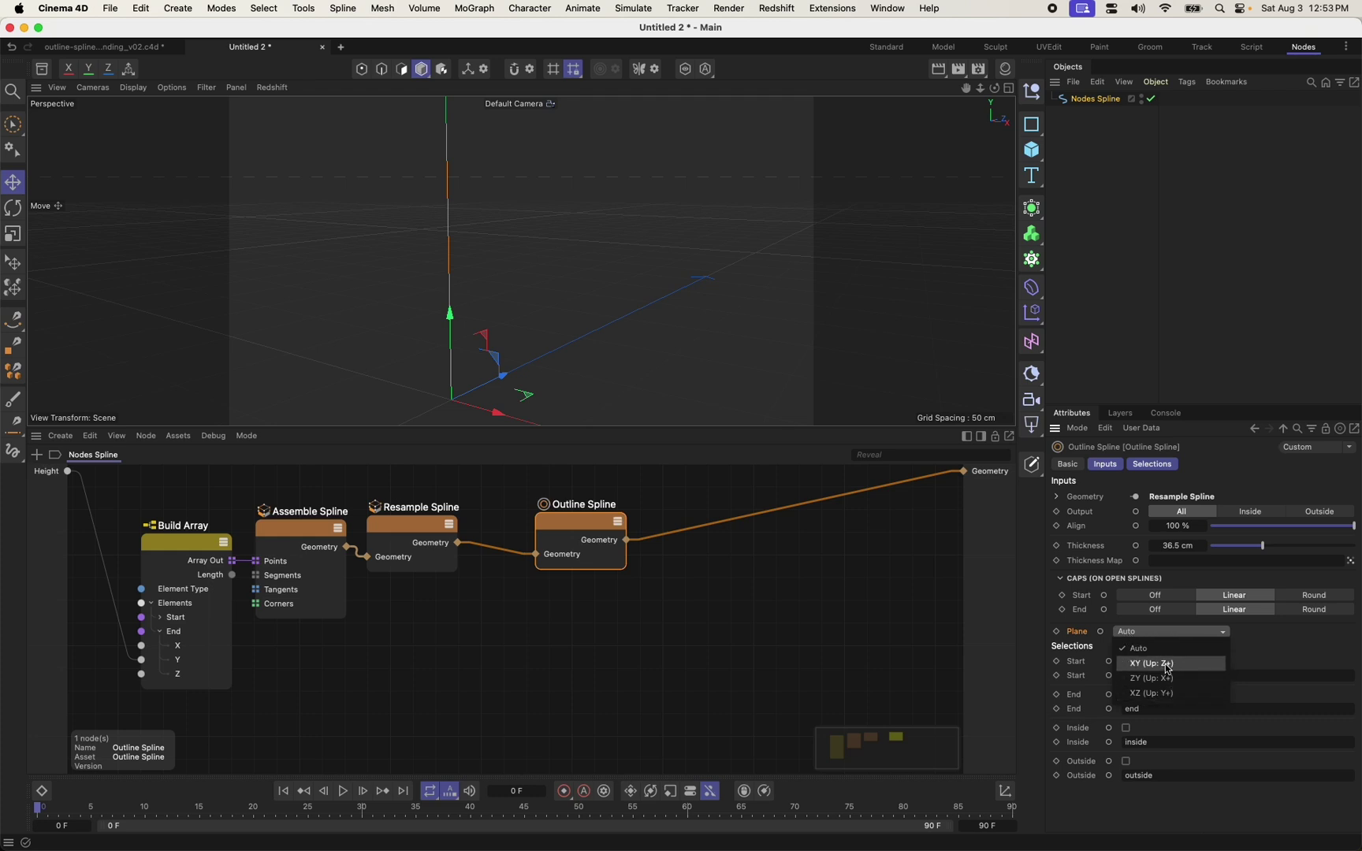
click(1151, 664)
alt+drag(491, 250, 535, 274)
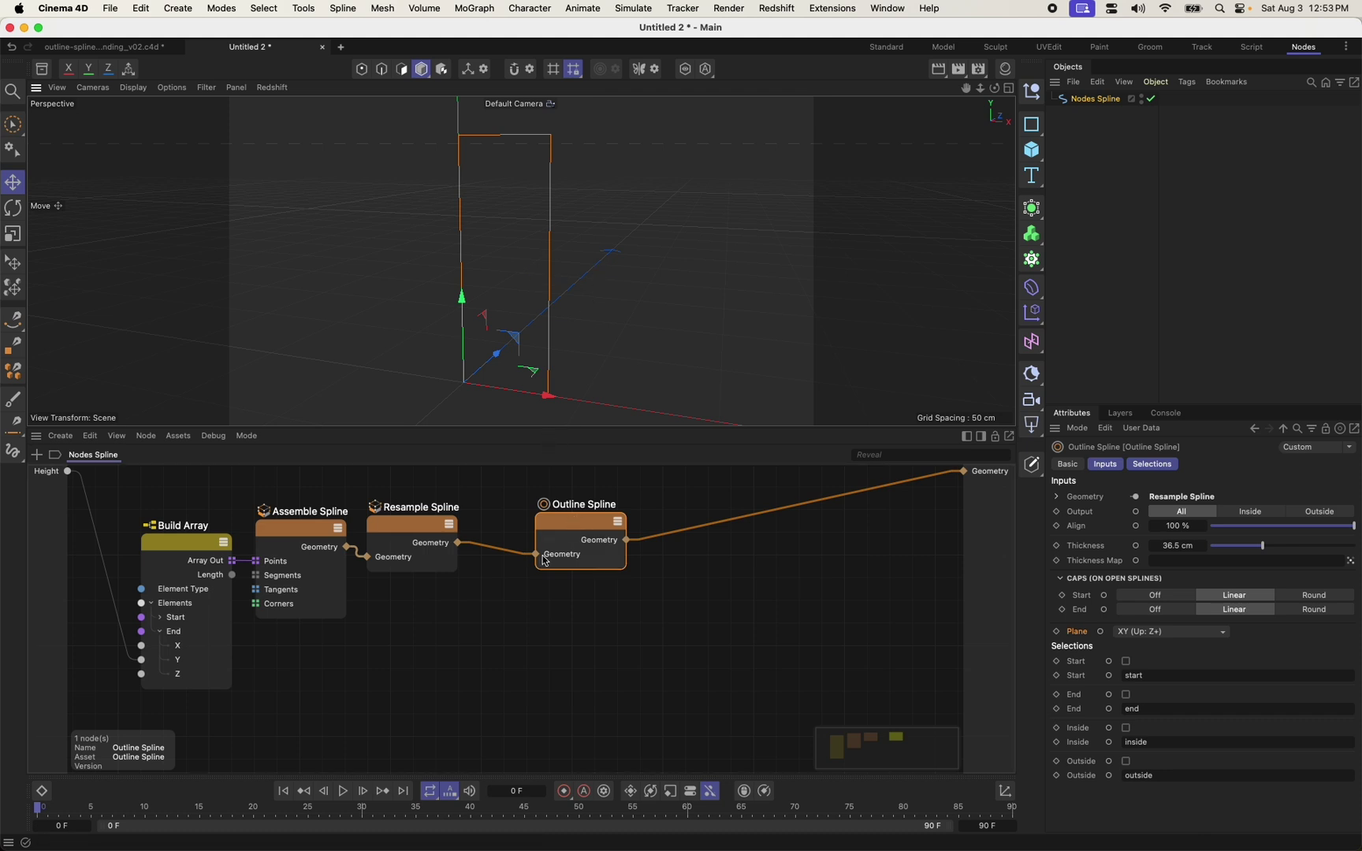
Move the Outline Spline node closer to Resample Spline and set its output to Outside.
drag(571, 530, 531, 524)
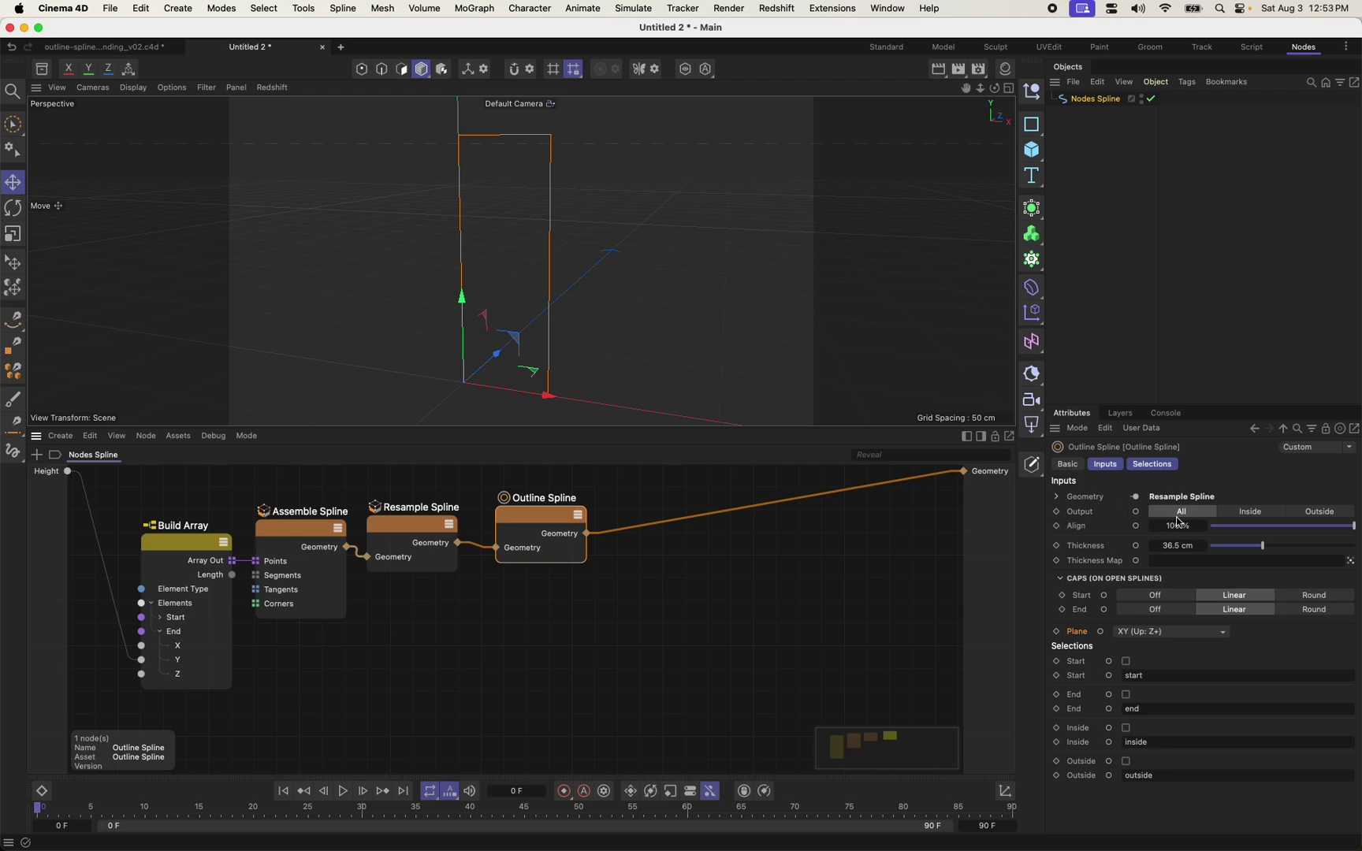
click(1244, 517)
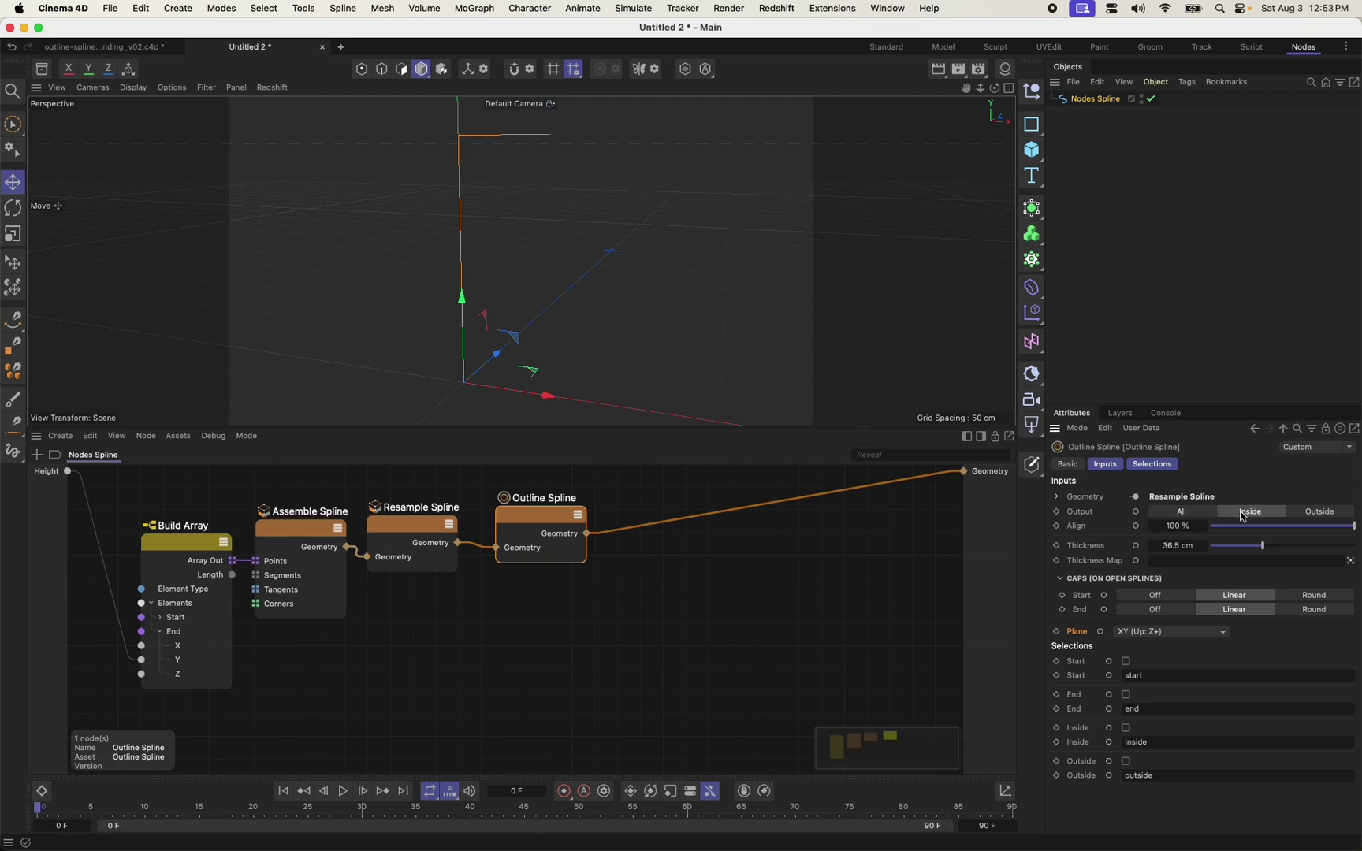
click(1341, 516)
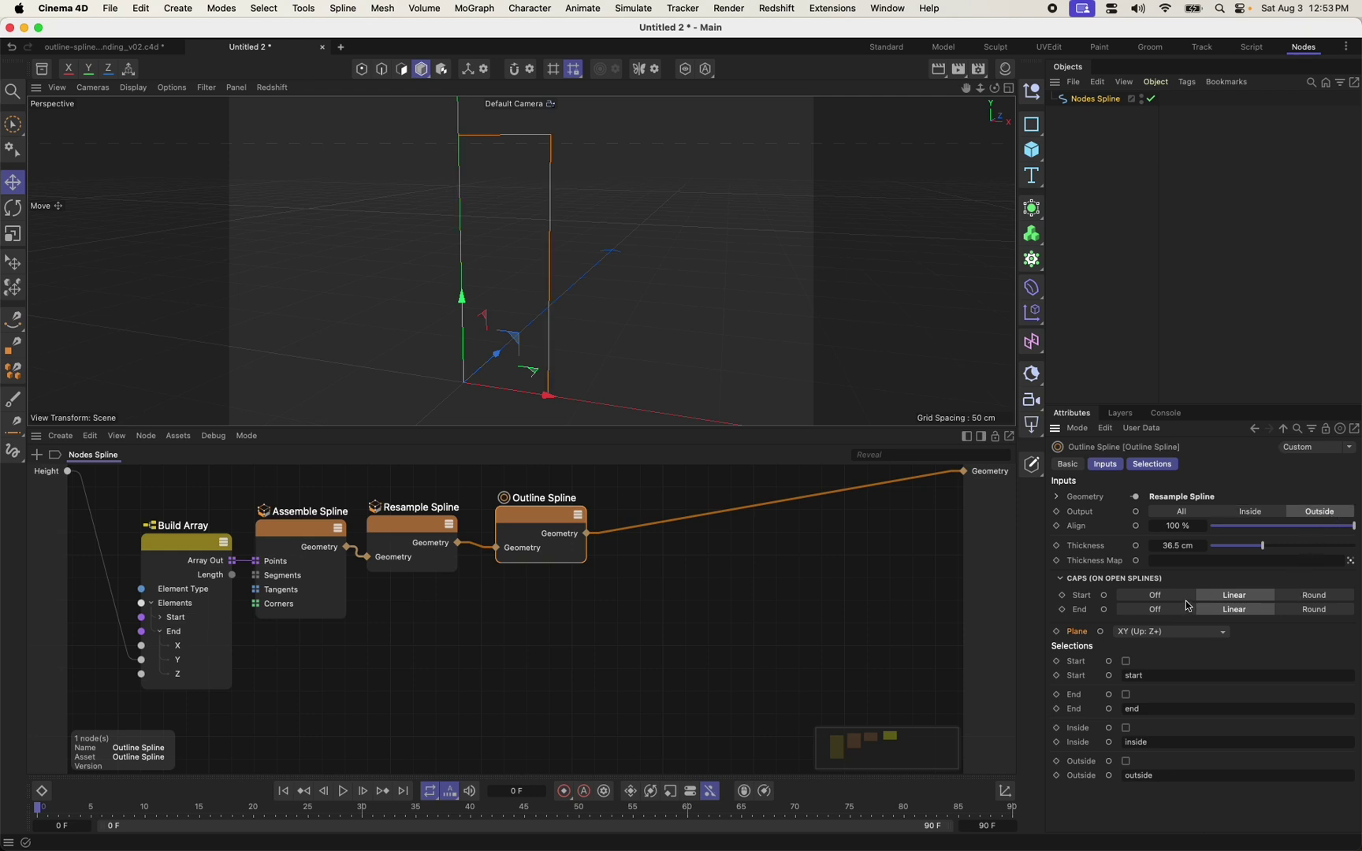
Try Round for the Outline Spline's start and end caps and restore both to Linear.
click(1310, 596)
click(1245, 598)
click(1315, 610)
click(1241, 612)
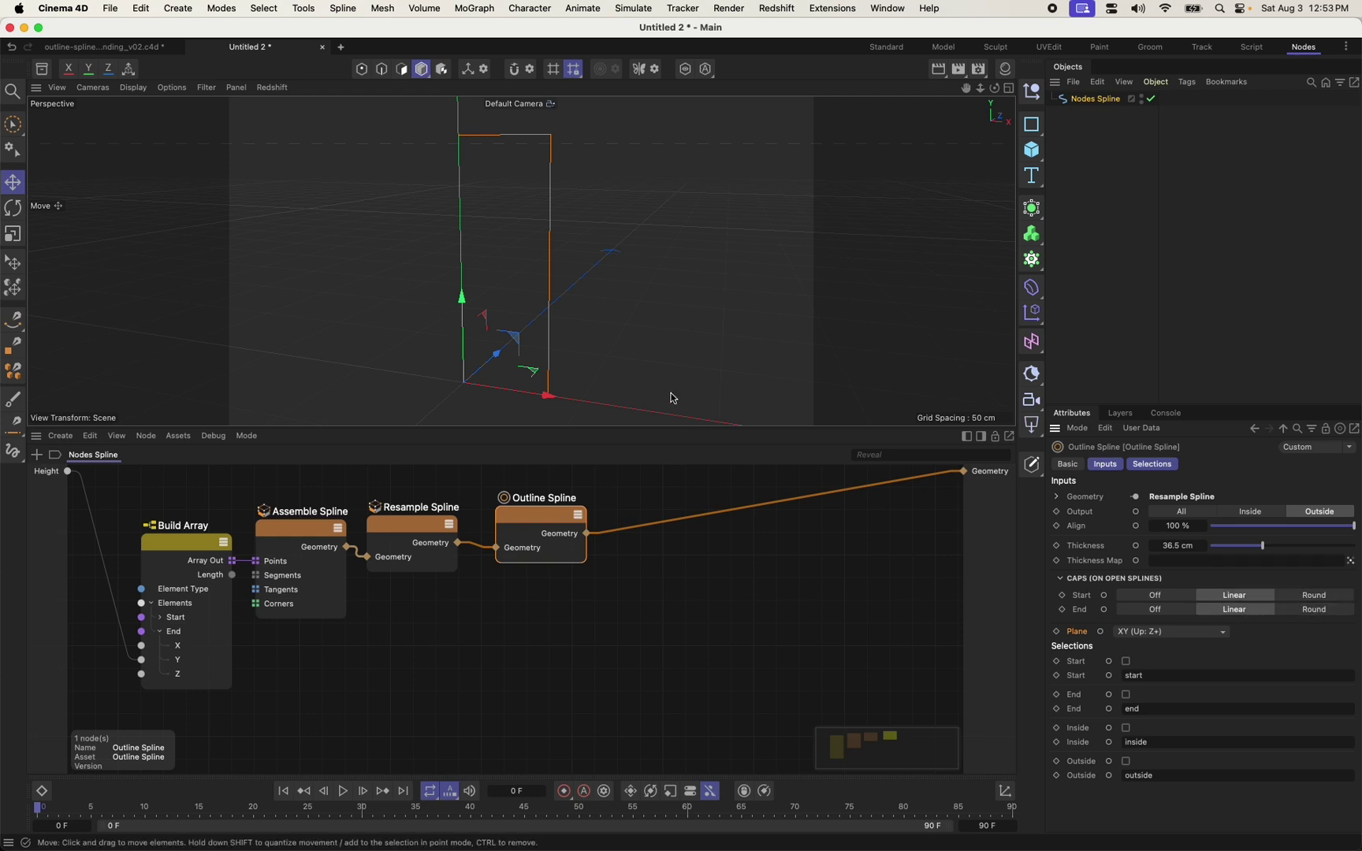
mouse_move(525, 367)
alt+mouse_down()
mouse_move(526, 292)
mouse_move(525, 372)
alt+mouse_up()
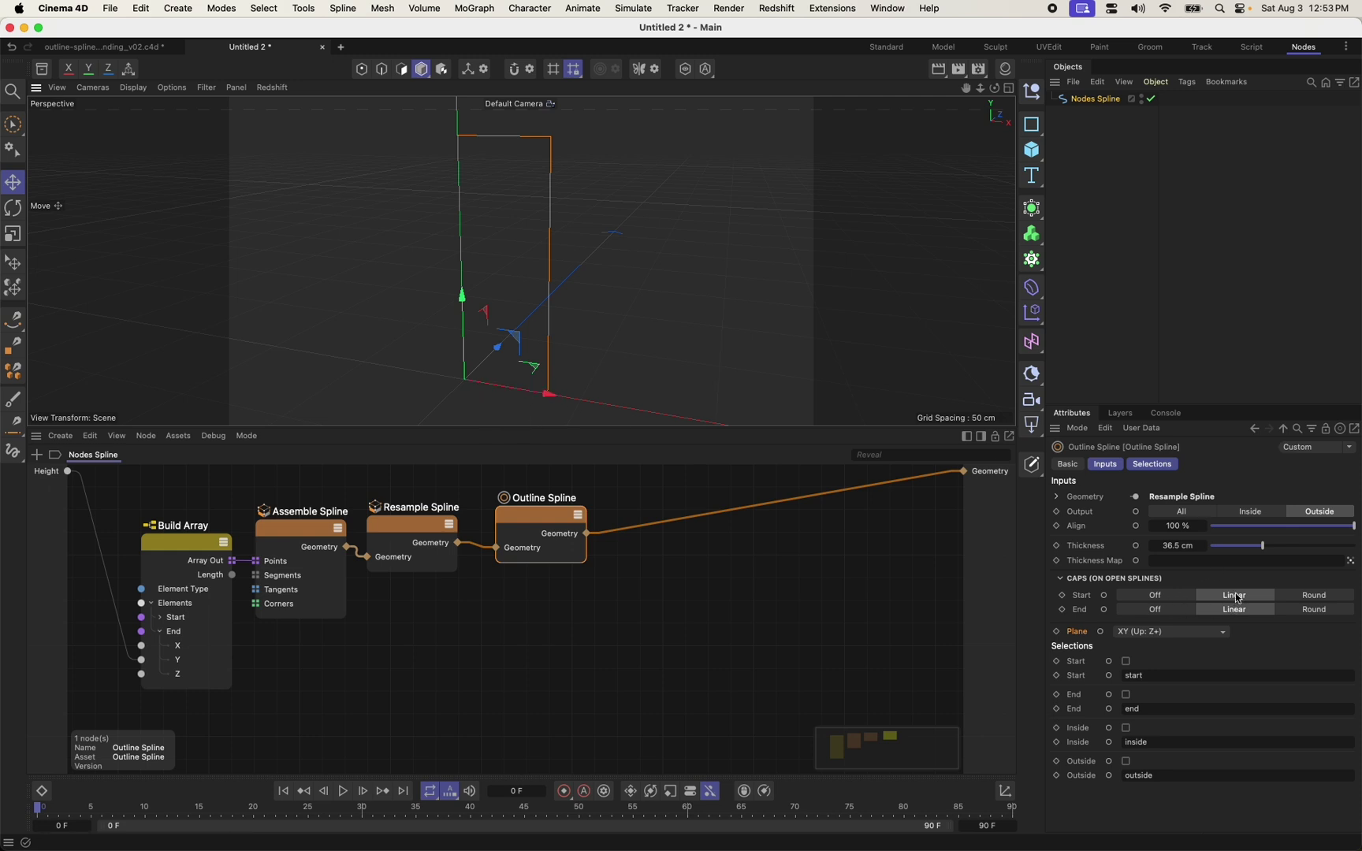
Turn off the Outline Spline's end cap.
click(1155, 610)
alt+drag(520, 262, 487, 285)
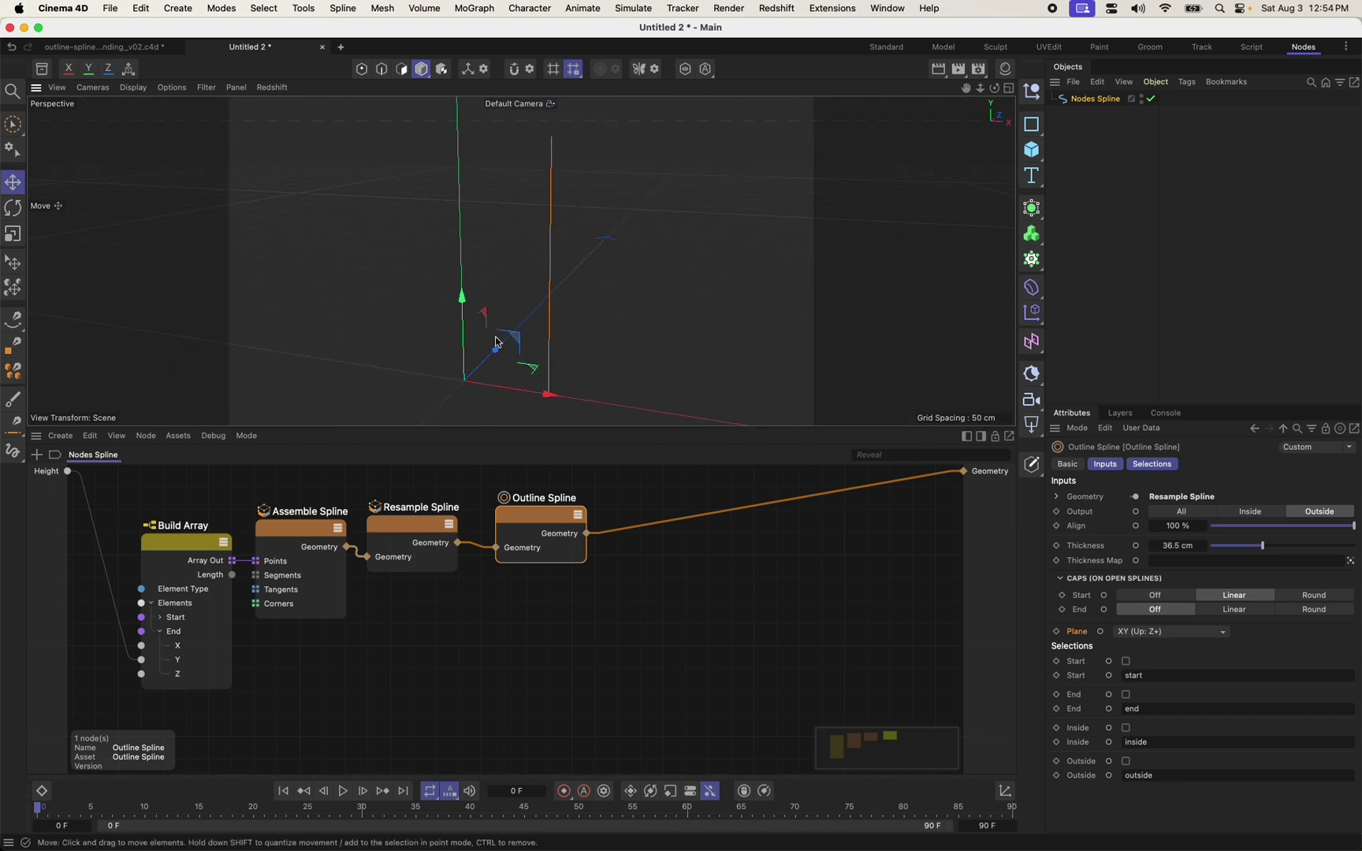
alt+drag(548, 354, 583, 318)
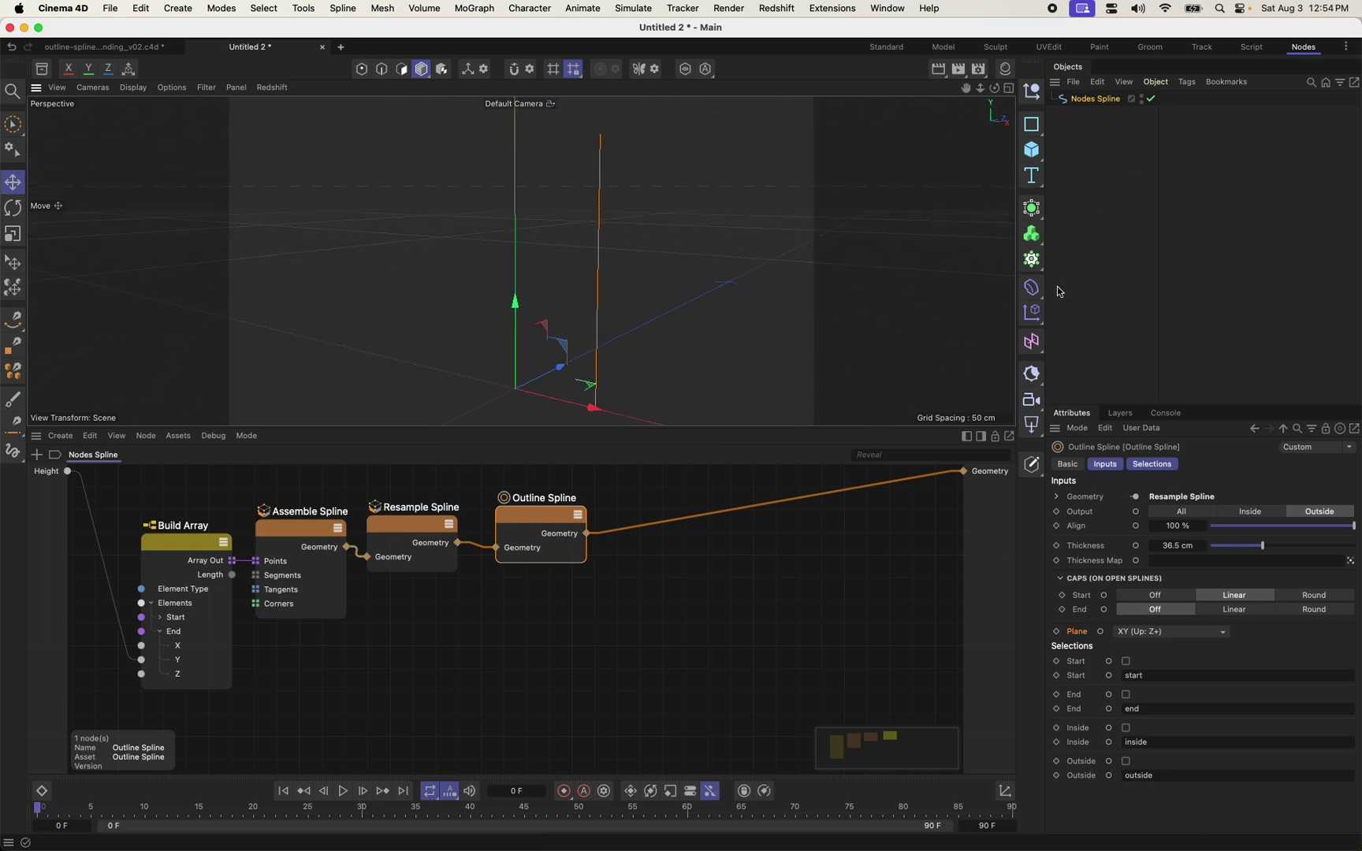
Add a Lathe generator and make the Nodes Spline its child.
click(1038, 216)
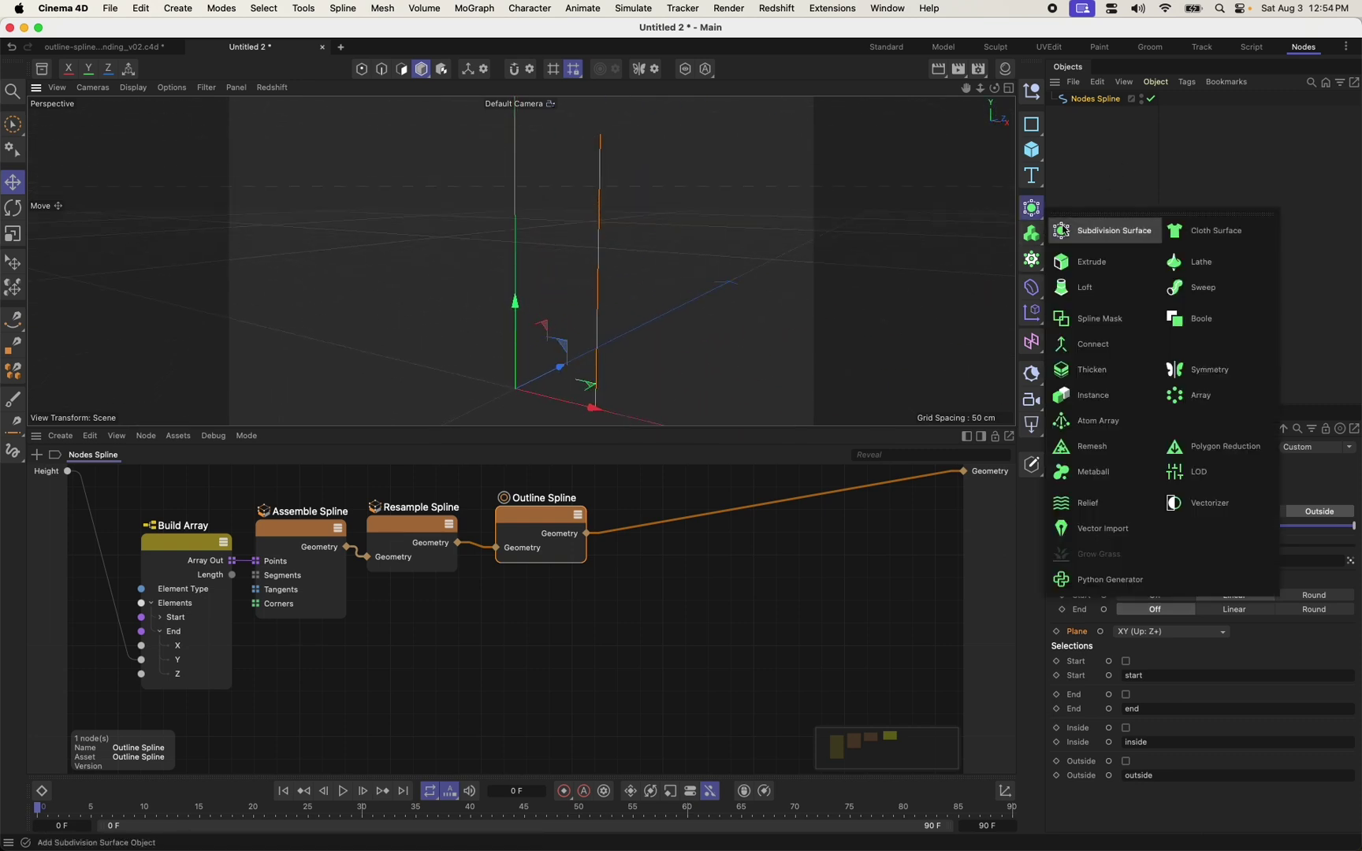
click(1192, 274)
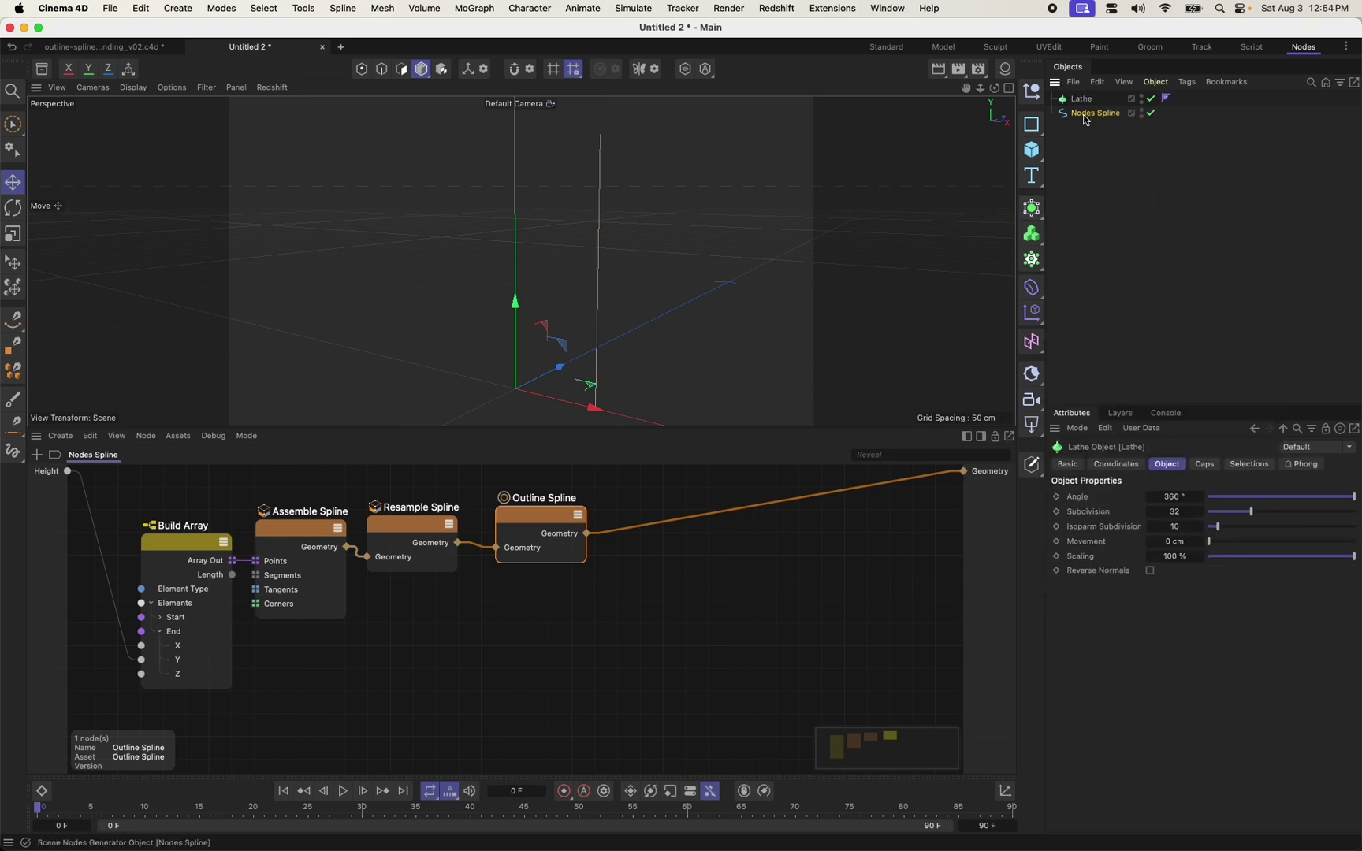
drag(1100, 113, 1078, 100)
alt+drag(544, 331, 536, 427)
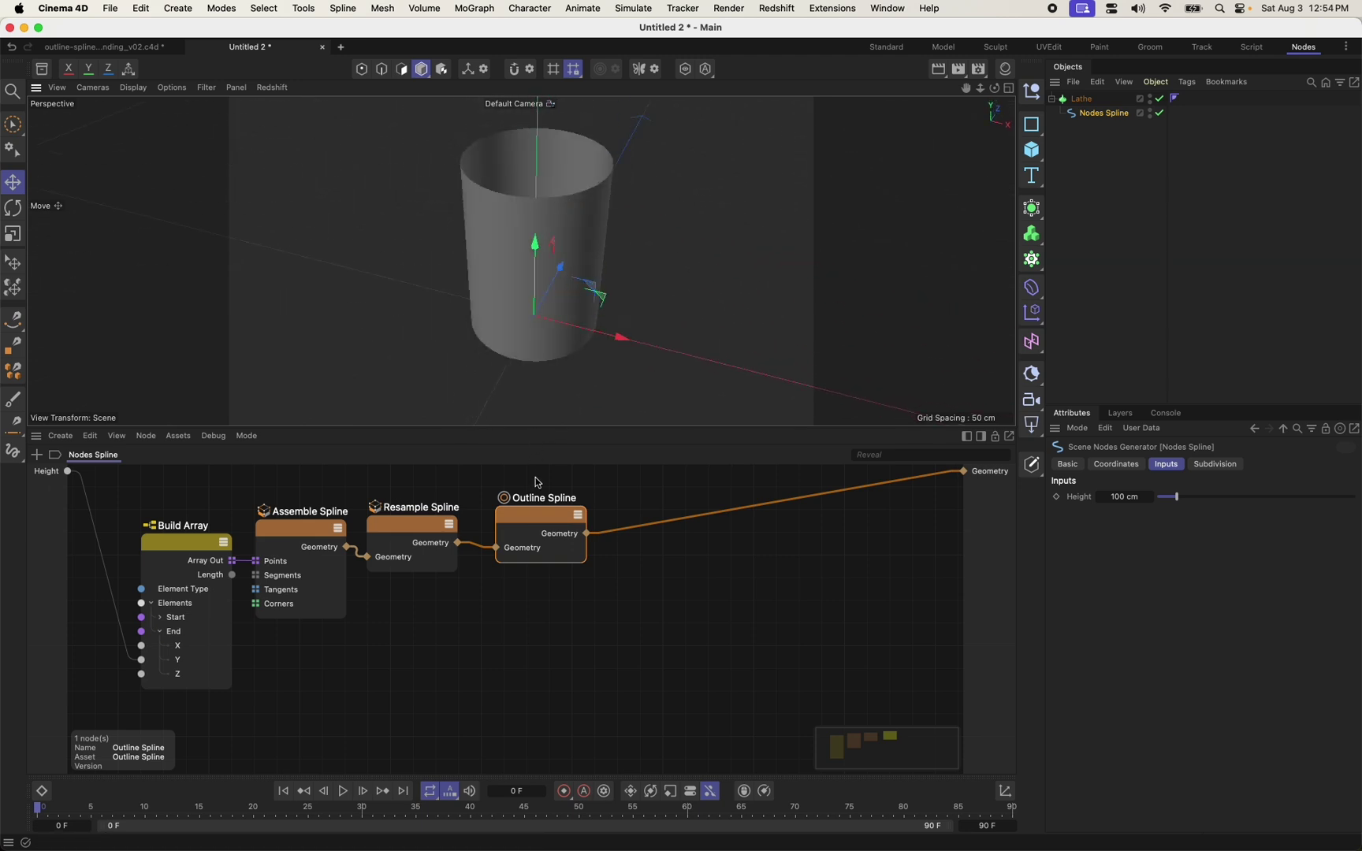
Try a Spline Chamfer node with a 33 cm distance after Outline Spline and delete it again.
click(545, 523)
mouse_move(546, 523)
mouse_down()
mouse_move(627, 521)
mouse_move(494, 520)
mouse_move(525, 521)
mouse_up()
double_click(669, 560)
text(cham)
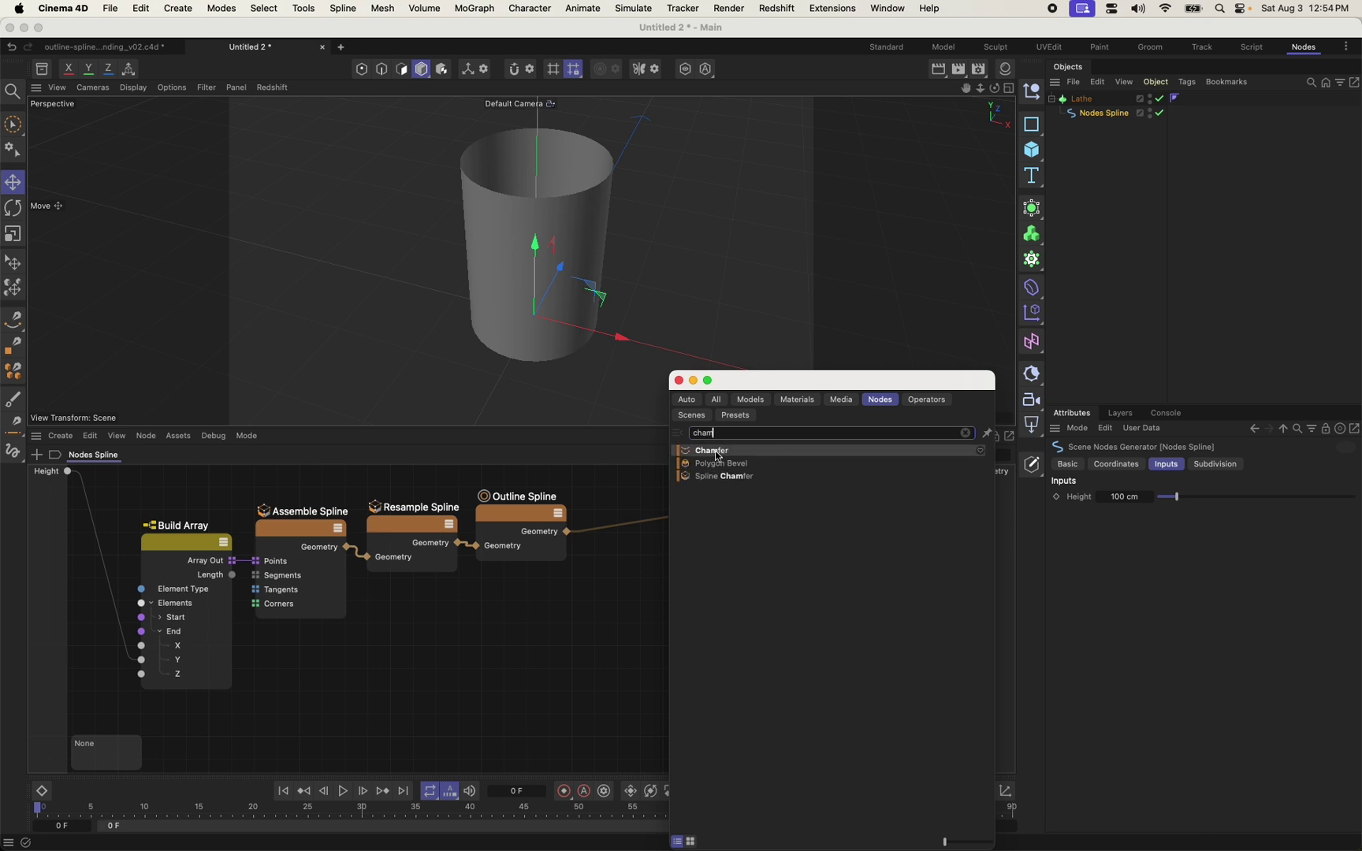
double_click(713, 477)
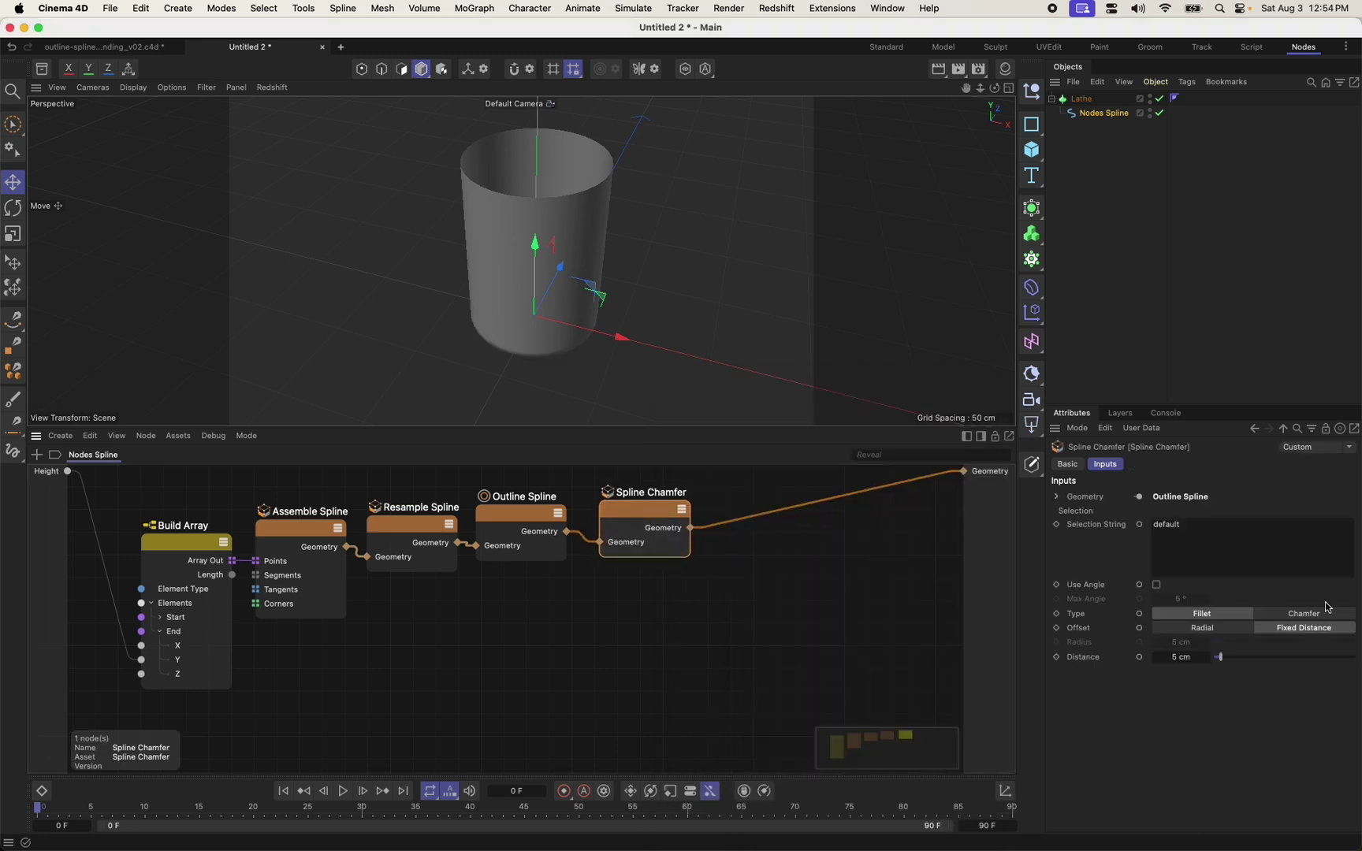
drag(1231, 656, 1262, 657)
mouse_move(620, 216)
alt+mouse_down()
mouse_move(555, 350)
mouse_move(550, 249)
mouse_move(611, 142)
mouse_move(639, 236)
alt+mouse_up()
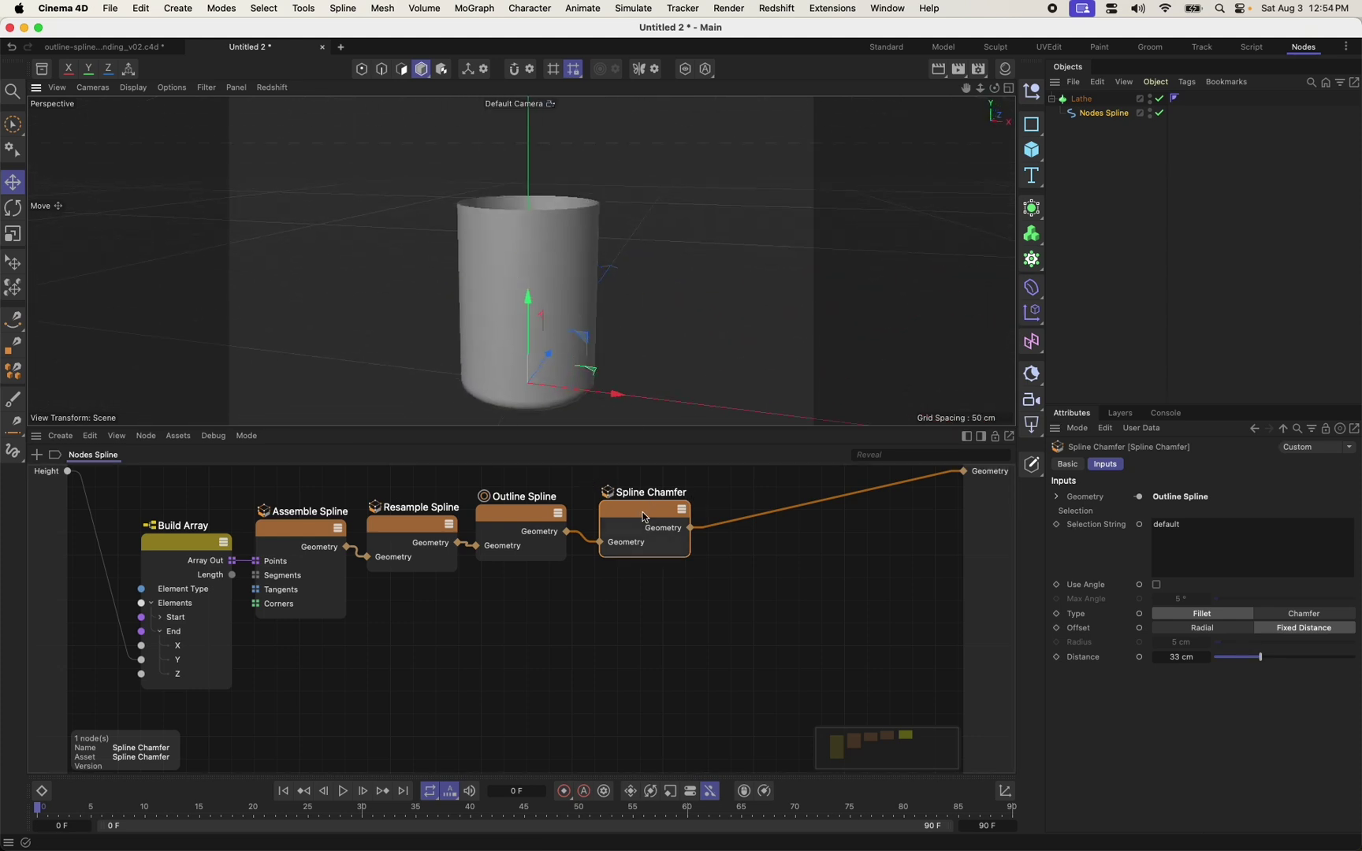
key(Delete)
Move the Outline Spline node away from Resample Spline to make room between them.
drag(511, 526, 689, 520)
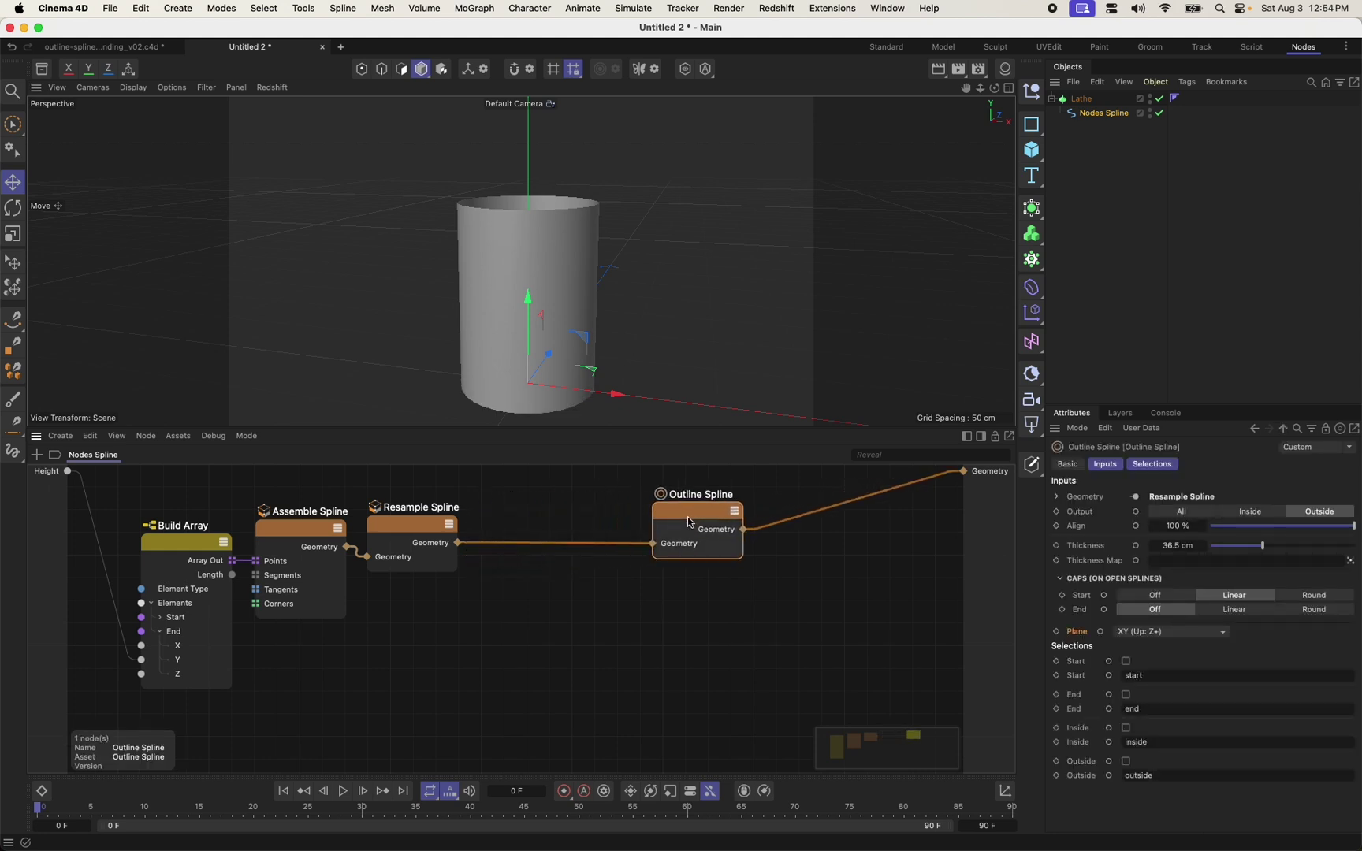
mouse_move(552, 354)
alt+mouse_down()
mouse_move(525, 294)
mouse_move(544, 334)
alt+mouse_up()
alt+middle_drag(542, 315, 533, 269)
alt+drag(535, 275, 520, 329)
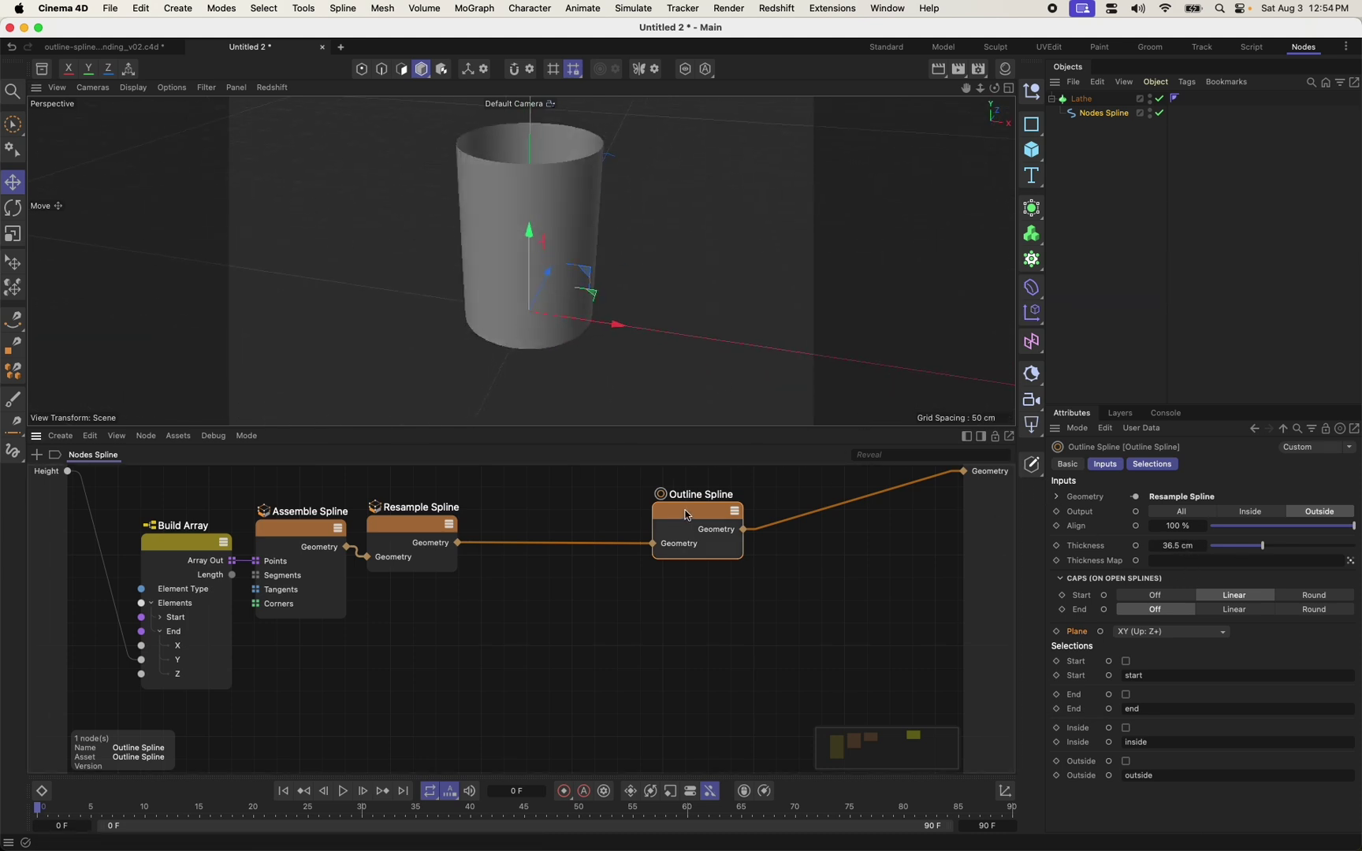
drag(688, 530, 723, 528)
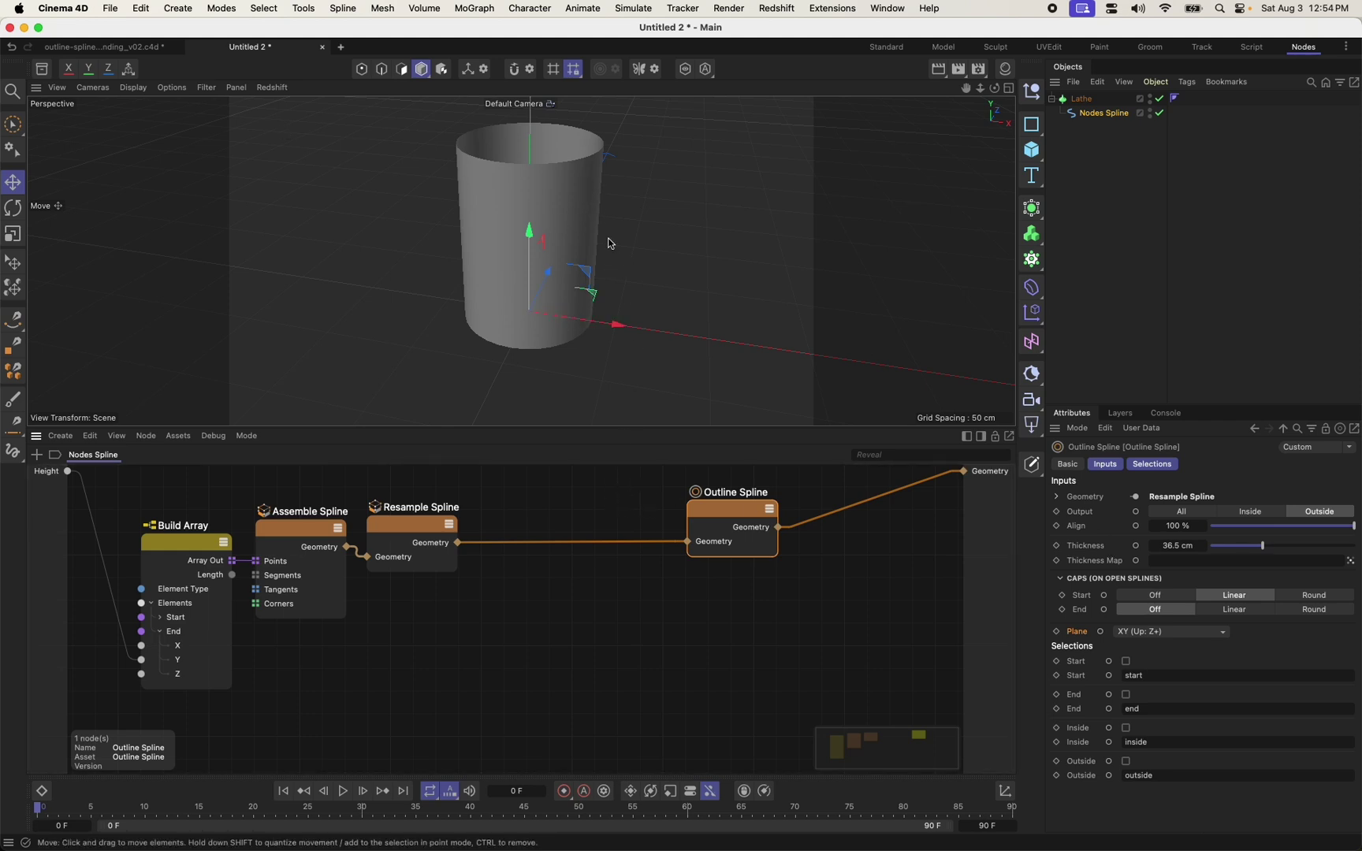
Set the Outline Spline's thickness to 1 cm.
click(1179, 544)
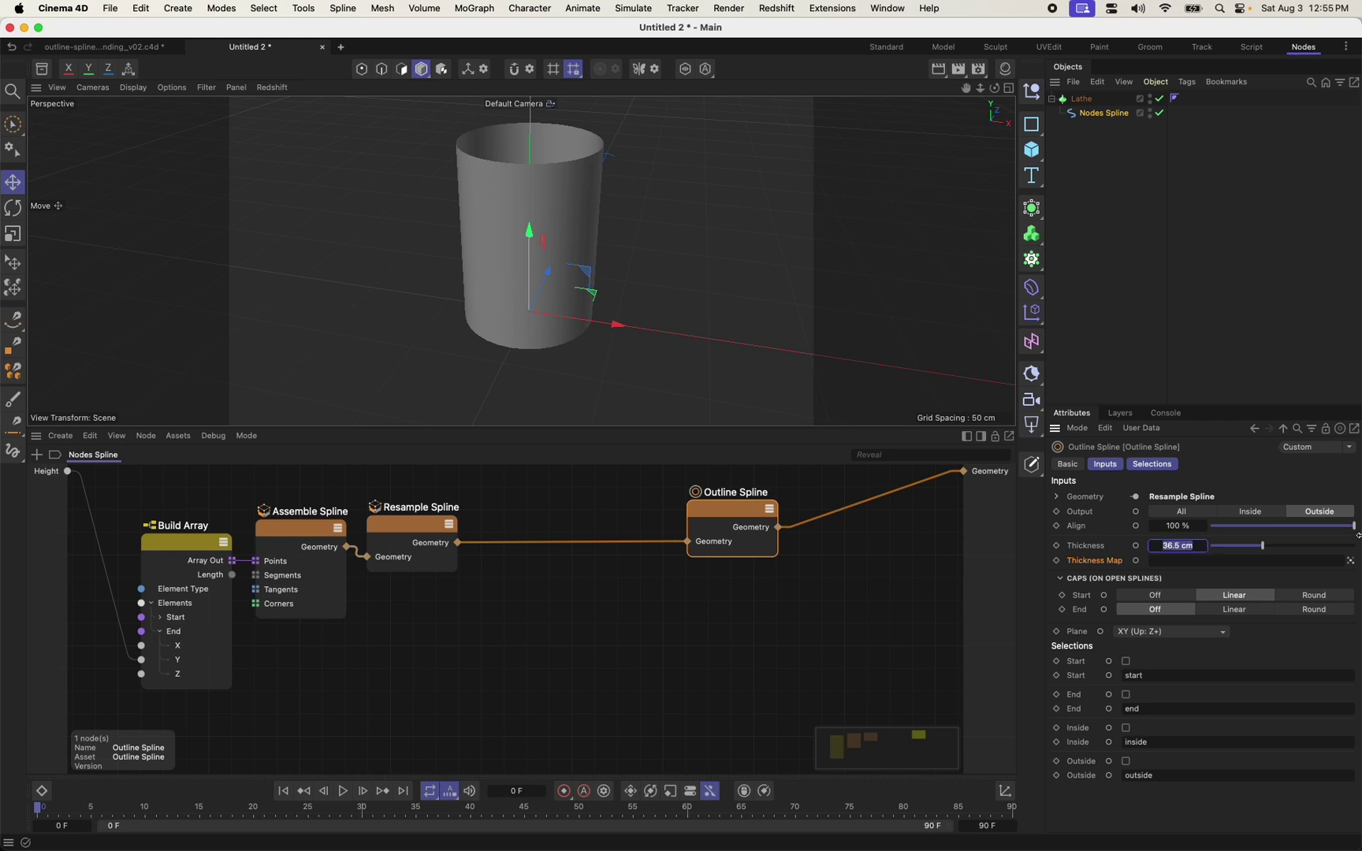
text(1)
key(Return)
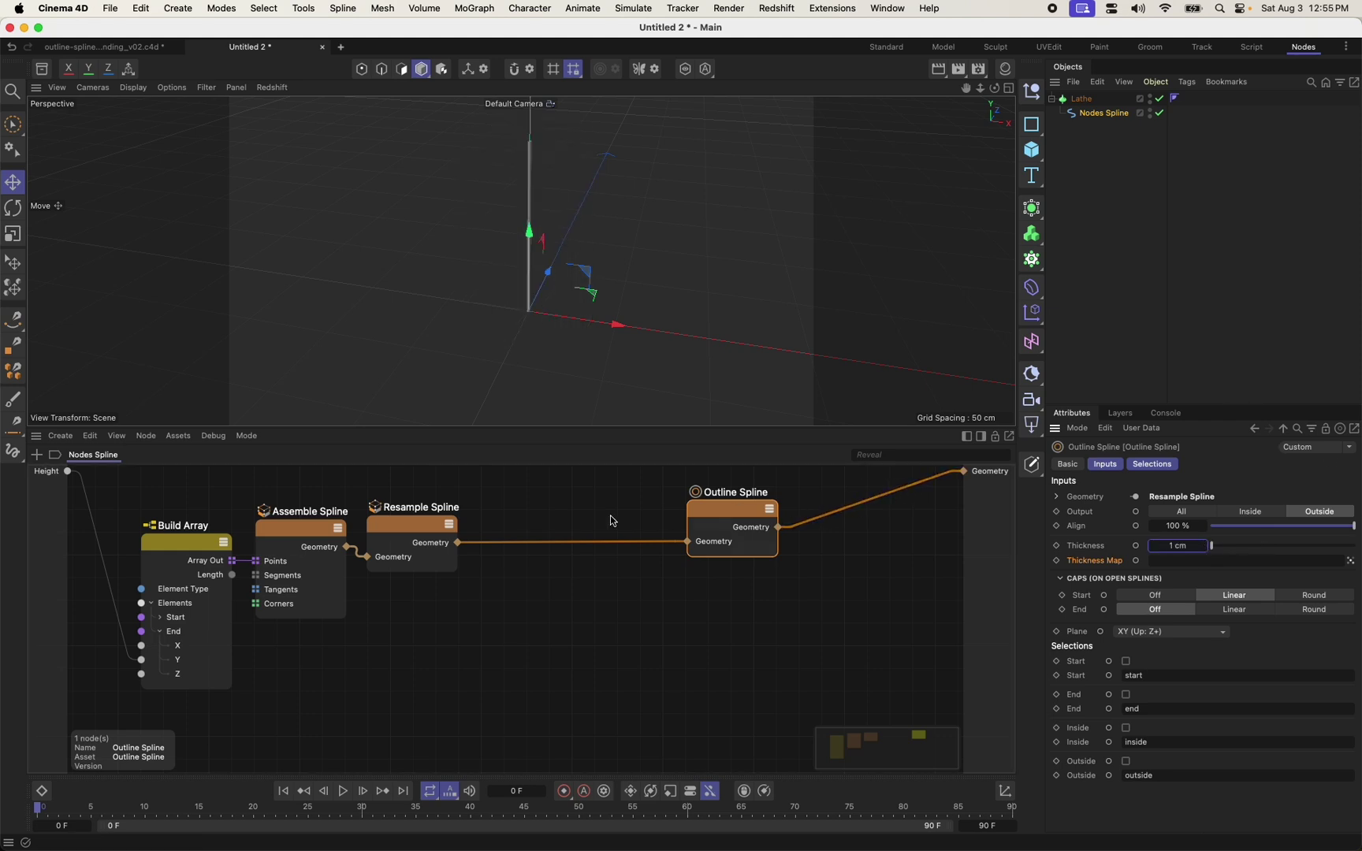
click(566, 601)
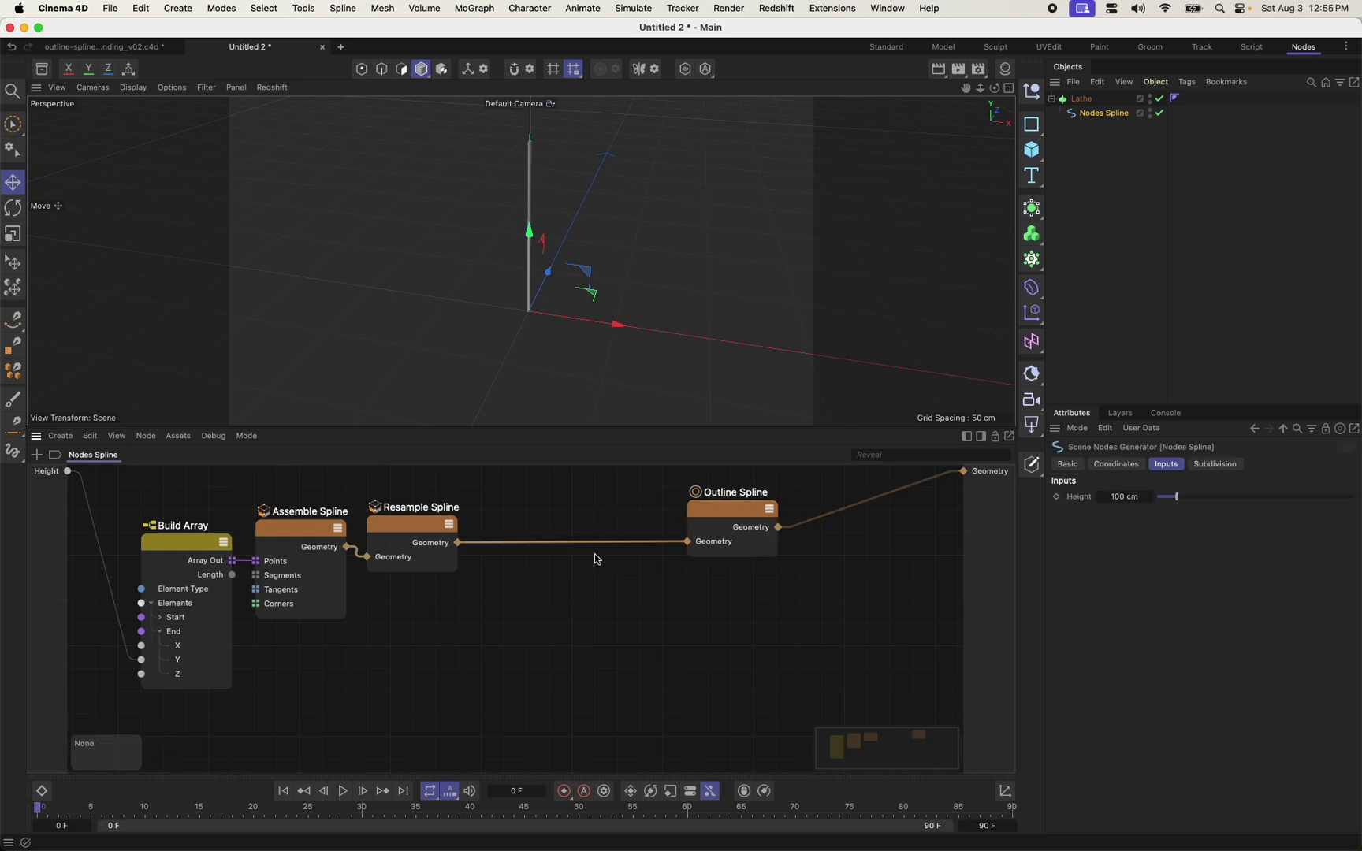
Insert a Points Modifier node between Resample Spline and Outline Spline and arrange the nodes closely together.
drag(746, 509, 823, 512)
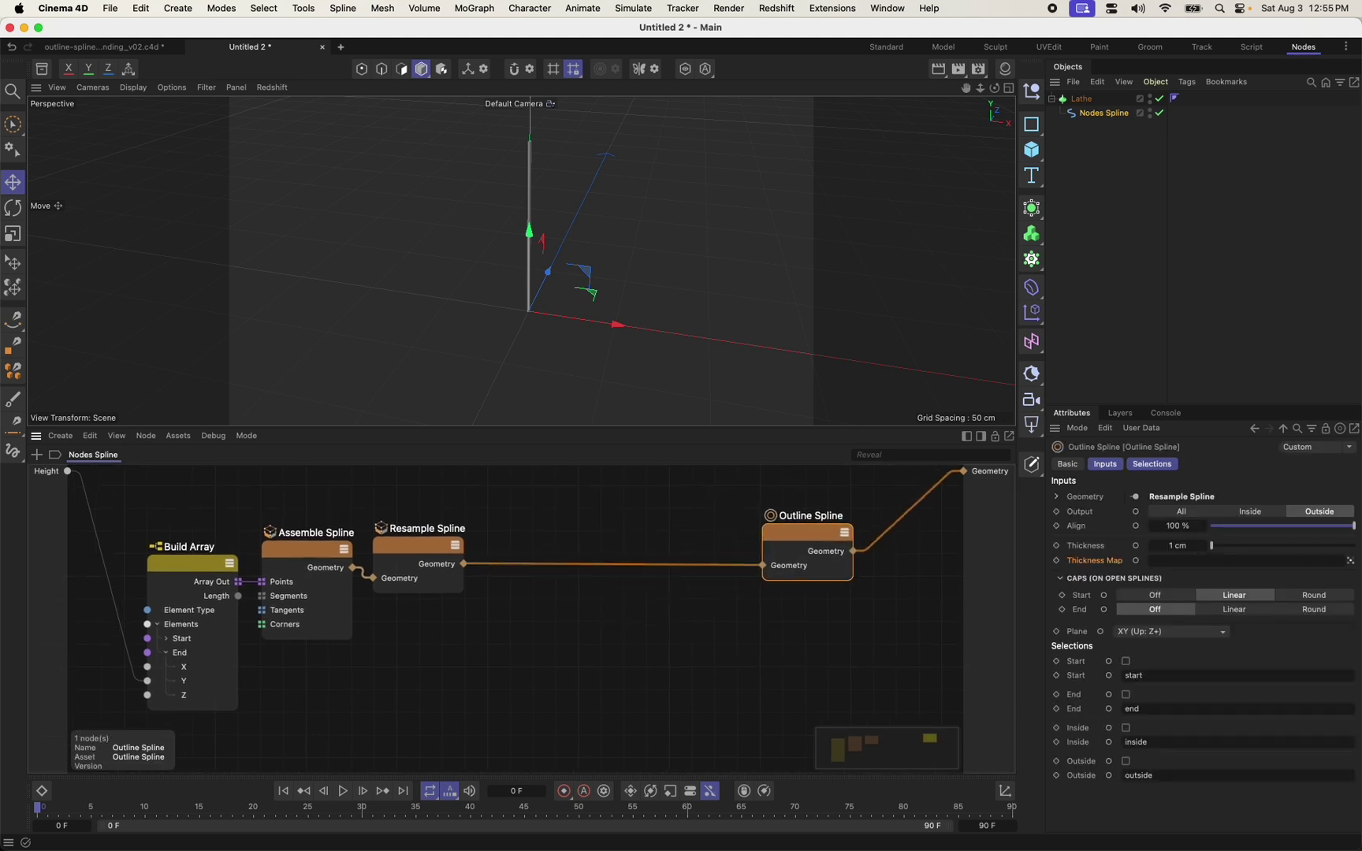
scroll(609, 597, up, 2)
click(689, 639)
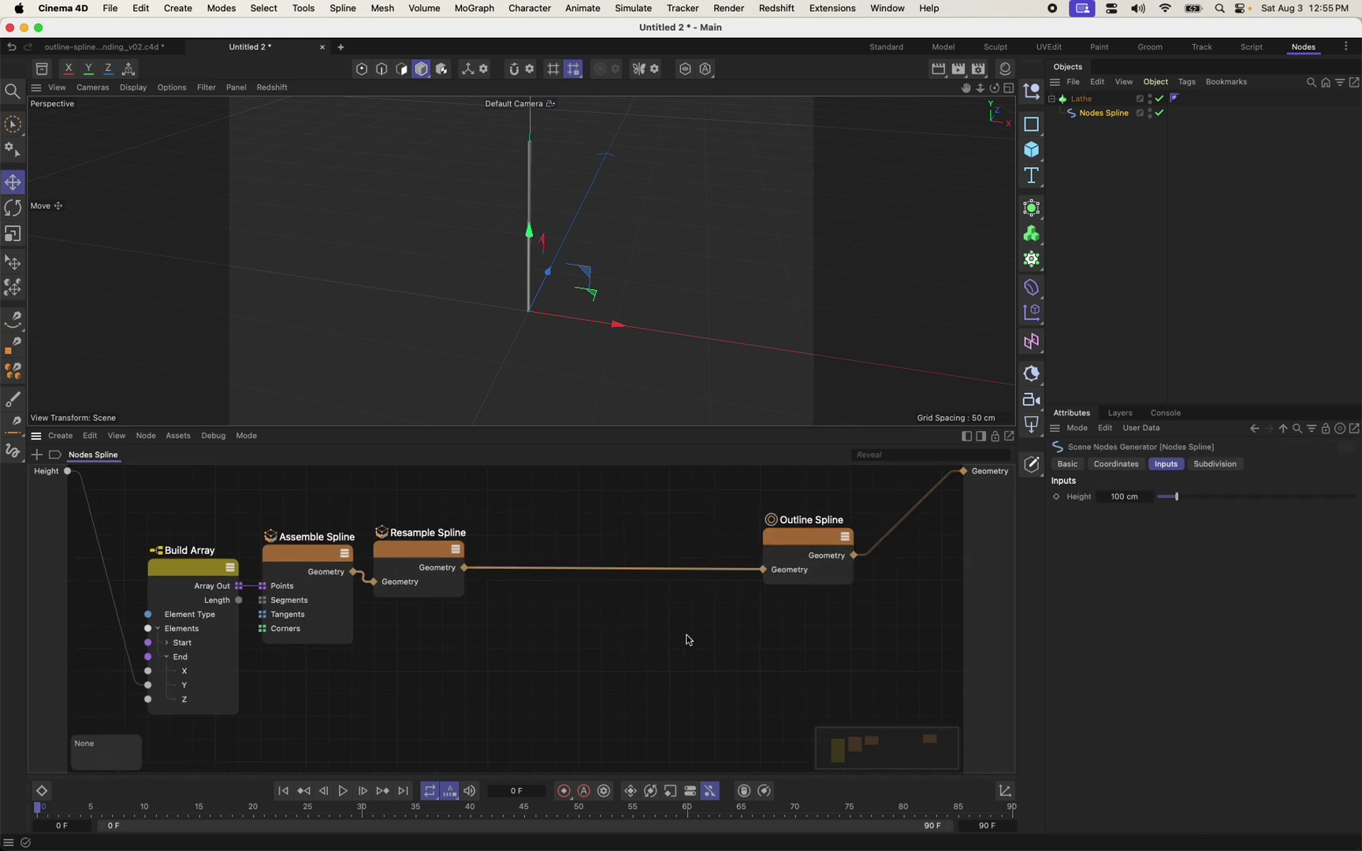
text(cpoints mod)
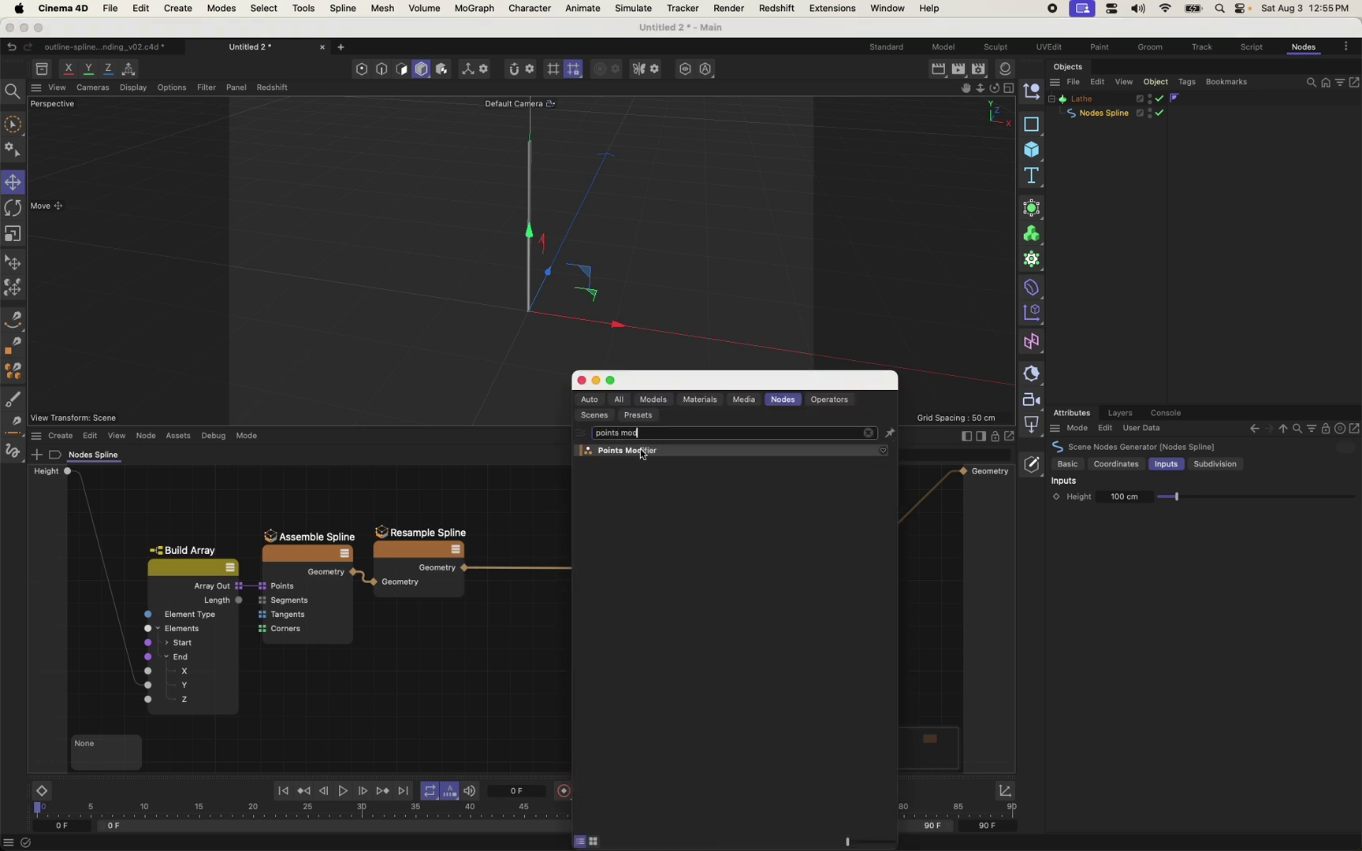
drag(644, 455, 548, 548)
drag(787, 535, 657, 544)
drag(543, 551, 529, 550)
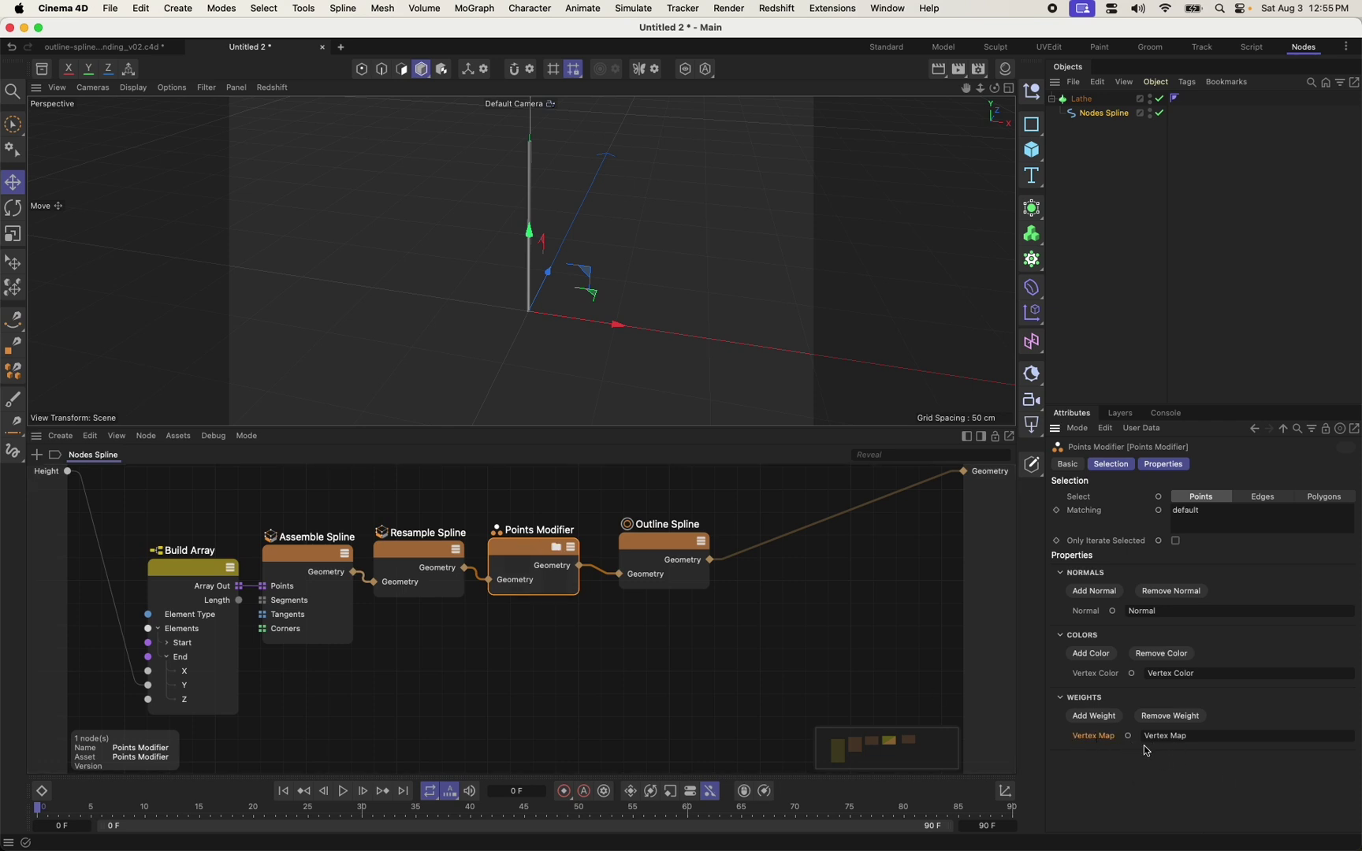
Rename the Points Modifier's vertex map to "thickness".
click(1236, 736)
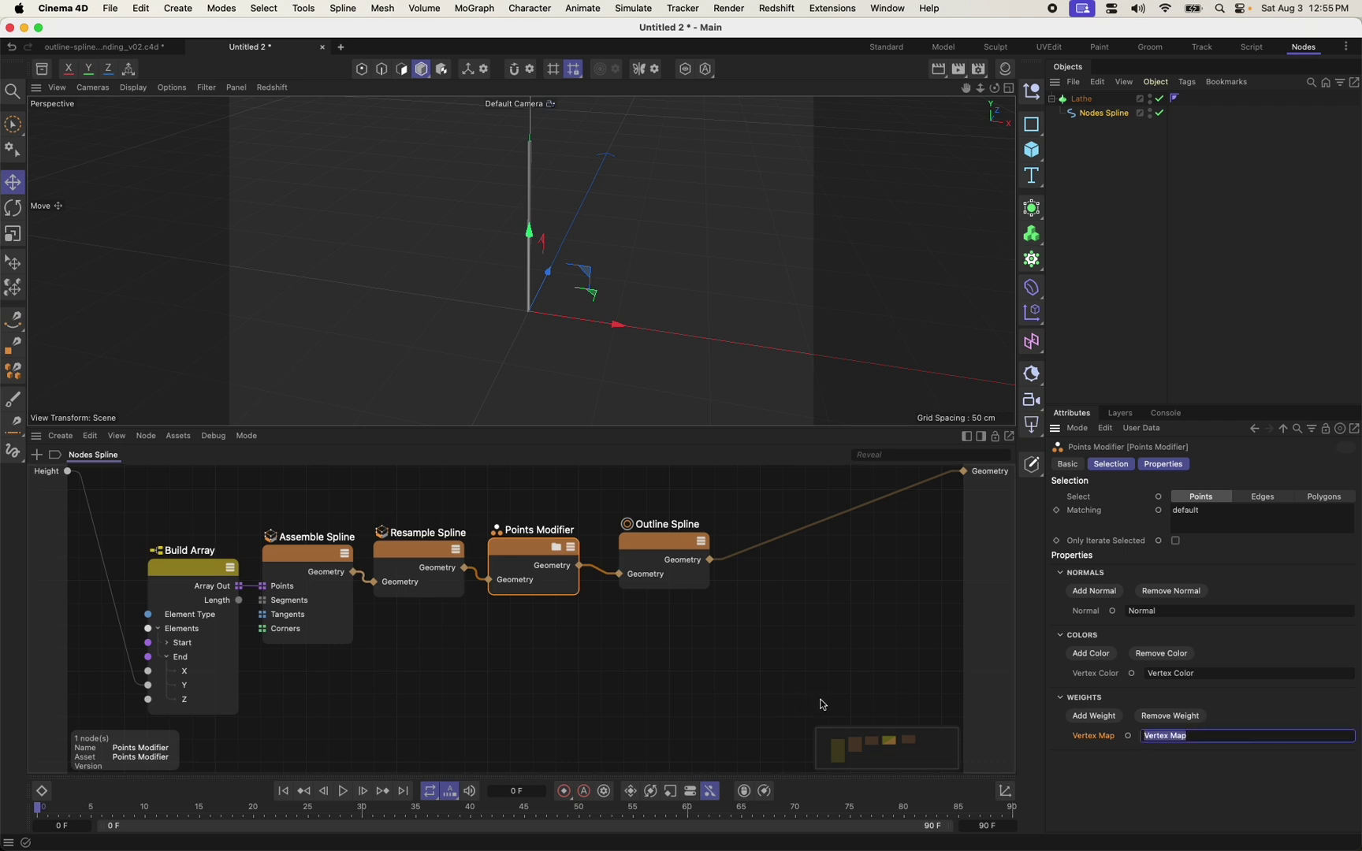
text(thickness)
double_click(1169, 738)
click(678, 628)
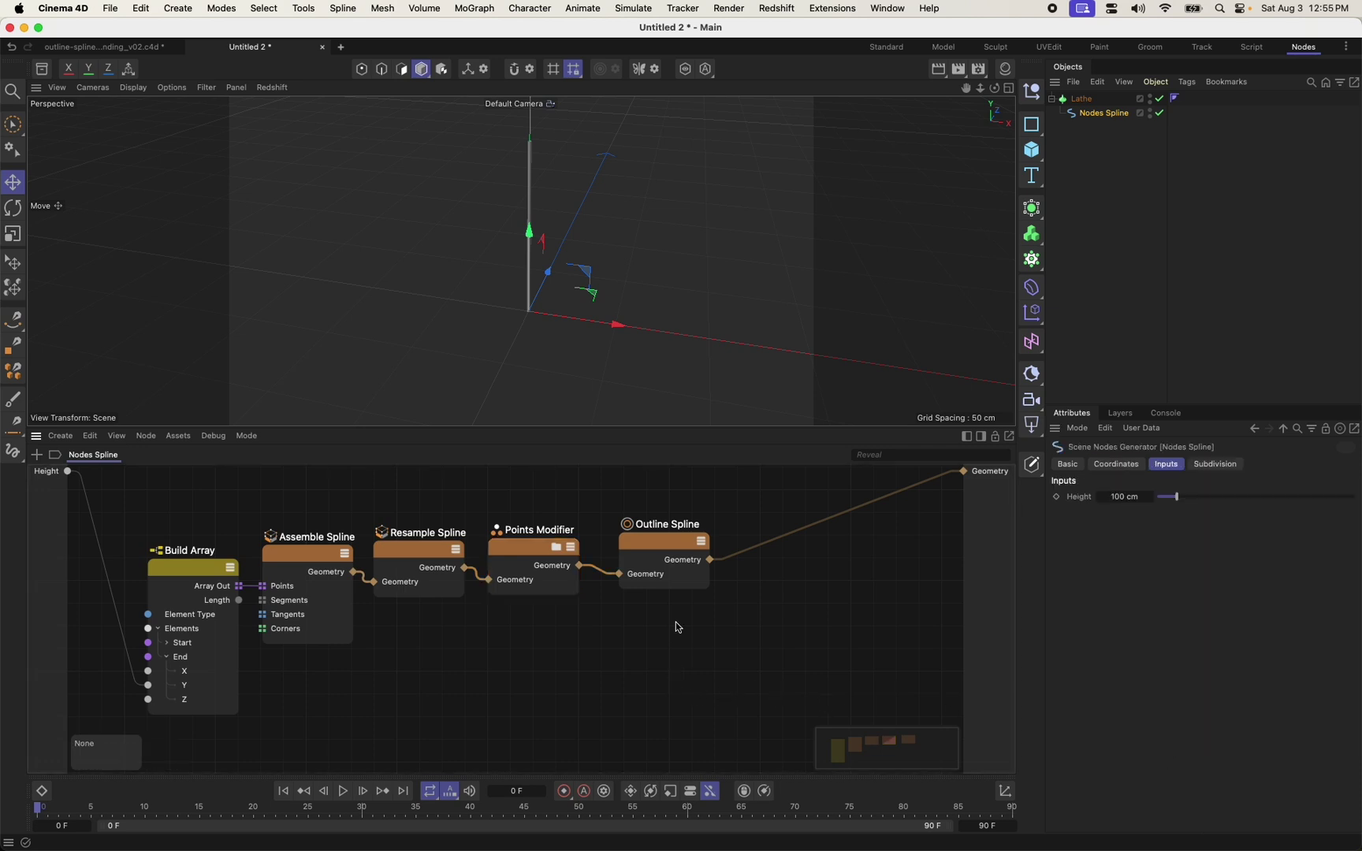
Set the Outline Spline's thickness map to "thickness" and move the node closer to Points Modifier.
click(650, 542)
click(1180, 547)
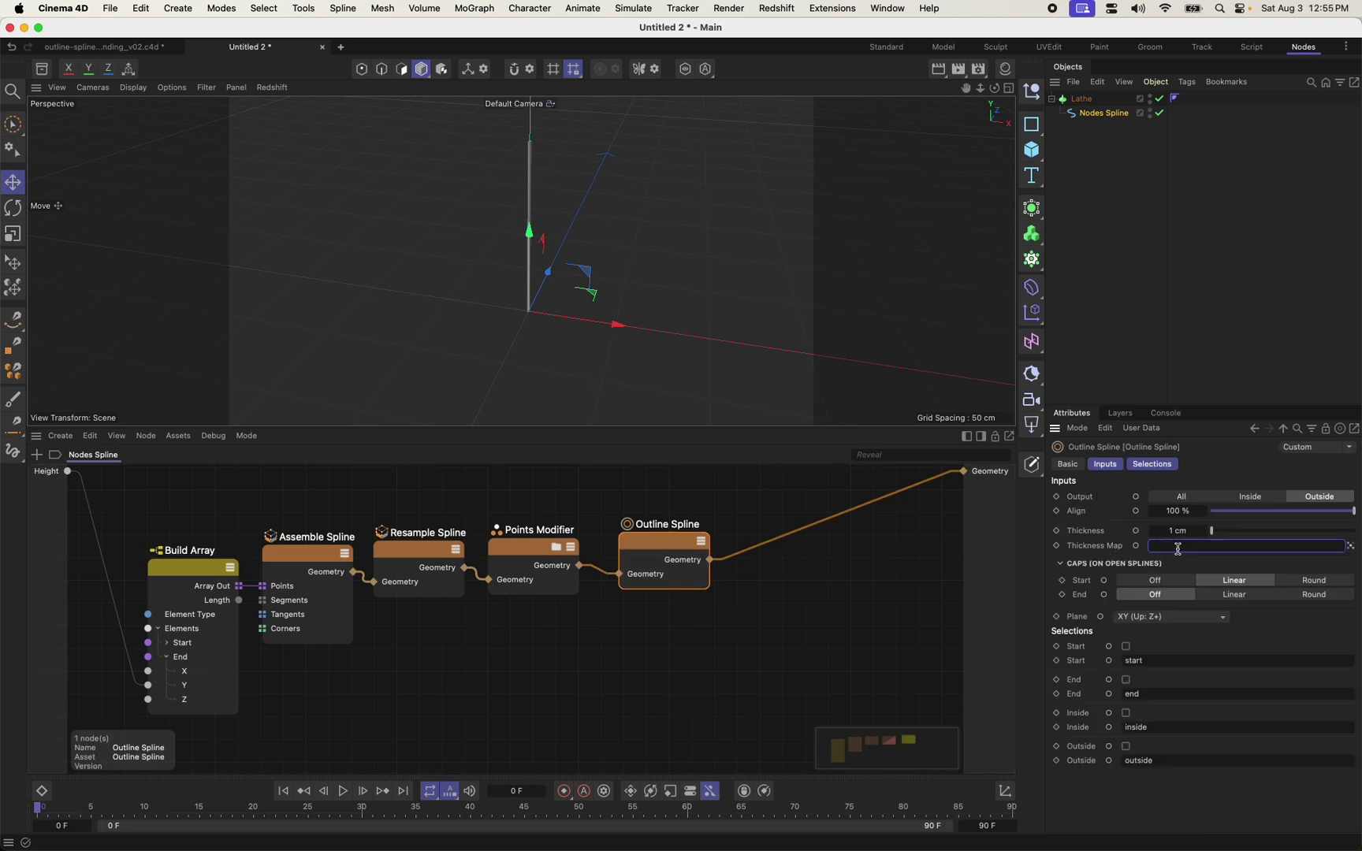
click(767, 663)
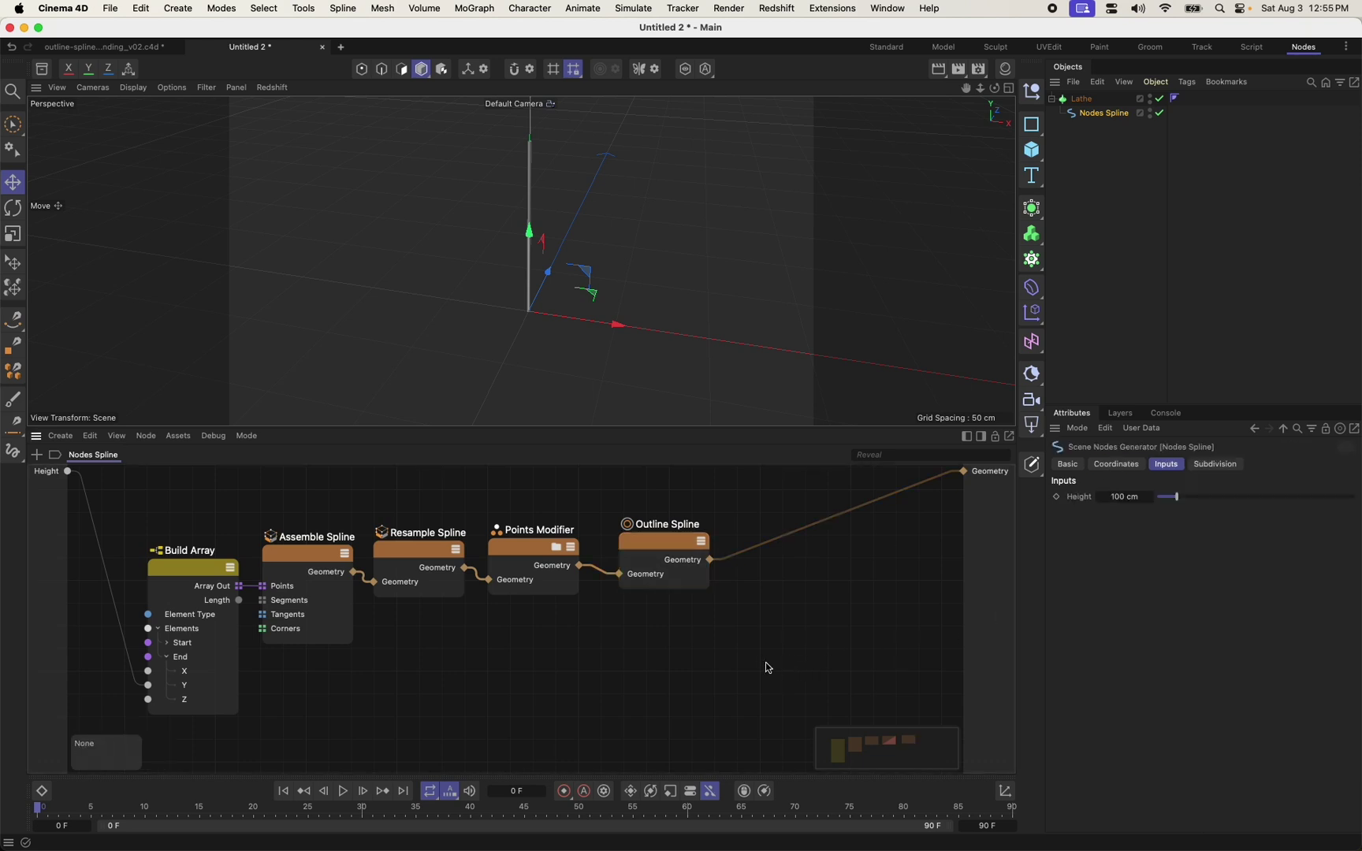
drag(664, 548, 646, 549)
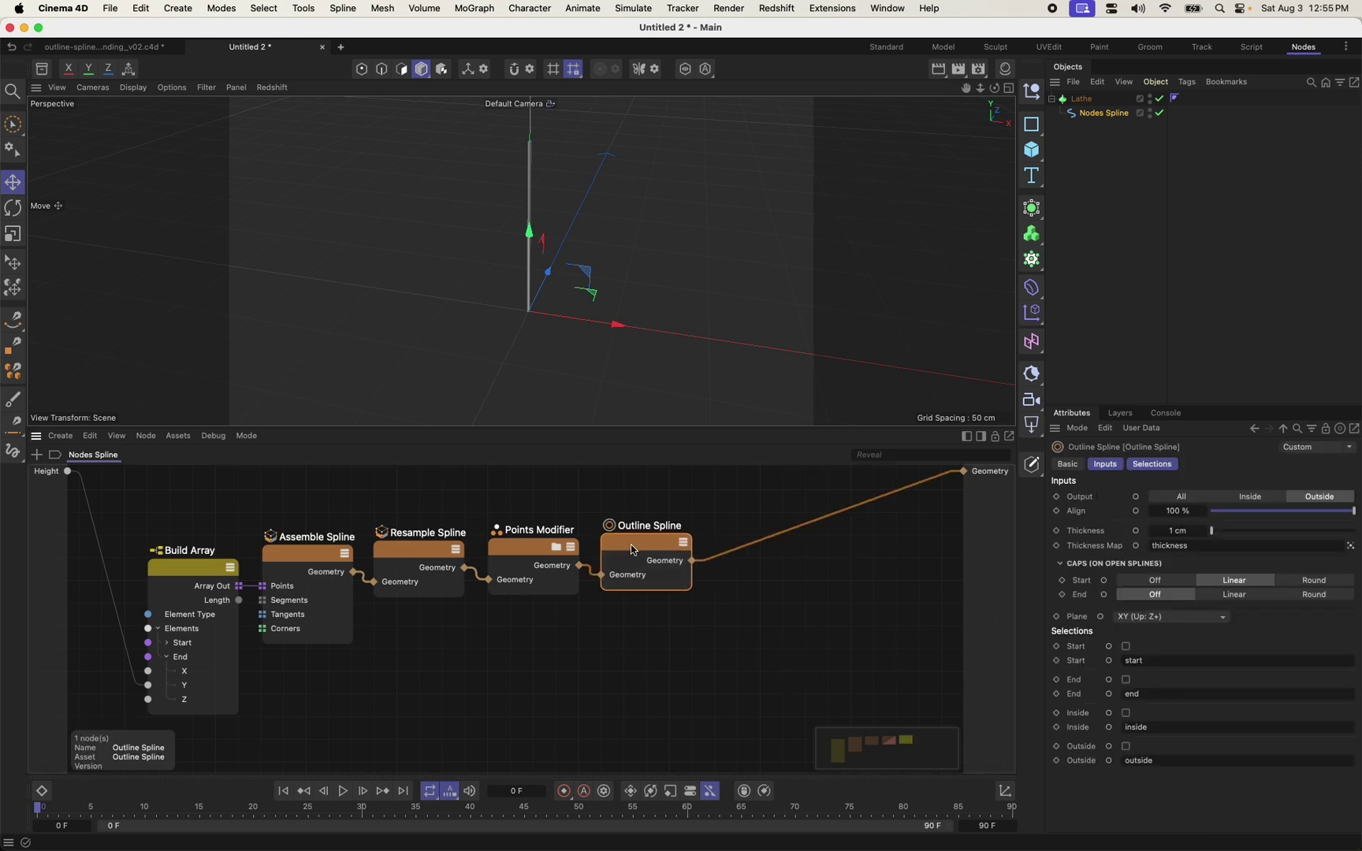
Open the Points Modifier's inner graph and connect the point Index to the thickness output.
click(527, 558)
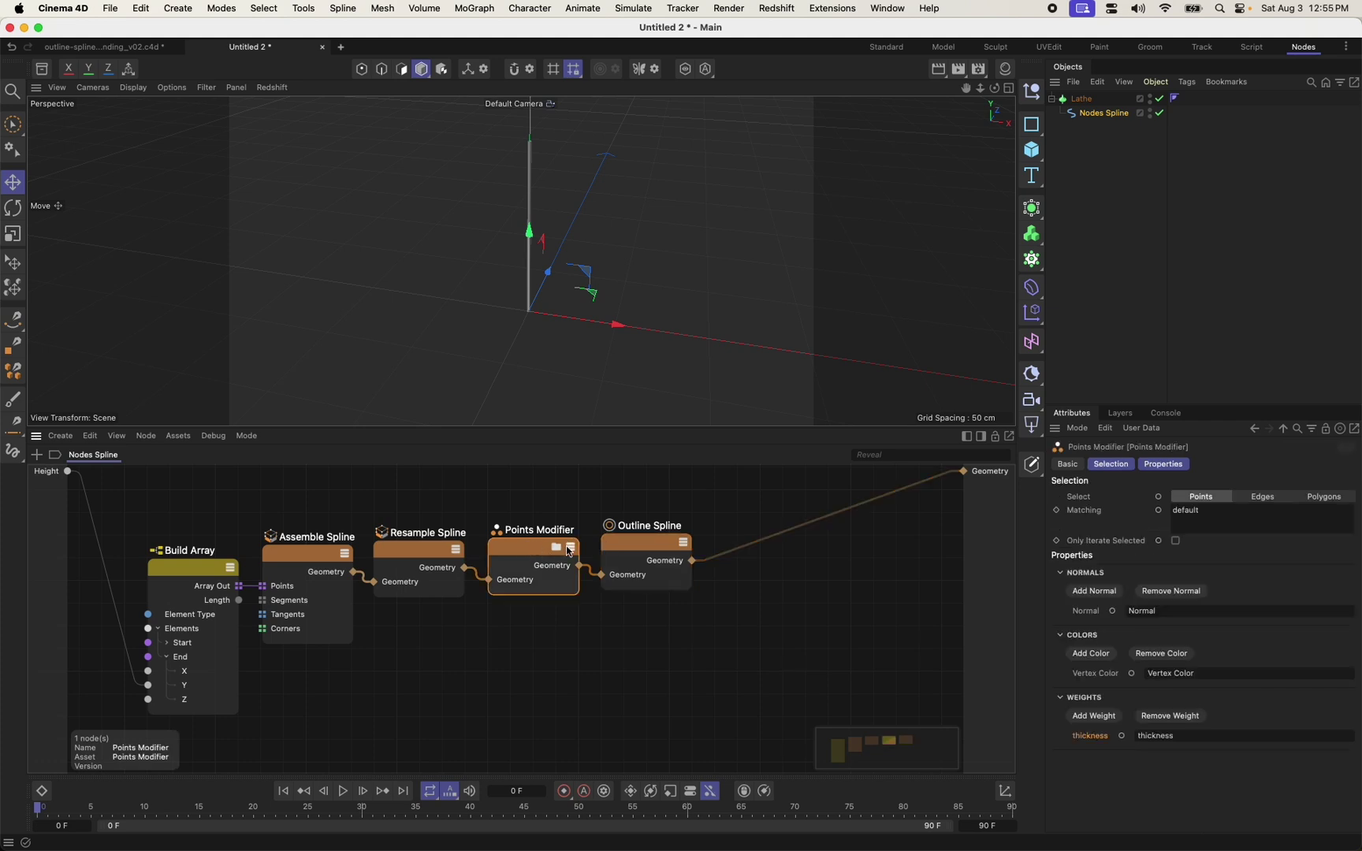
click(561, 548)
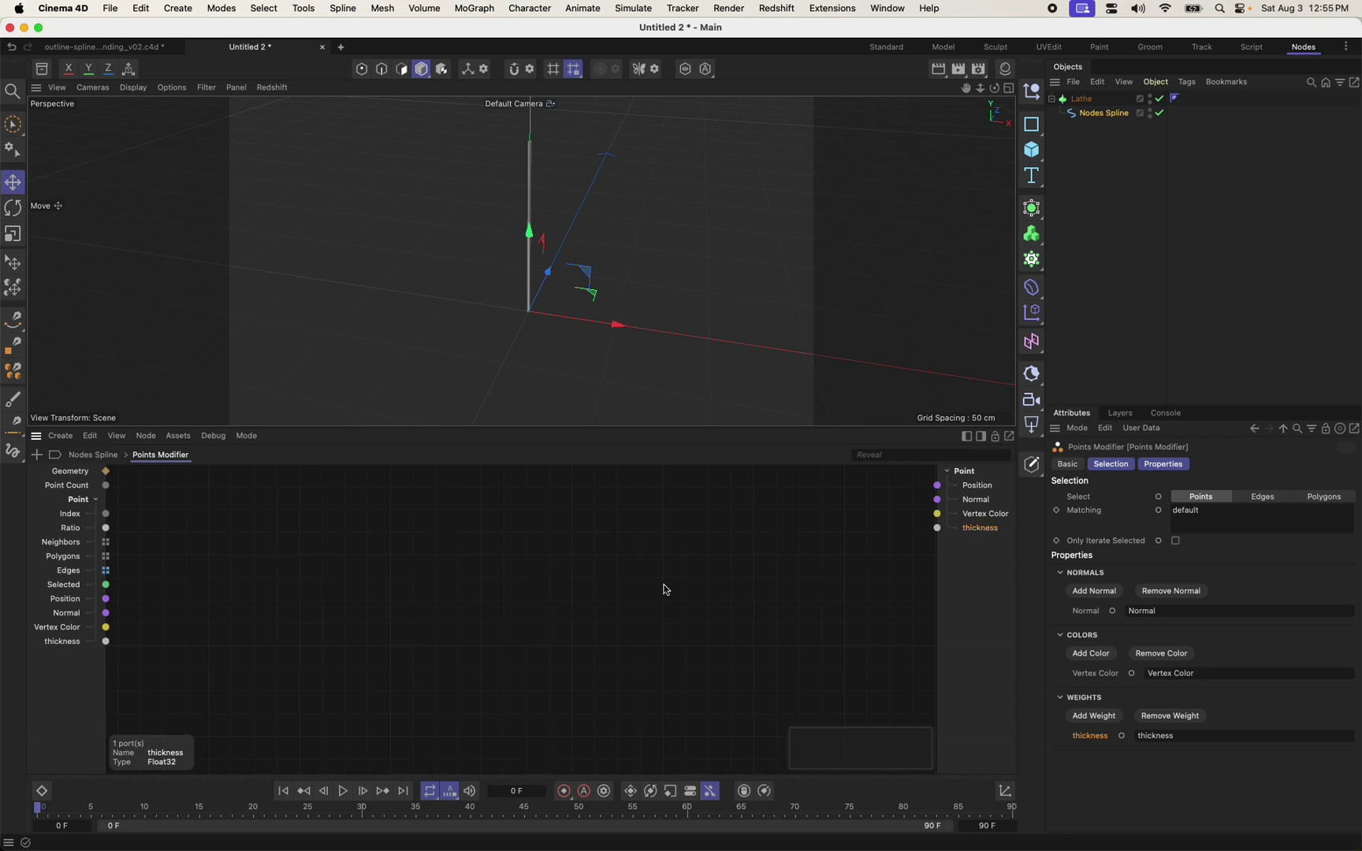
click(458, 586)
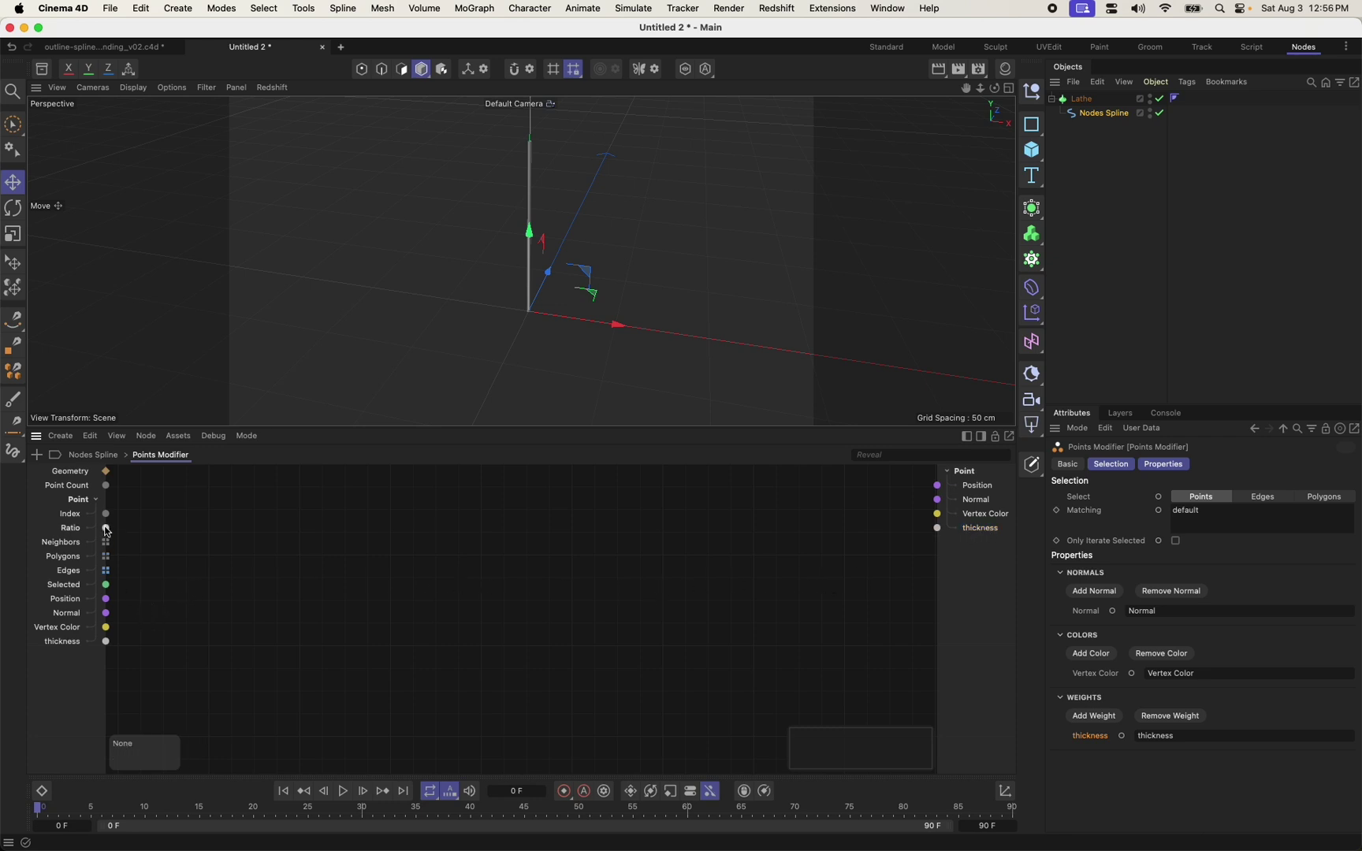
drag(108, 533, 938, 528)
scroll(531, 206, up, 5)
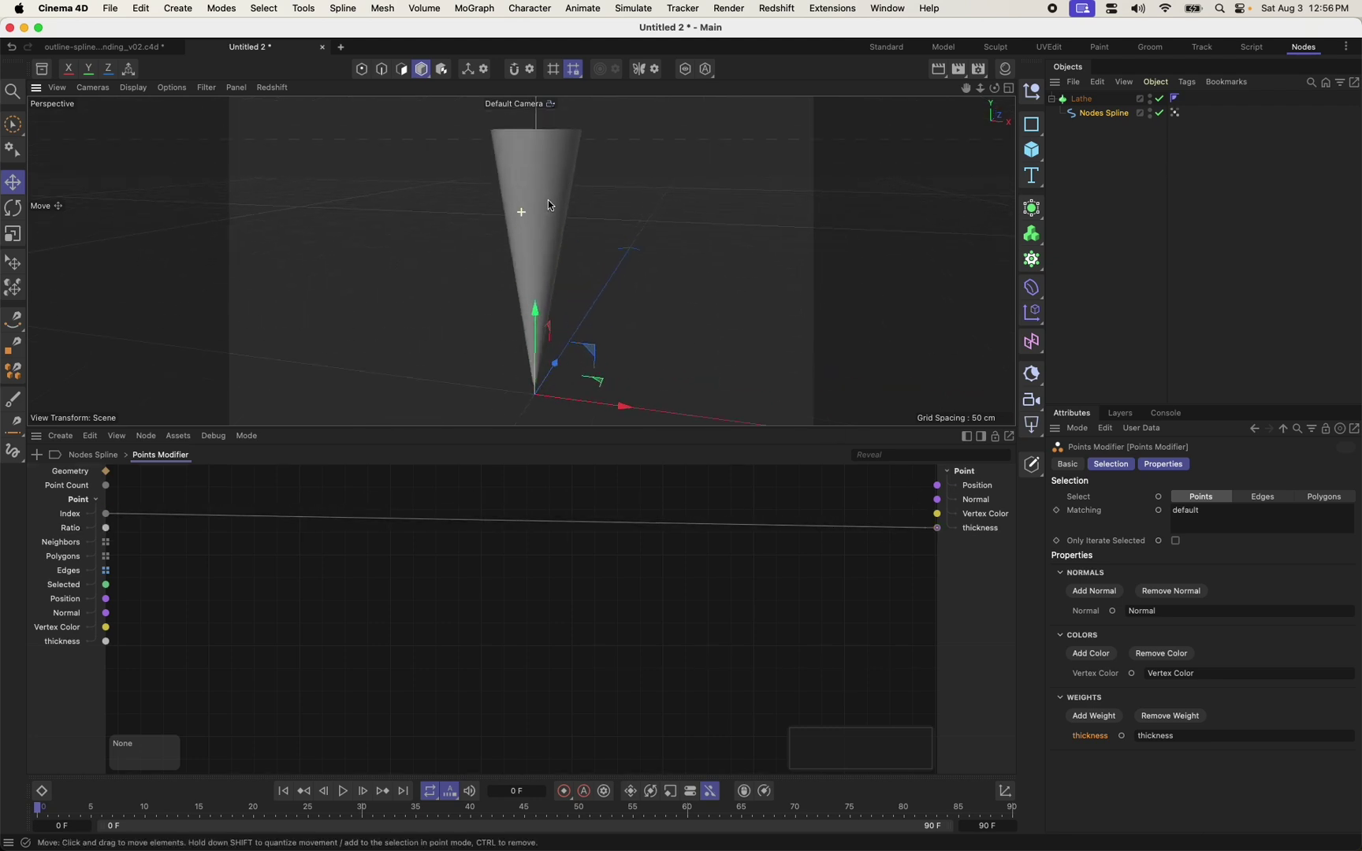
Display the viewport shading with lines to show the lathe's mesh divisions.
click(177, 92)
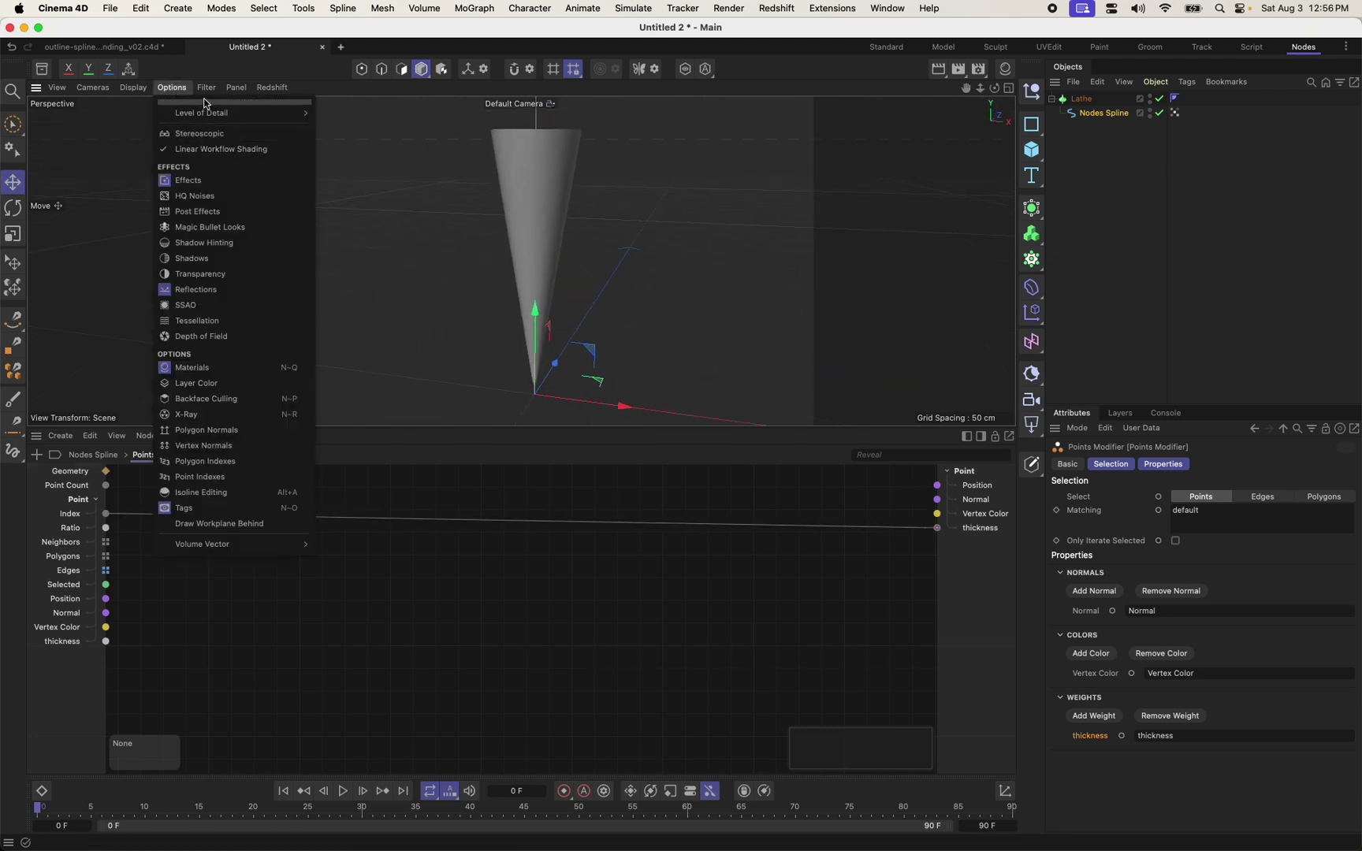
mouse_move(133, 88)
click(150, 145)
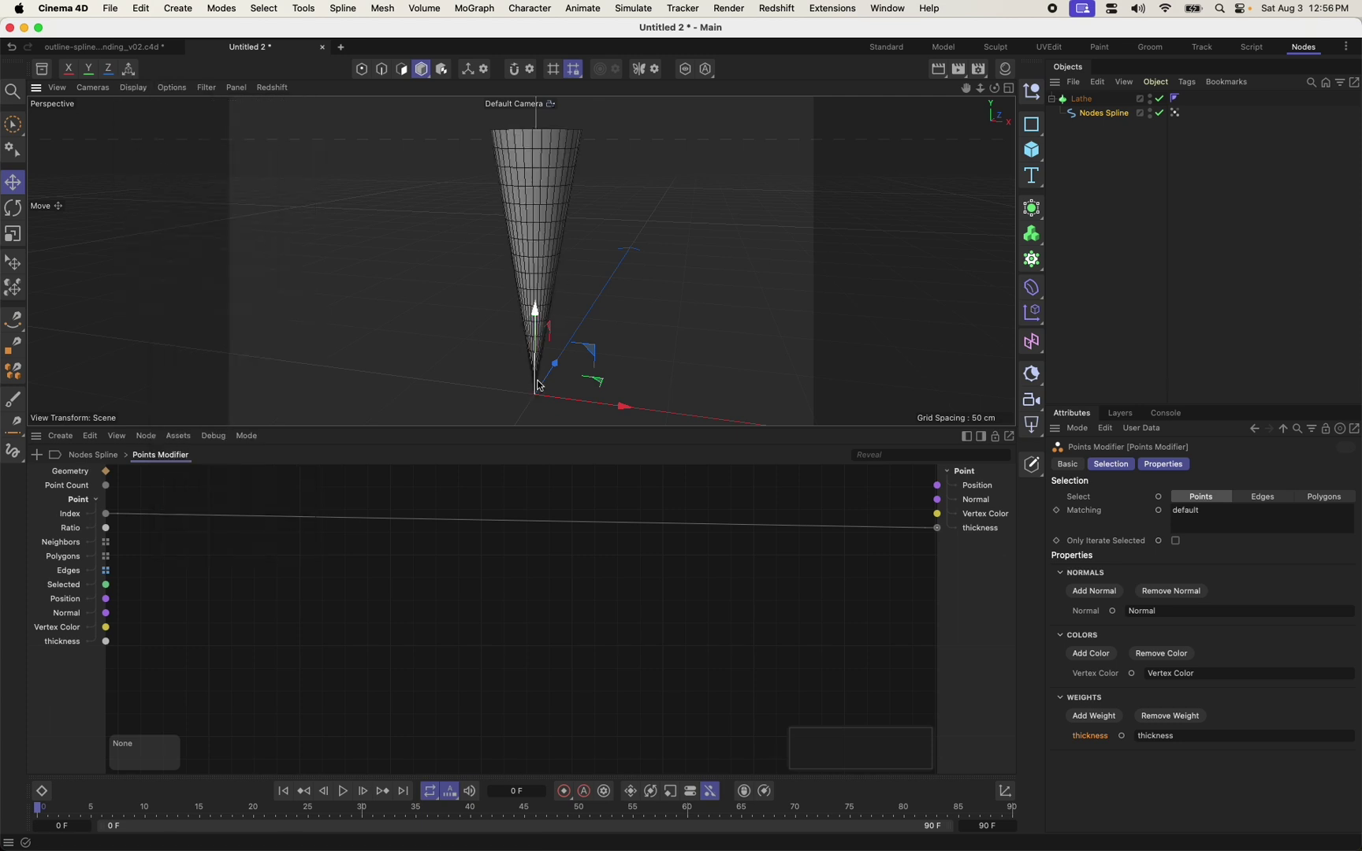
alt+drag(601, 107, 558, 181)
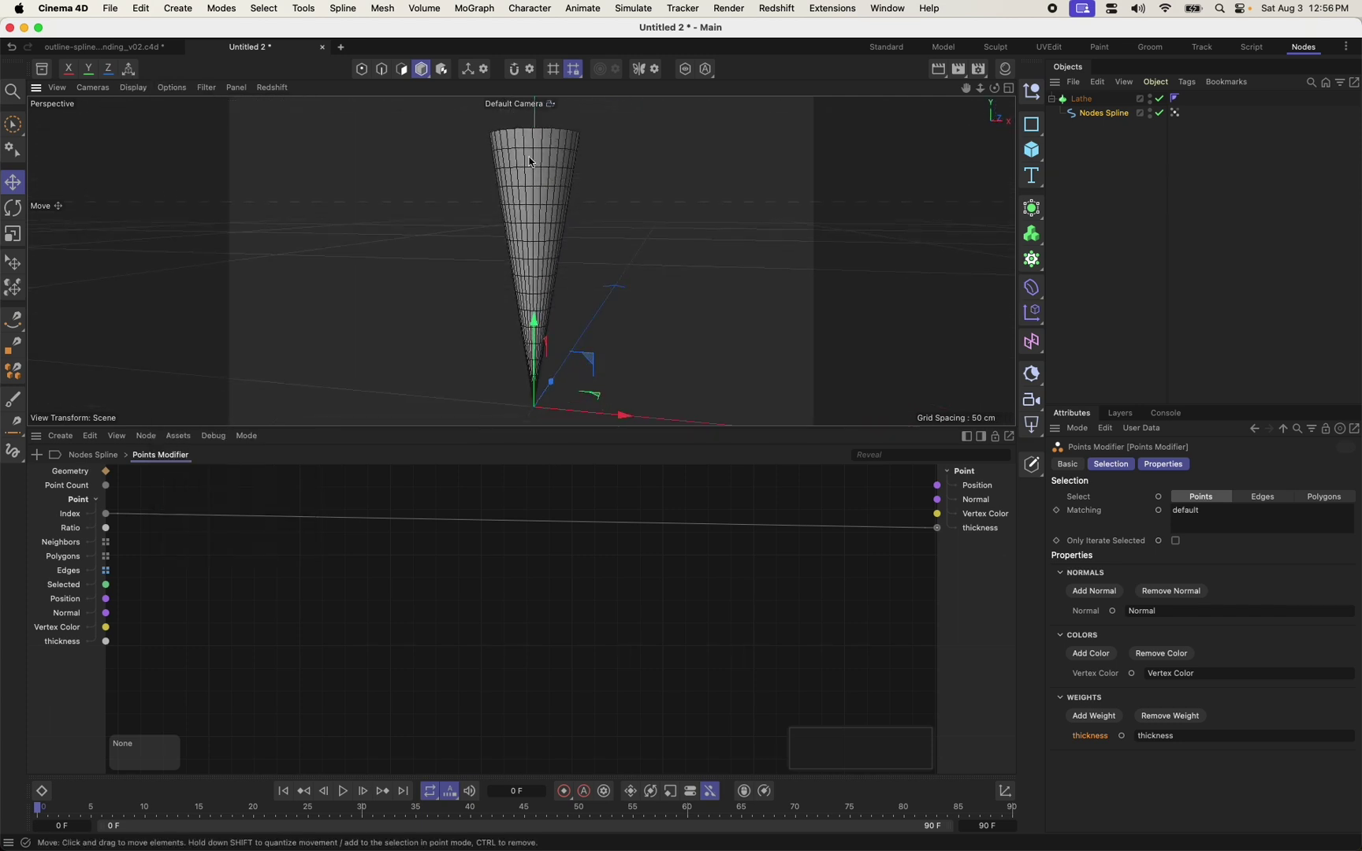
Try a higher point count on the Resample Spline node and set the count back to 17.
click(91, 456)
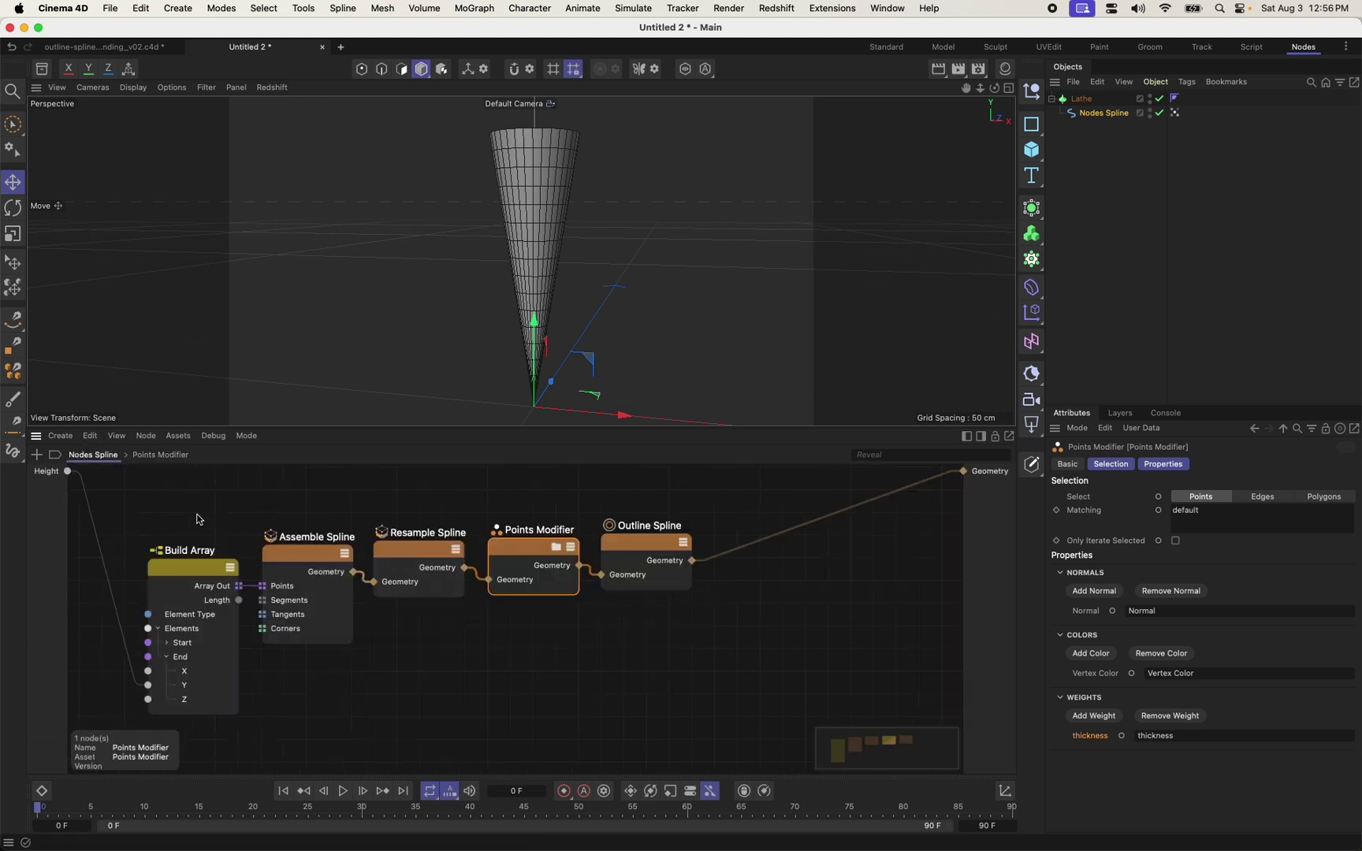
click(394, 564)
drag(1200, 526, 1261, 526)
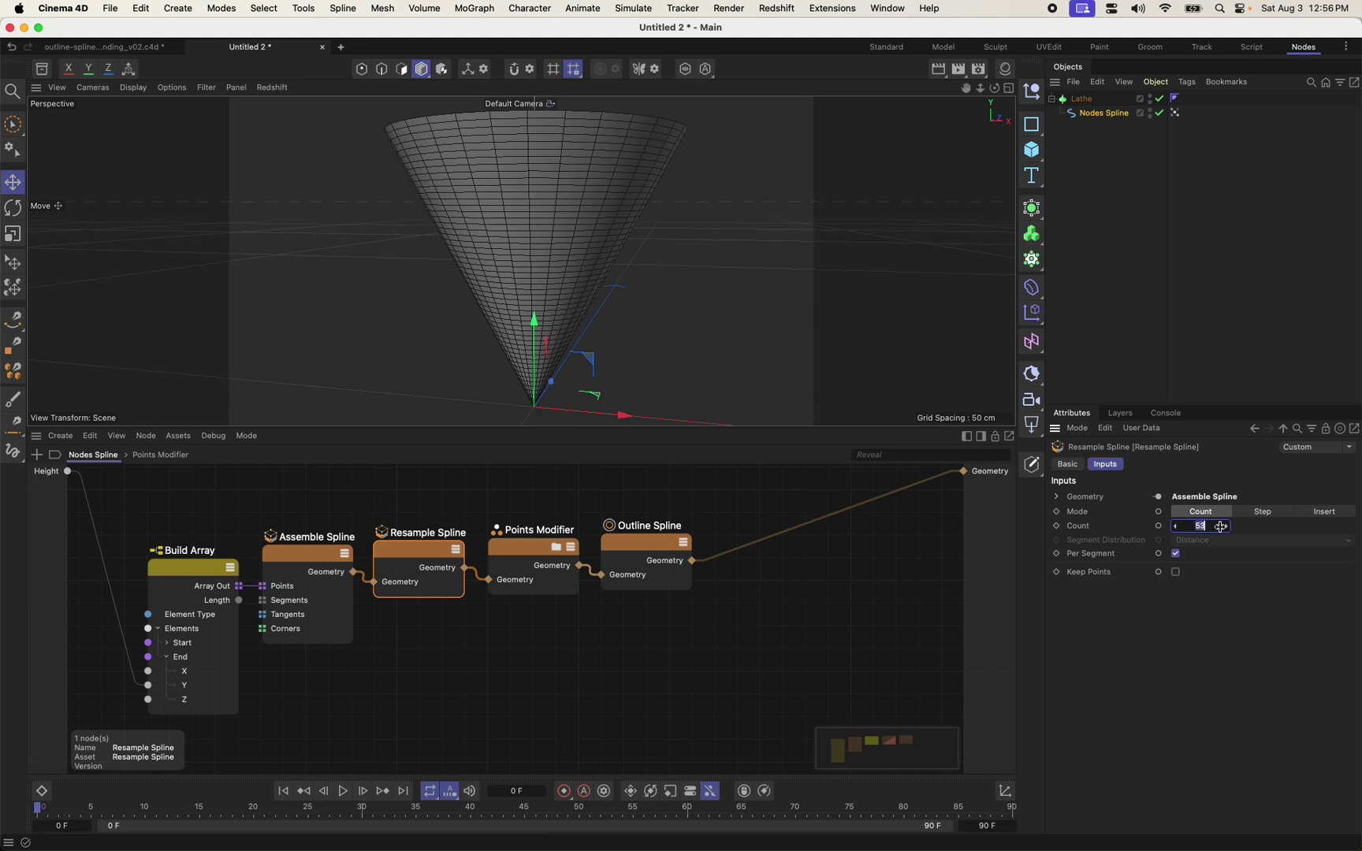
text(17)
key(Return)
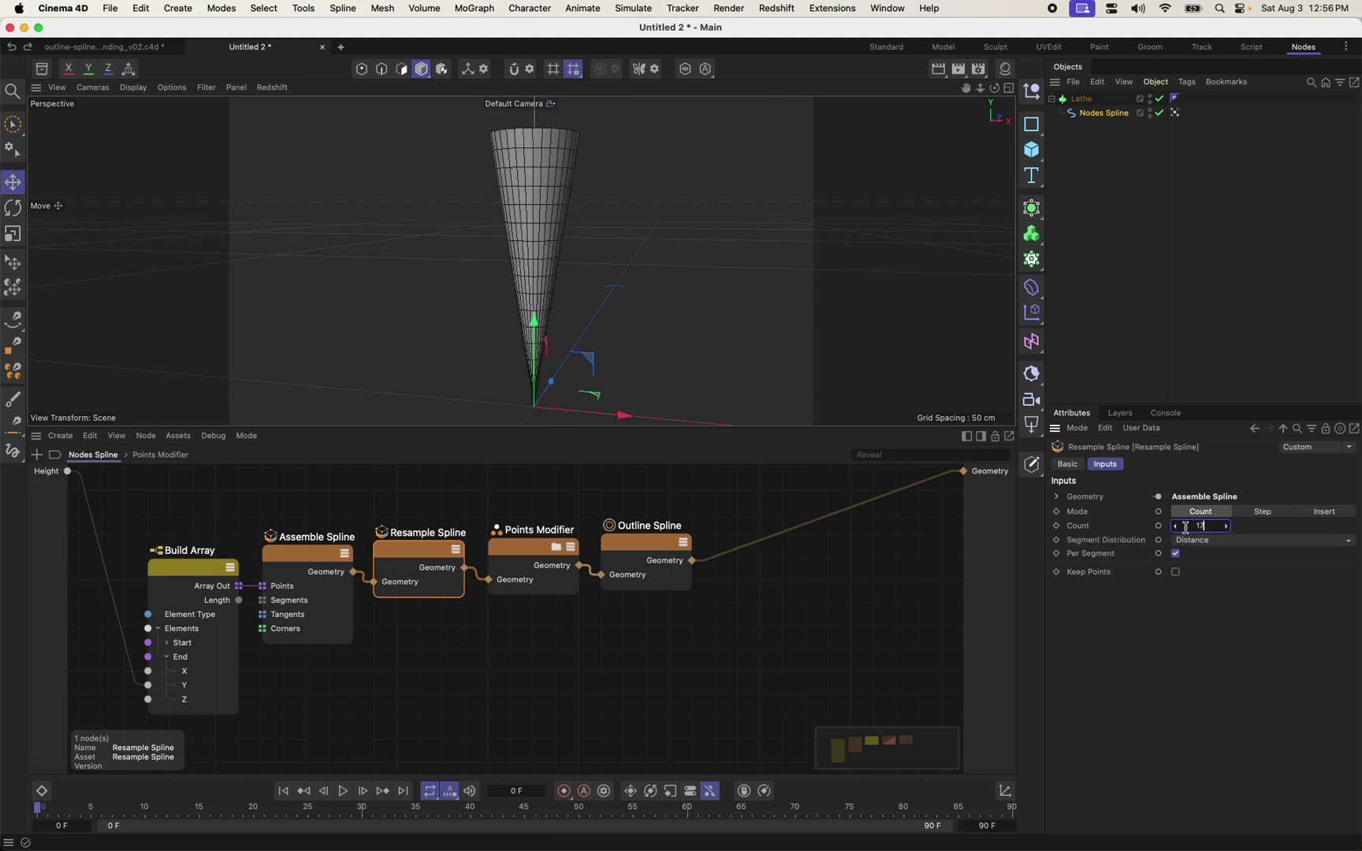
Open the Points Modifier's inner graph and add a Sample Noise node.
click(553, 554)
click(555, 548)
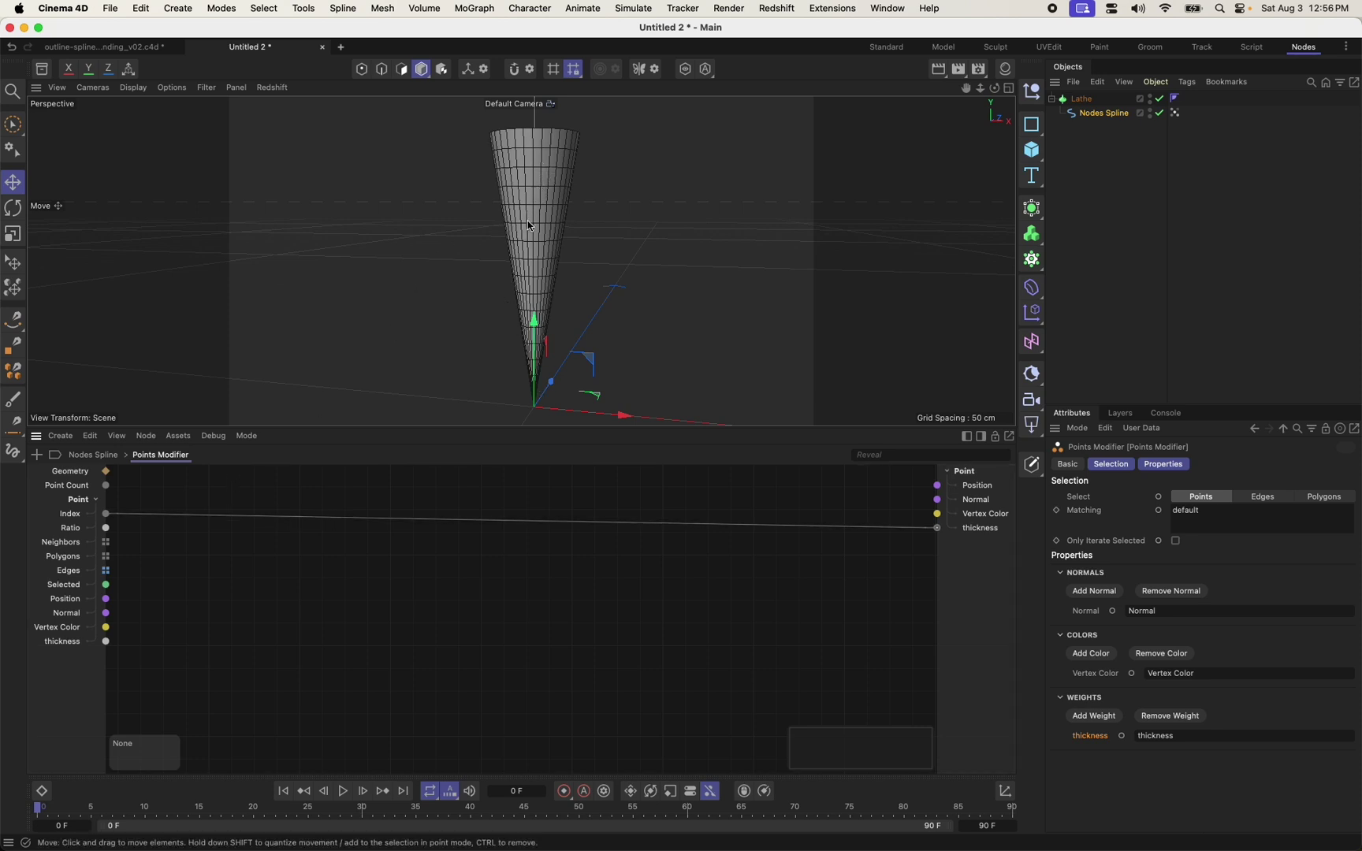
double_click(342, 563)
text(noise)
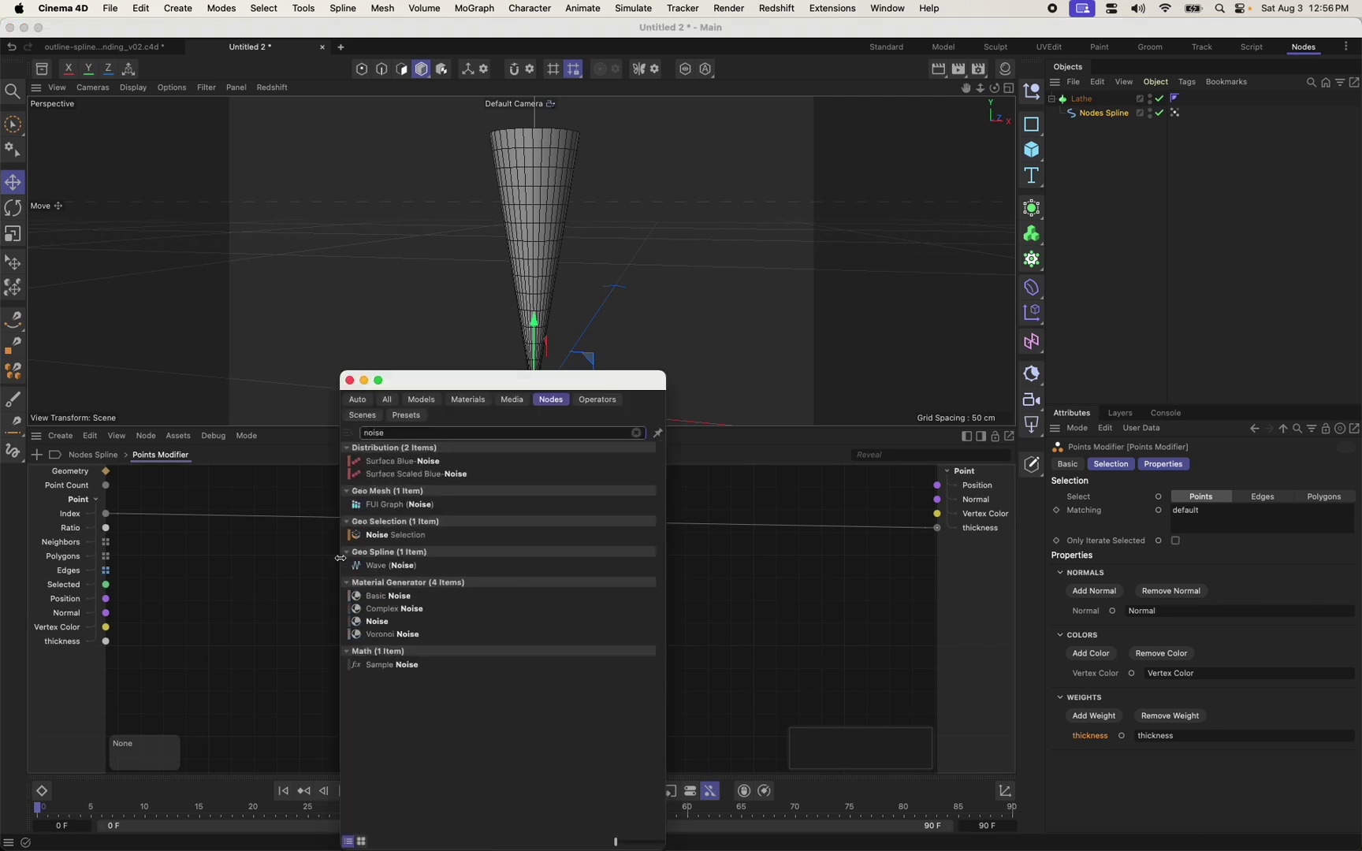
click(402, 666)
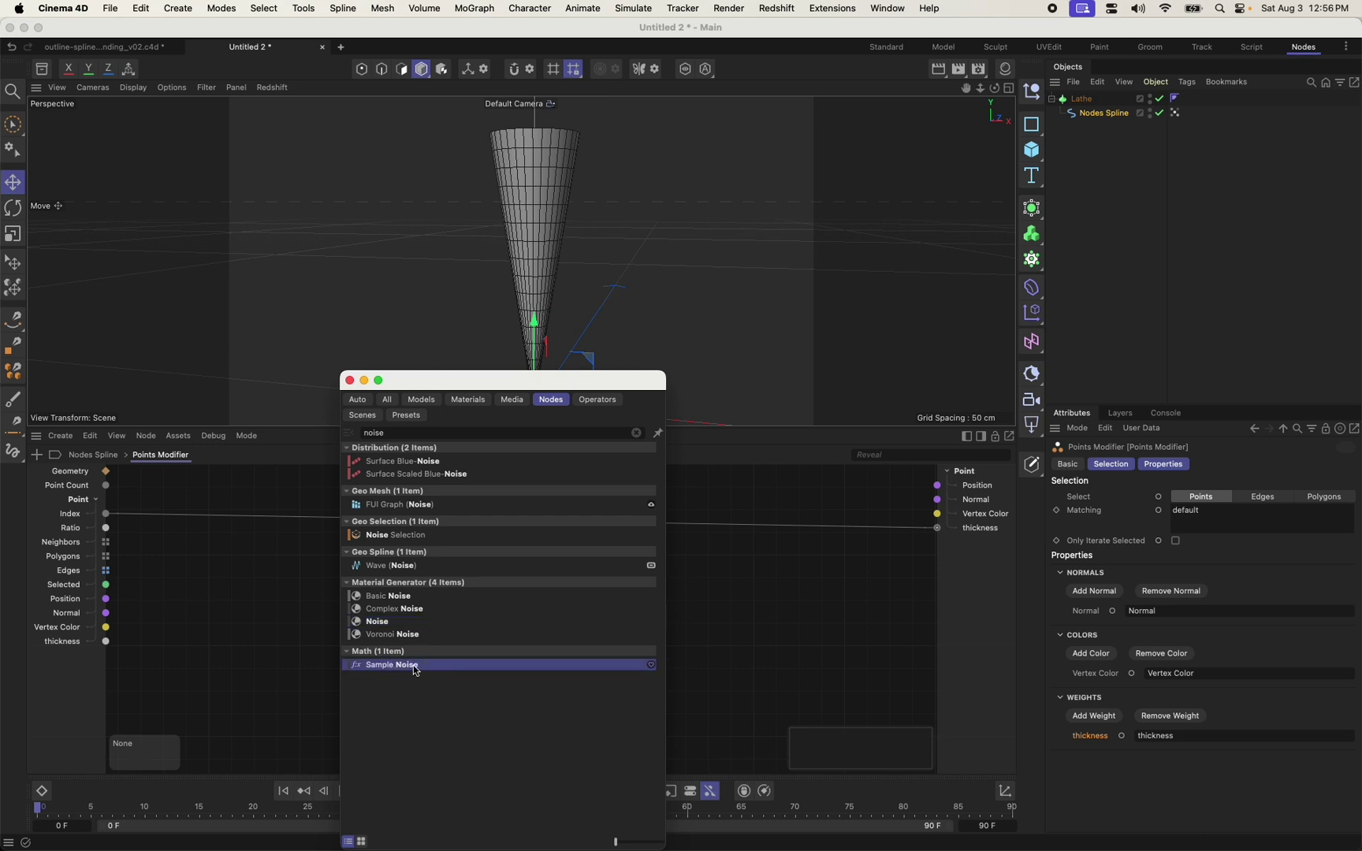
drag(407, 664, 319, 573)
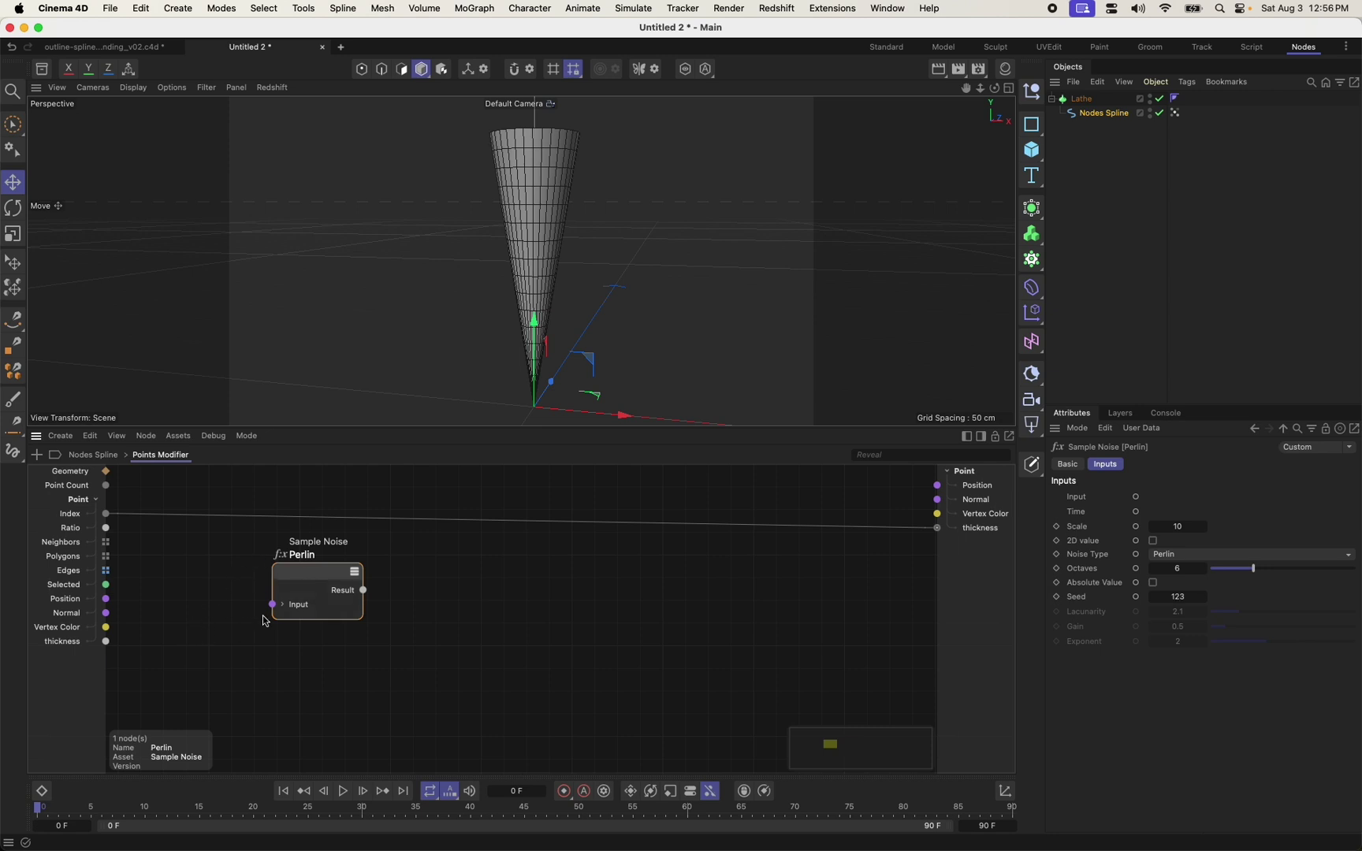
Connect the point Position to the Perlin noise input and the noise Result to the thickness output.
drag(315, 578, 278, 593)
drag(105, 600, 234, 620)
drag(325, 605, 938, 529)
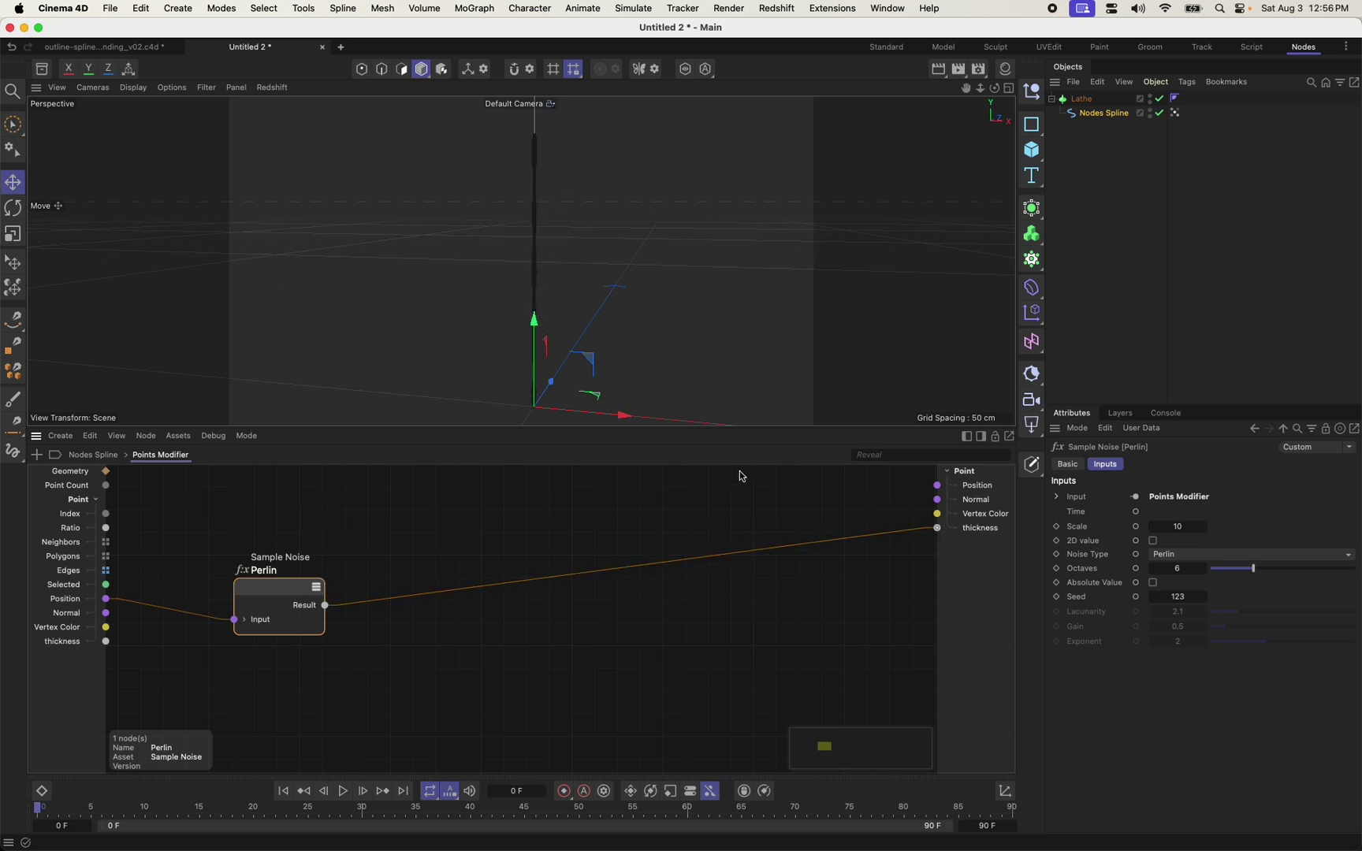
Switch to an enlarged Front view and frame the lathe to examine its noise-driven outline.
middle_click(615, 339)
middle_click(801, 370)
mouse_move(529, 216)
alt+right_down()
mouse_move(608, 191)
mouse_move(712, 191)
alt+right_up()
alt+middle_drag(387, 292, 482, 307)
alt+right_drag(472, 237, 545, 214)
scroll(544, 236, down, 6)
scroll(541, 270, down, 5)
alt+middle_drag(557, 382, 538, 267)
alt+right_drag(545, 274, 574, 260)
Add two float Size slider inputs to the Points Modifier graph.
mouse_move(273, 595)
mouse_down()
mouse_move(249, 574)
mouse_move(251, 592)
mouse_up()
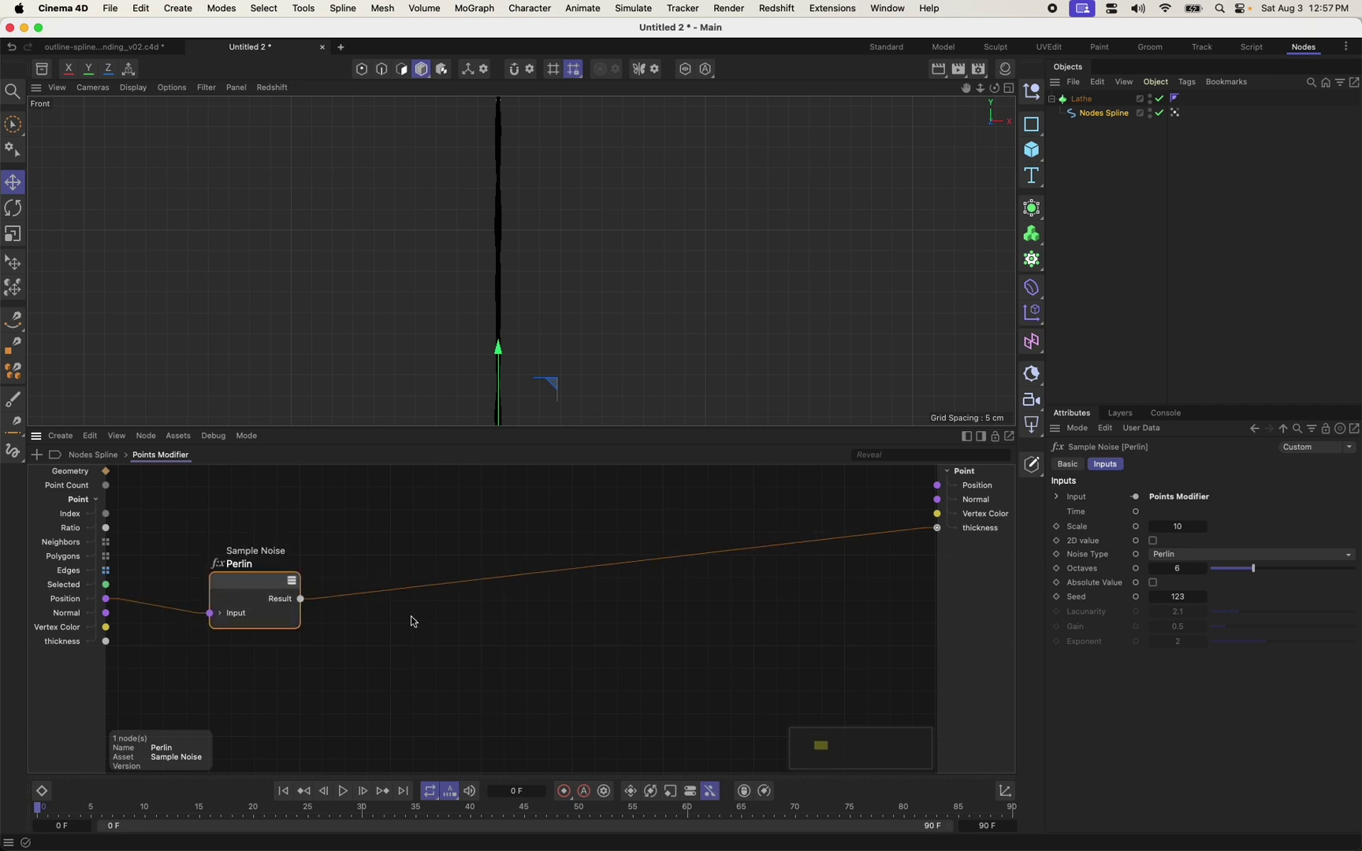
double_click(504, 638)
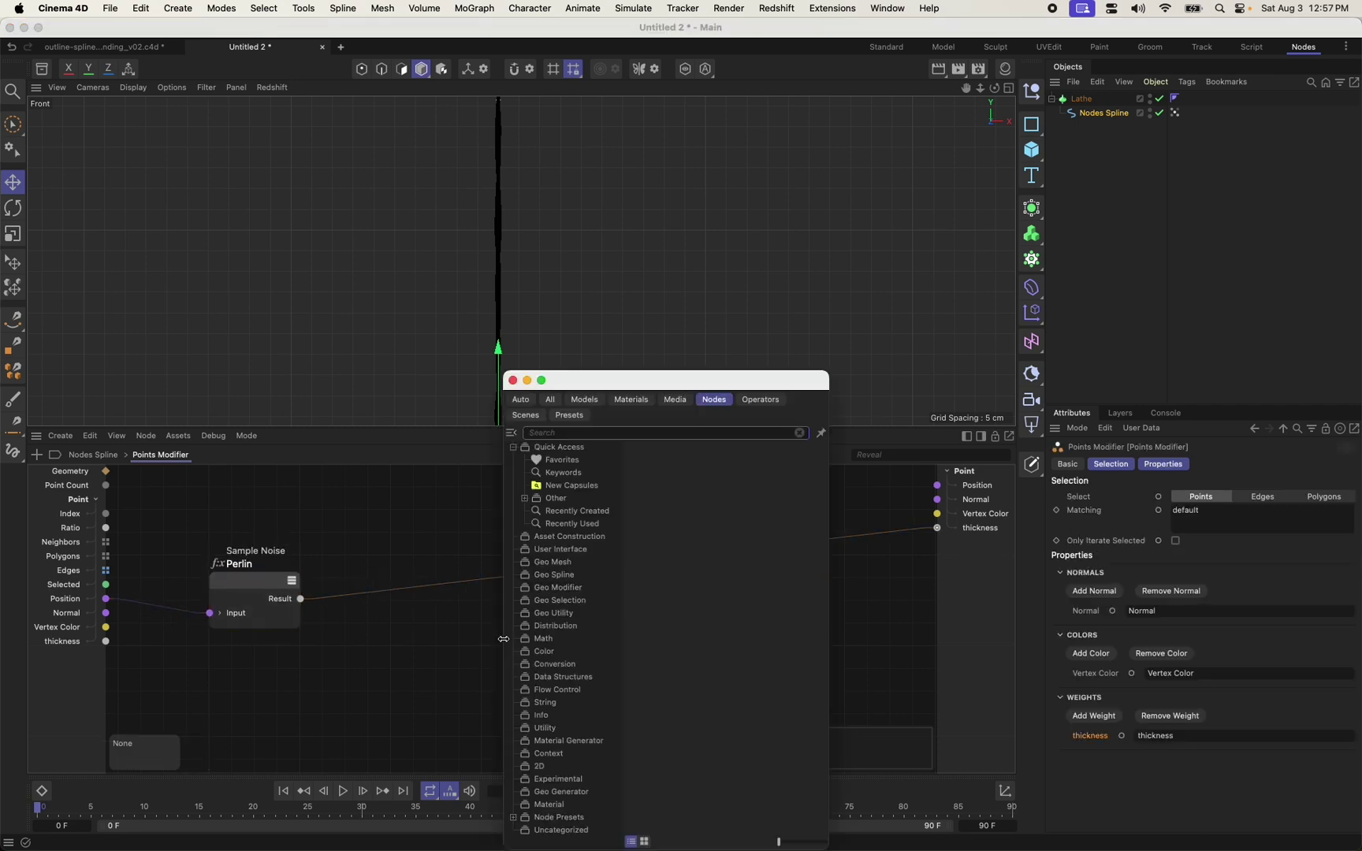
text(io size)
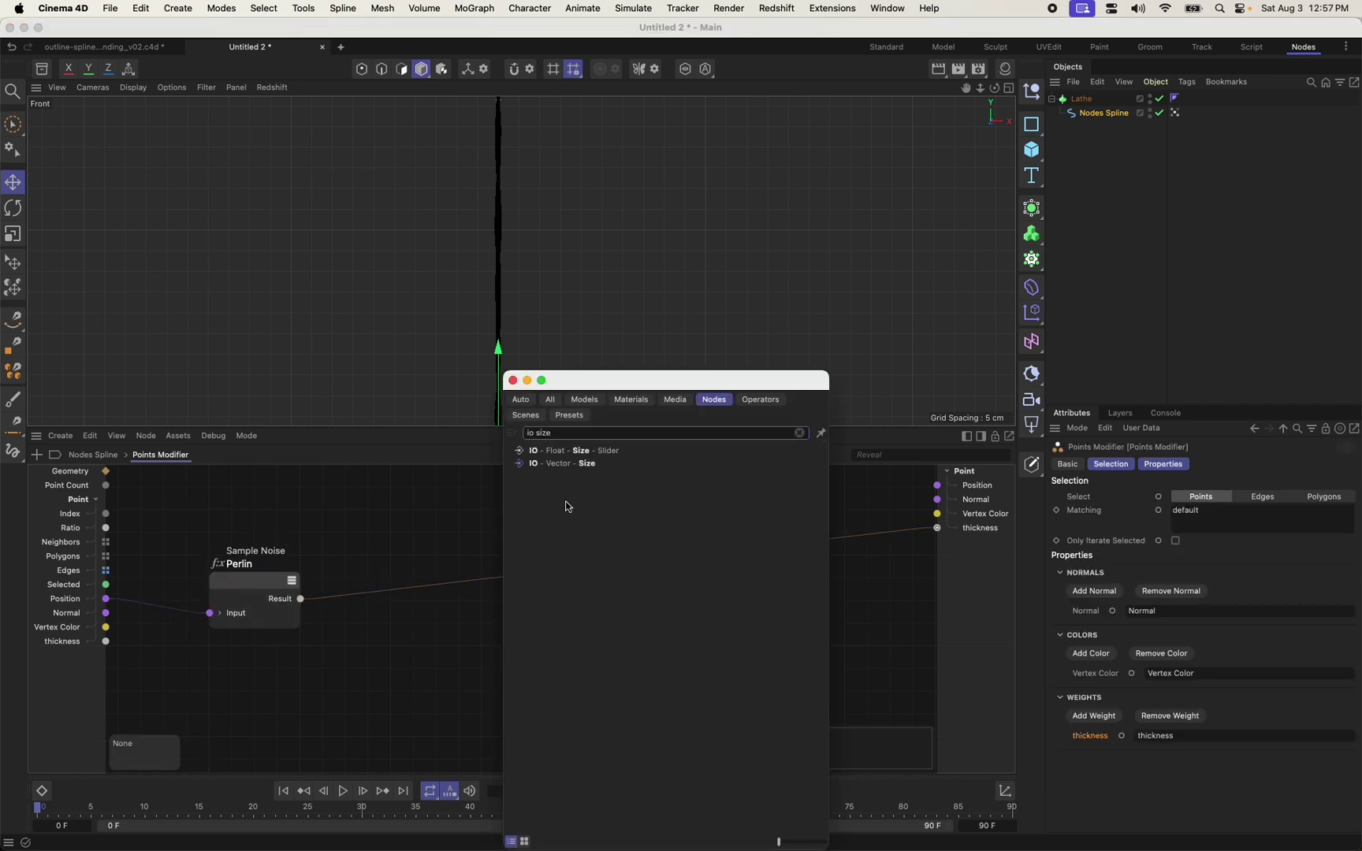
drag(550, 451, 197, 713)
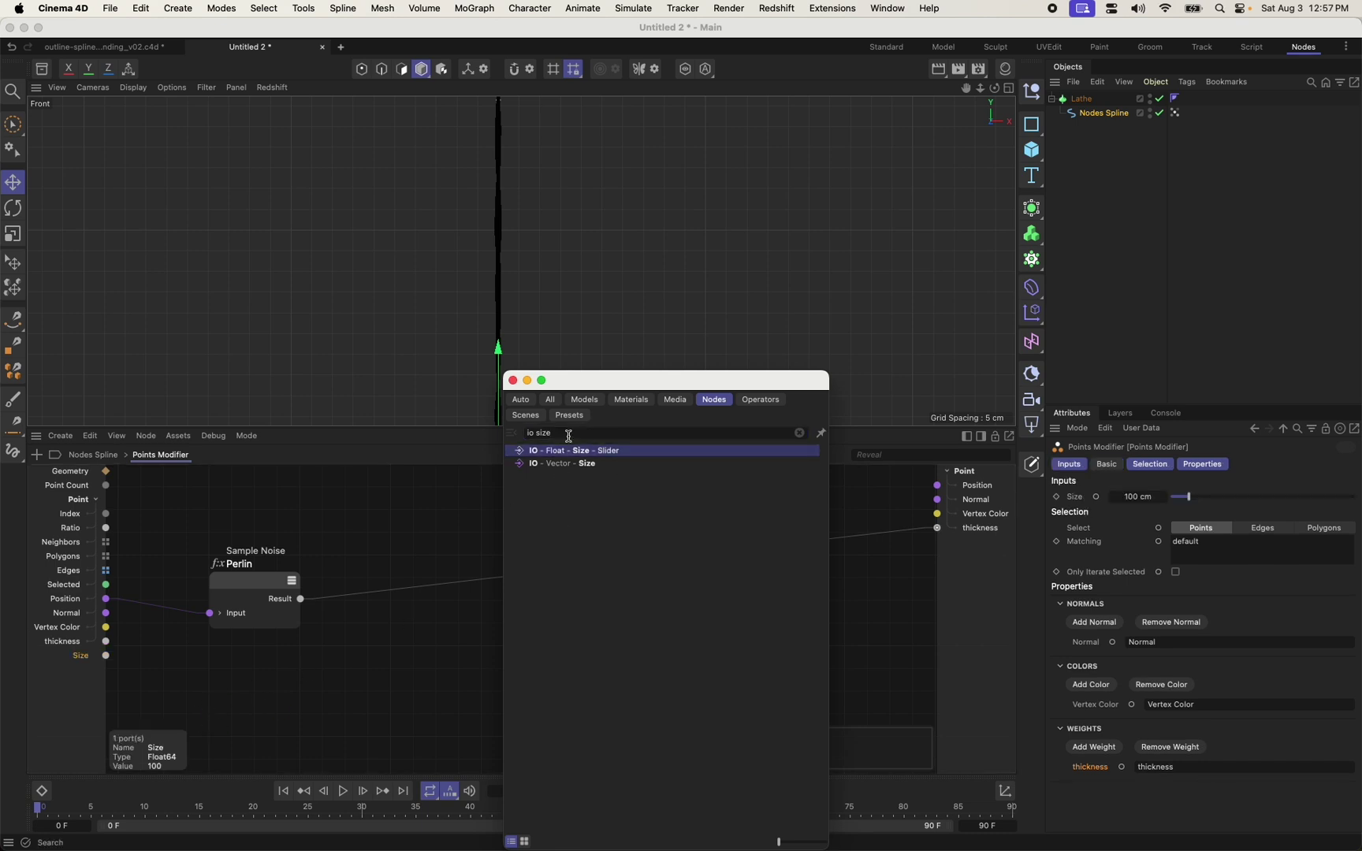
drag(565, 451, 273, 689)
Rename the two new Size inputs to "Inner Radius" and "Outer Radius".
double_click(85, 658)
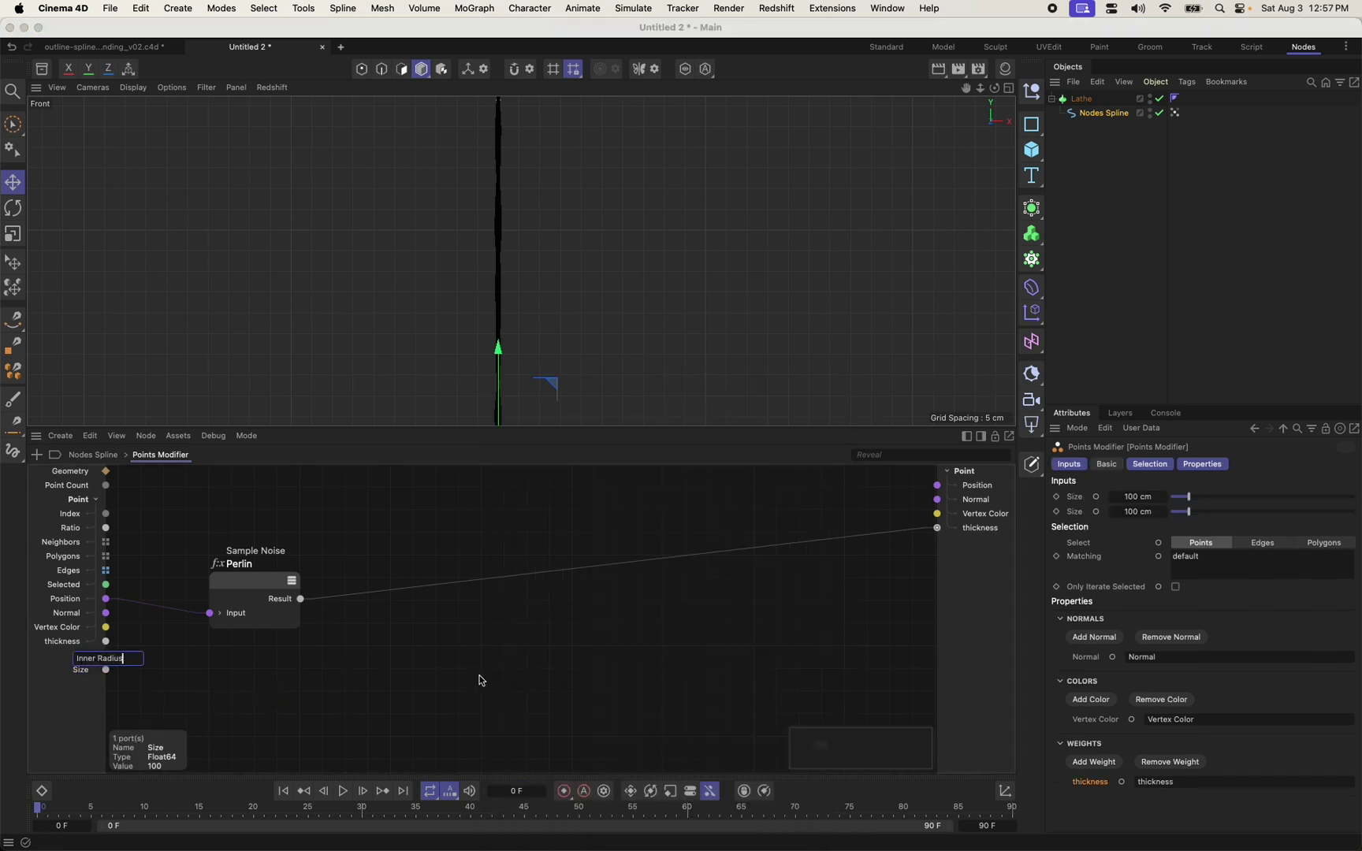
text(Inner Radius)
key(Return)
double_click(84, 671)
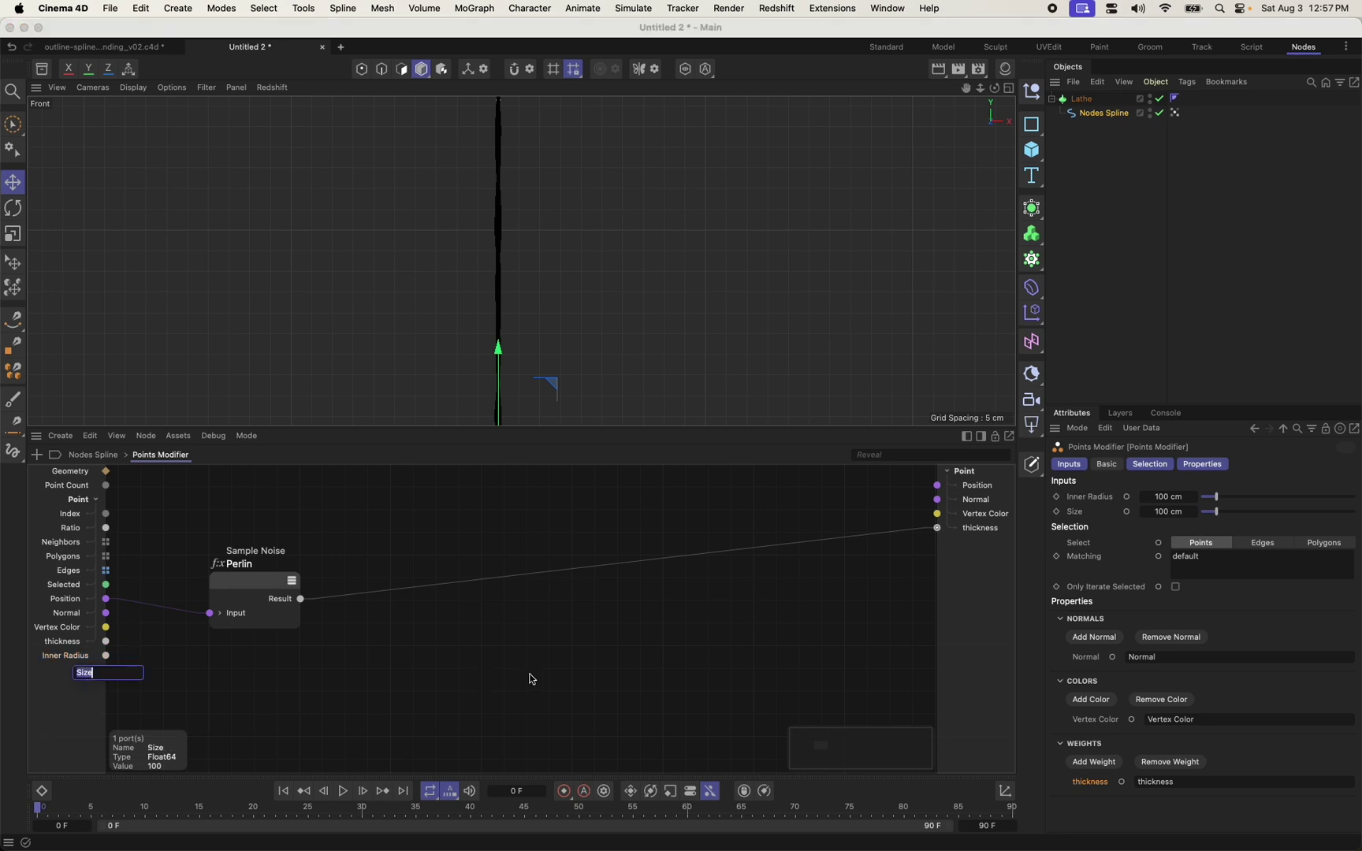
text(Outer Radius)
key(Return)
Insert a Range Mapper between the noise and thickness, with Inner Radius driving Output Min and Outer Radius driving Output Max.
mouse_move(248, 590)
mouse_down()
mouse_move(249, 561)
mouse_move(242, 572)
mouse_up()
double_click(533, 621)
text(range ma)
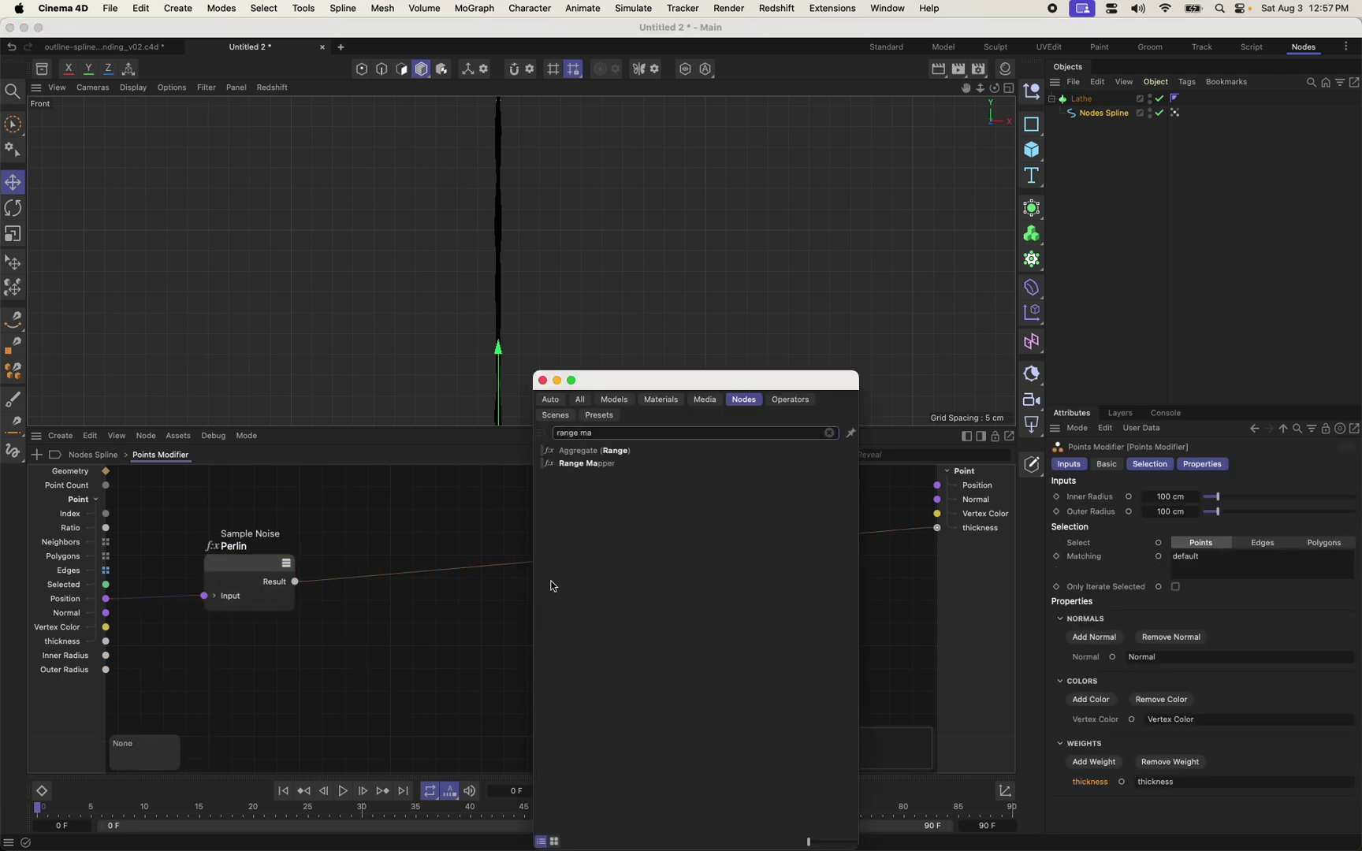
drag(563, 464, 392, 565)
mouse_move(106, 656)
mouse_down()
mouse_move(361, 635)
mouse_move(142, 682)
mouse_move(106, 670)
mouse_up()
click(207, 704)
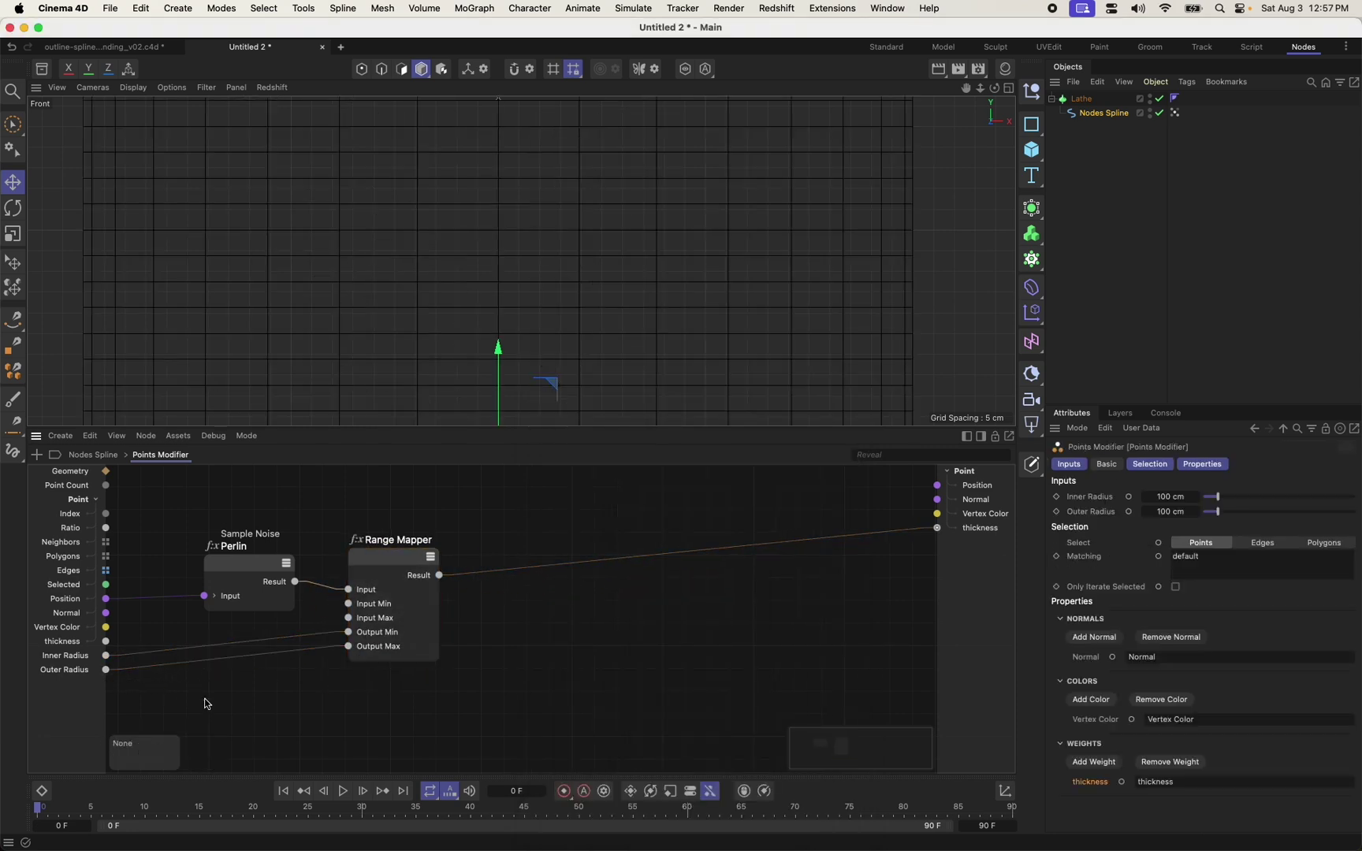
Set the Points Modifier's Inner Radius to 5 cm and Outer Radius to 15 cm.
click(1179, 495)
text(5)
key(Tab)
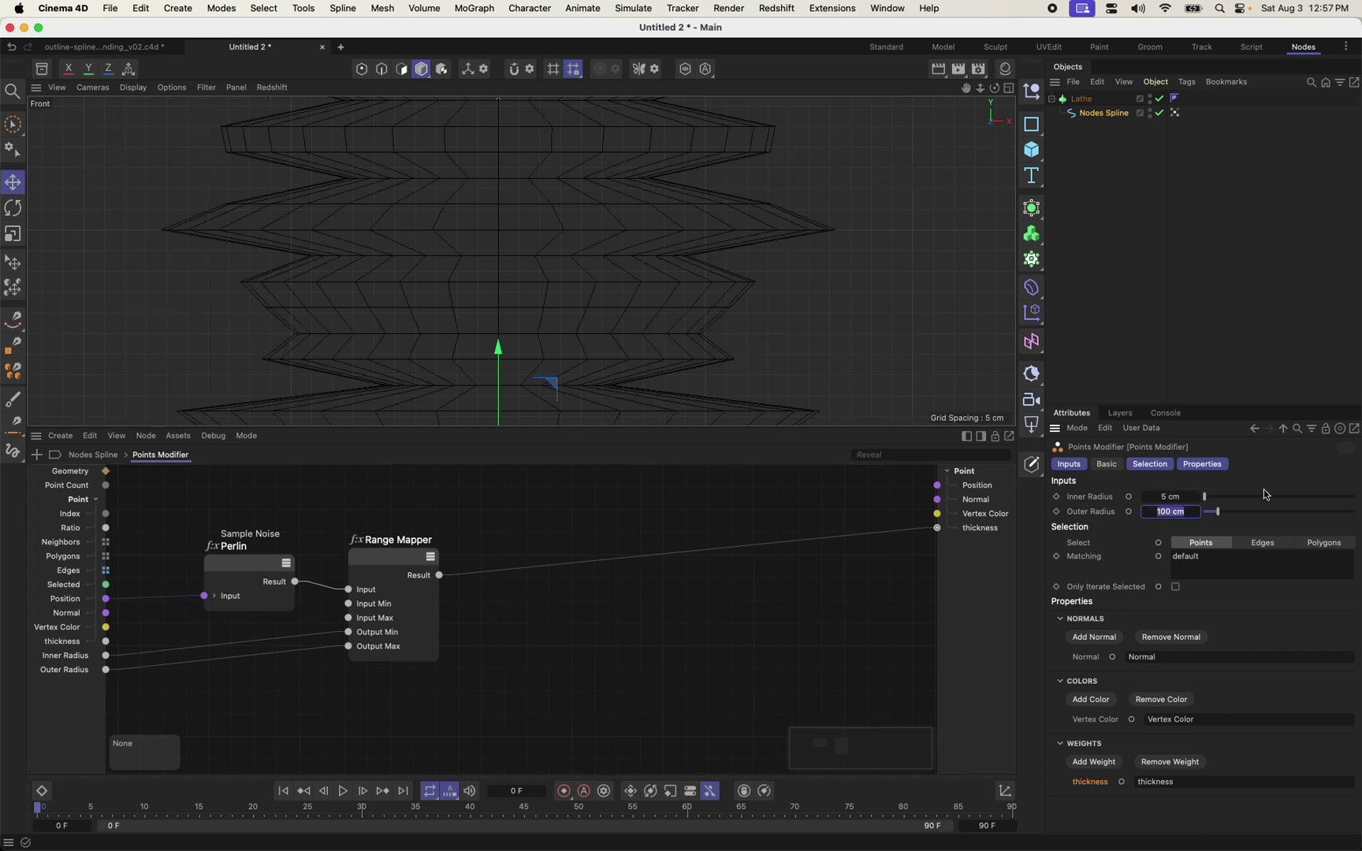
text(15)
key(Return)
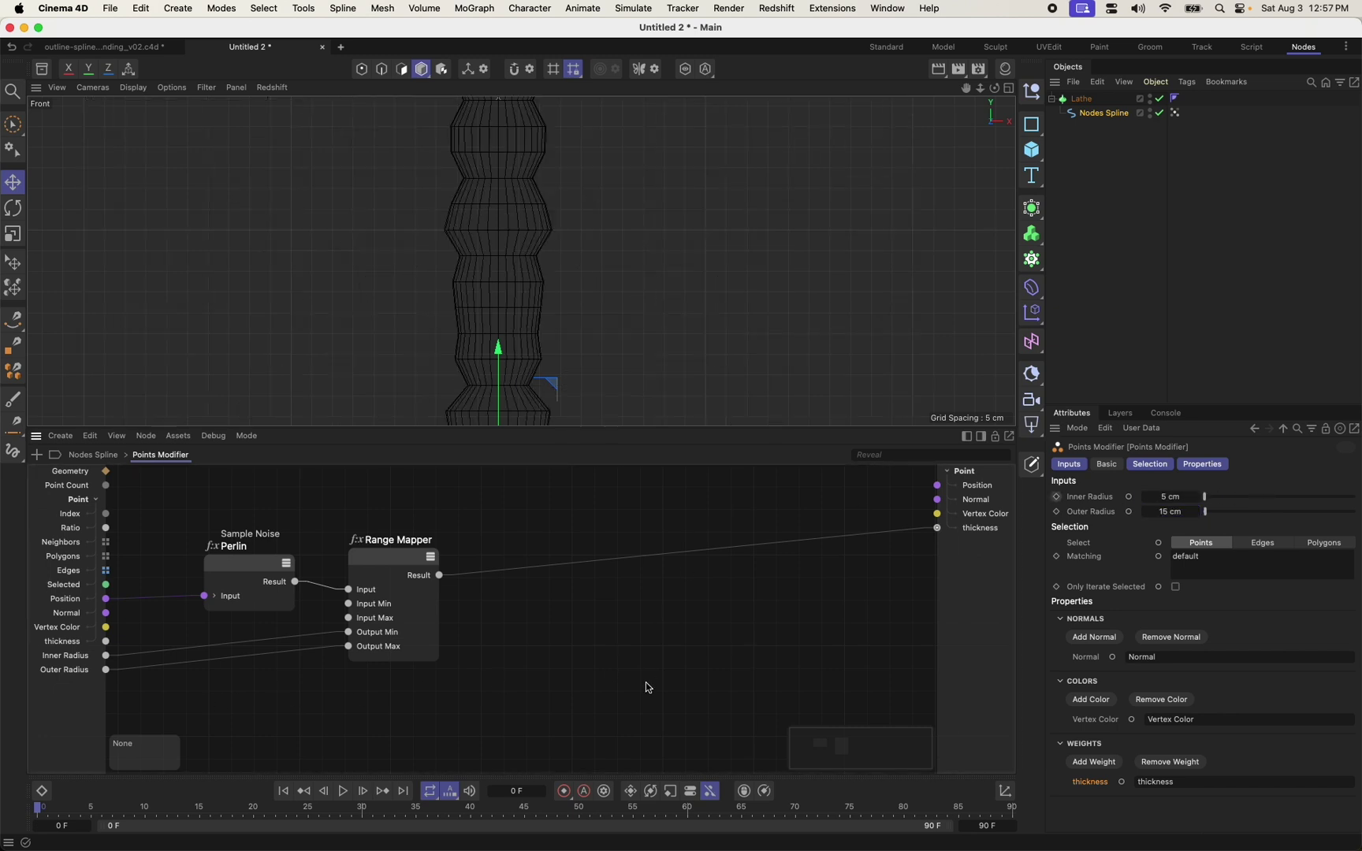
Return to the Nodes Spline graph and examine the Points Modifier and Outline Spline settings alongside the whole lathe profile.
click(101, 454)
click(522, 756)
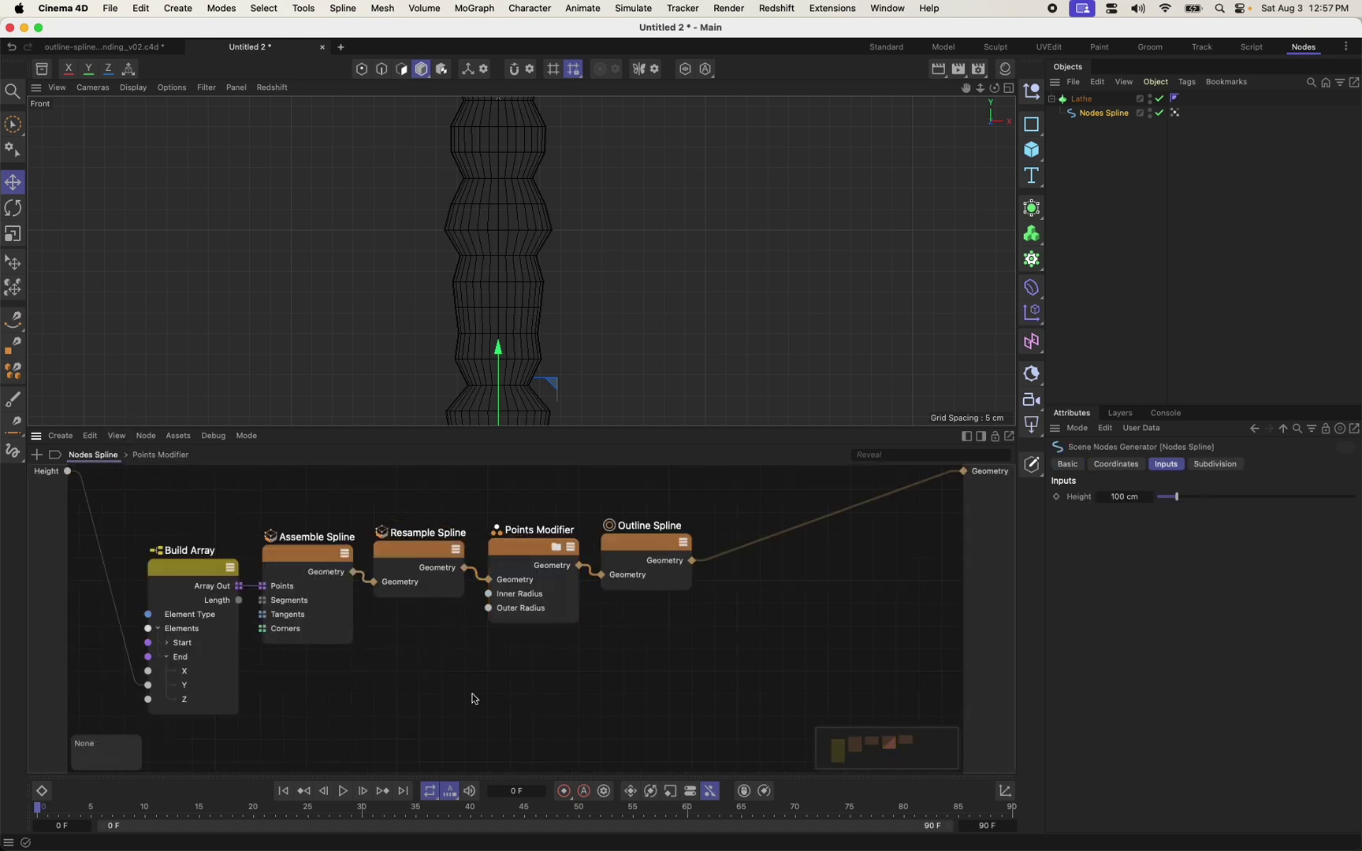
scroll(447, 700, left, 5)
click(593, 552)
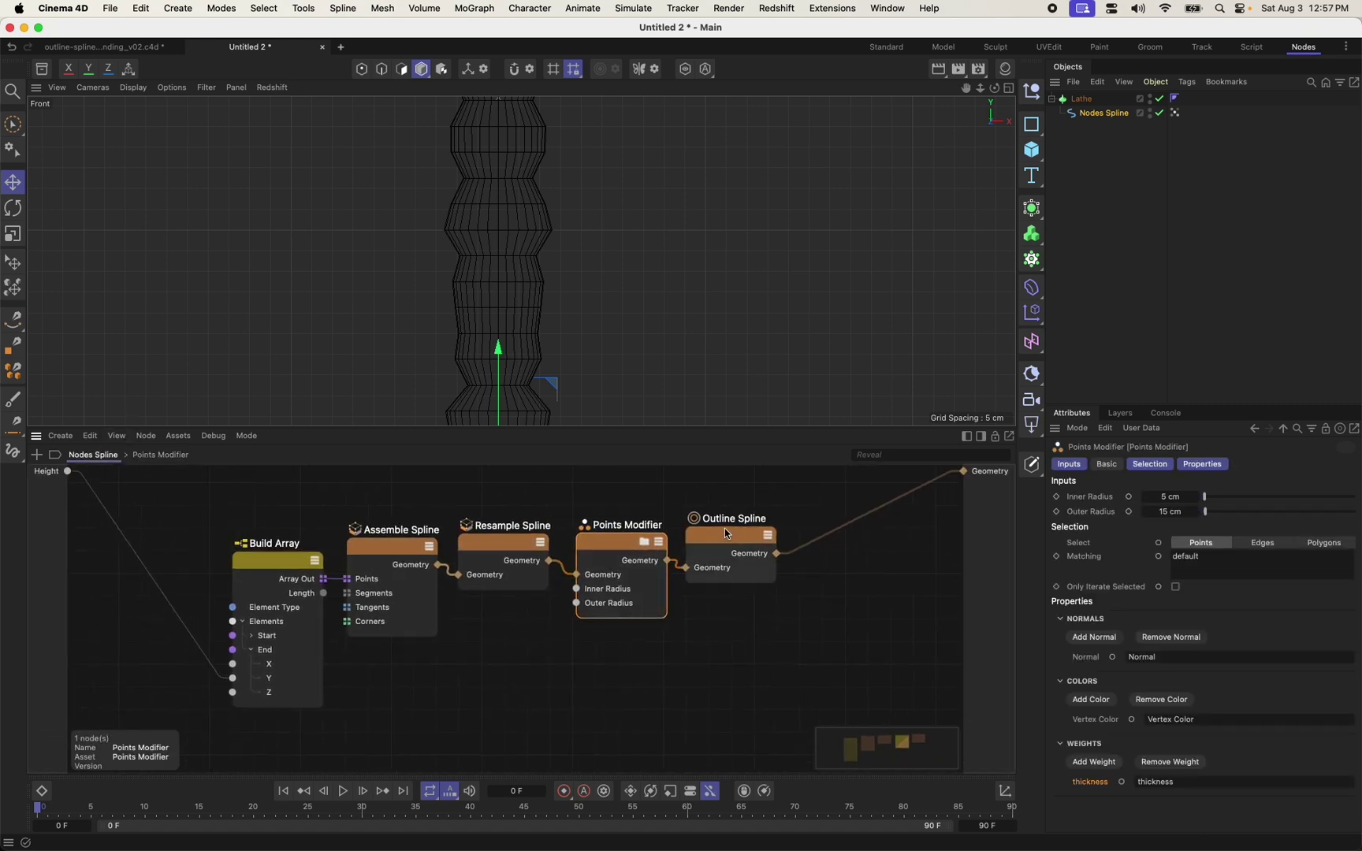
drag(727, 529, 734, 530)
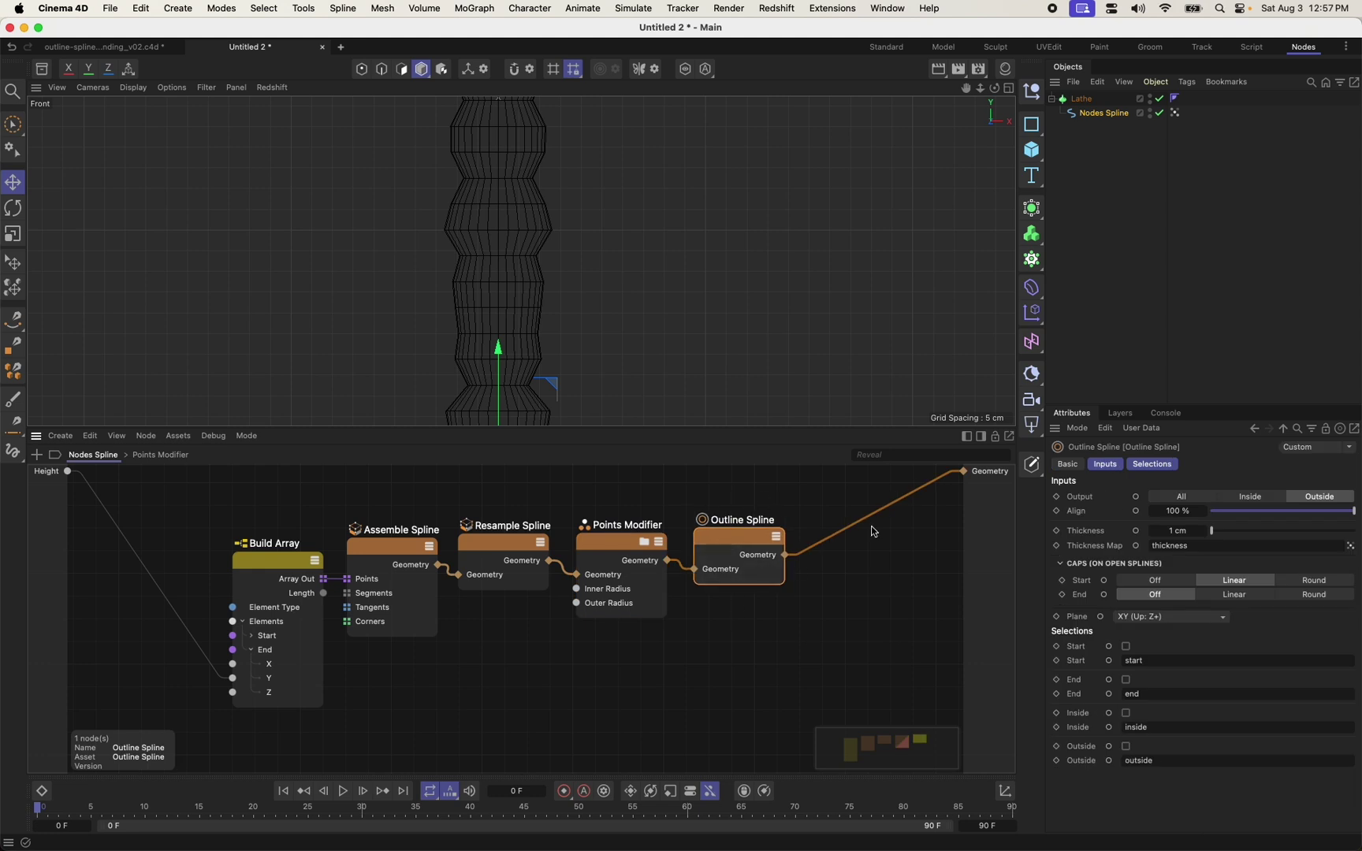
scroll(644, 301, down, 3)
scroll(592, 306, up, 2)
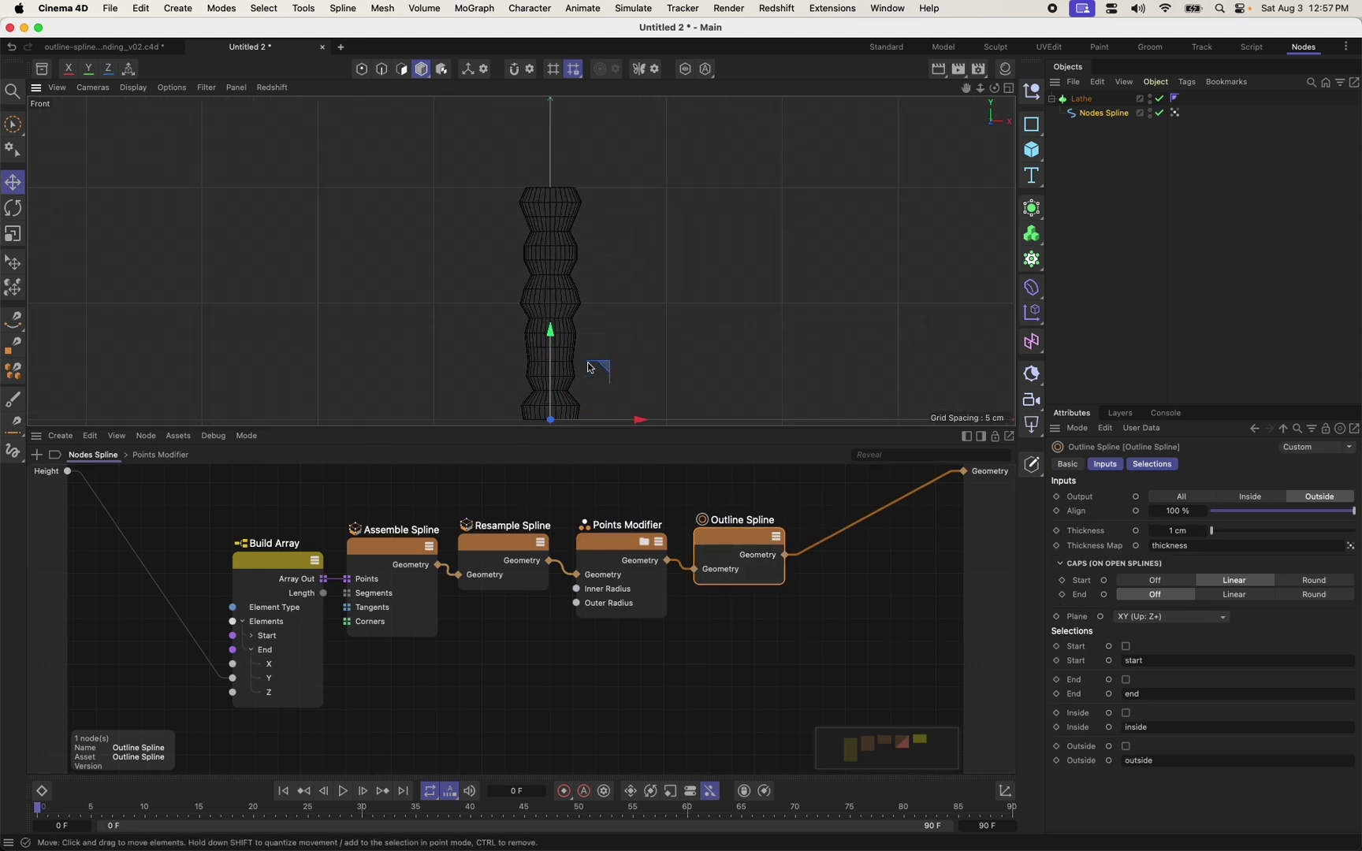
alt+middle_drag(557, 320, 565, 273)
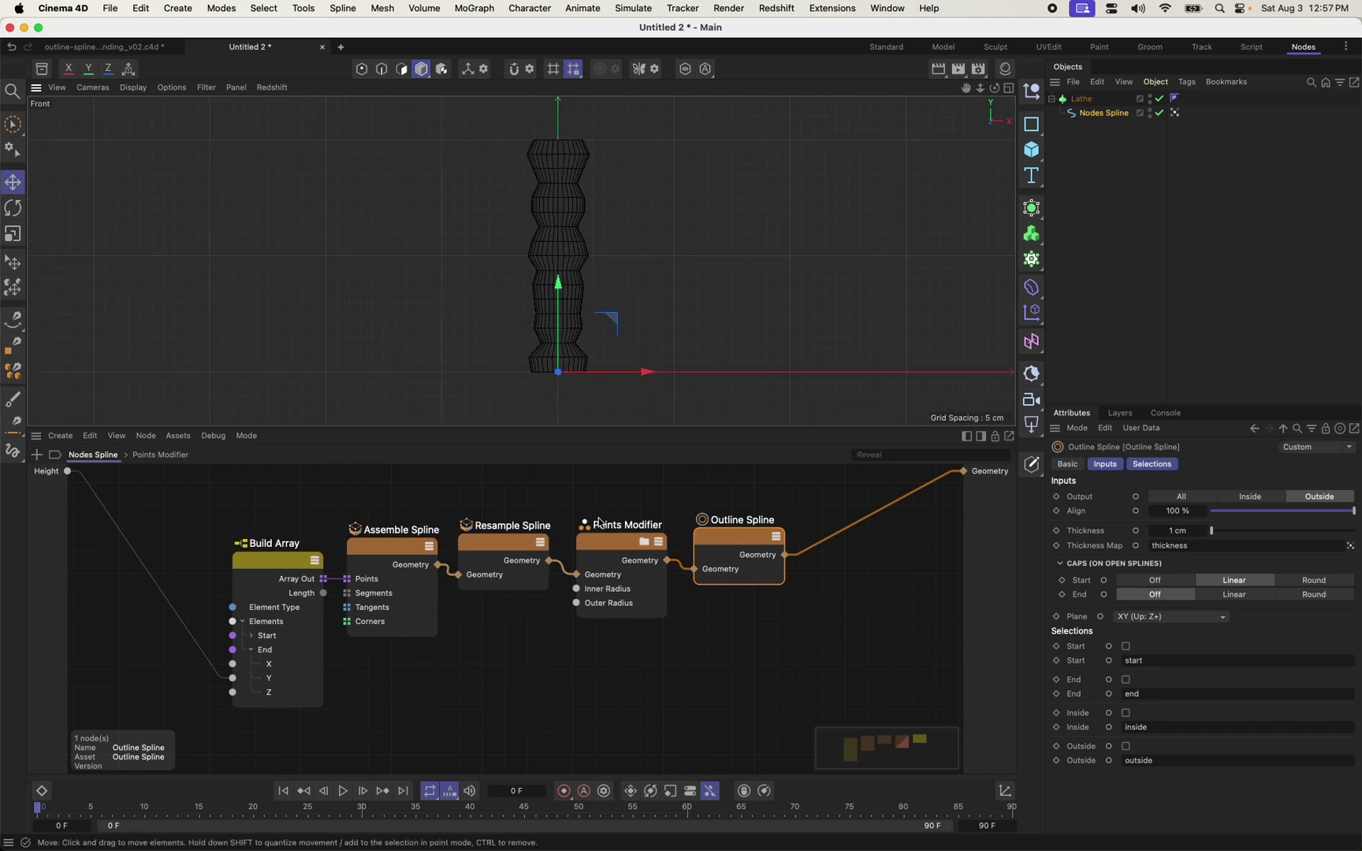
Duplicate the Points Modifier below the original and open the copy's inner graph.
click(599, 560)
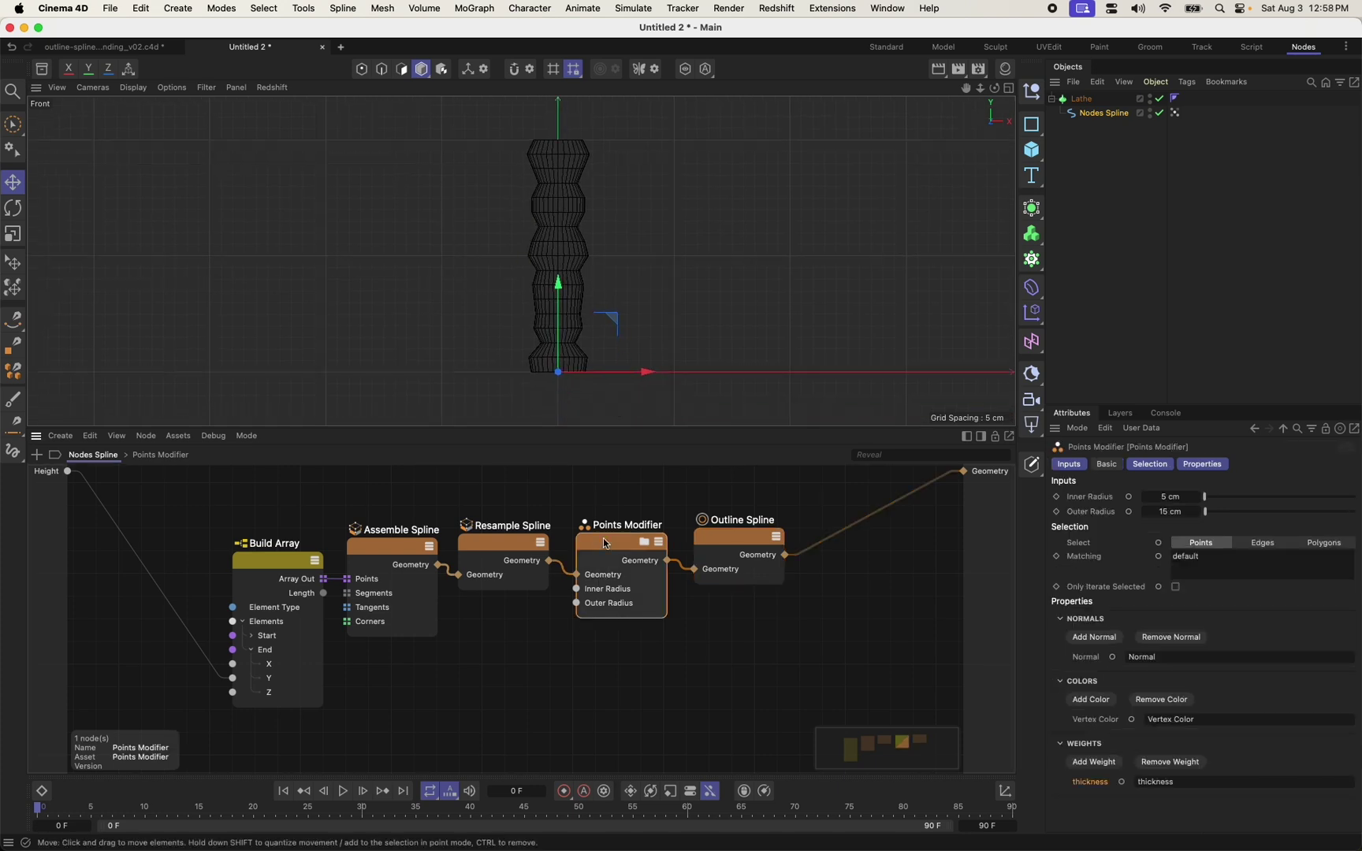
ctrl+drag(604, 543, 613, 656)
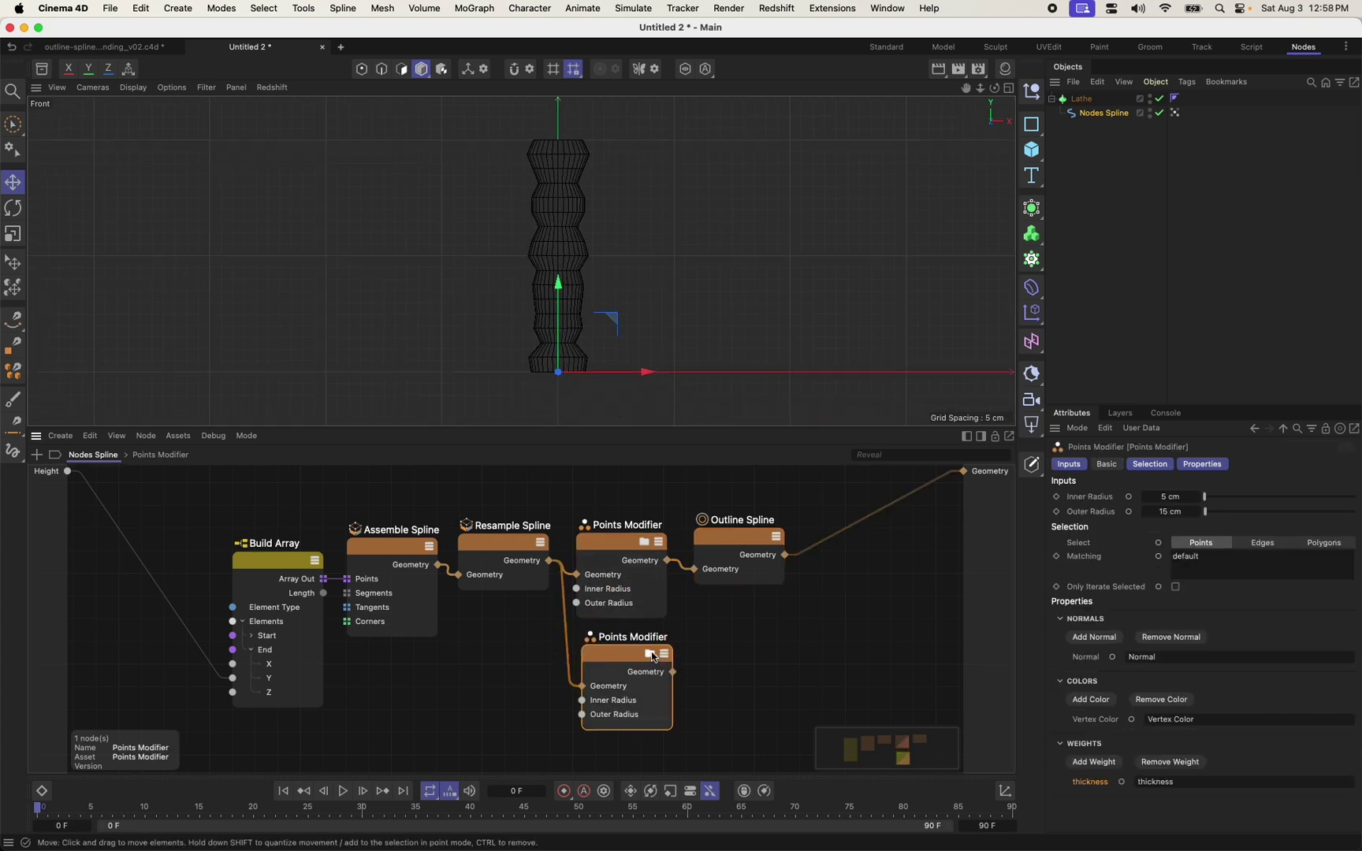
click(650, 654)
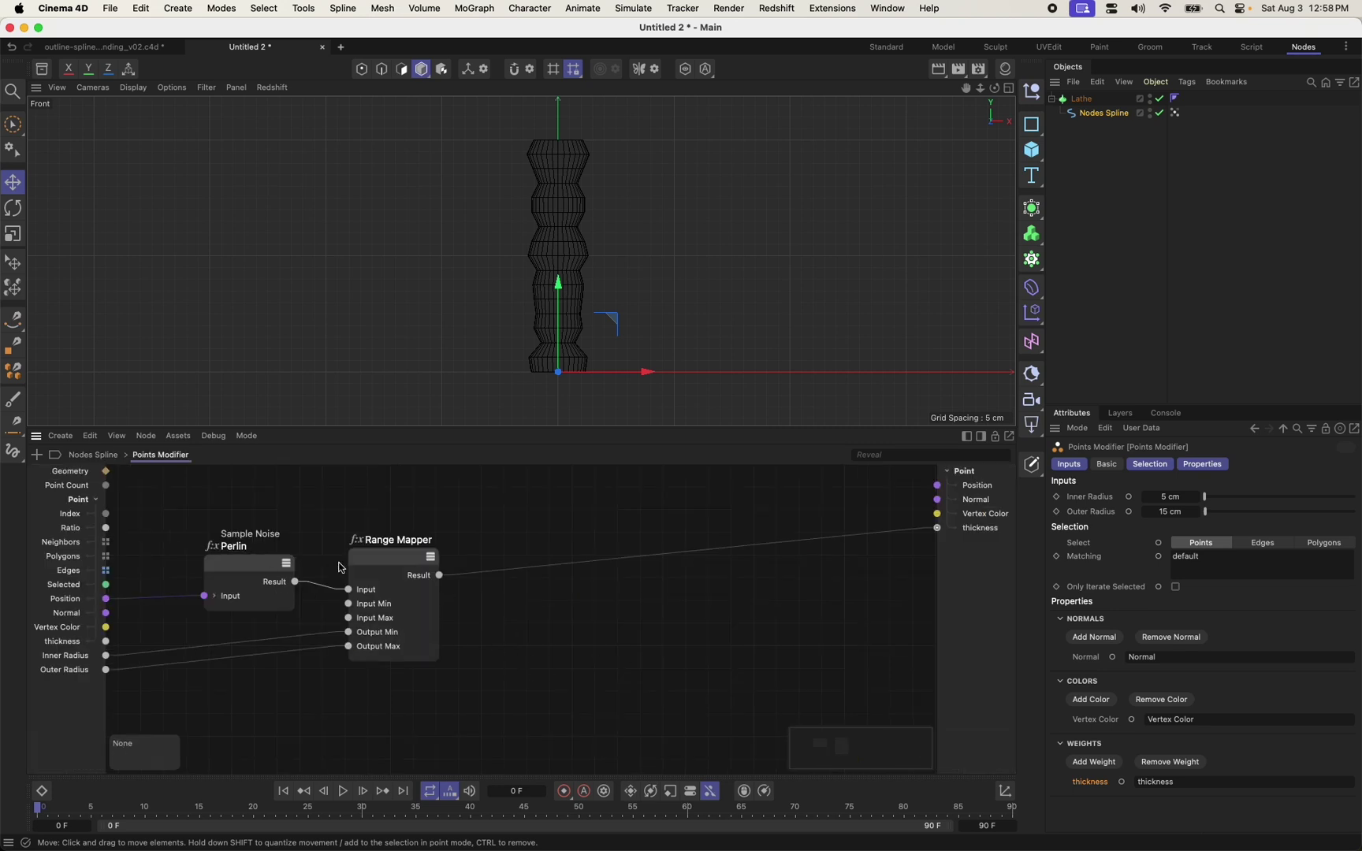
Add a Value node inside the duplicated Points Modifier and set its data type to Vector.
double_click(642, 506)
text(va)
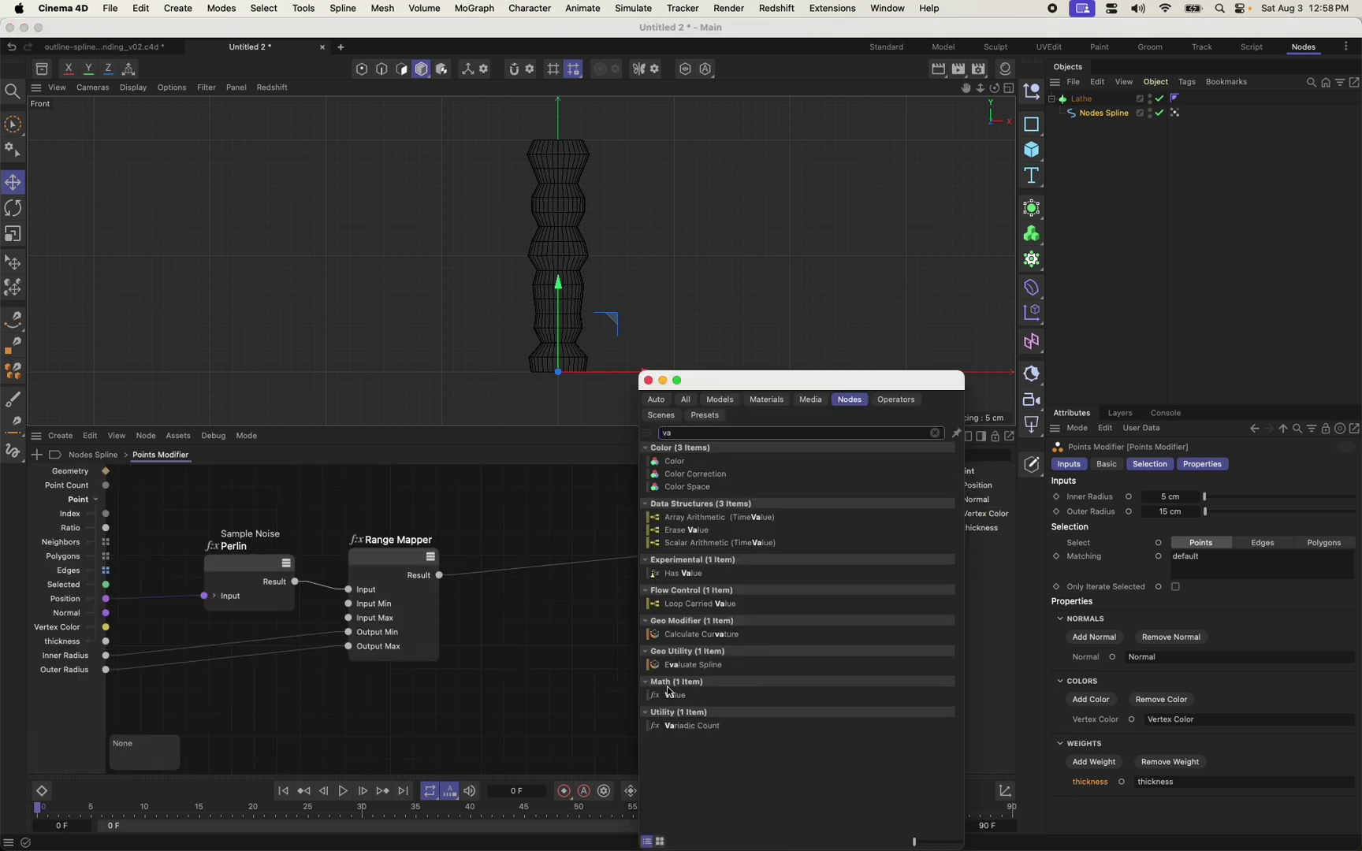
key(Return)
click(1203, 499)
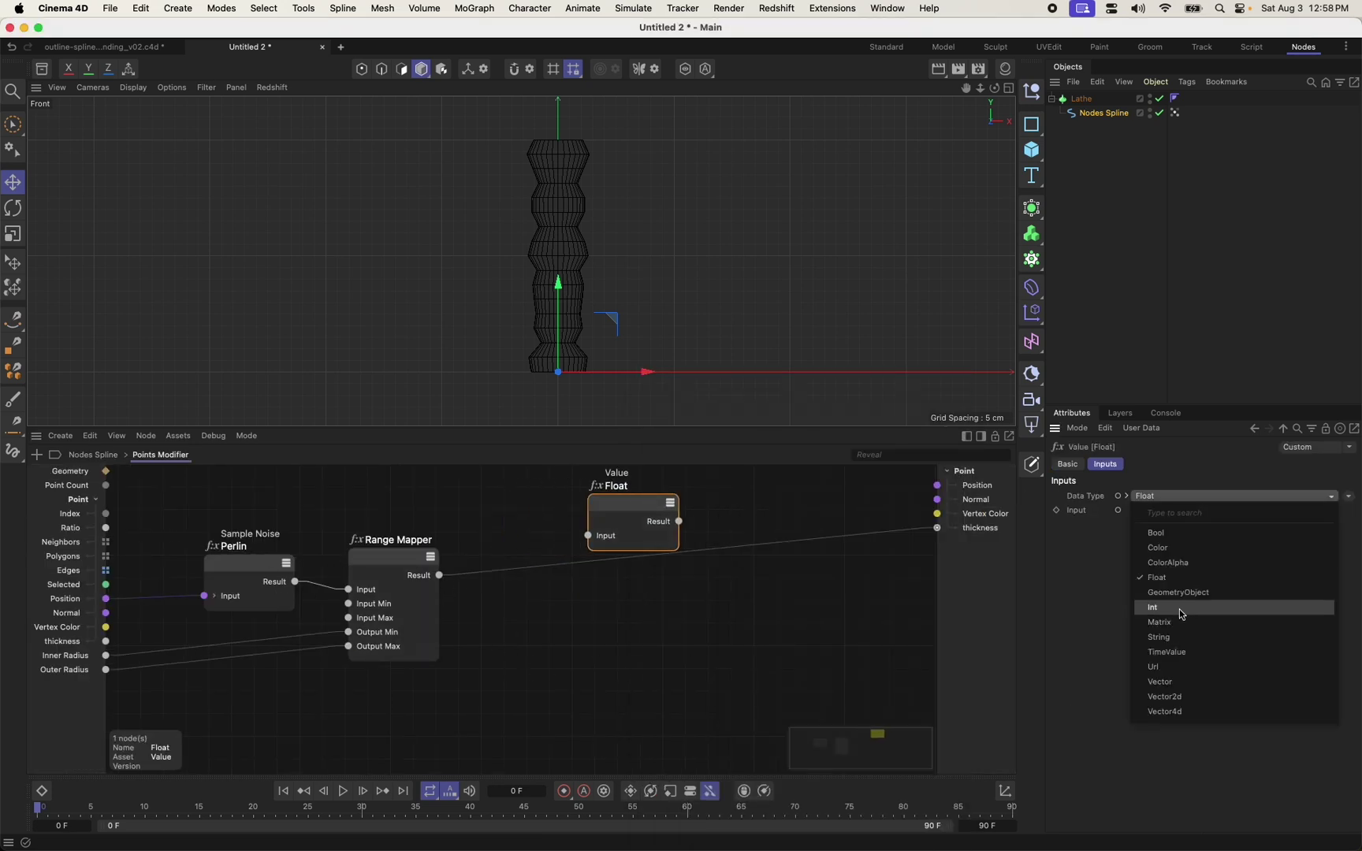
click(1177, 682)
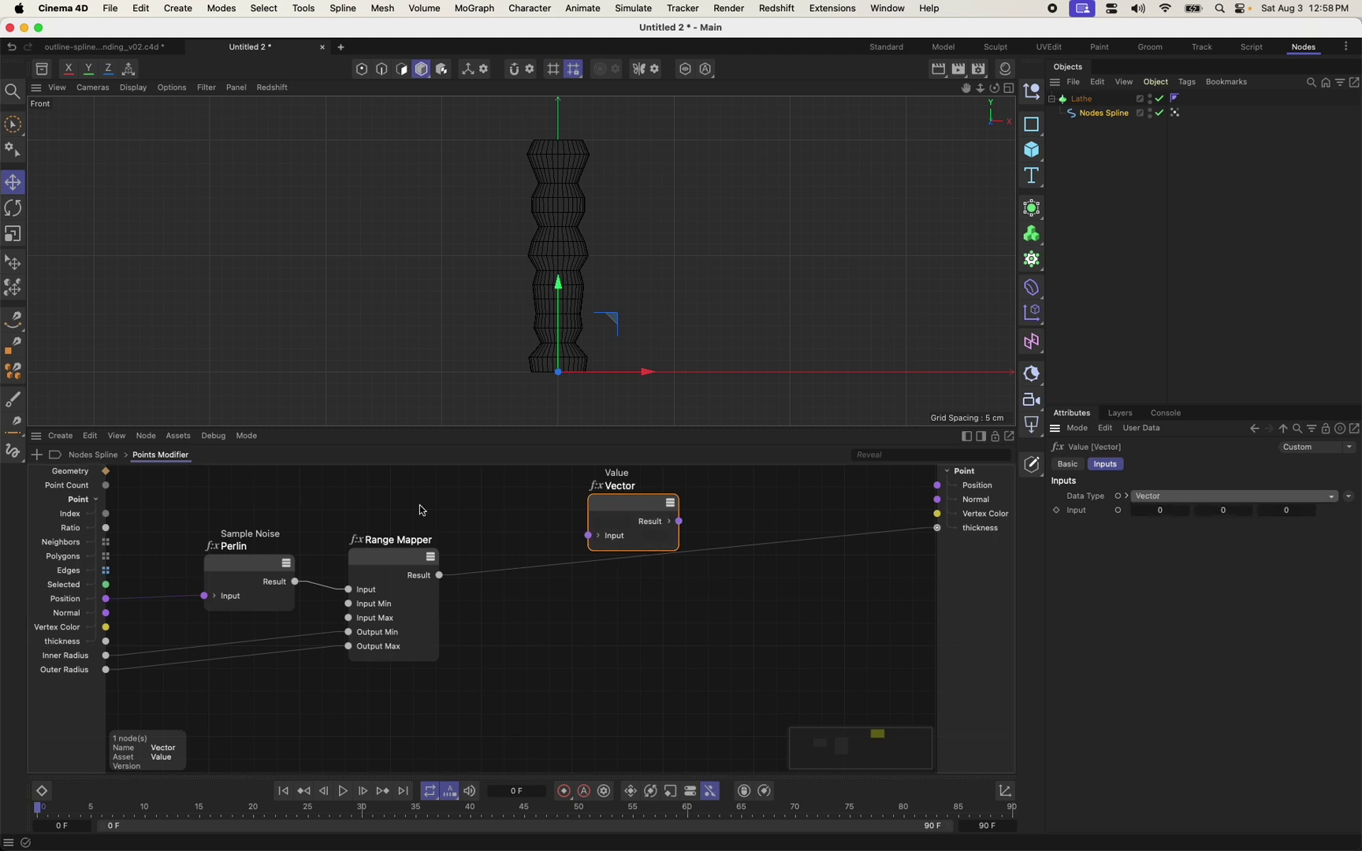
Shift the noise and Range Mapper nodes aside, then duplicate the Vector node and split the point Position into X, Y and Z.
drag(452, 681, 260, 556)
drag(255, 562, 389, 611)
click(504, 552)
ctrl+drag(645, 504, 244, 522)
drag(106, 599, 205, 545)
click(285, 531)
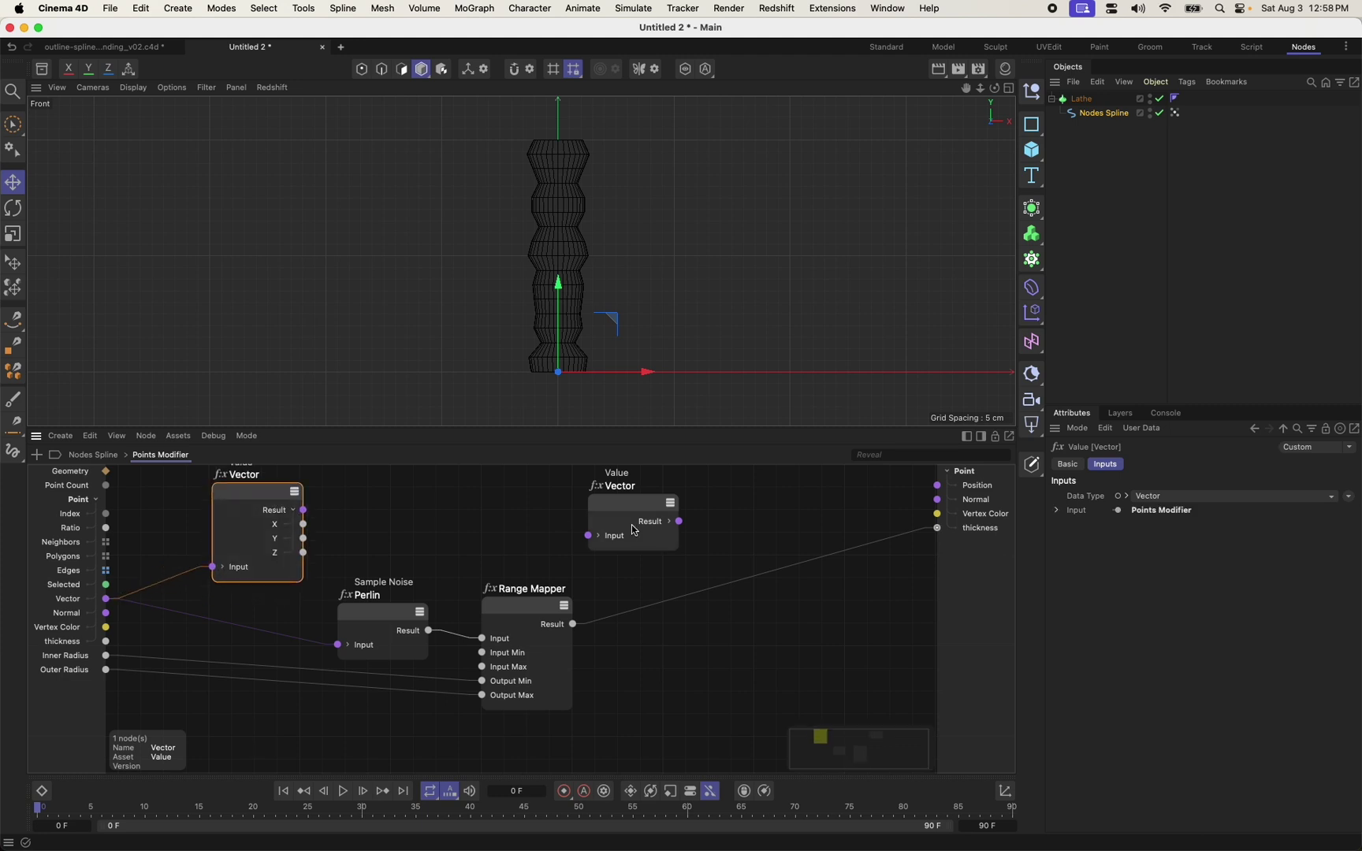
Combine the Range Mapper result as X with the original Y and Z in the second Vector node, and connect it to the point Position output.
click(600, 538)
drag(601, 516, 629, 476)
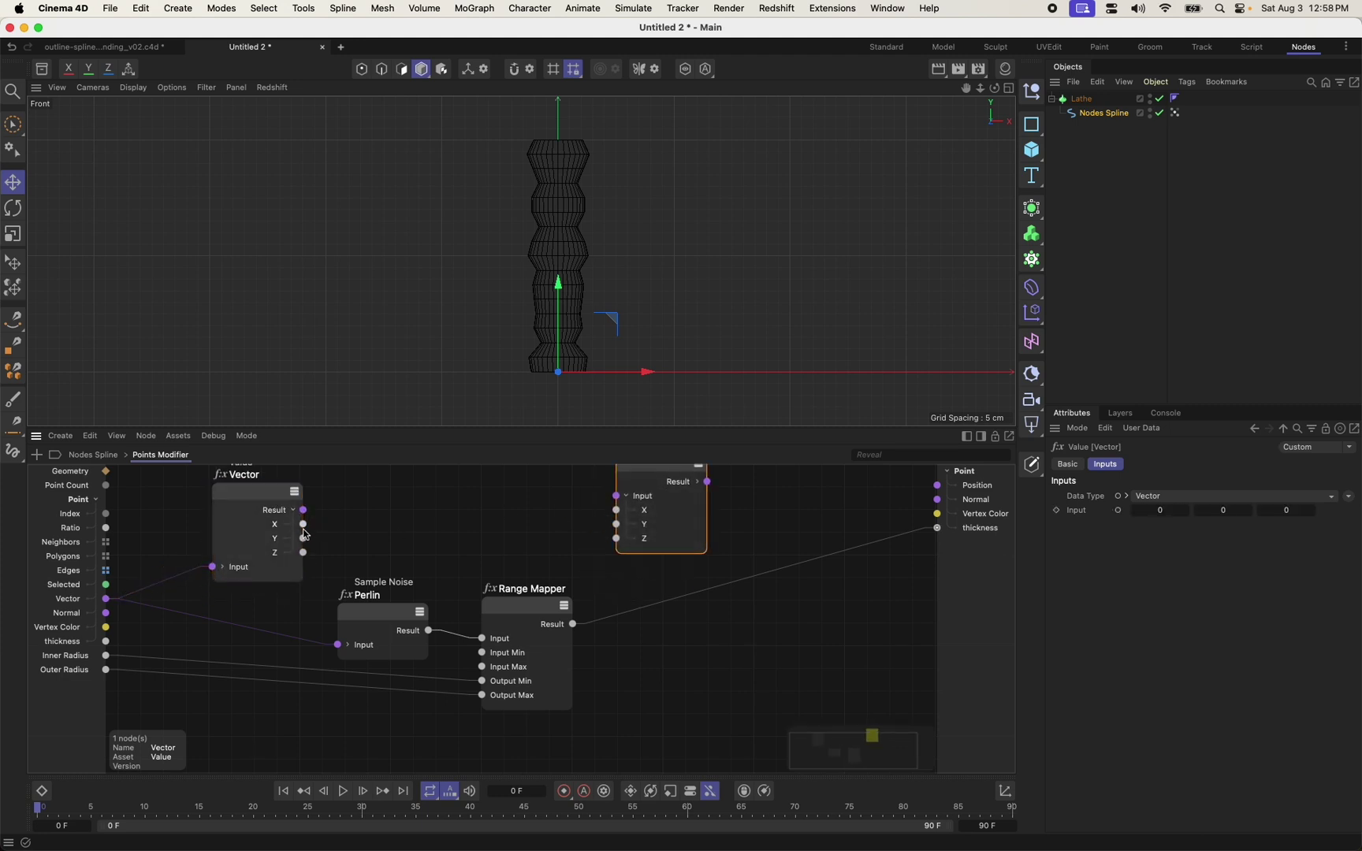
drag(303, 524, 616, 510)
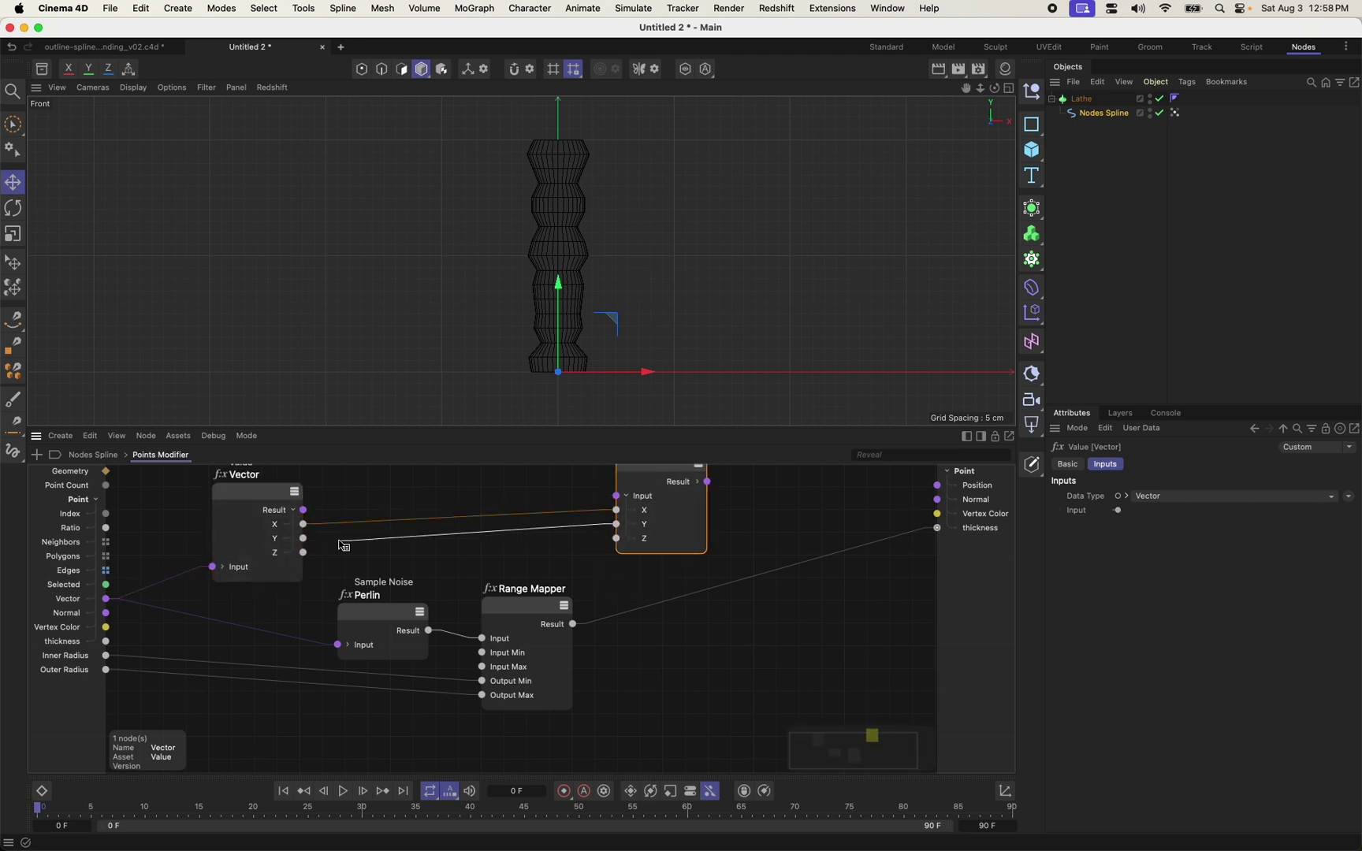
drag(334, 546, 617, 538)
drag(574, 625, 616, 510)
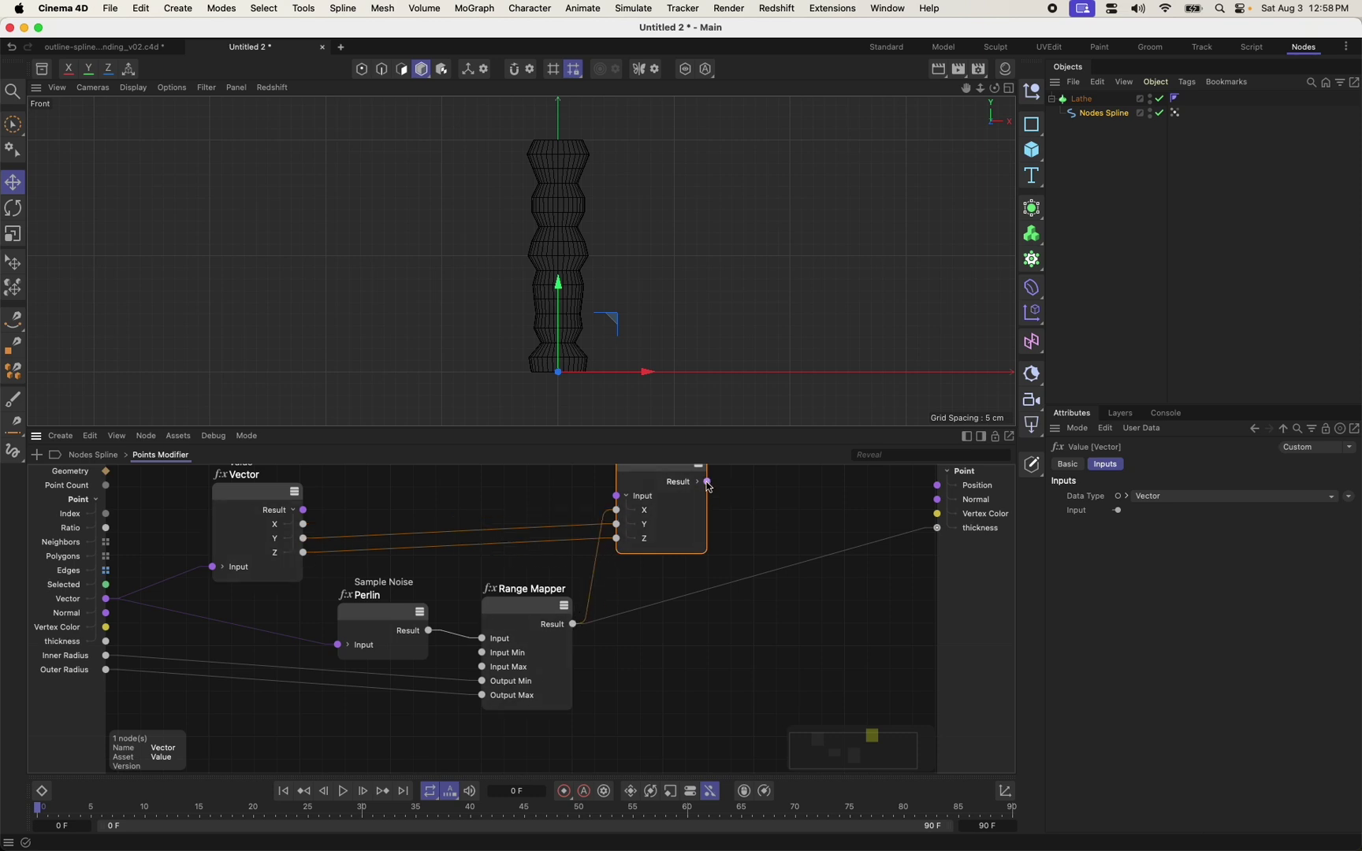
drag(708, 482, 940, 485)
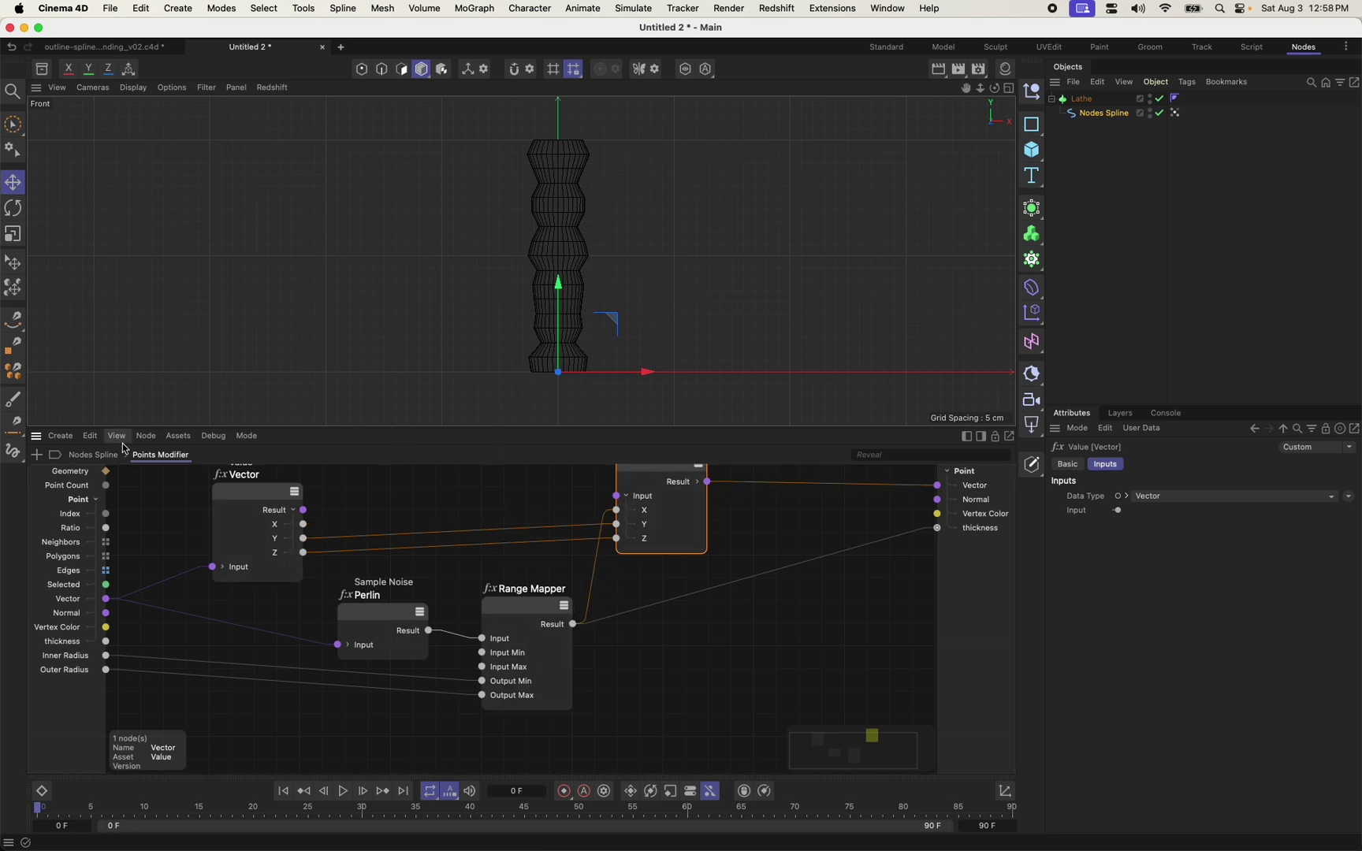
Connect the duplicated Points Modifier to the Nodes Spline's Geometry output and view the lathe in perspective.
click(98, 455)
drag(674, 672, 963, 471)
middle_click(634, 325)
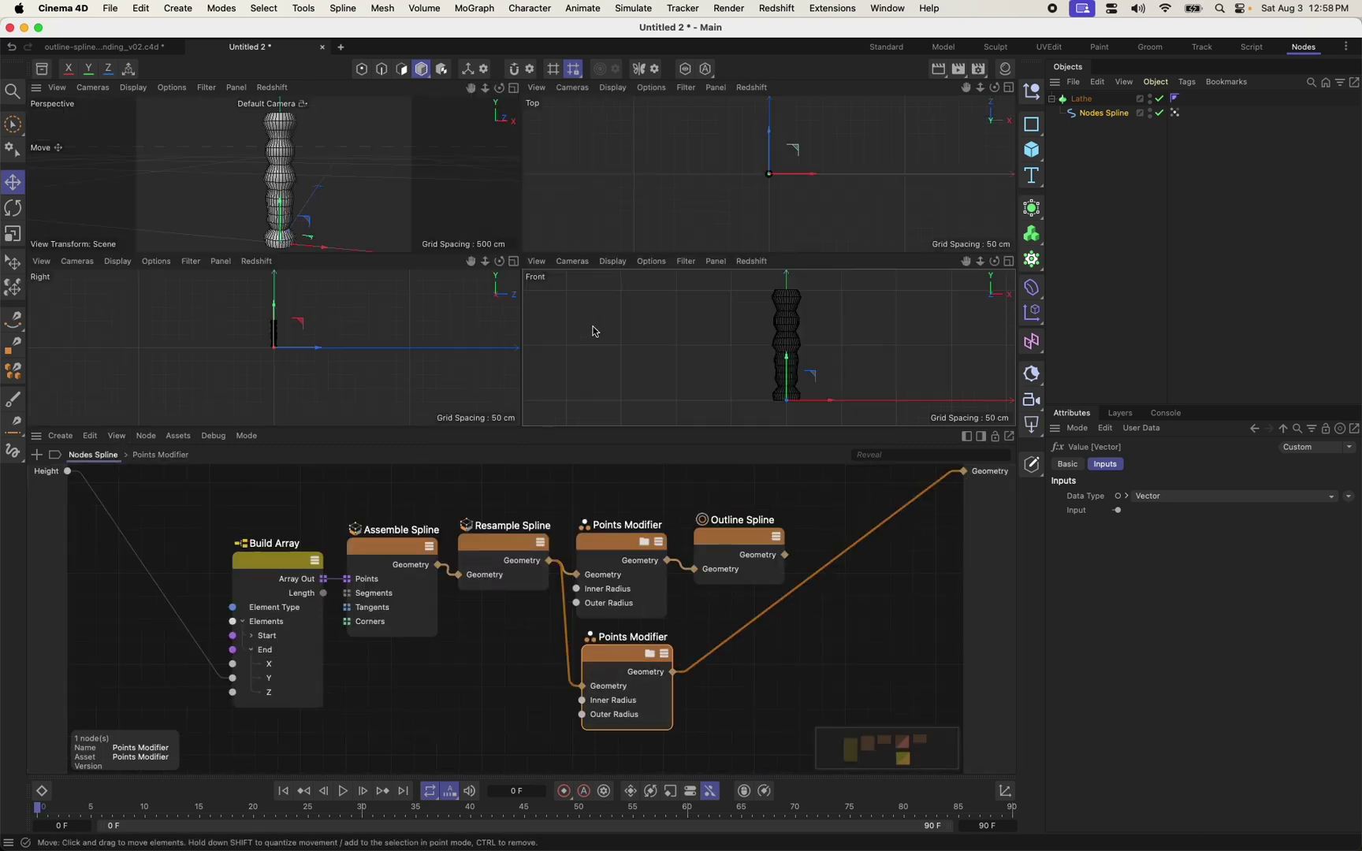
middle_click(366, 228)
alt+drag(489, 356, 528, 354)
Insert an Add Point to Spline node between the duplicated Points Modifier and the Geometry output.
click(760, 700)
key(shift+c)
text(add poin)
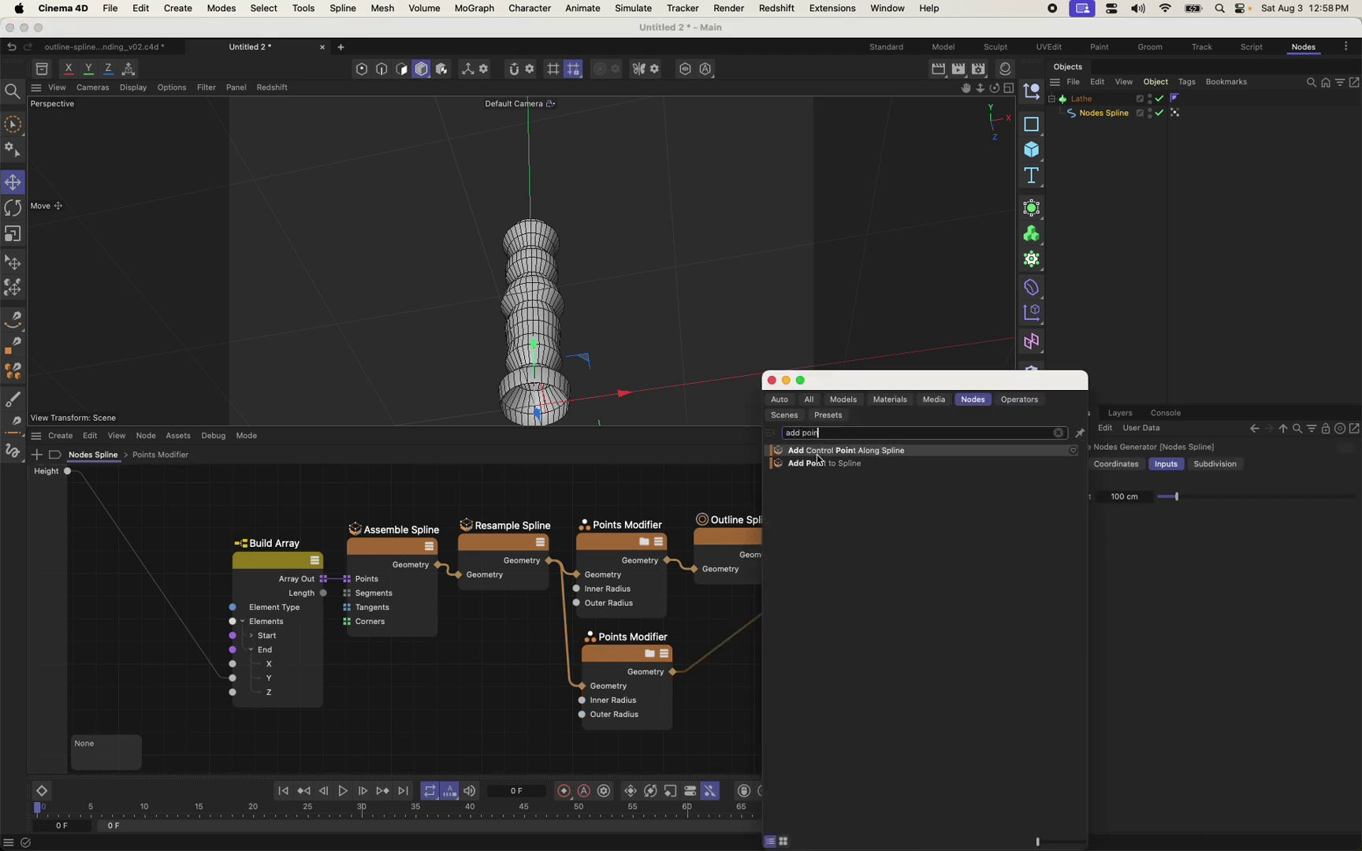
drag(820, 463, 744, 629)
Delete the duplicated Points Modifier and the Add Point to Spline node.
drag(774, 747, 580, 632)
alt+drag(584, 331, 599, 420)
alt+middle_drag(515, 251, 533, 349)
alt+drag(533, 349, 529, 381)
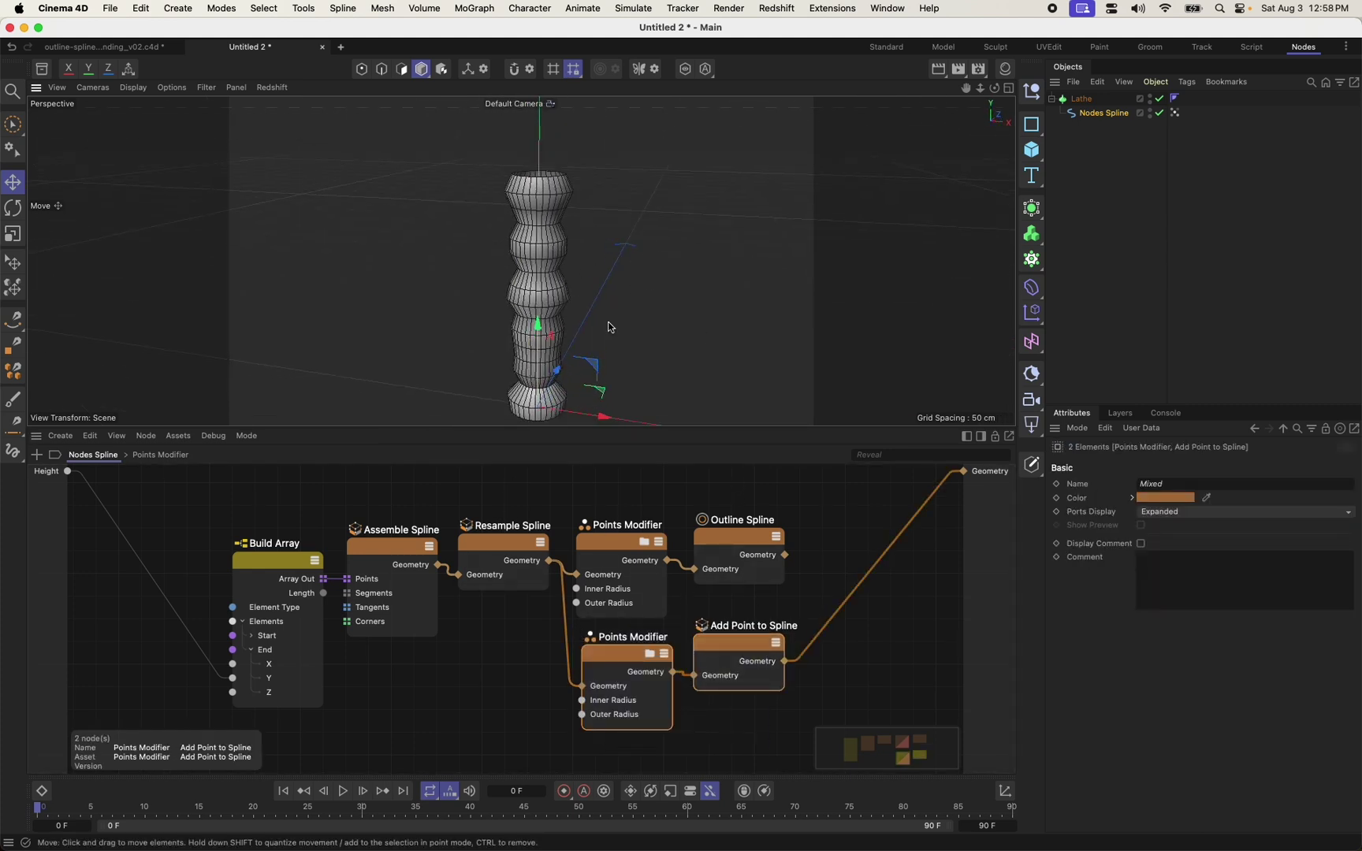
drag(731, 733, 605, 663)
key(Delete)
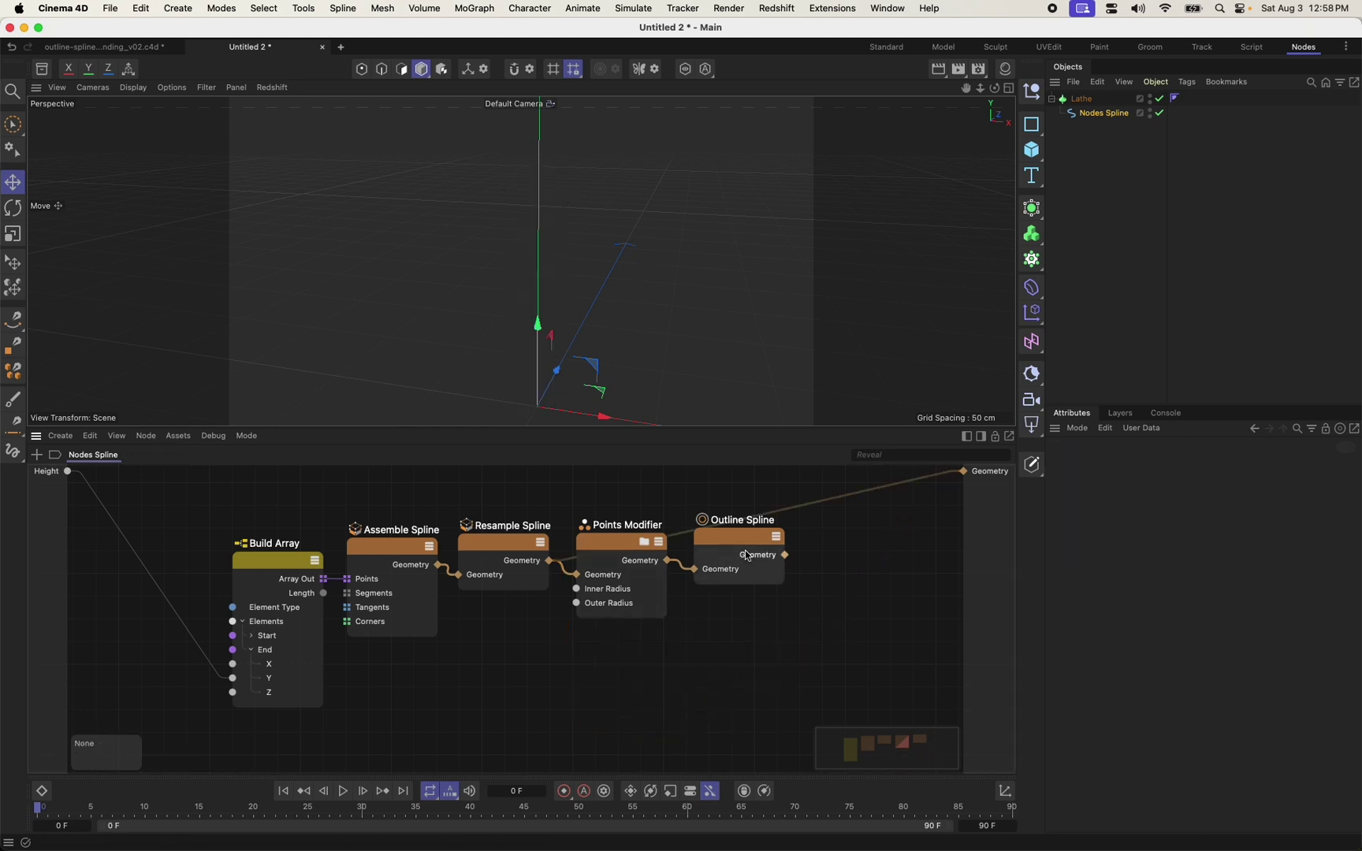
Connect the Outline Spline's geometry to the Nodes Spline's Geometry output.
double_click(745, 555)
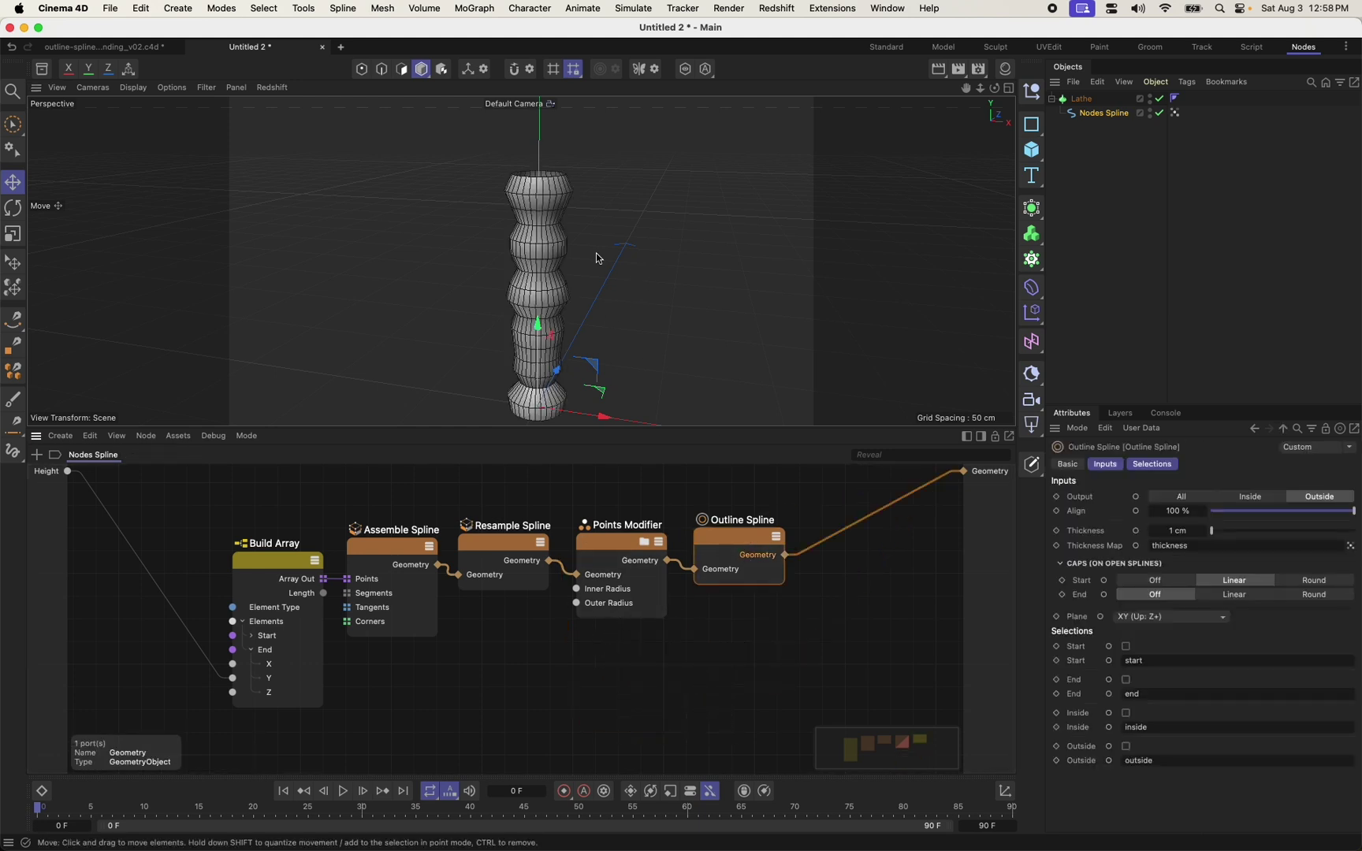
mouse_move(581, 243)
alt+mouse_down()
mouse_move(597, 375)
mouse_move(570, 229)
alt+mouse_up()
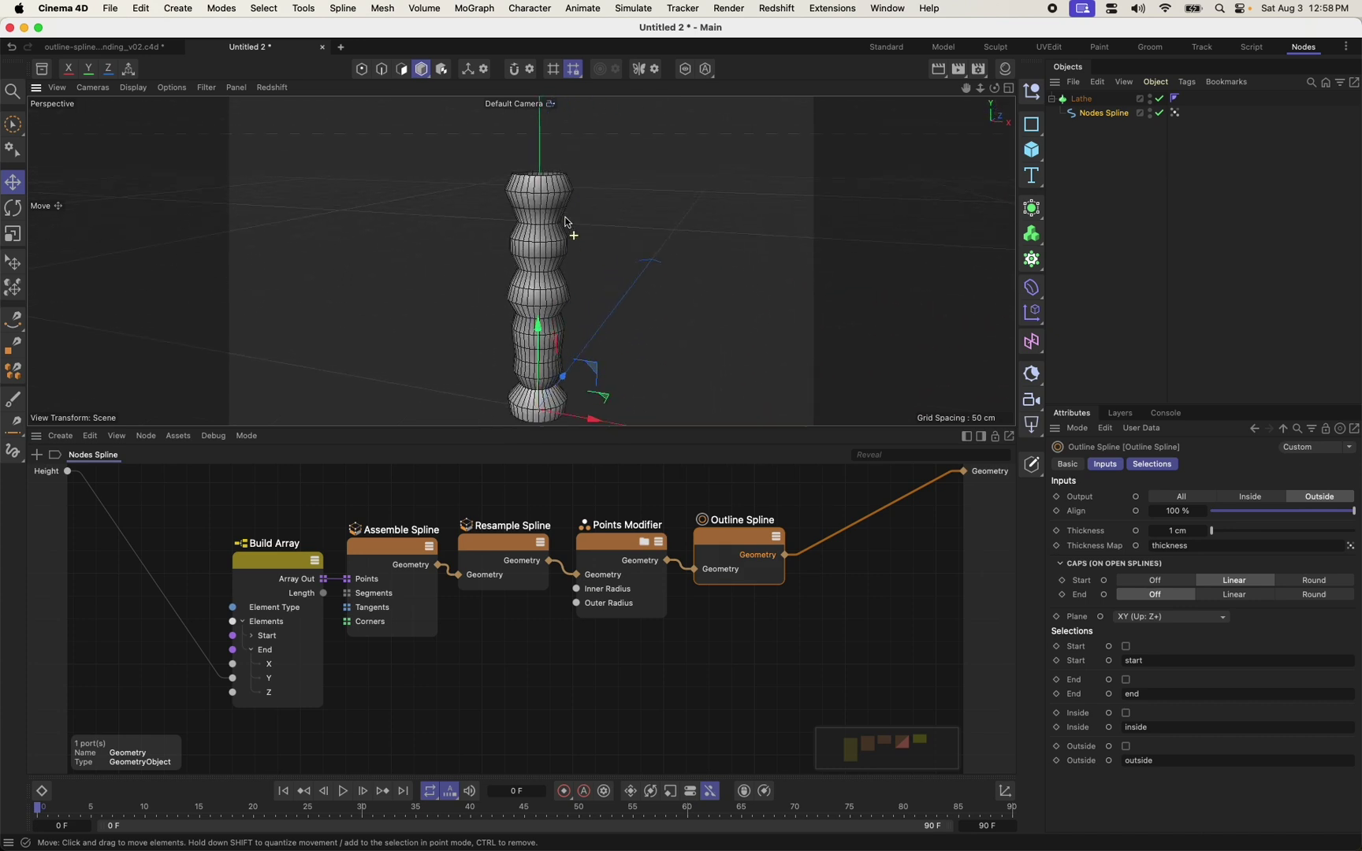
Inside the Points Modifier, expose the Perlin Sample Noise's Scale port and connect it as a new input of the modifier.
click(643, 543)
click(410, 560)
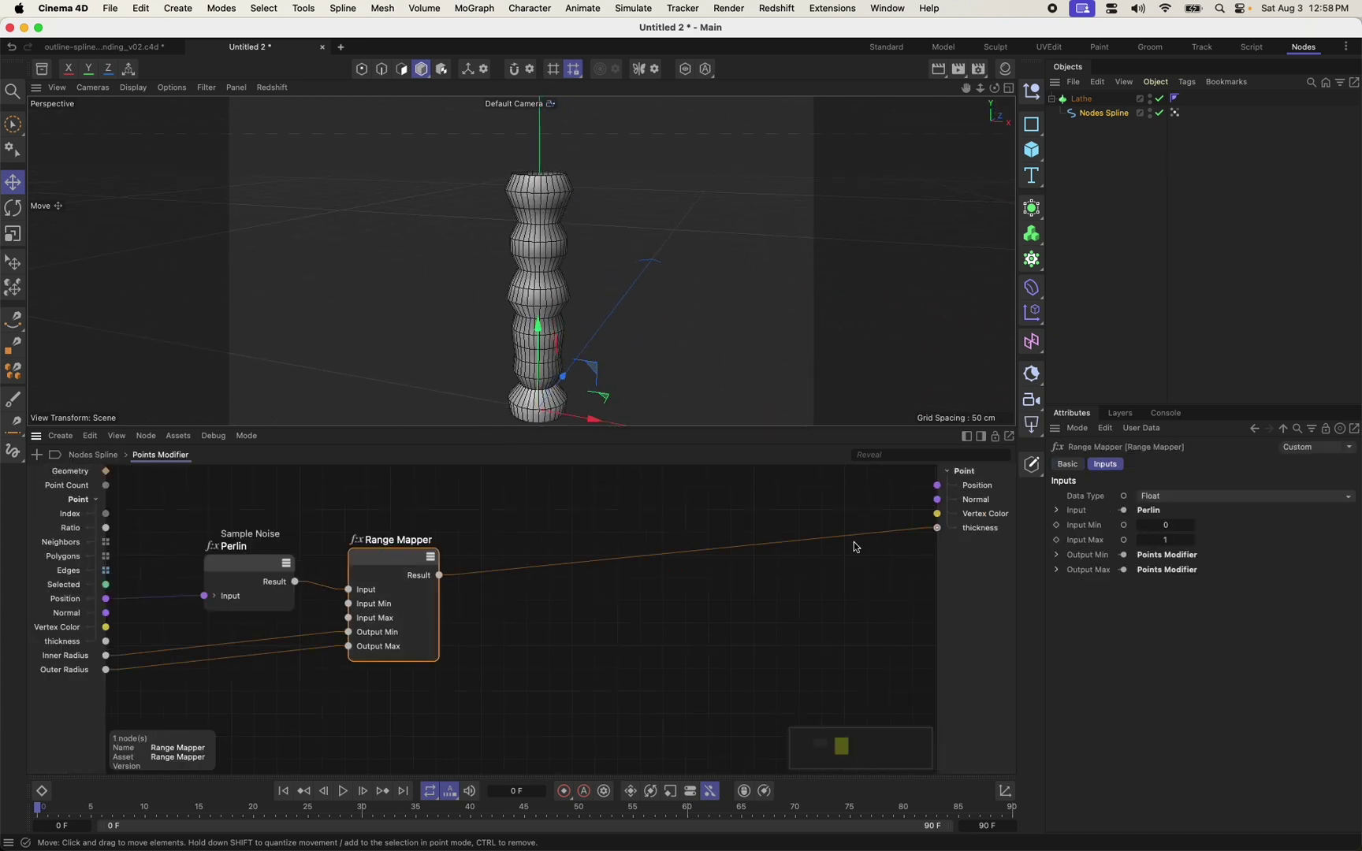
click(248, 554)
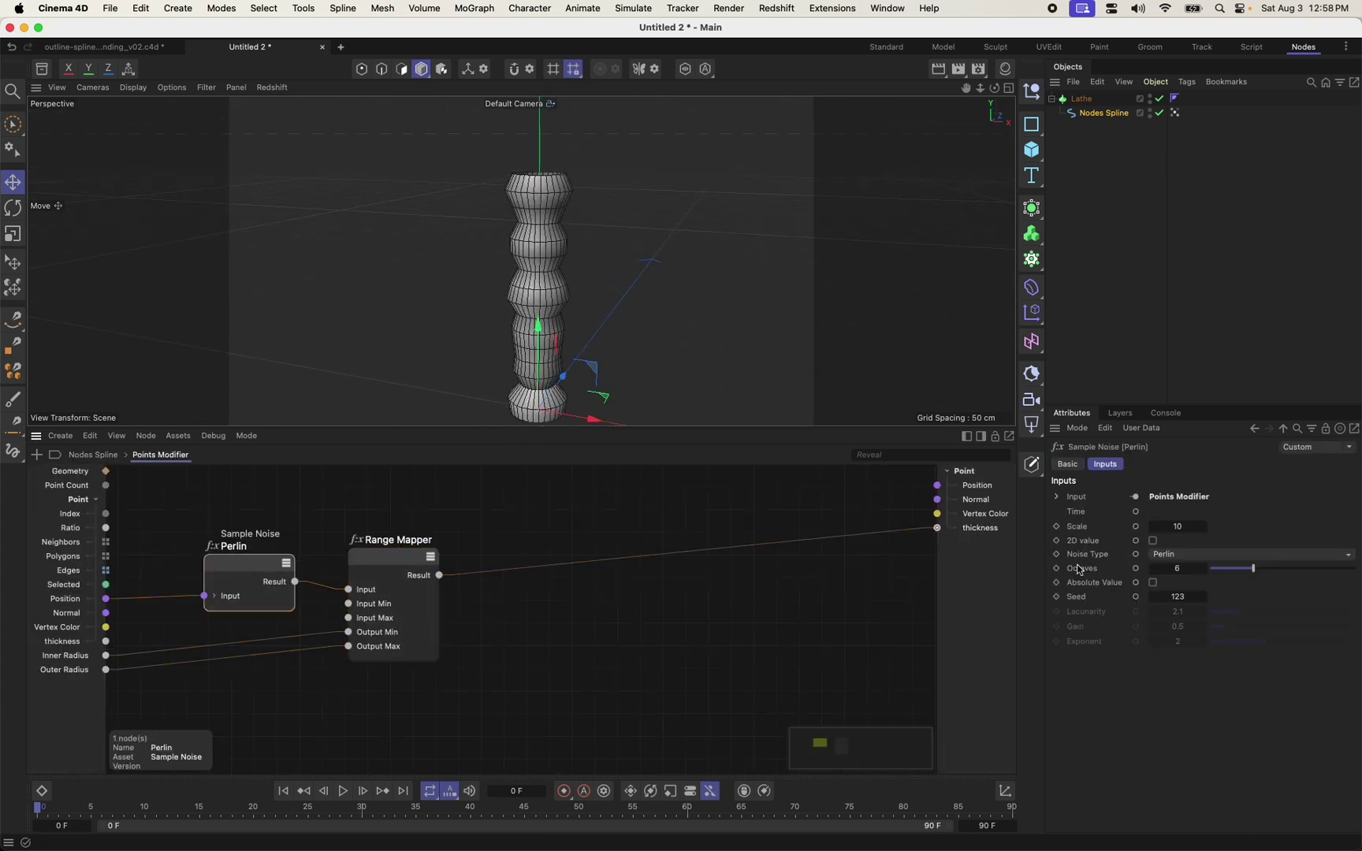
click(1136, 527)
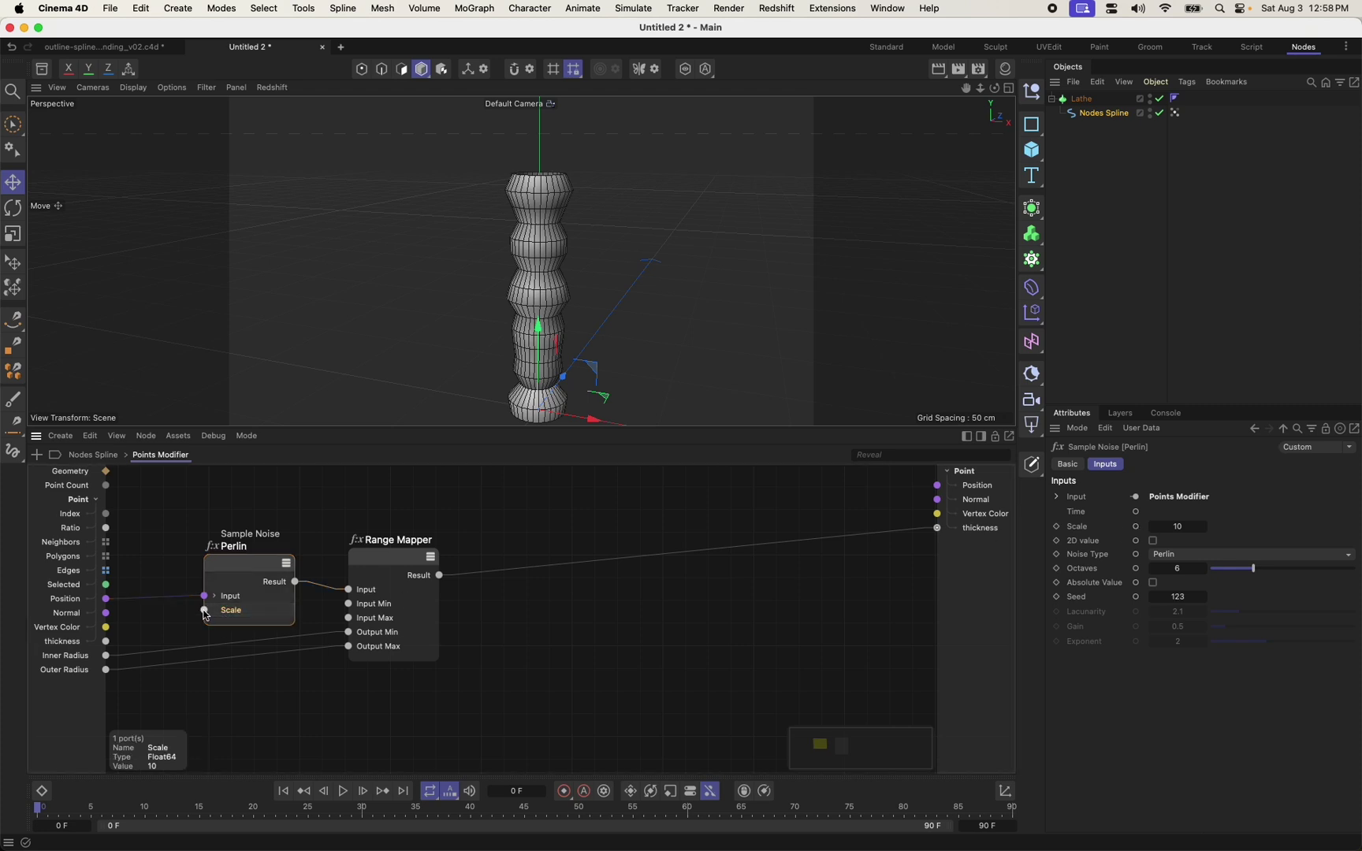
drag(204, 610, 78, 709)
Publish the Points Modifier's Inner Radius, Outer Radius and Scale ports as inputs of the Nodes Spline.
click(91, 455)
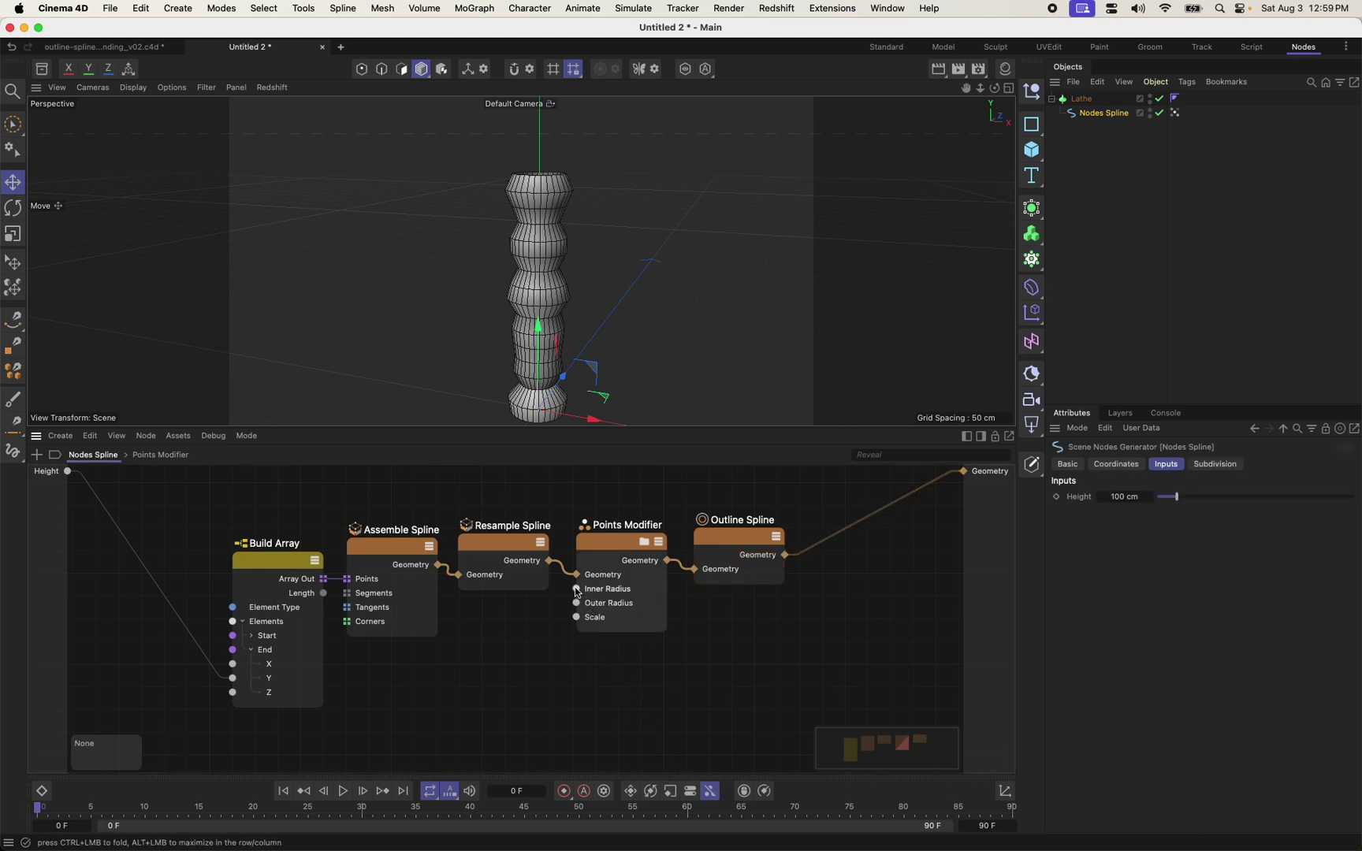
drag(578, 593, 505, 635)
click(532, 637)
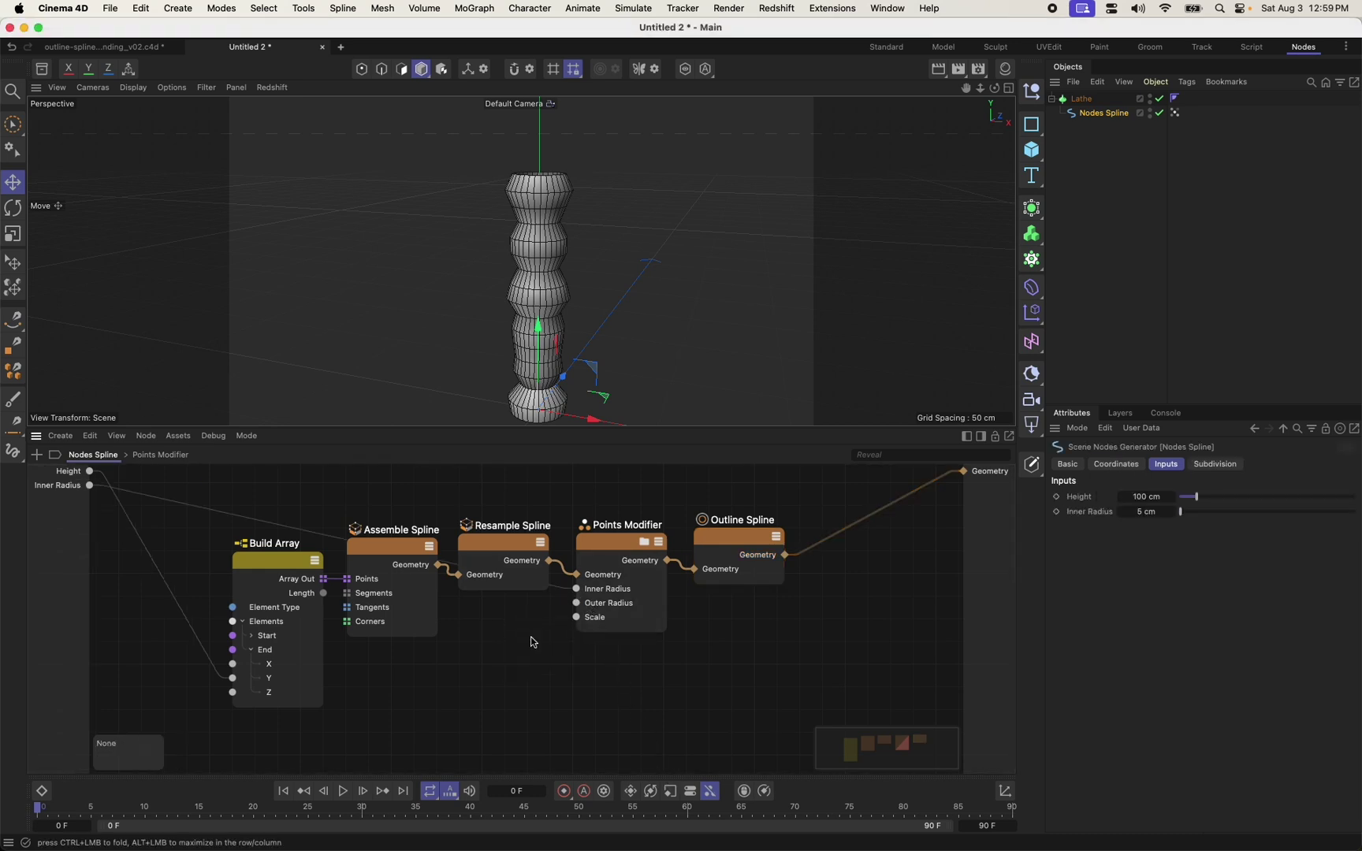
drag(578, 604, 544, 637)
click(522, 633)
click(549, 643)
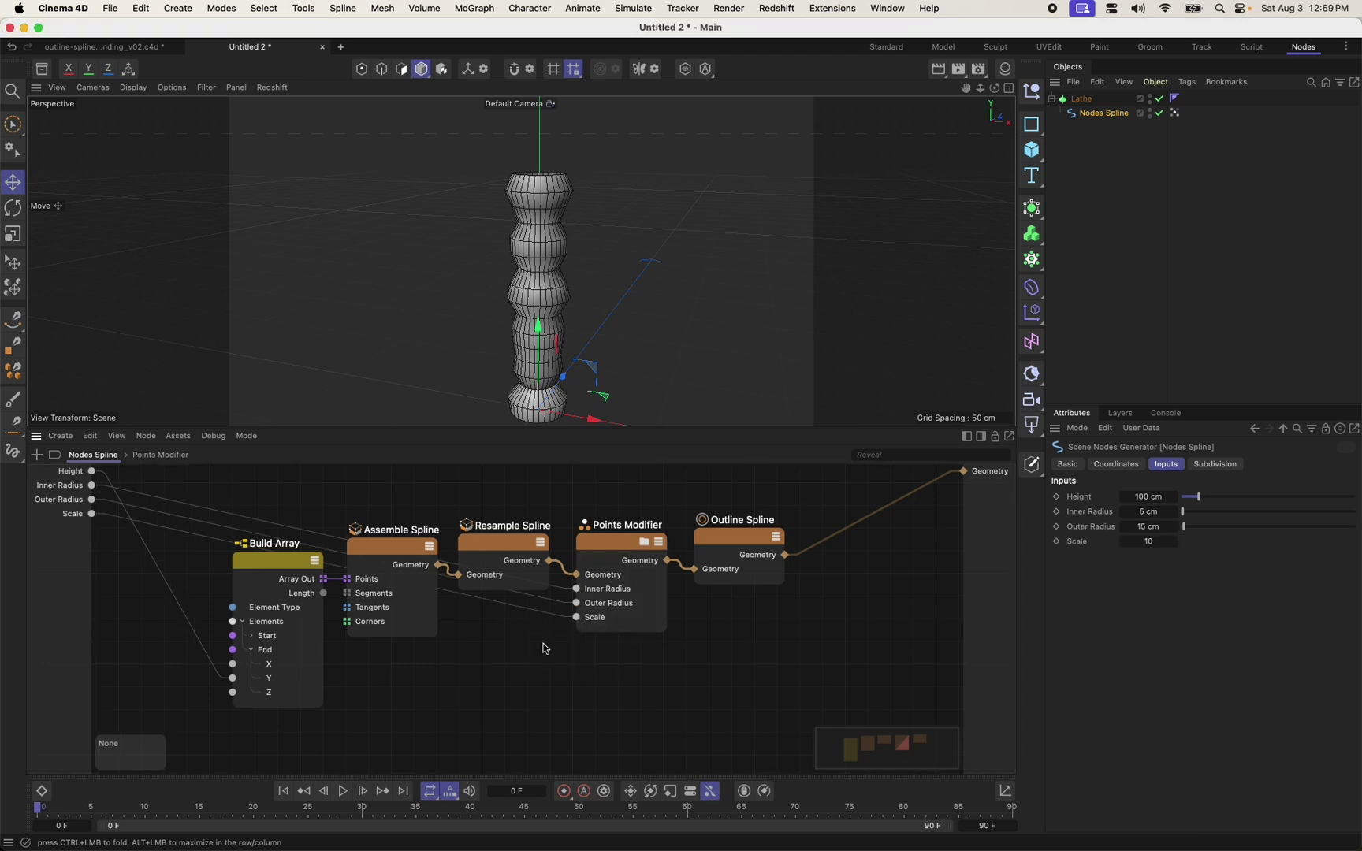
Rename the Nodes Spline's Scale input as Noise Scale.
double_click(69, 517)
text(Noise Scale)
key(Return)
Inside the Points Modifier, expose the Perlin noise's Seed port and connect it as a new input of the modifier.
click(638, 542)
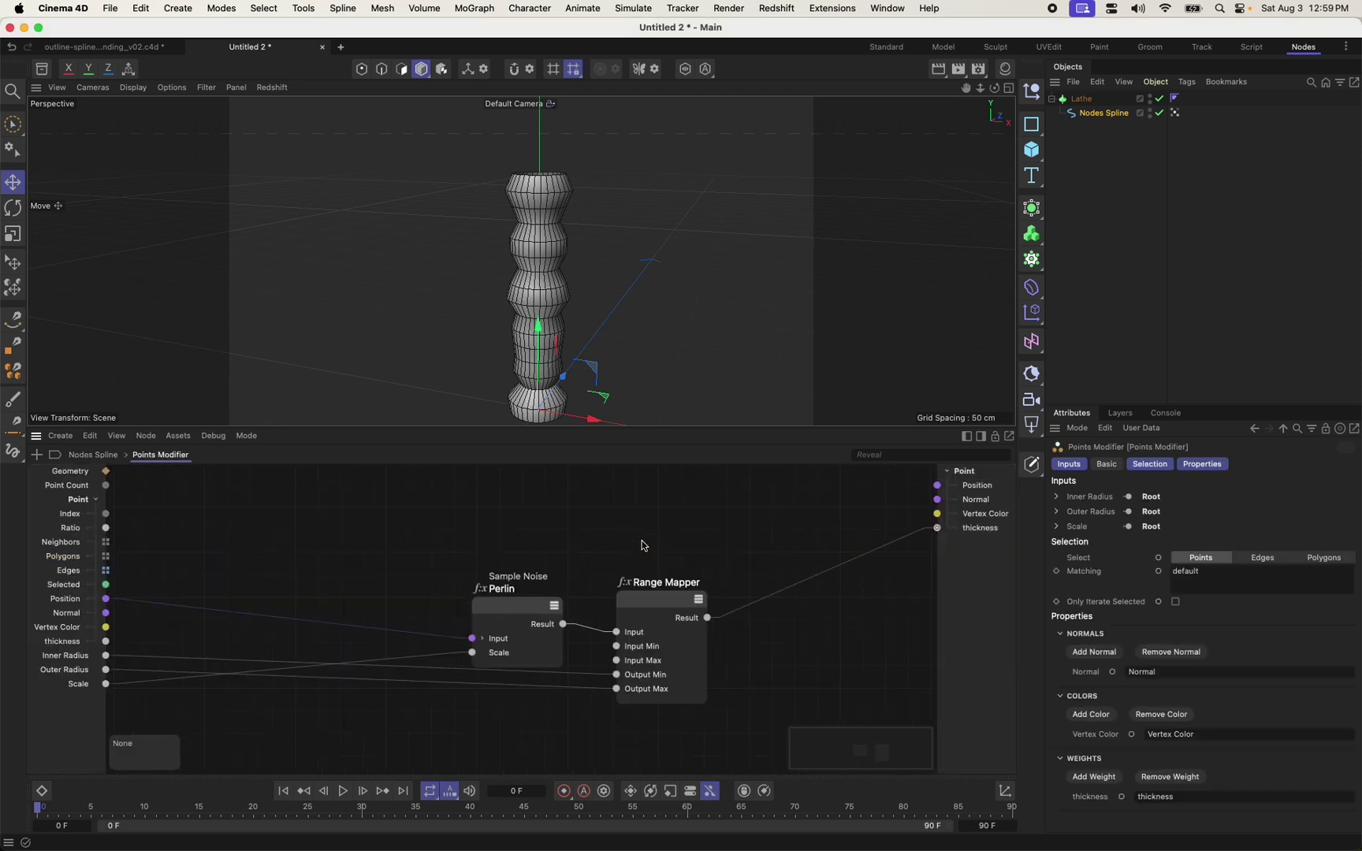
click(551, 633)
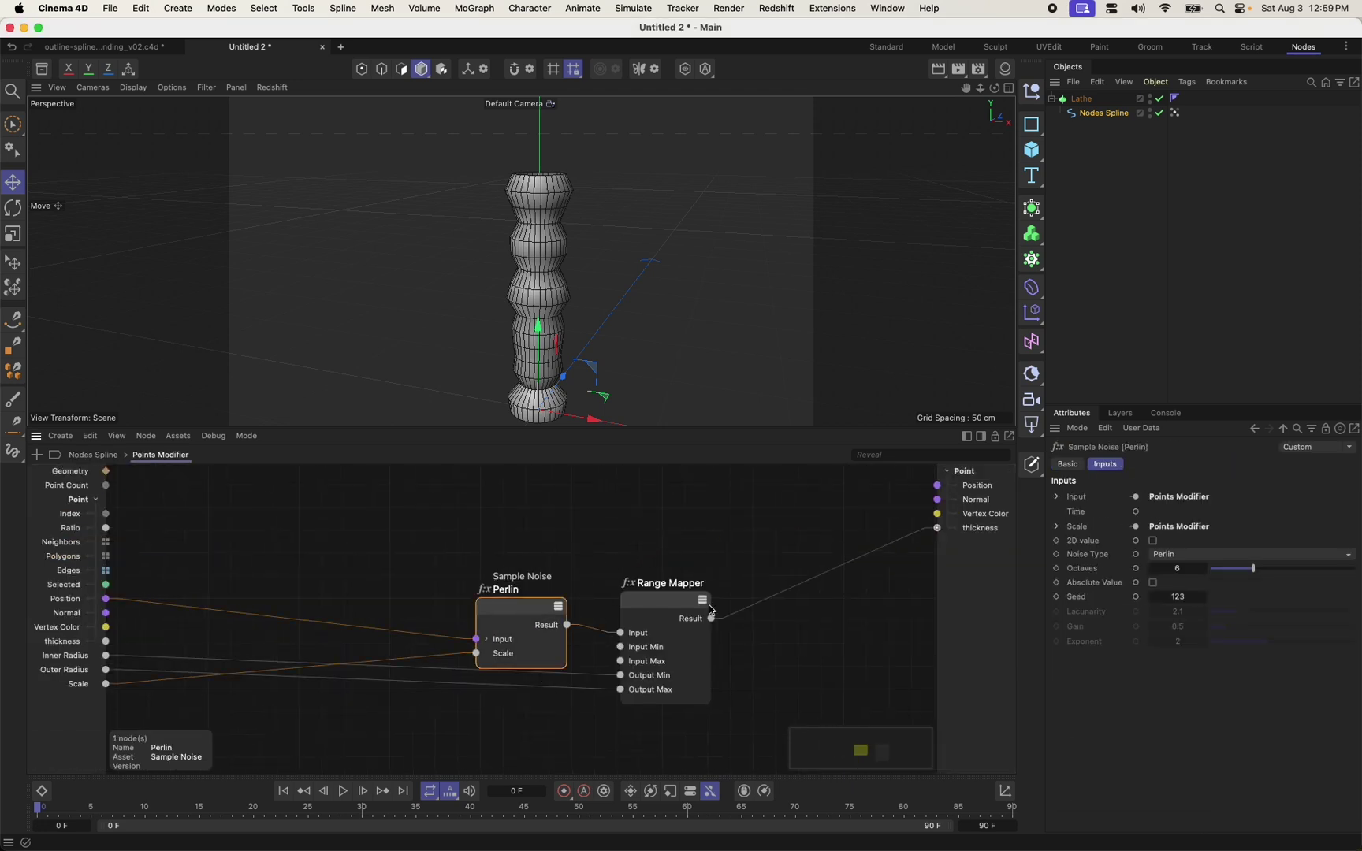
click(1136, 597)
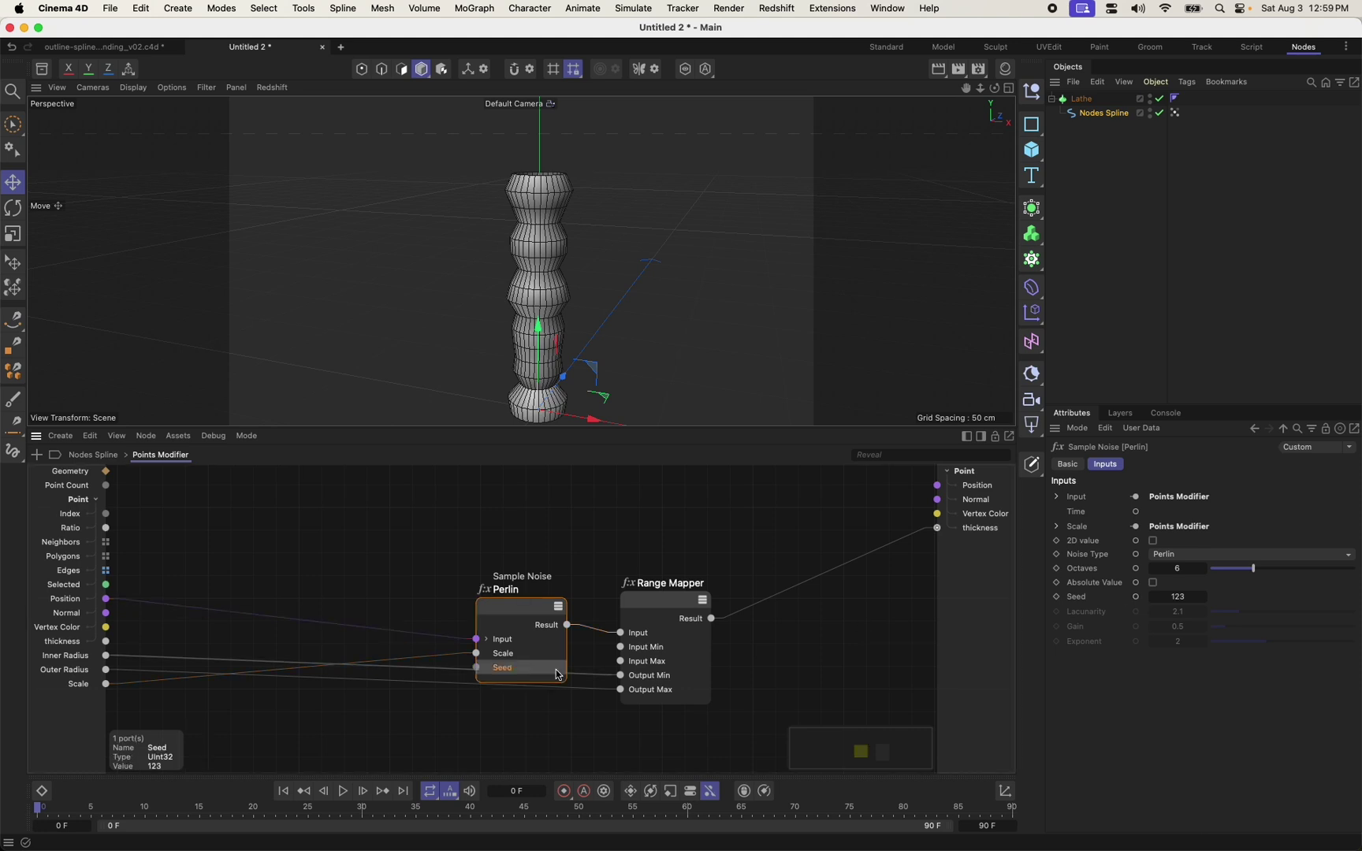
drag(477, 669, 344, 717)
click(381, 725)
Publish the Points Modifier's Seed port as an input of the Nodes Spline.
click(93, 454)
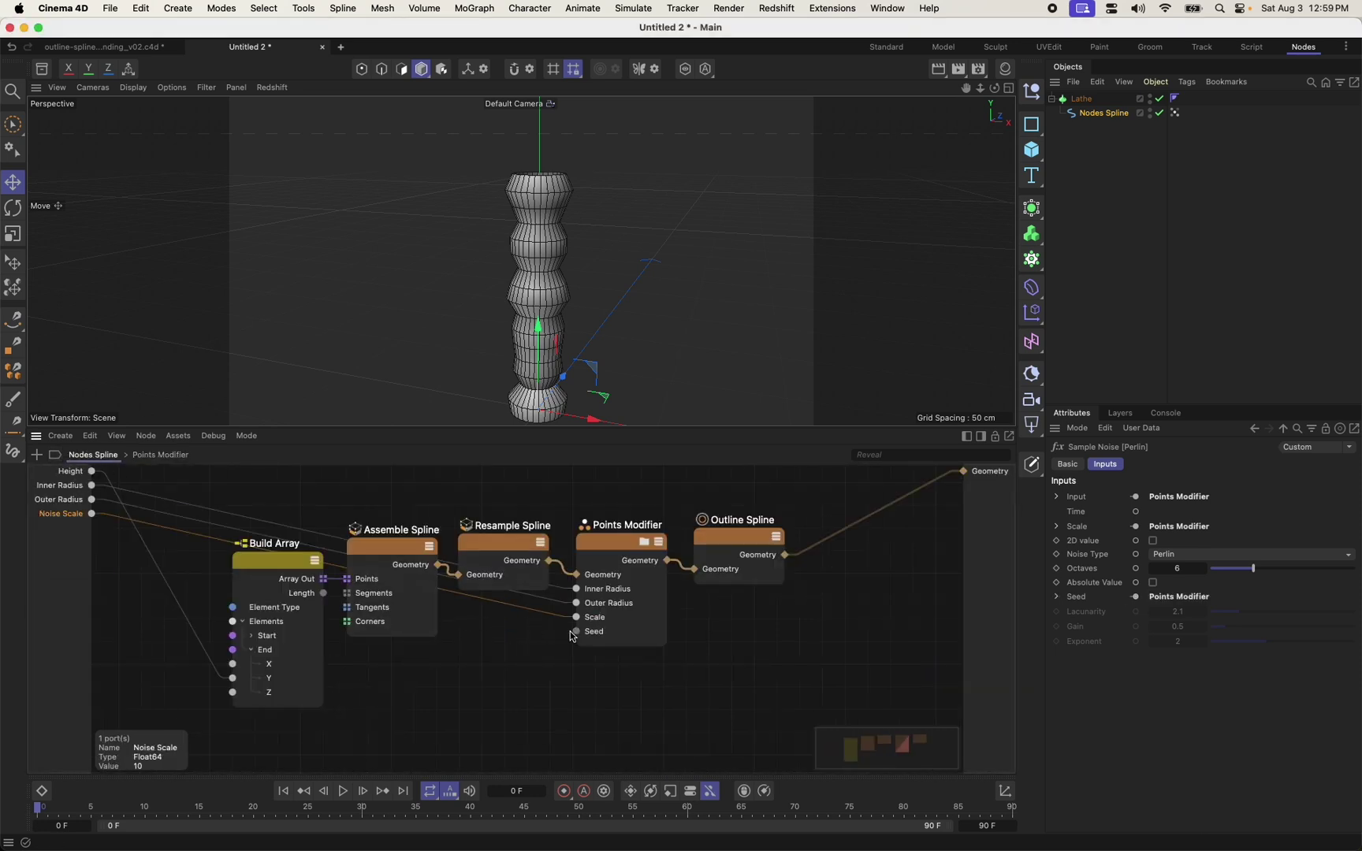
drag(575, 631, 520, 648)
click(548, 660)
click(401, 734)
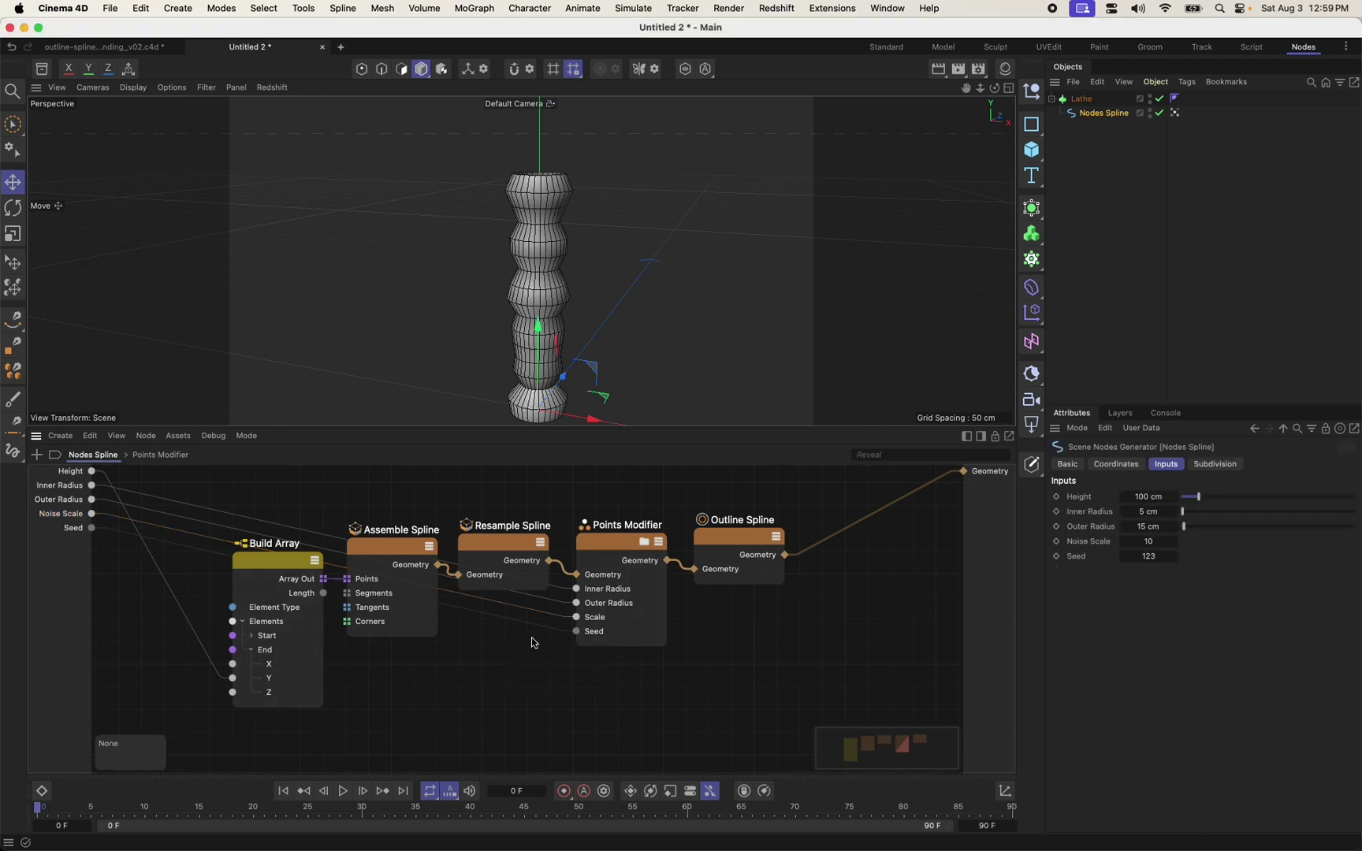
Try Noise Scale values of 0.1 and 0.025 on the Nodes Spline and settle on 0.07.
drag(1173, 556, 1152, 544)
key(super+z)
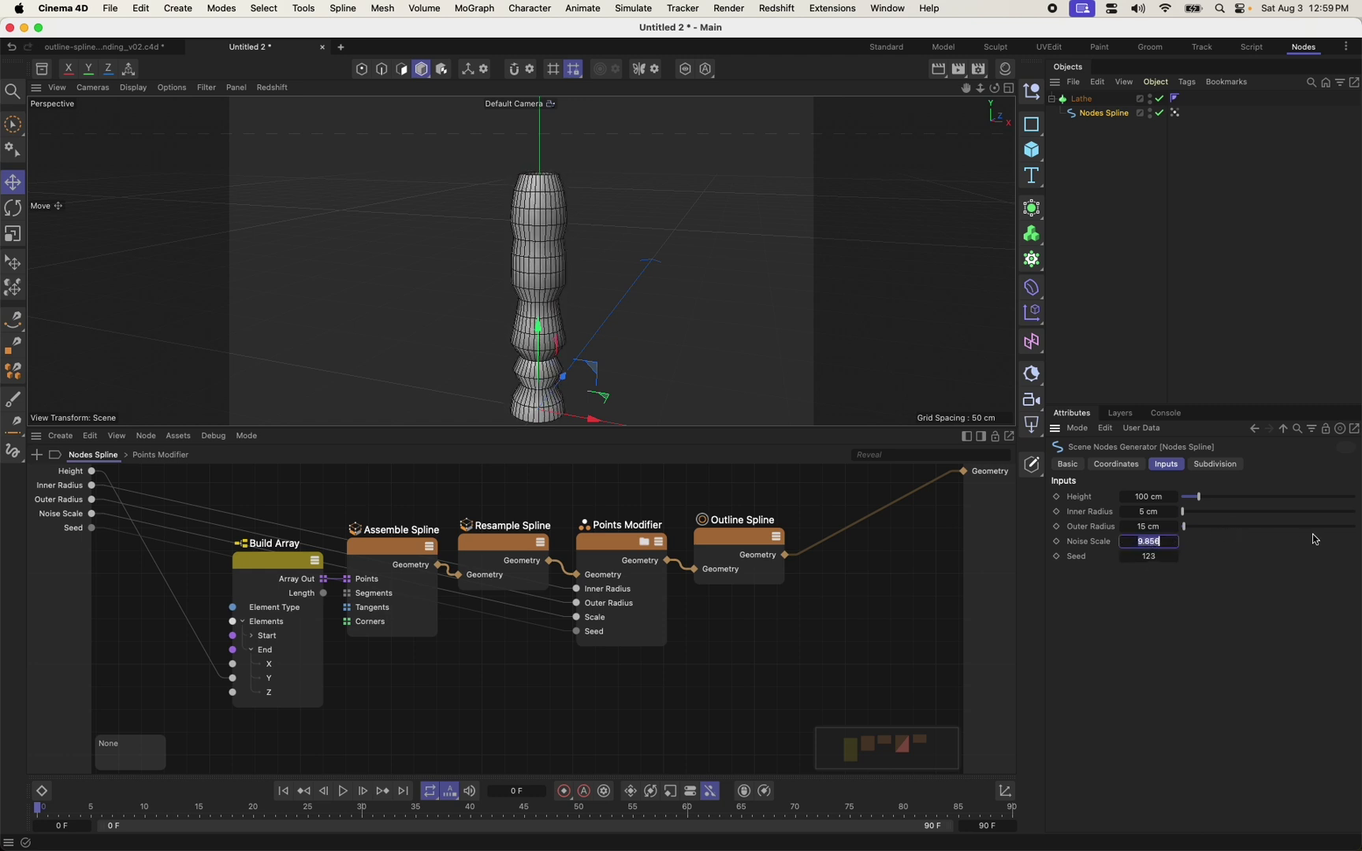
key(BackSpace)
text(.1)
key(Return)
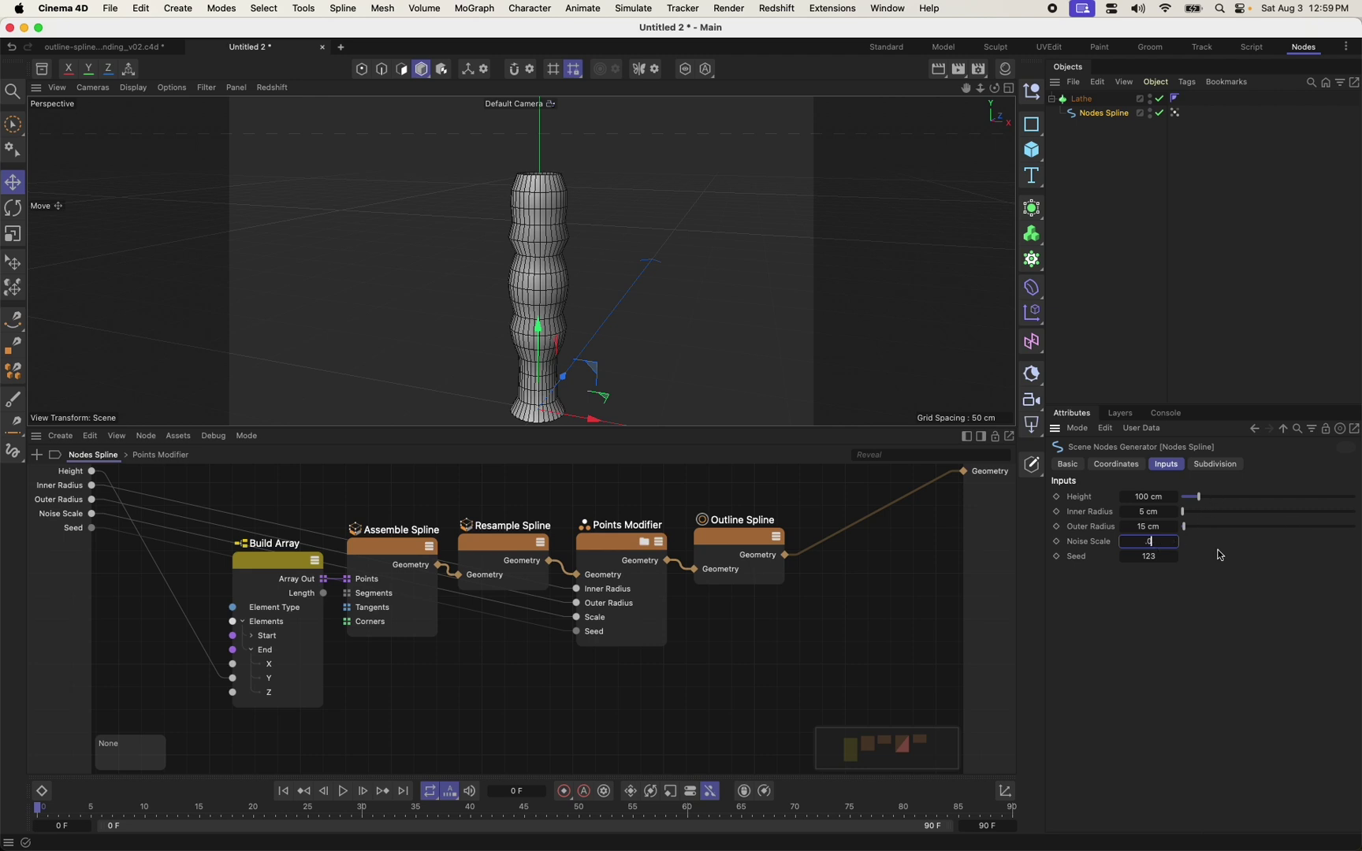
text(.025)
key(Return)
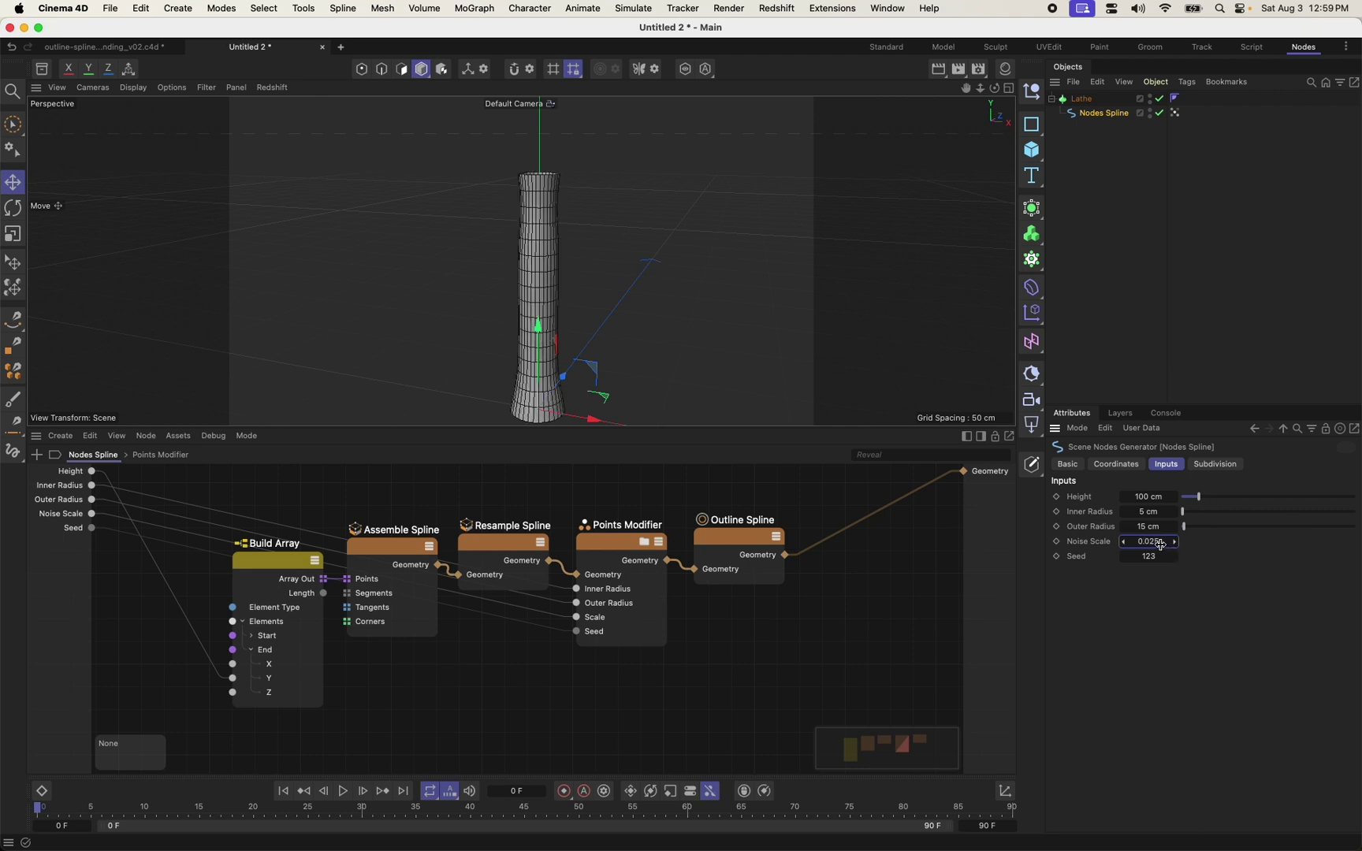
mouse_move(1160, 544)
mouse_down()
mouse_move(1190, 544)
mouse_move(1162, 539)
mouse_up()
Set the Nodes Spline's Inner Radius to 10 cm and its Outer Radius to 30 cm.
click(1156, 516)
text(10)
key(Tab)
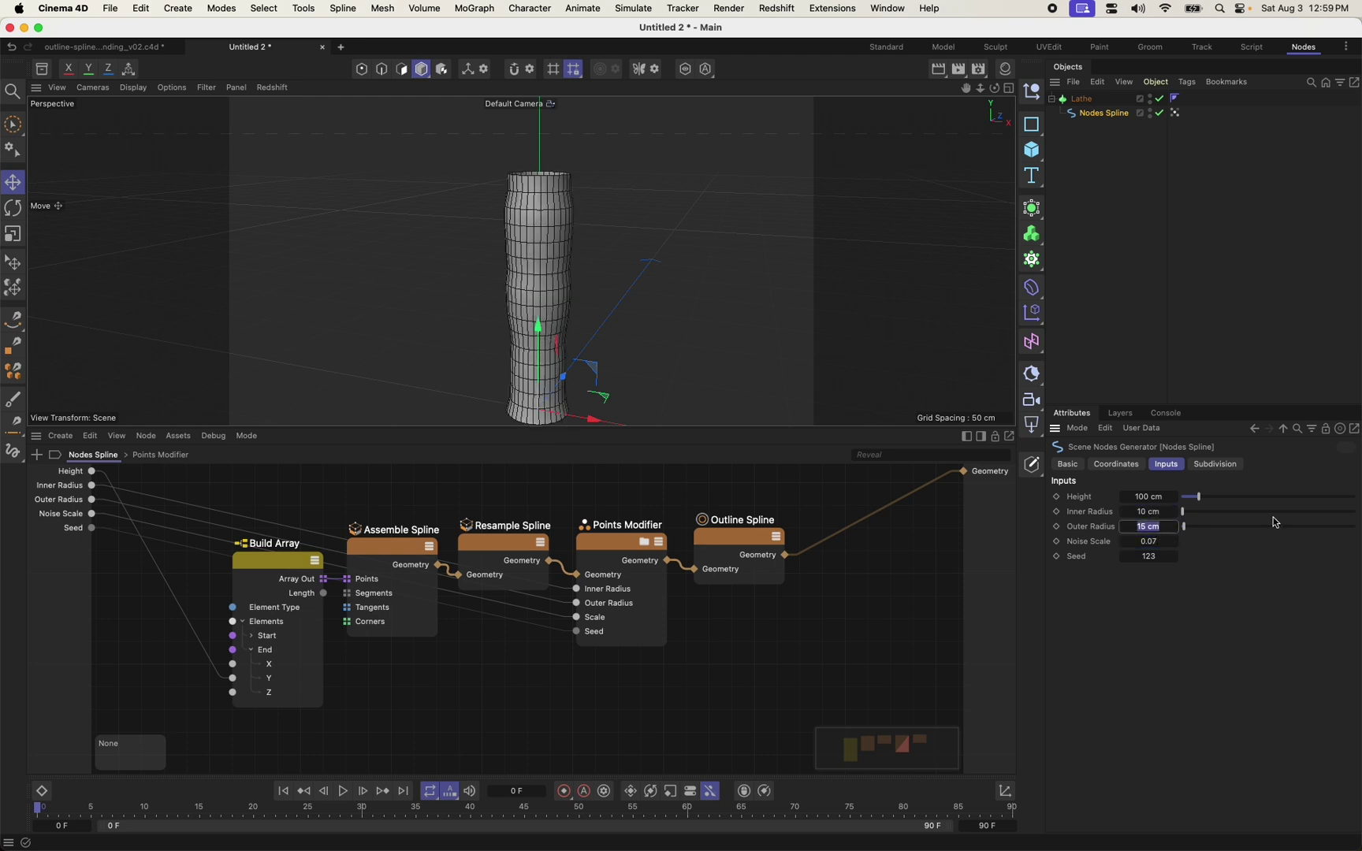
text(30)
key(Return)
alt+drag(622, 344, 490, 279)
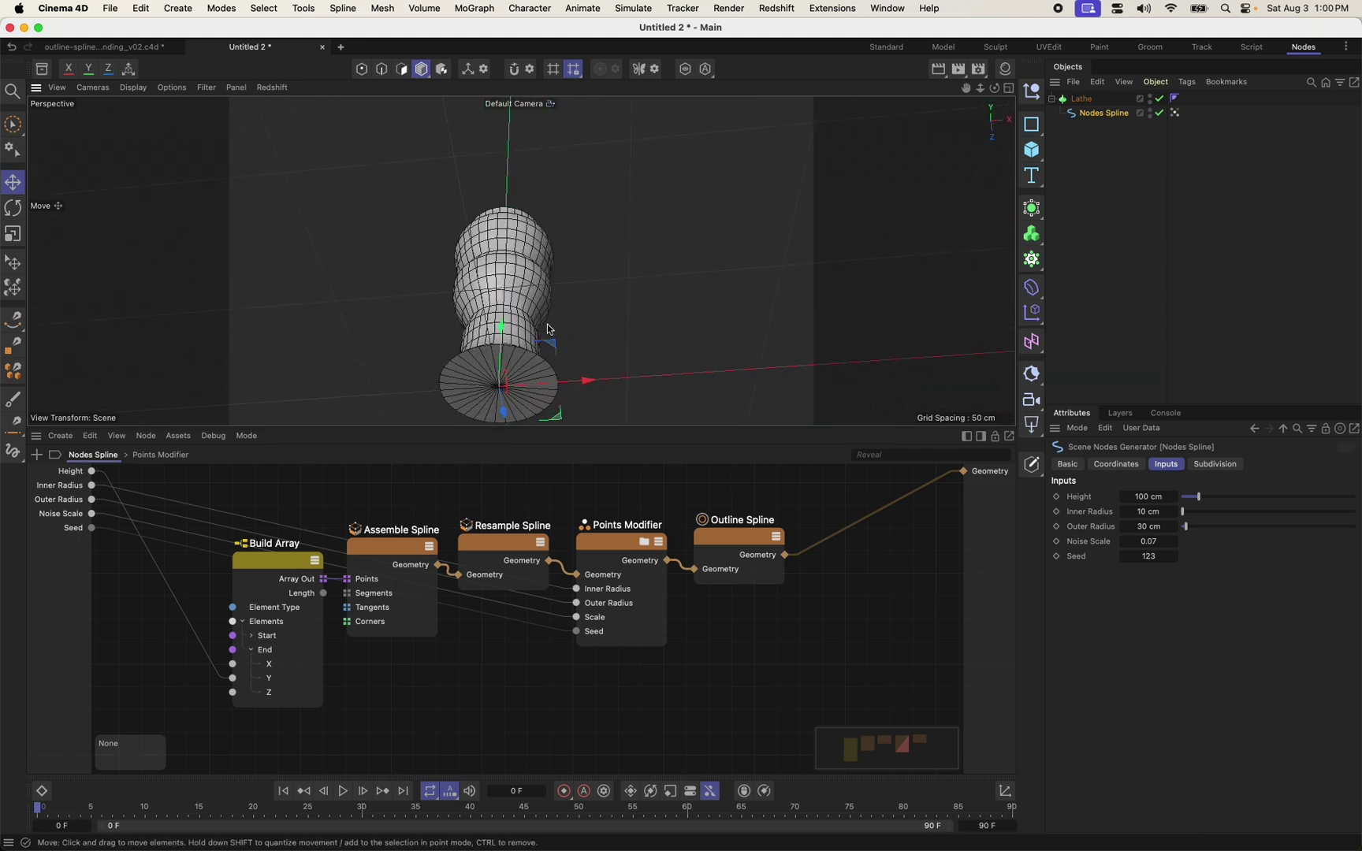
alt+drag(592, 307, 503, 404)
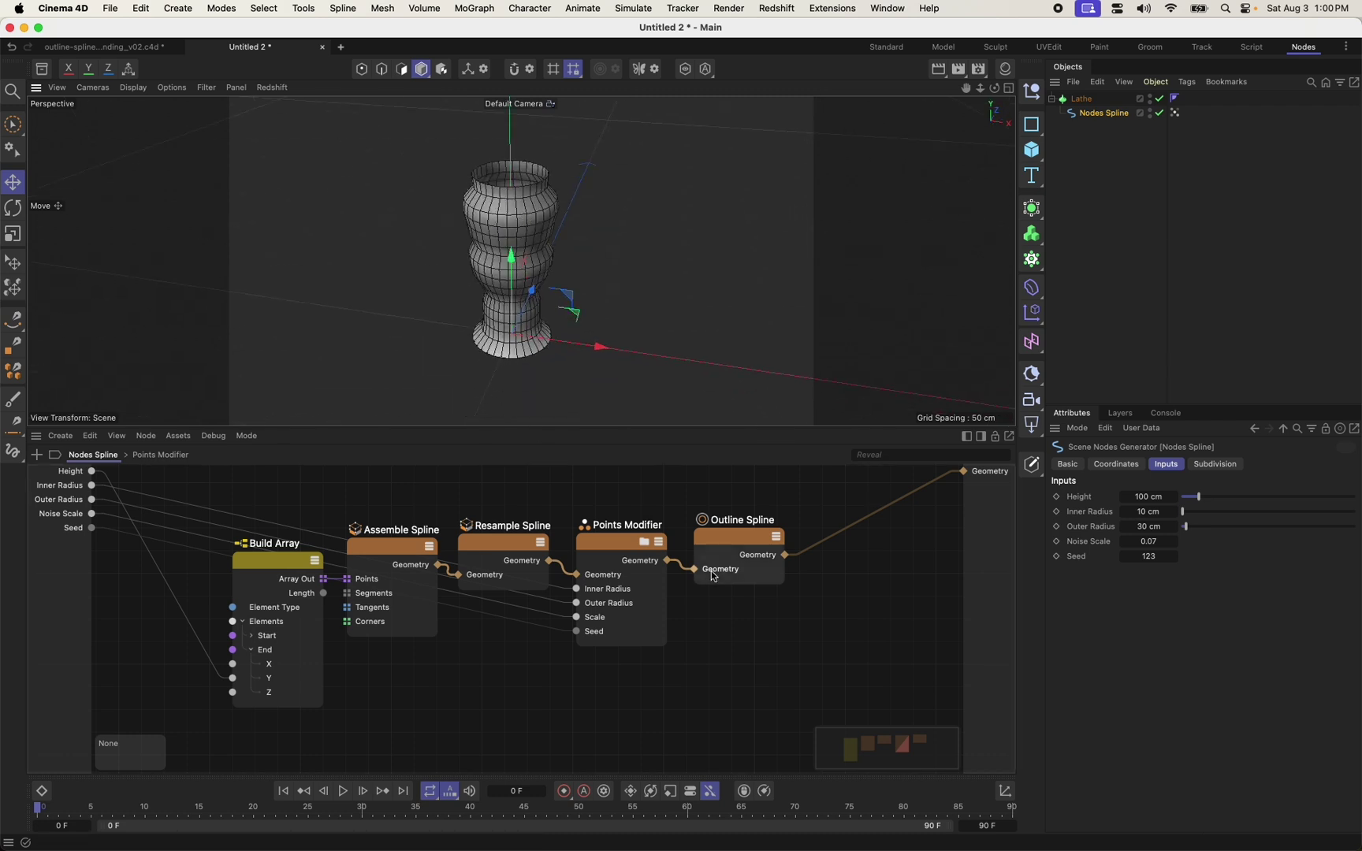
Insert a Resample Spline node between the Outline Spline and the Geometry output, using Step mode with Uniform enabled.
double_click(859, 608)
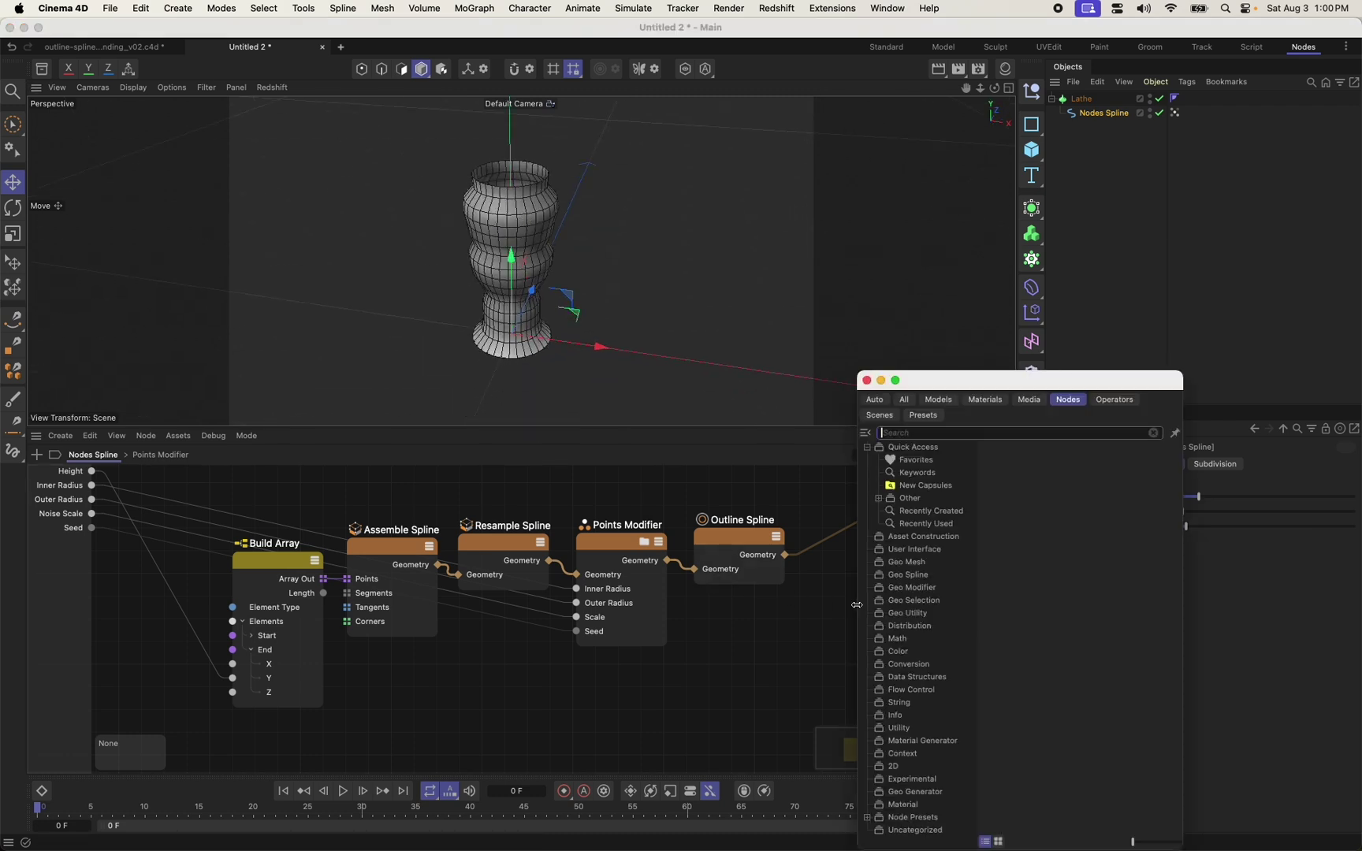
text(resam)
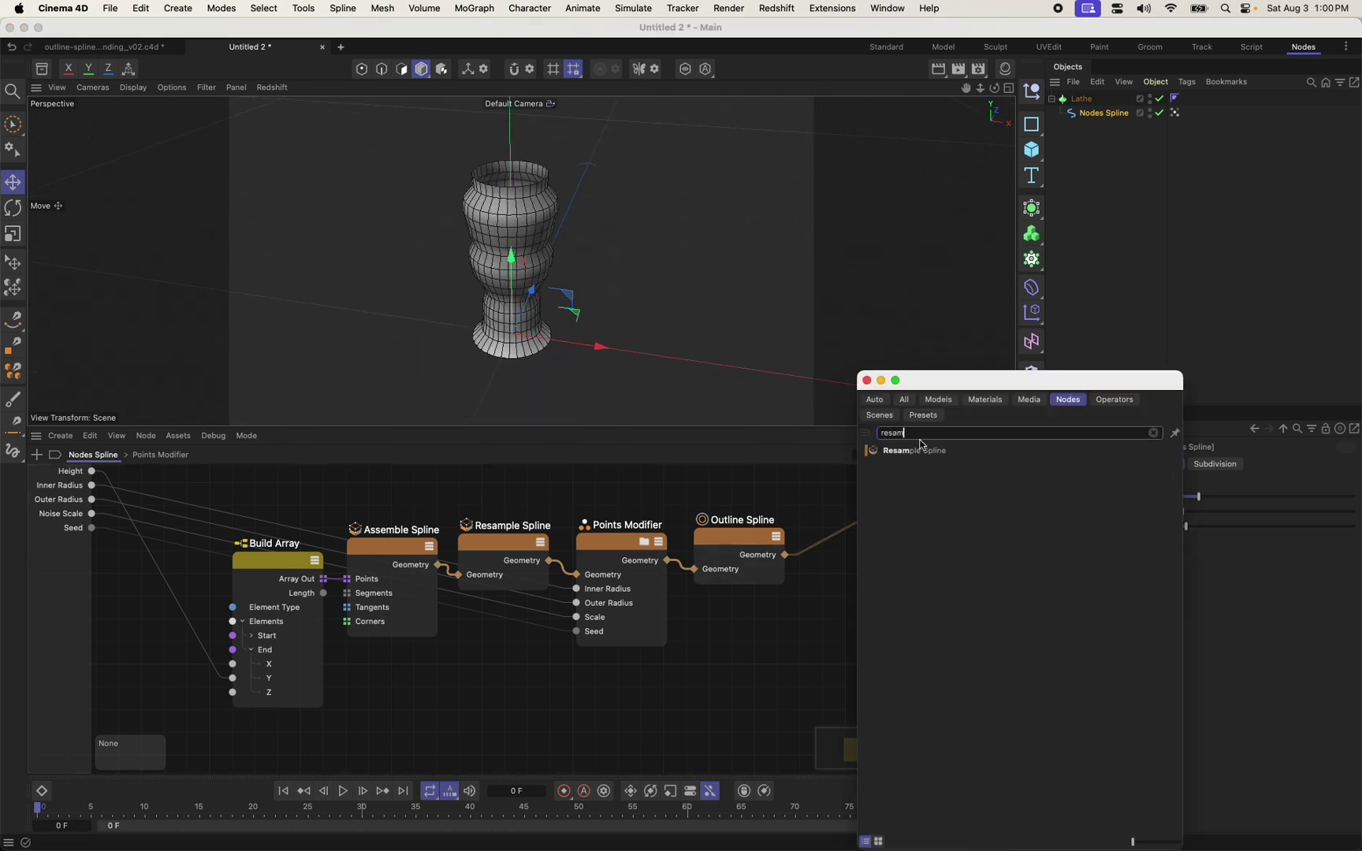
drag(921, 447, 832, 543)
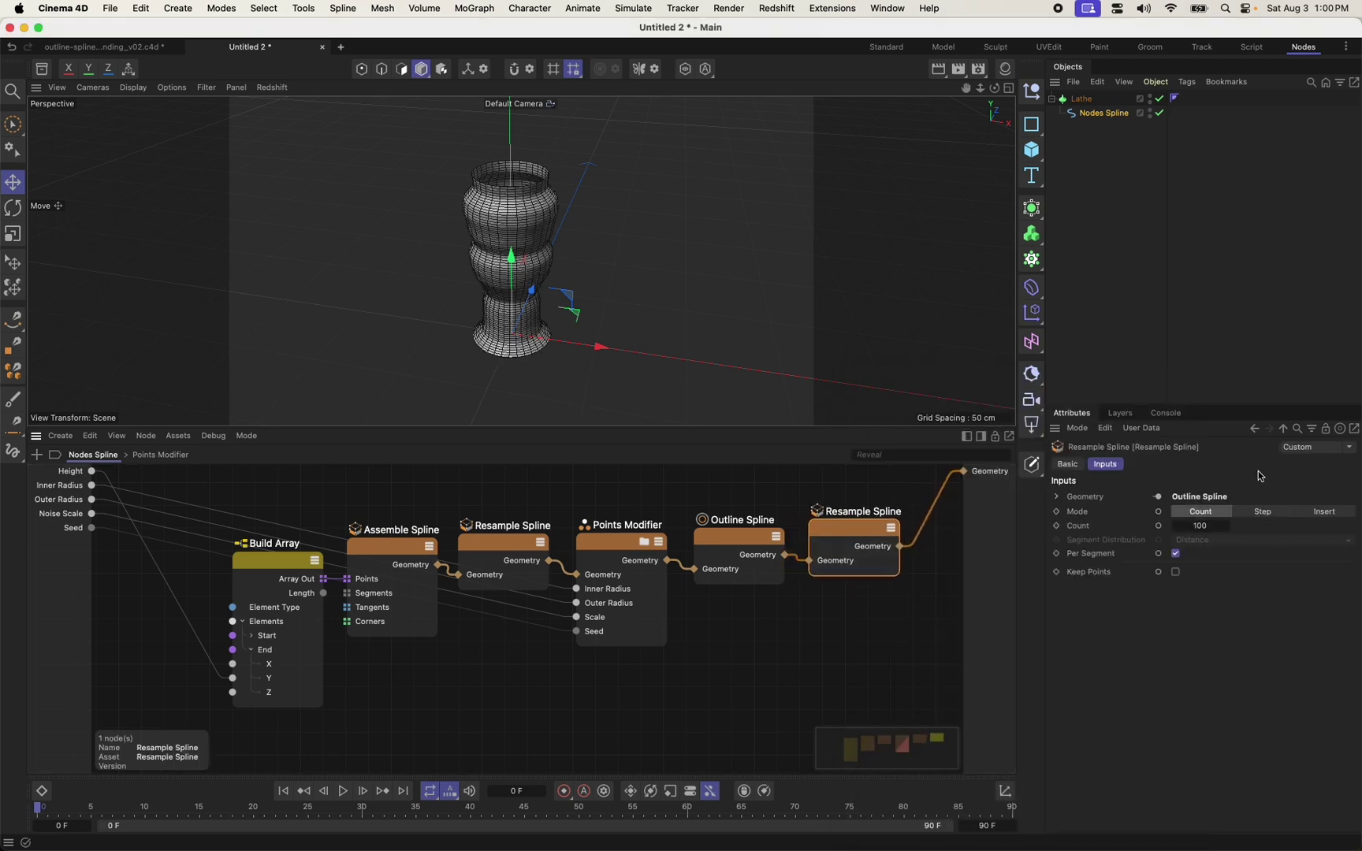
click(1262, 514)
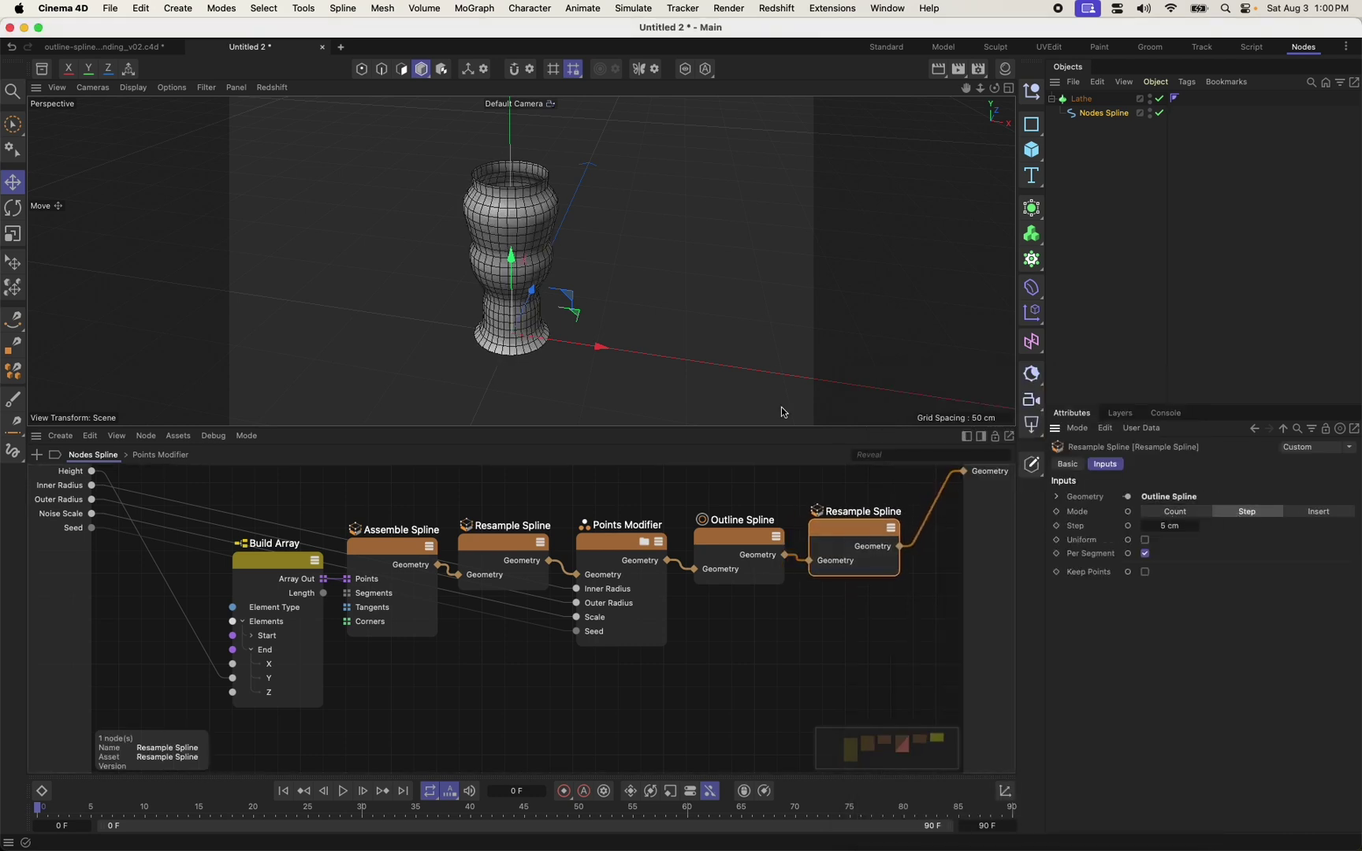
alt+drag(462, 306, 494, 276)
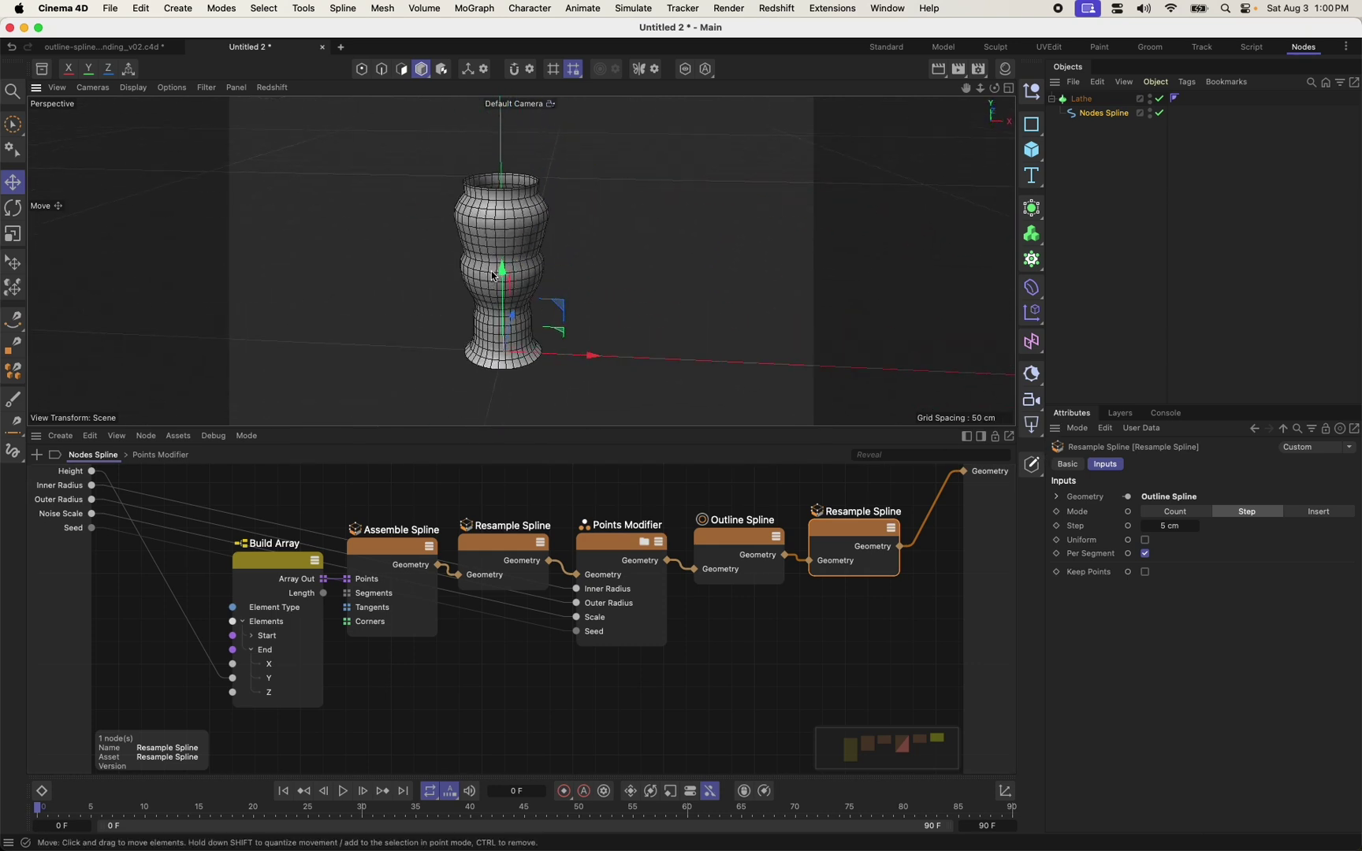
click(1146, 540)
alt+drag(493, 307, 513, 251)
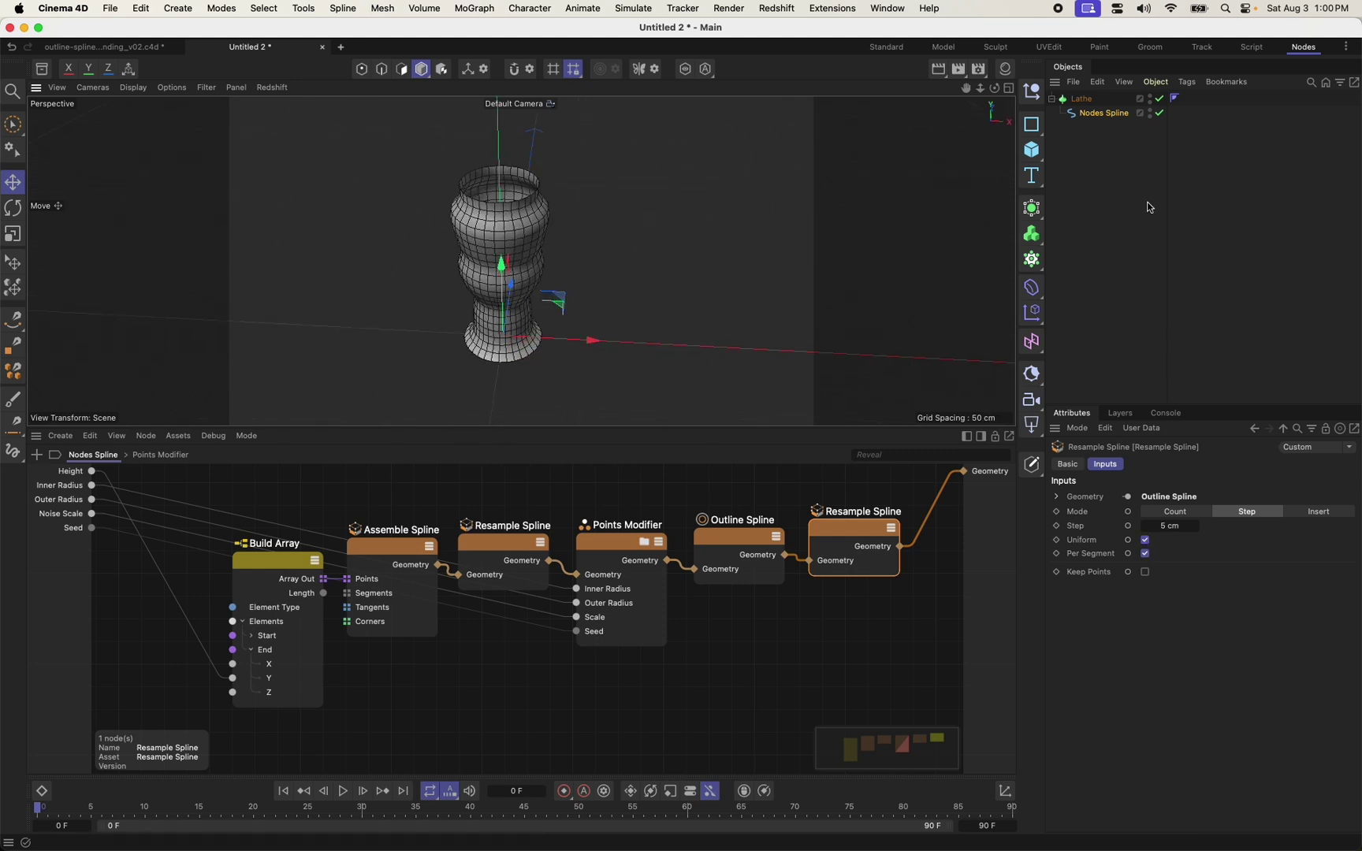
Add a Thicken generator and make the Lathe its child.
click(1101, 193)
key(shift+c)
text(thick)
drag(1167, 255, 1082, 129)
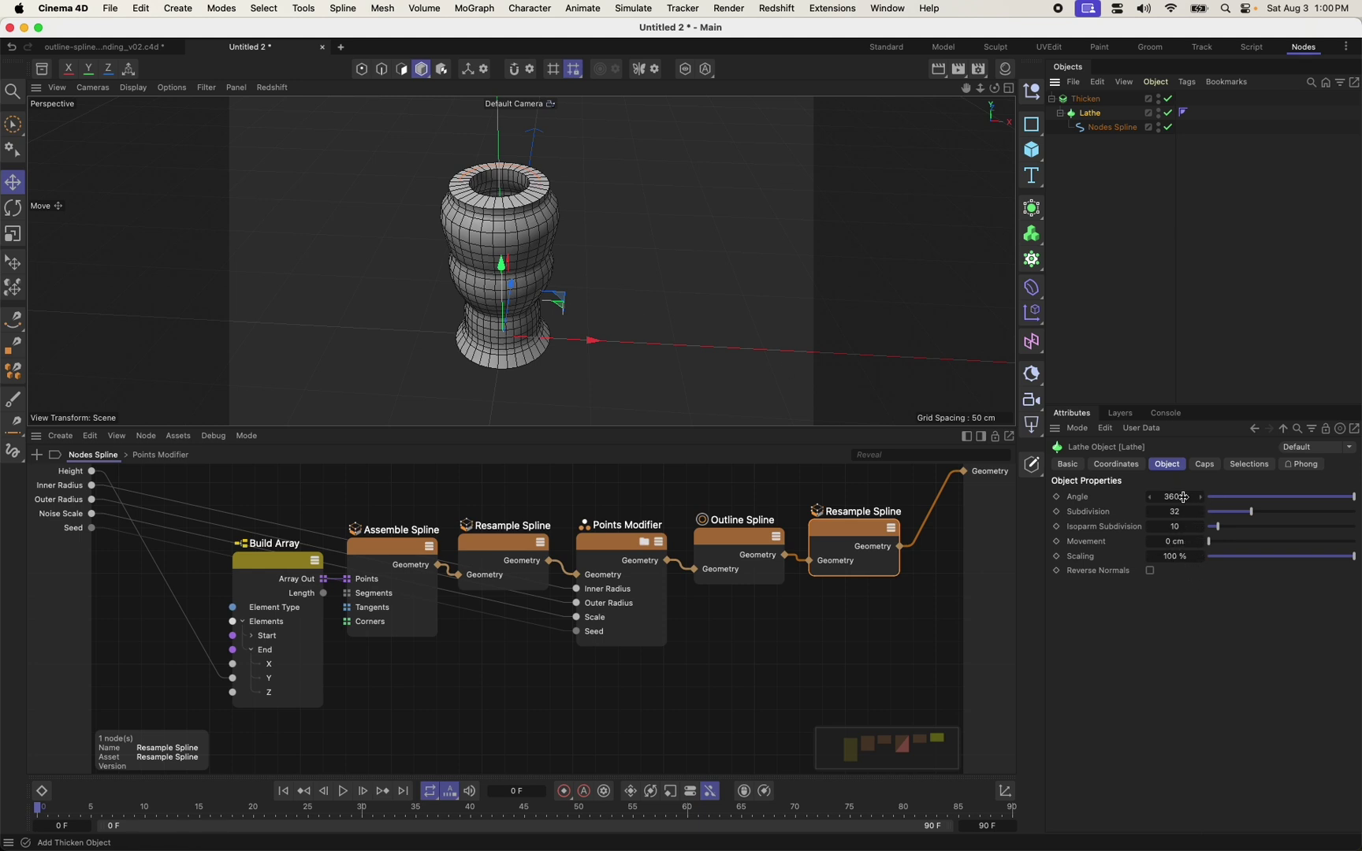
click(1204, 464)
click(1116, 464)
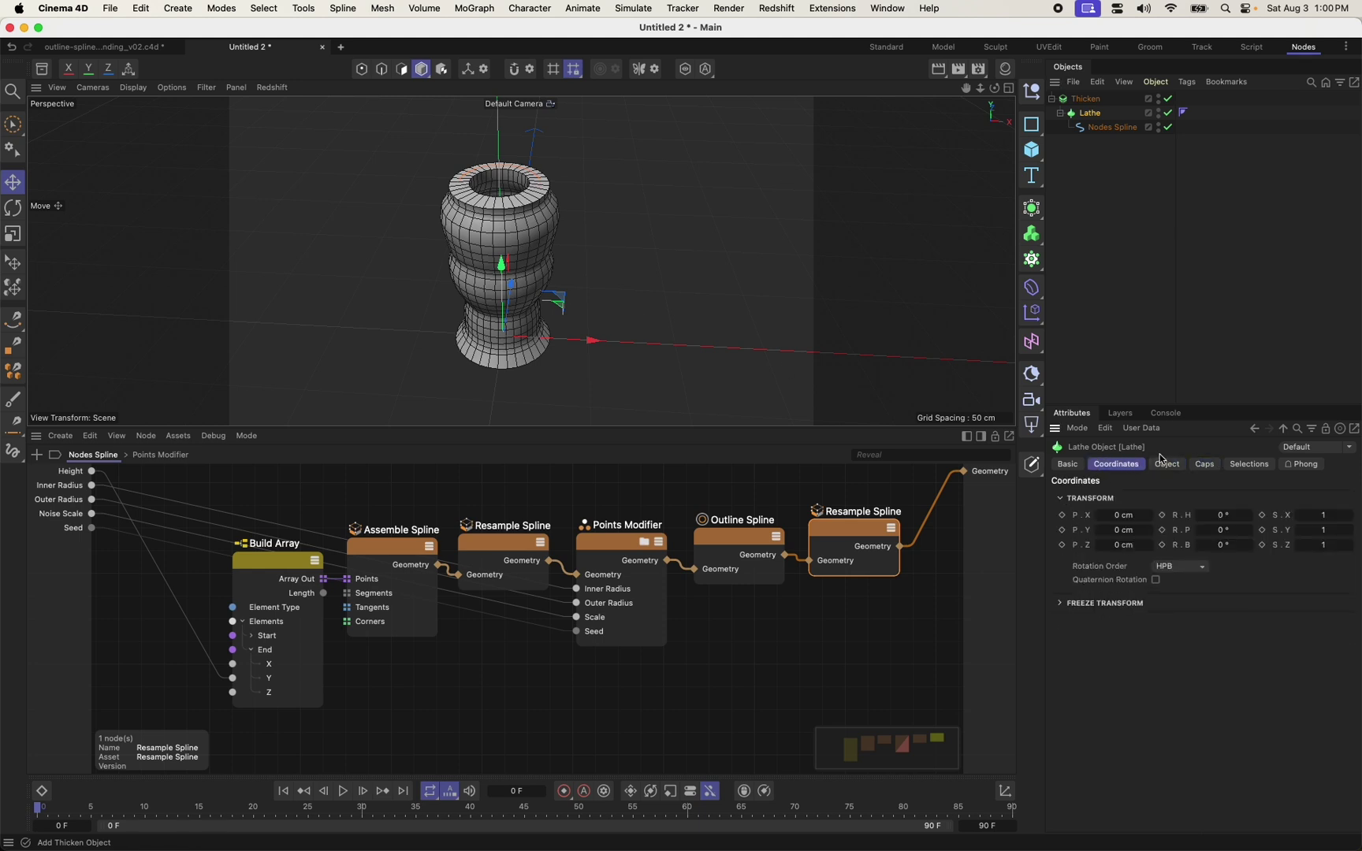
click(1104, 247)
click(1073, 88)
click(1057, 197)
Set the Thicken generator's thickness to 2.5 cm.
click(1086, 99)
click(1168, 464)
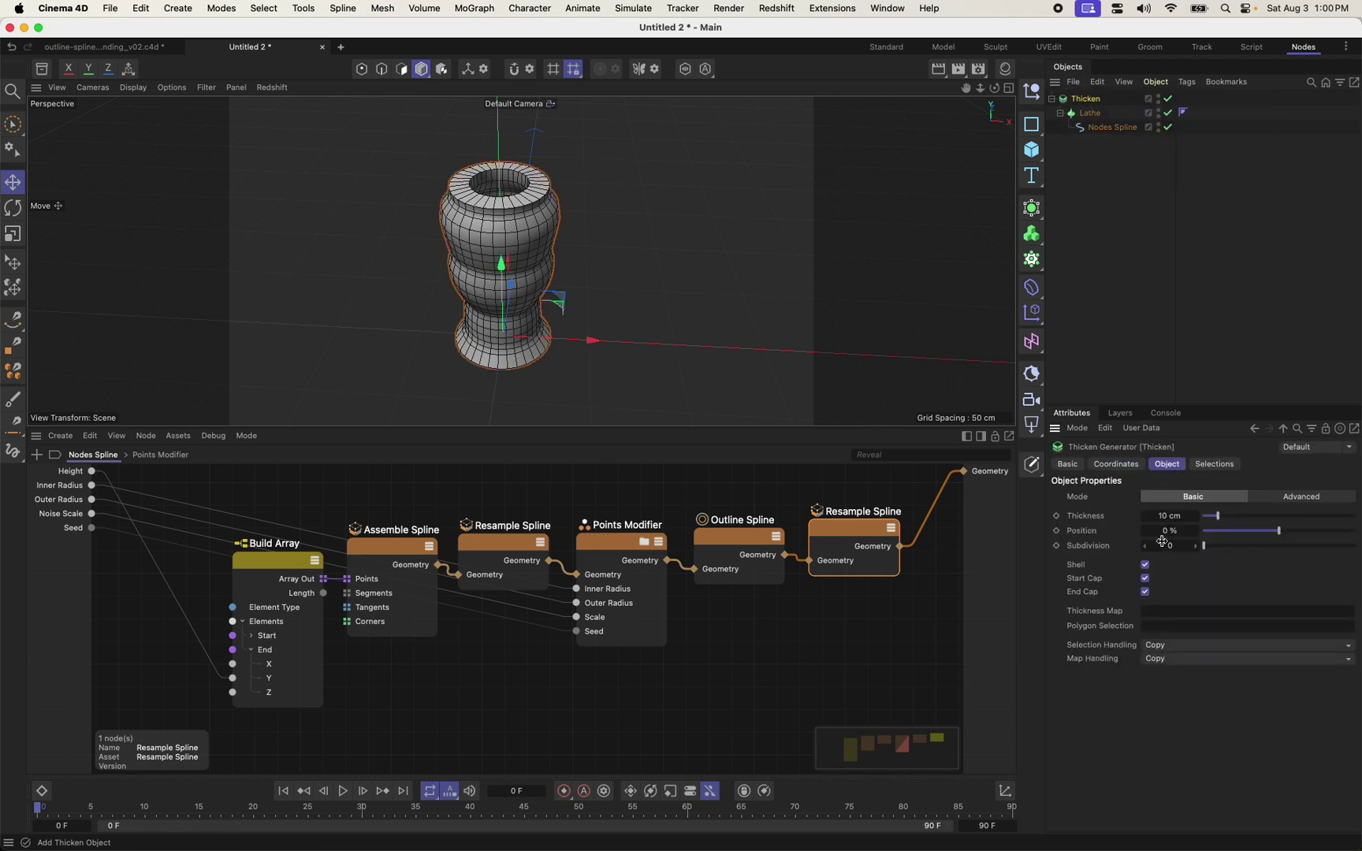
drag(1167, 514, 1153, 514)
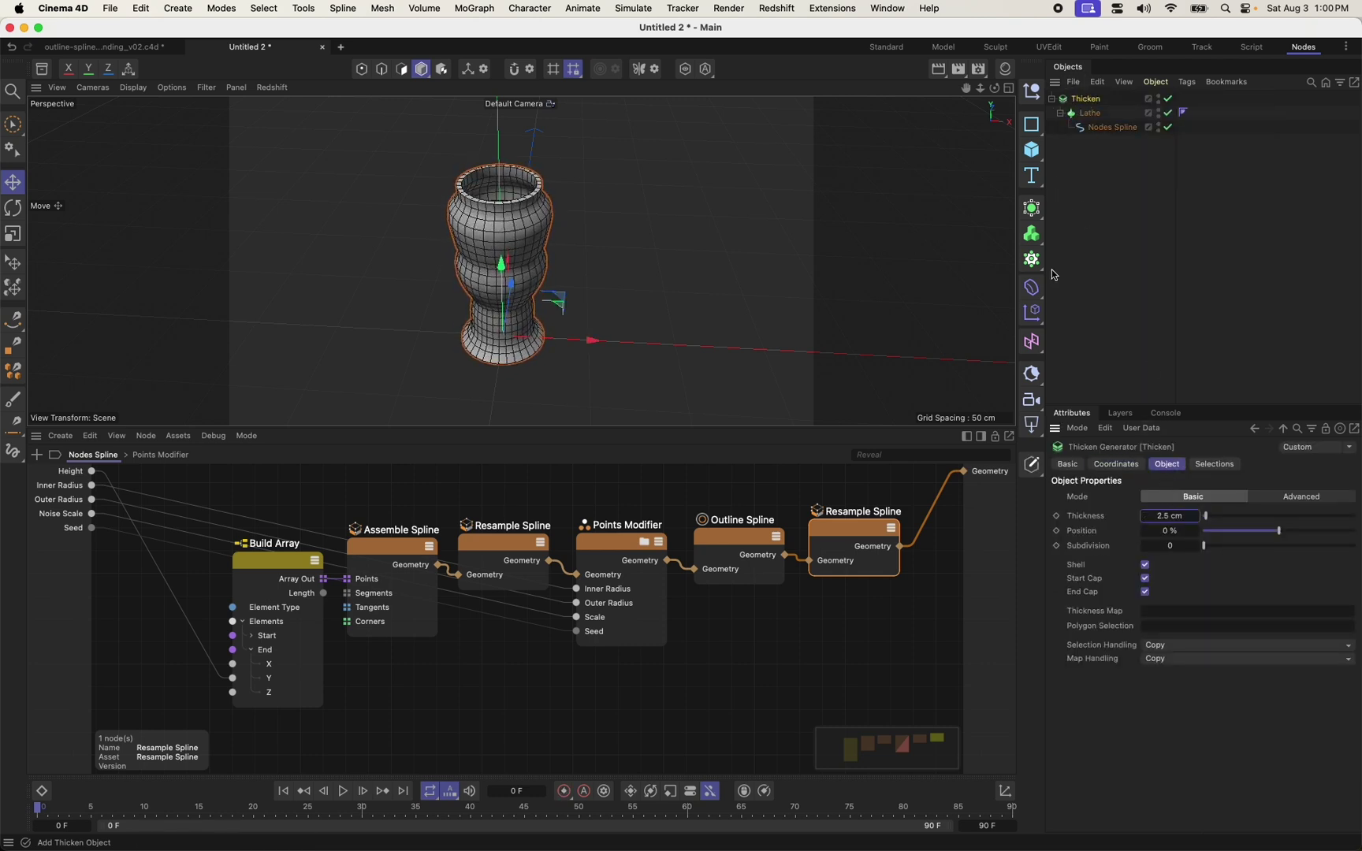
Add a Subdivision Surface and place the Thicken generator inside it.
click(1031, 235)
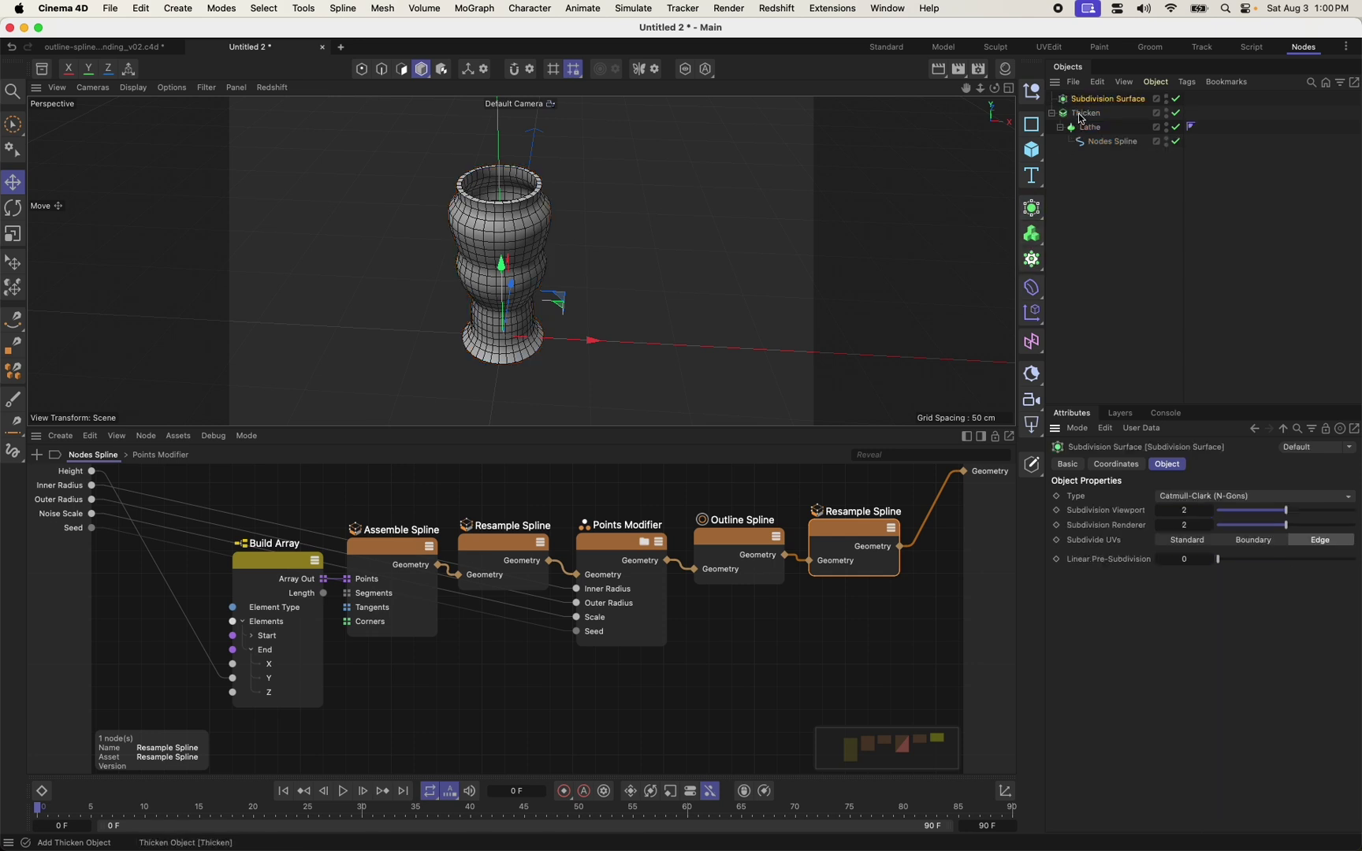
drag(1079, 114, 1084, 100)
click(1091, 173)
alt+drag(551, 272, 476, 223)
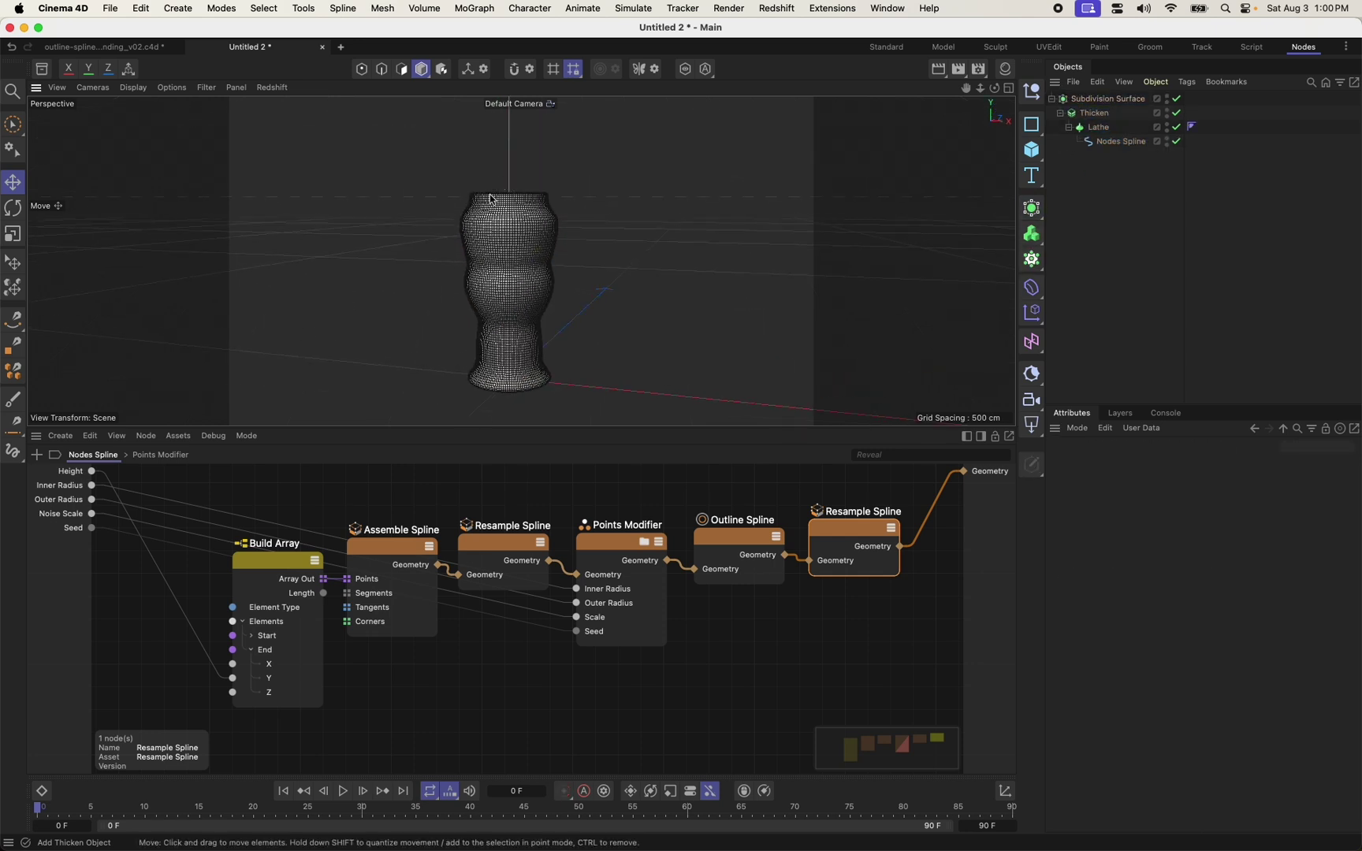
scroll(504, 230, up, 3)
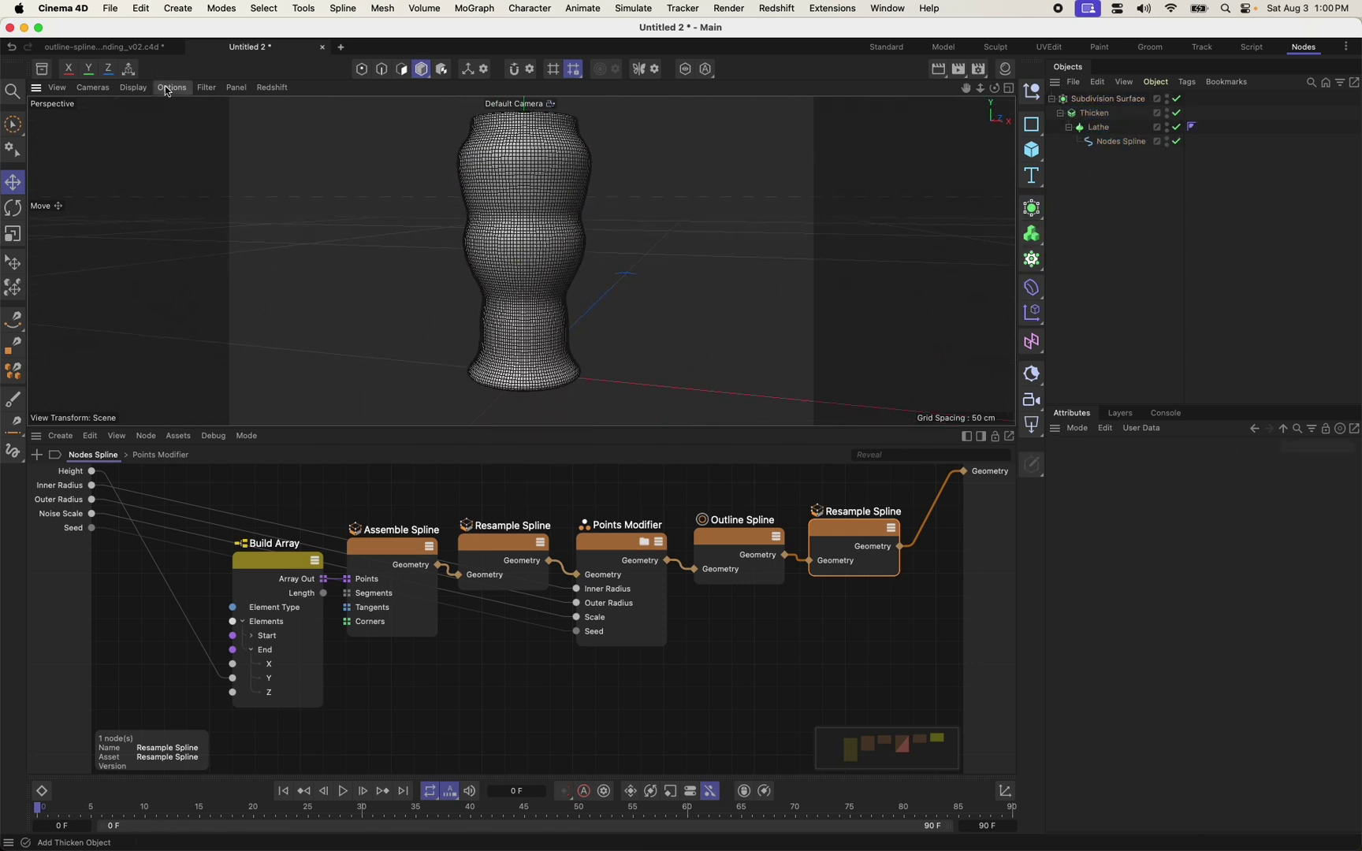
Switch the perspective view to smooth shading without wireframe lines.
click(134, 87)
click(152, 126)
alt+drag(484, 251, 538, 270)
Set the Nodes Spline's Inner Radius to -8 cm, Outer Radius to 47 cm, Noise Scale to 0.023 and Seed to 127.
click(415, 652)
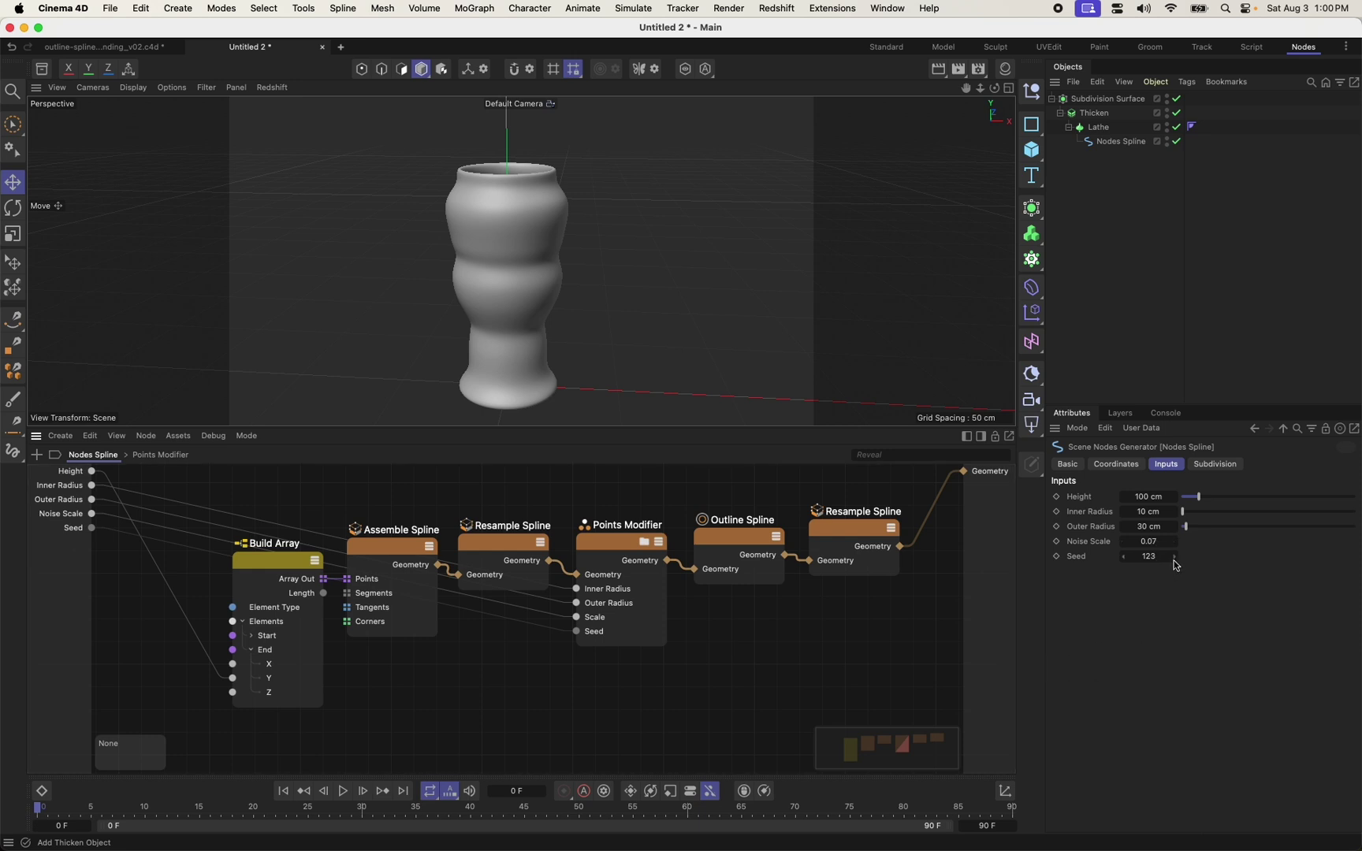
mouse_move(1174, 563)
mouse_down()
mouse_move(1158, 547)
mouse_move(1135, 558)
mouse_move(1199, 542)
mouse_move(1162, 523)
mouse_move(1179, 537)
mouse_up()
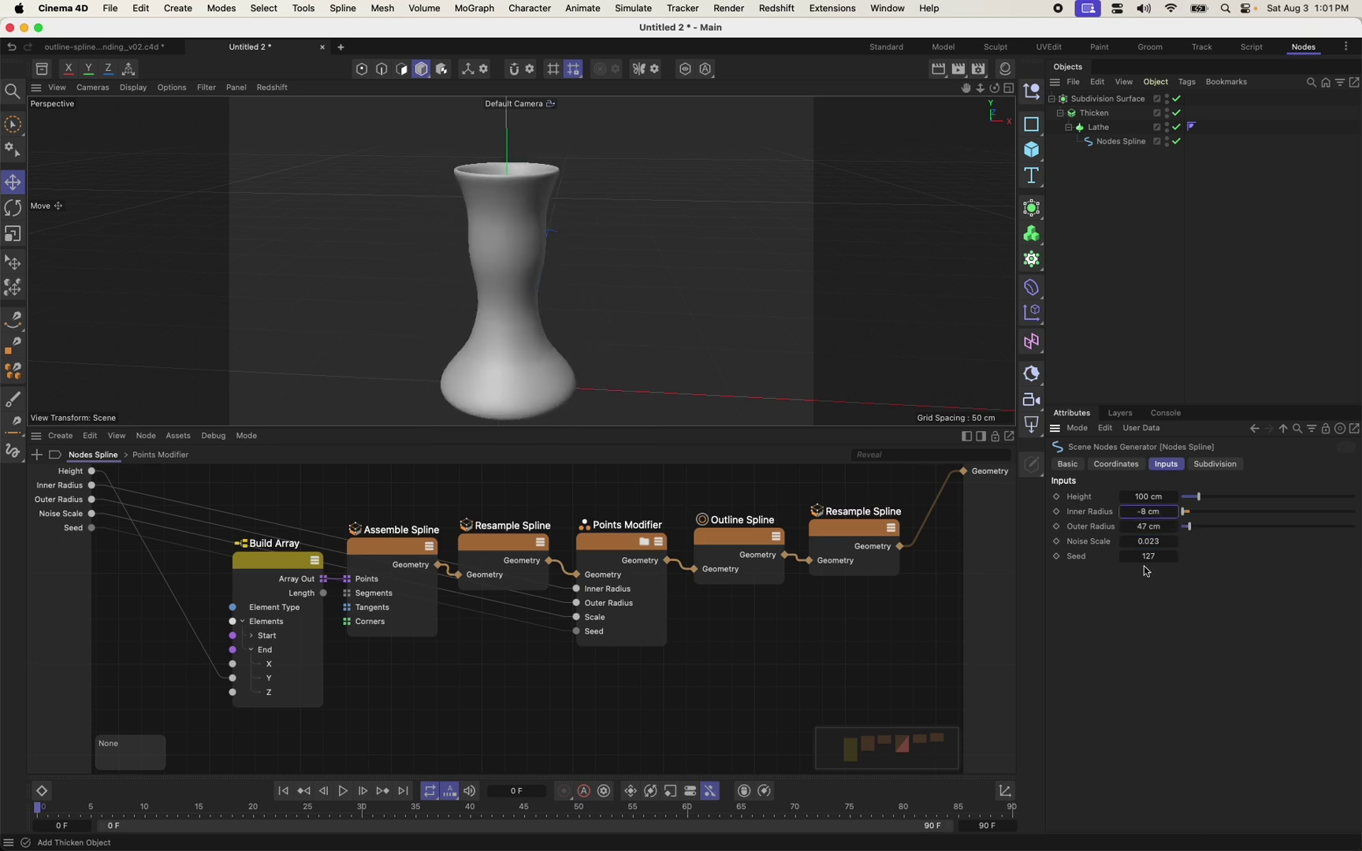
Increase the Nodes Spline's Seed one value at a time up to 136 to vary the vase profile.
click(1176, 556)
click(1176, 557)
click(1176, 557)
click(1175, 557)
click(1175, 557)
click(1175, 557)
click(1175, 556)
click(1175, 556)
click(1176, 557)
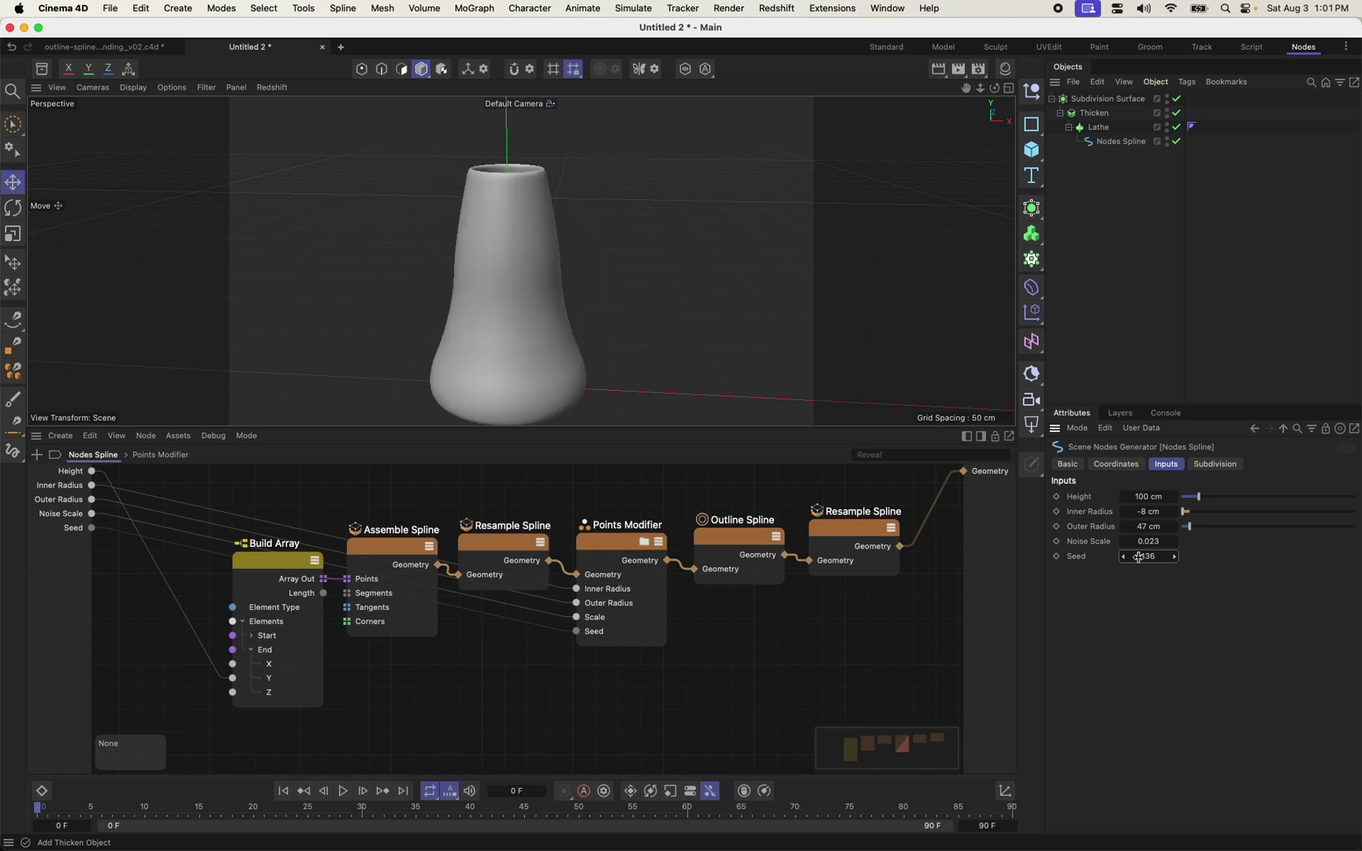
Set the Nodes Spline's Inner Radius to 0.4 cm and its Seed to 139 for a new vase profile.
click(1125, 557)
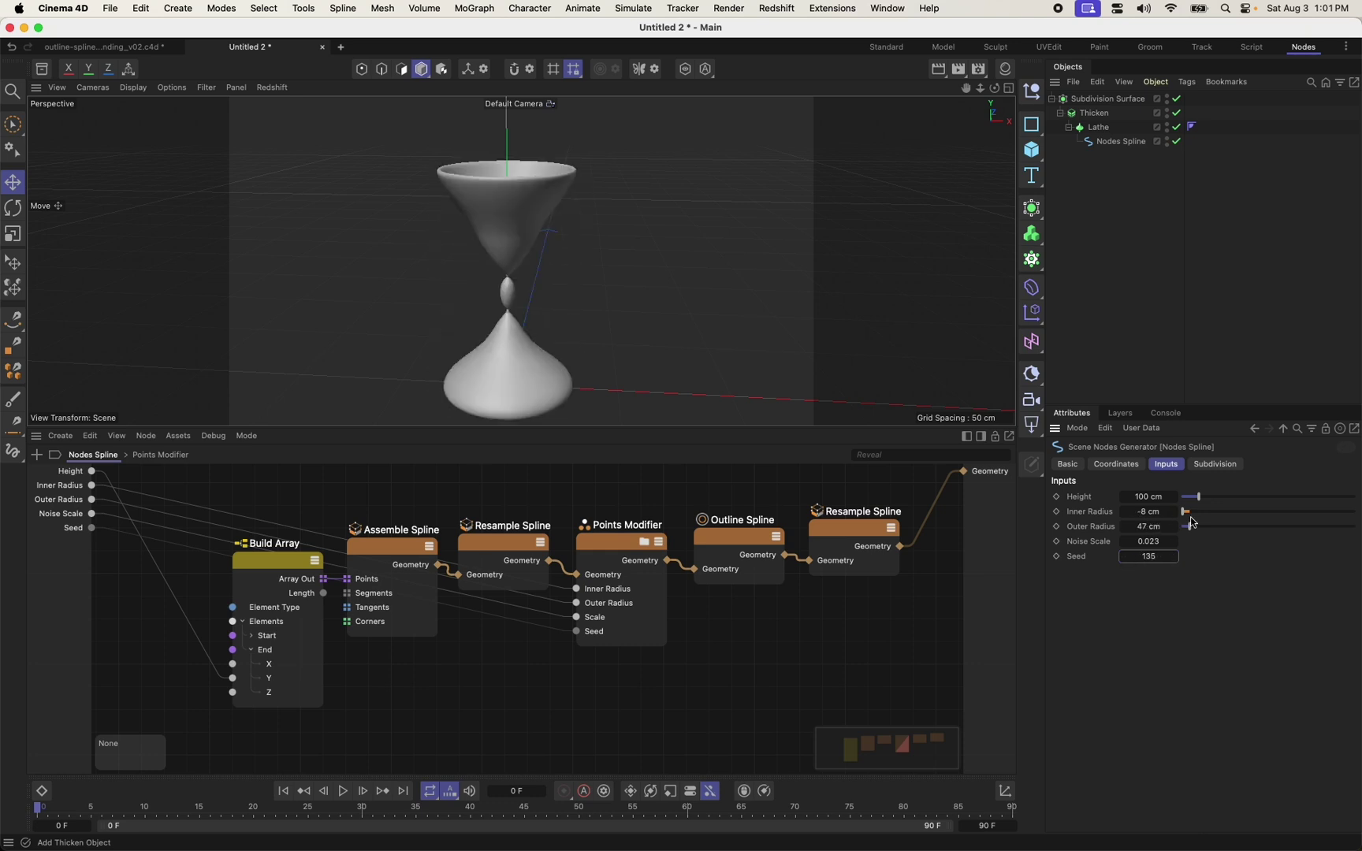
mouse_move(1161, 517)
mouse_down()
mouse_move(1224, 517)
mouse_move(1180, 517)
mouse_up()
click(1175, 557)
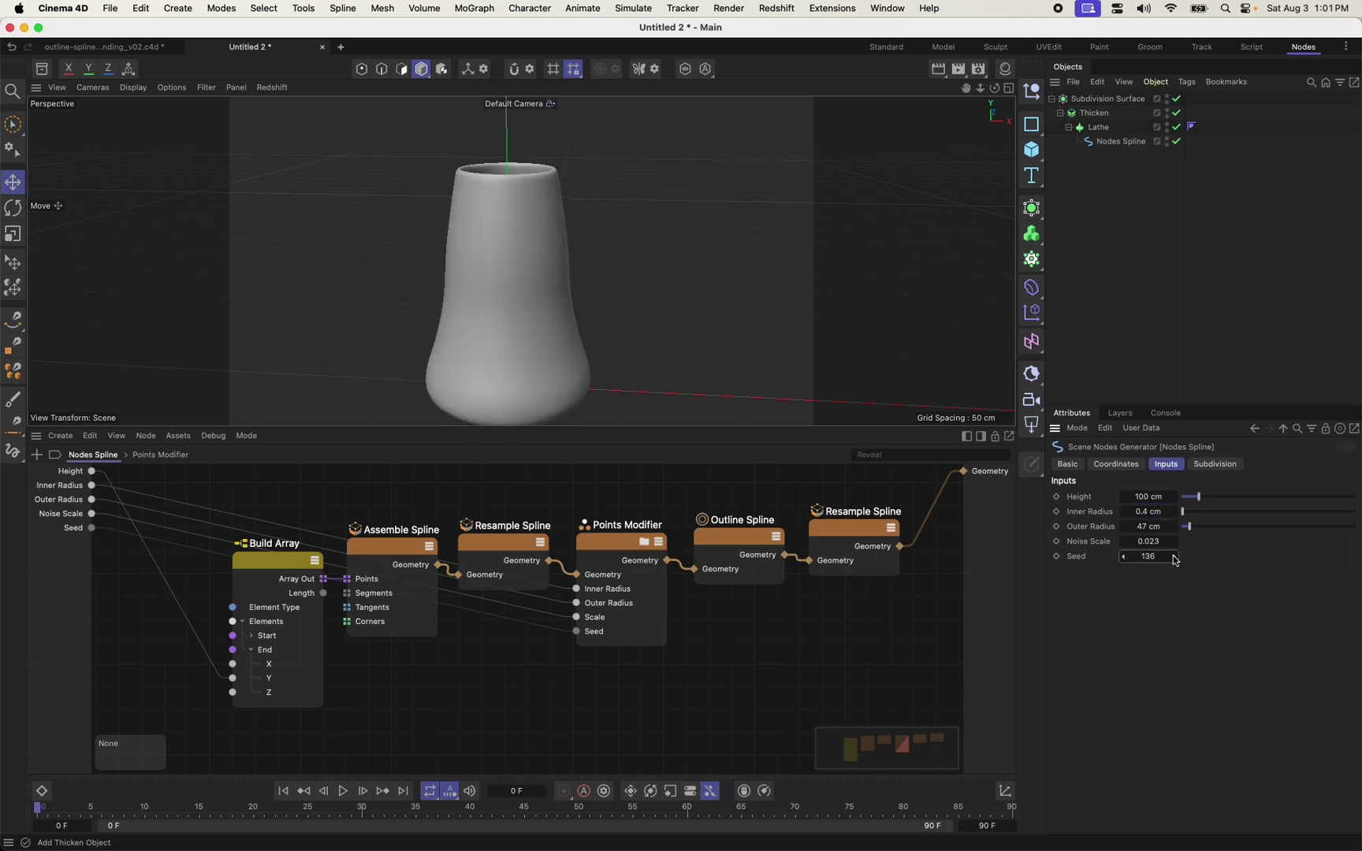
click(1174, 557)
click(1175, 557)
click(1175, 557)
alt+drag(617, 366, 562, 319)
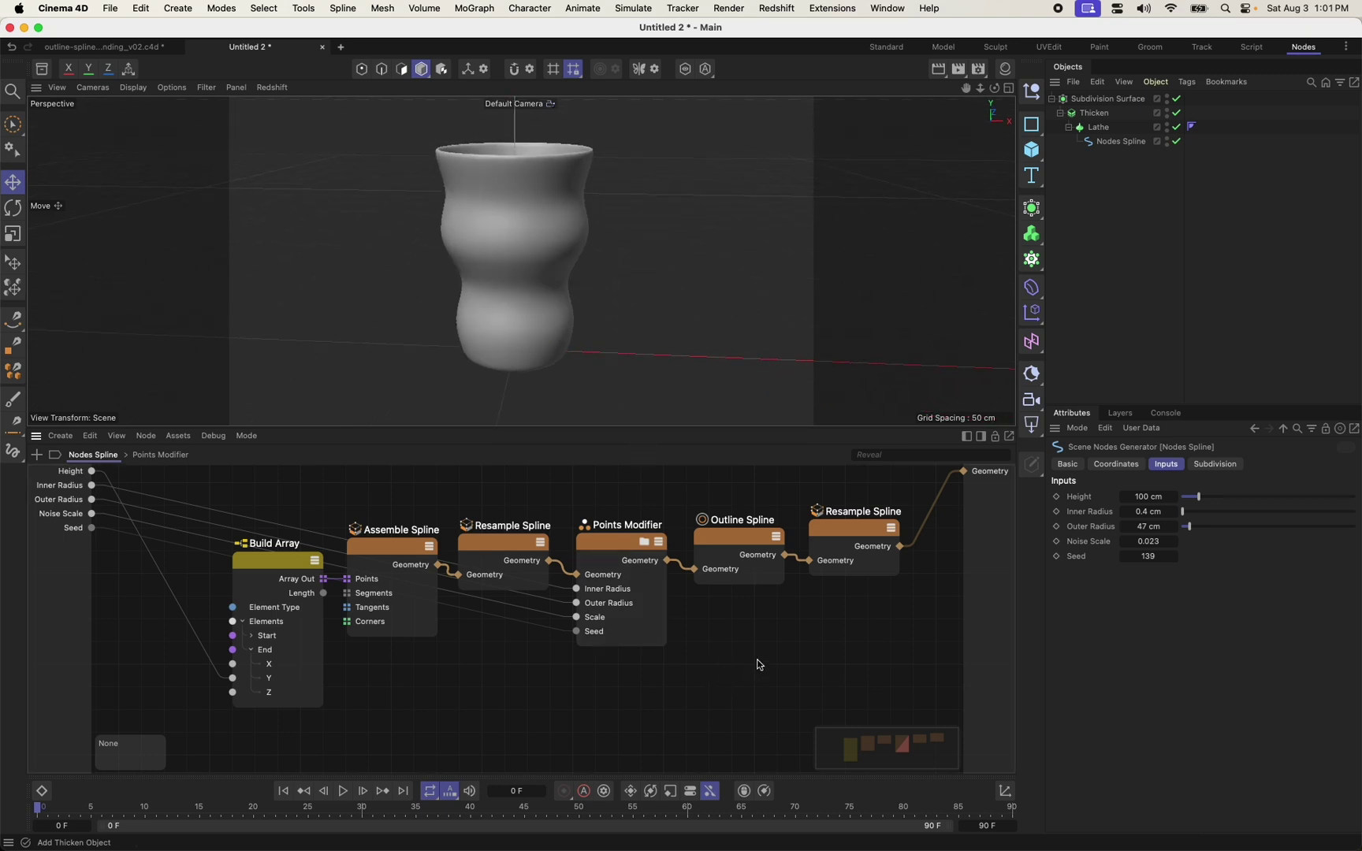
Rearrange the Build Array, Assemble Spline and first Resample Spline nodes so they sit closer together at the start of the graph.
scroll(761, 664, right, 2)
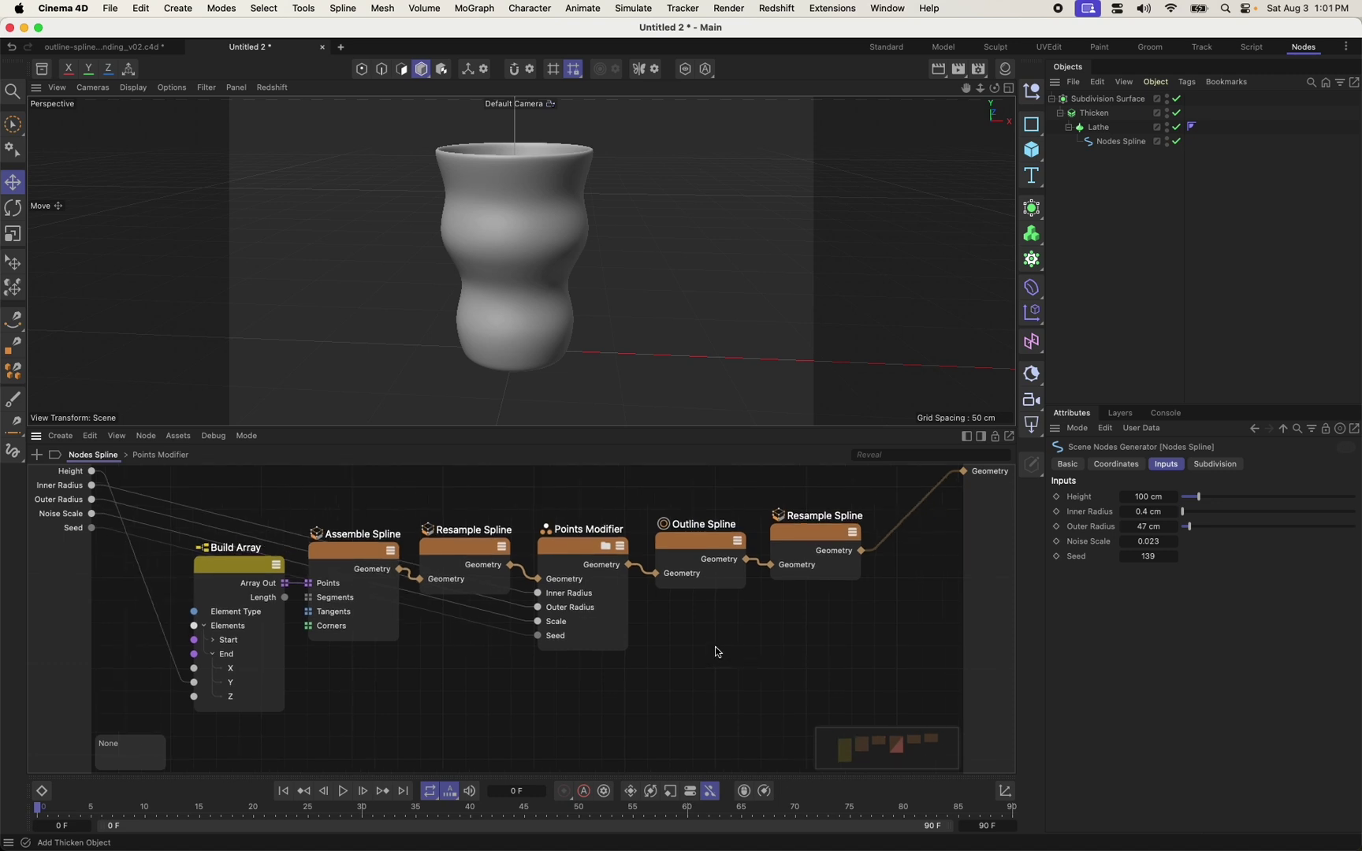
mouse_move(217, 631)
drag(240, 580, 212, 544)
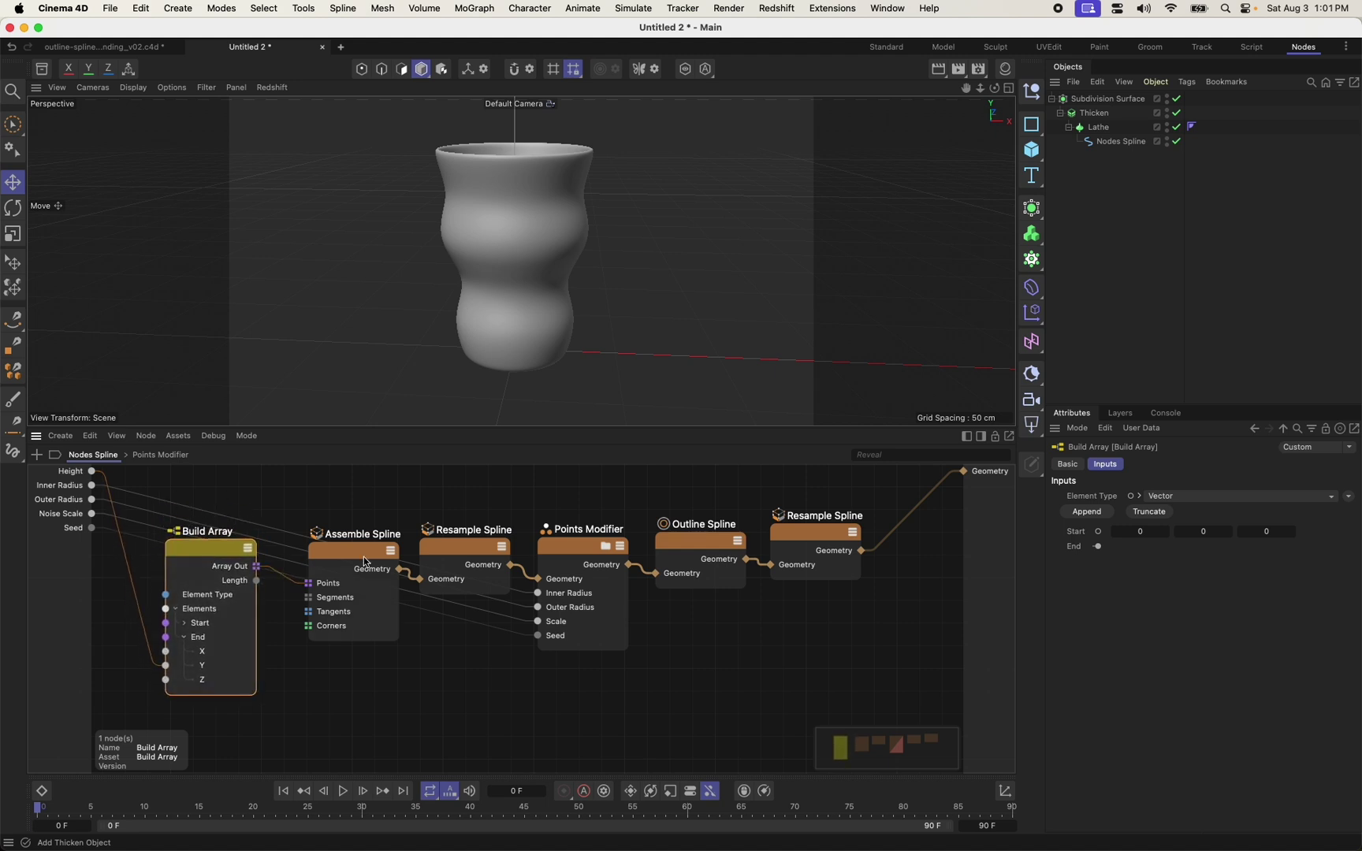
drag(366, 561, 334, 545)
drag(456, 548, 399, 552)
Route the Assemble Spline node to the graph's Geometry output and disable the Lathe, Thicken and Subdivision Surface generators.
click(296, 550)
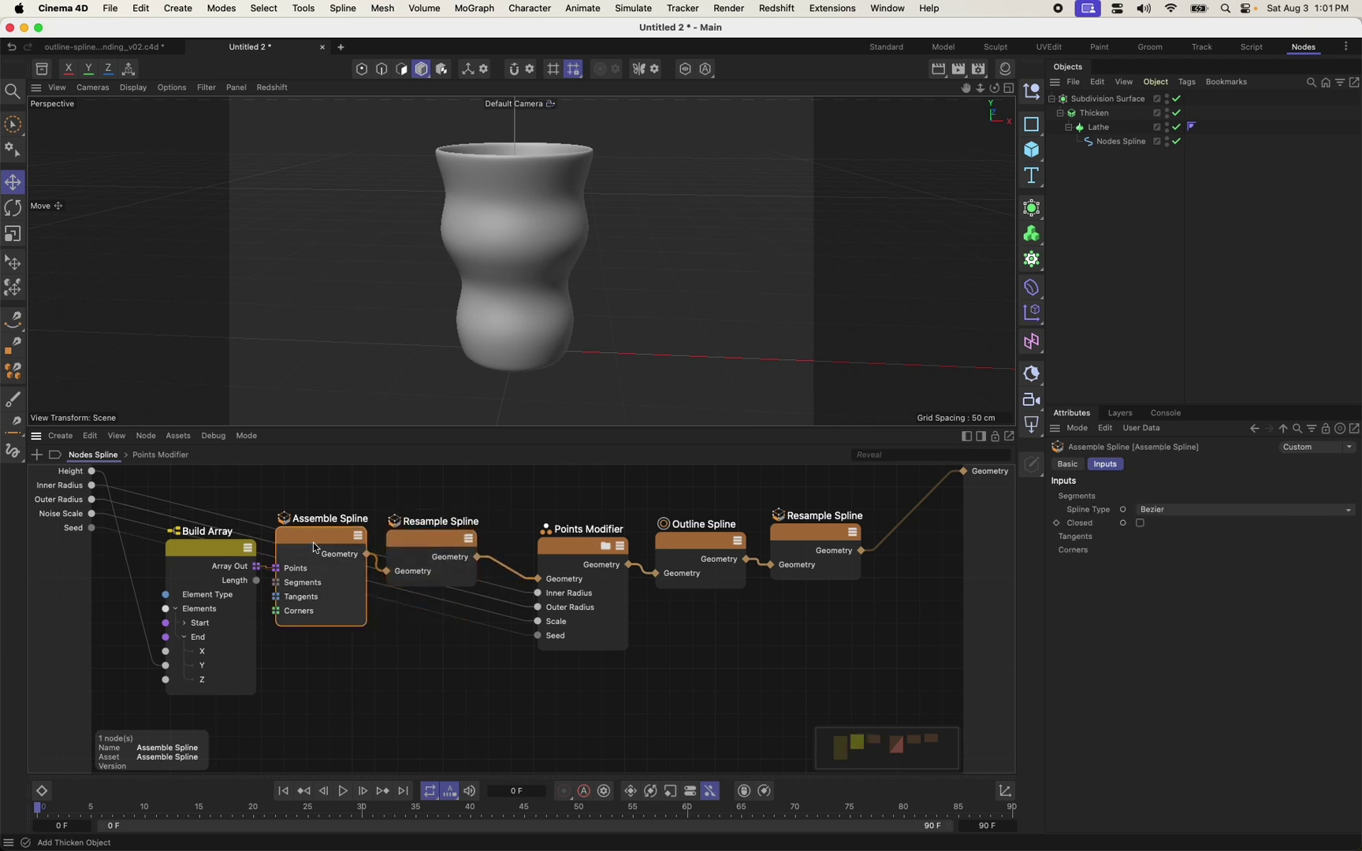
key(q)
drag(1176, 127, 1176, 96)
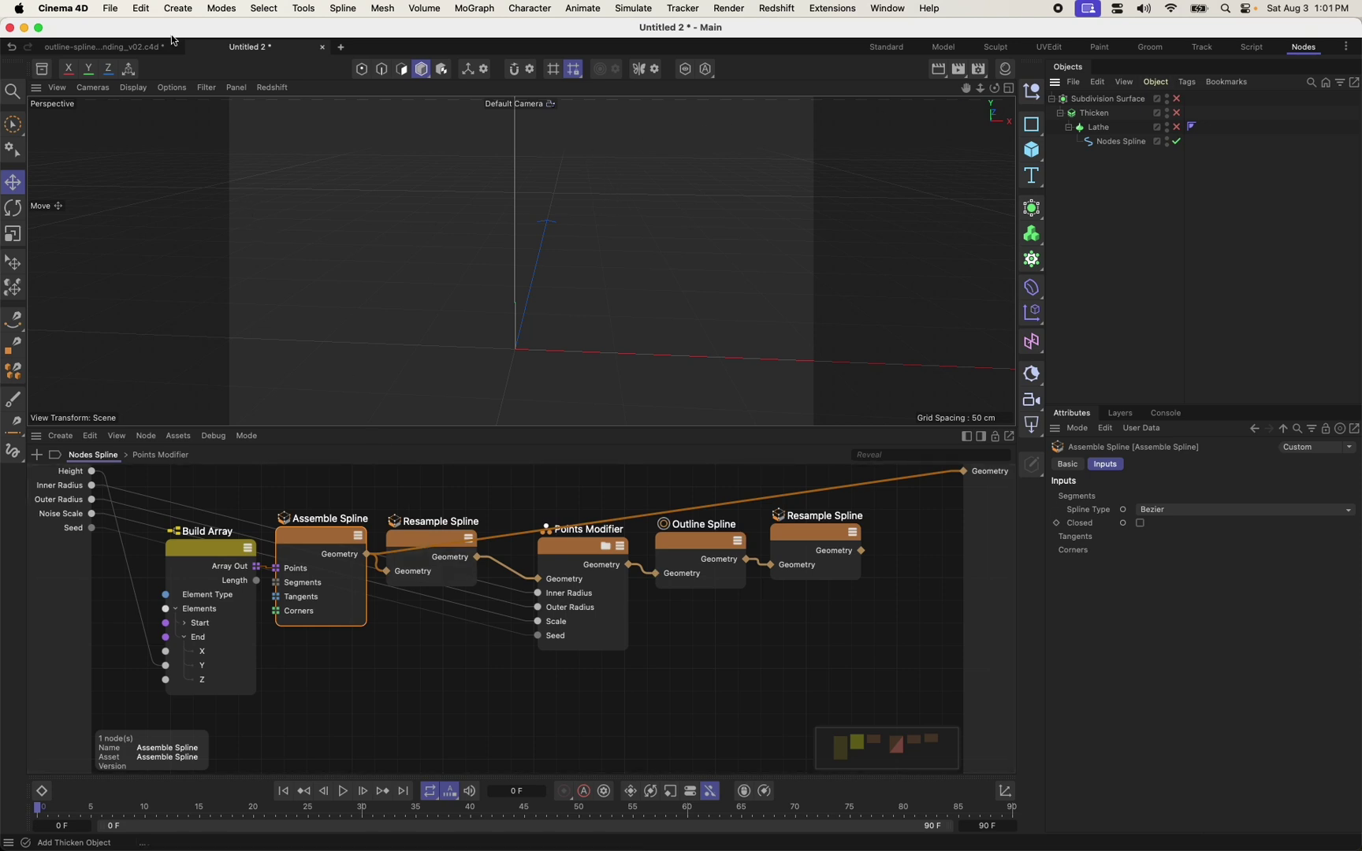
Turn on point indexes in the perspective view and select the Nodes Spline to display its point numbers.
click(172, 87)
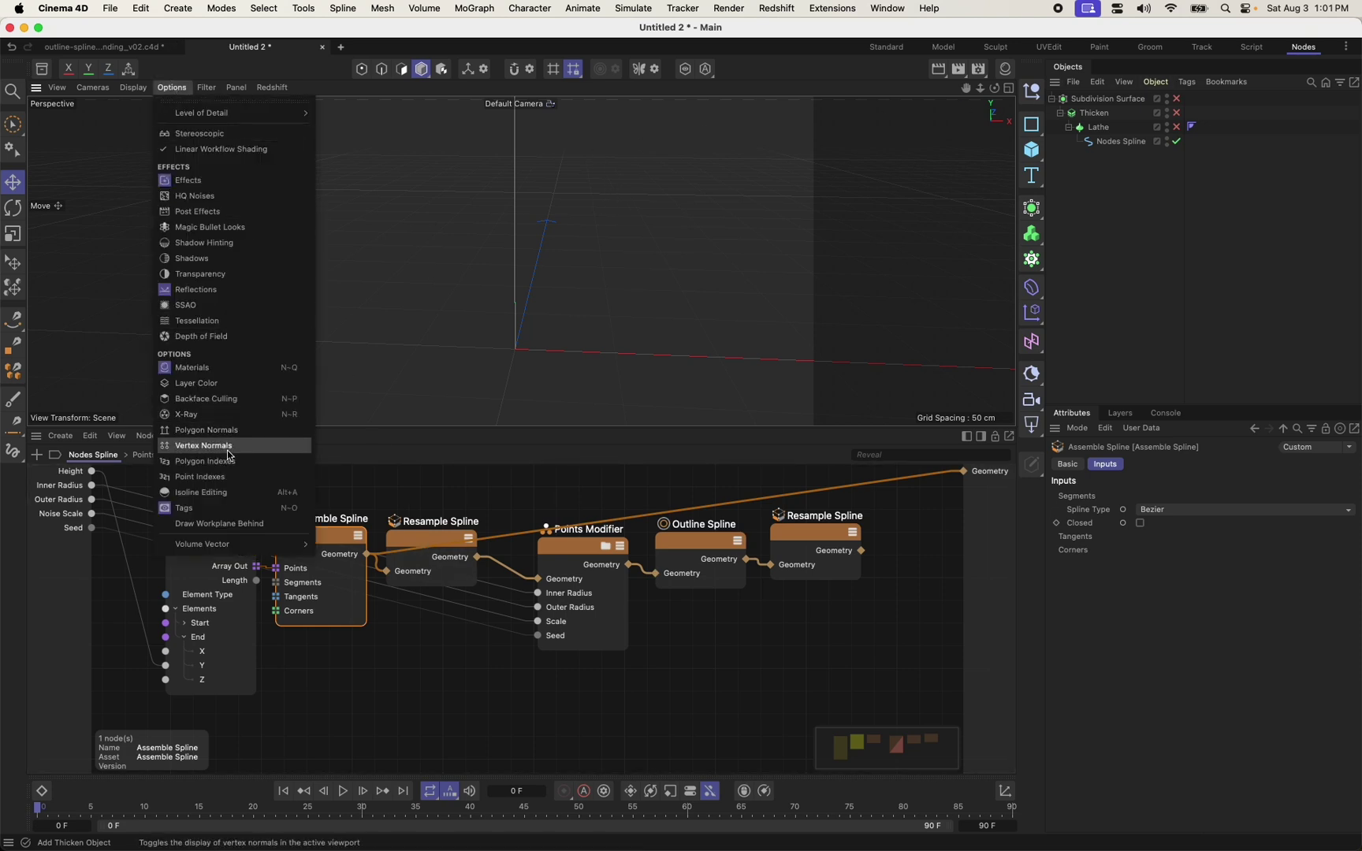
click(221, 477)
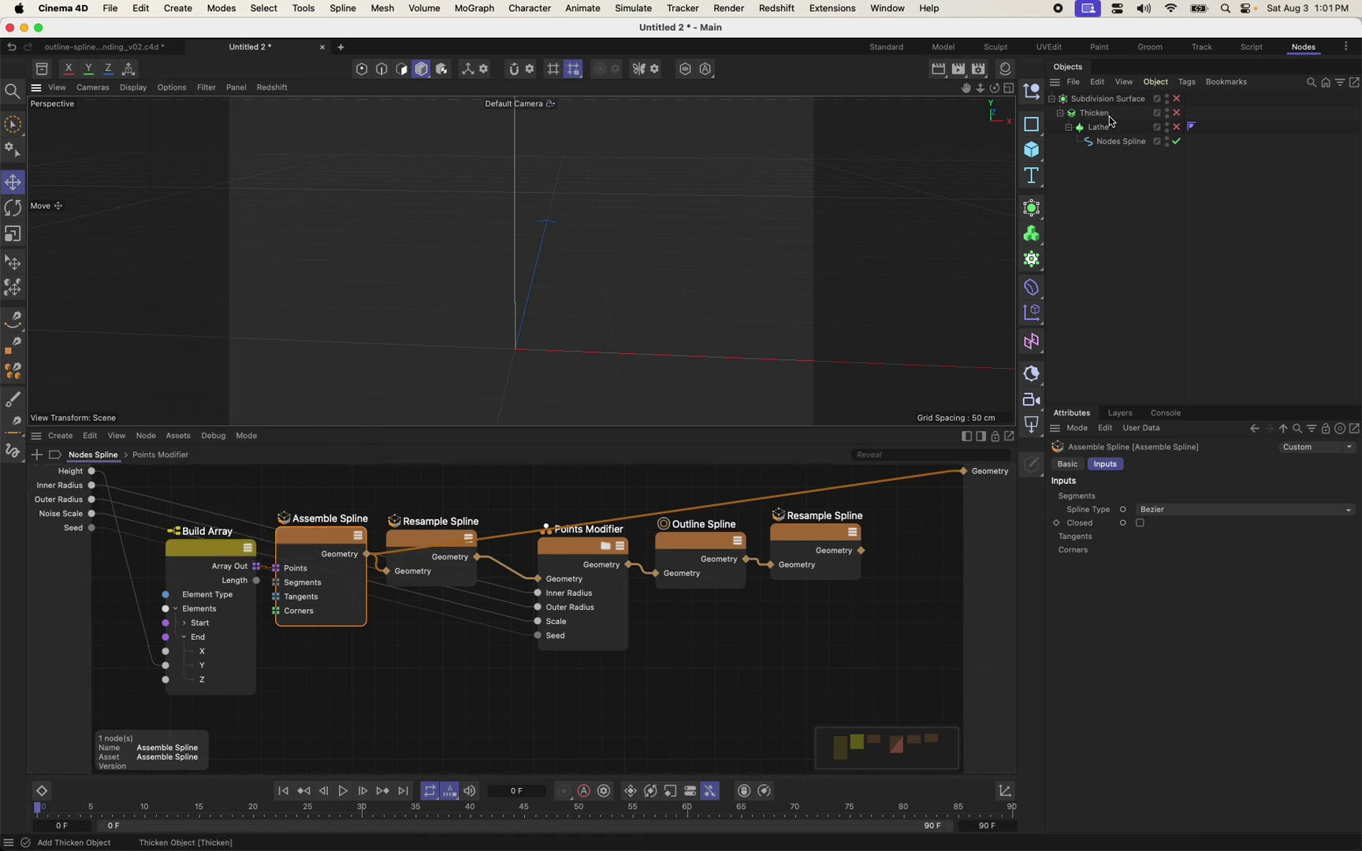
click(1120, 141)
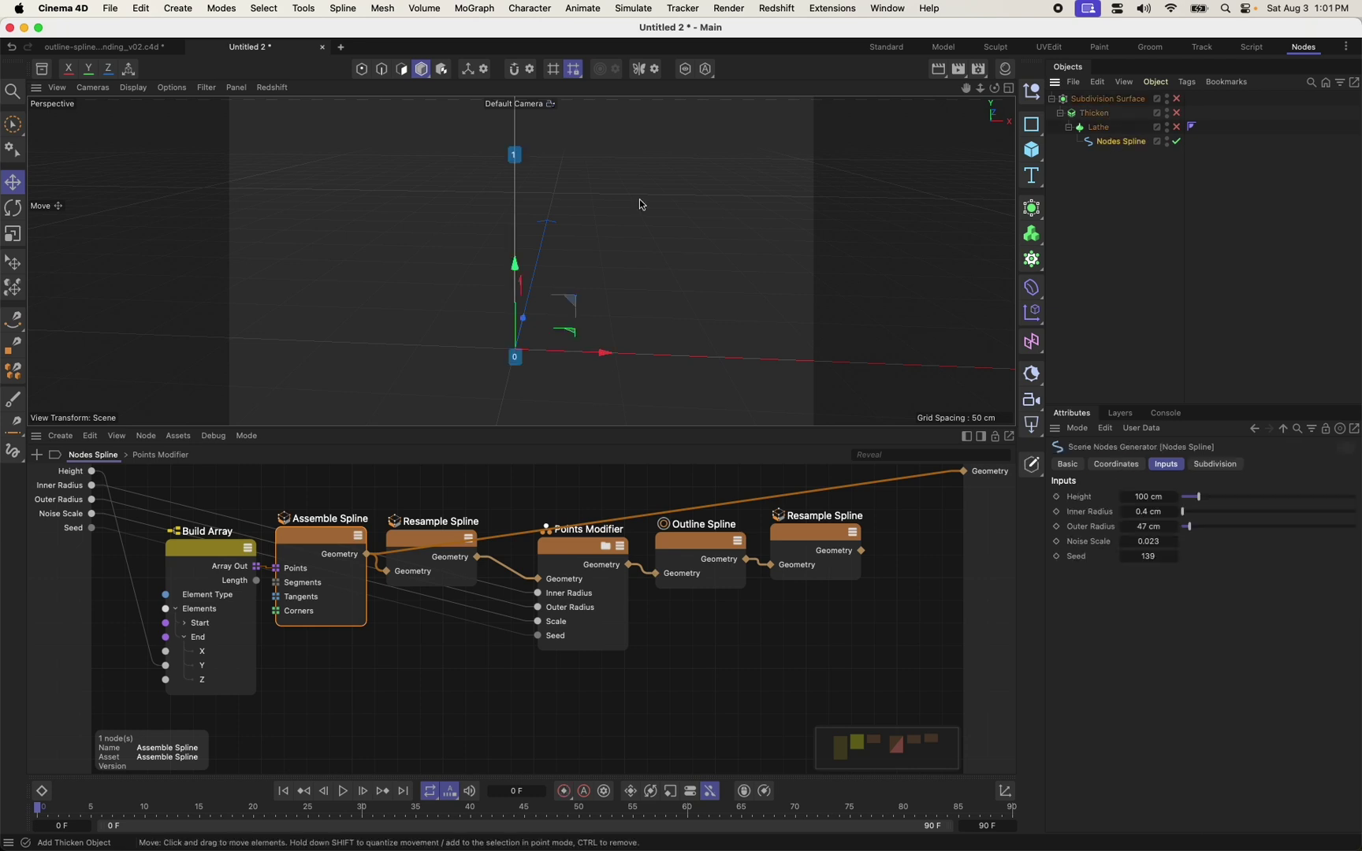
Preview the first Resample Spline node's result, and inspect the Points Modifier together with the Nodes Spline's thickness tag.
click(408, 543)
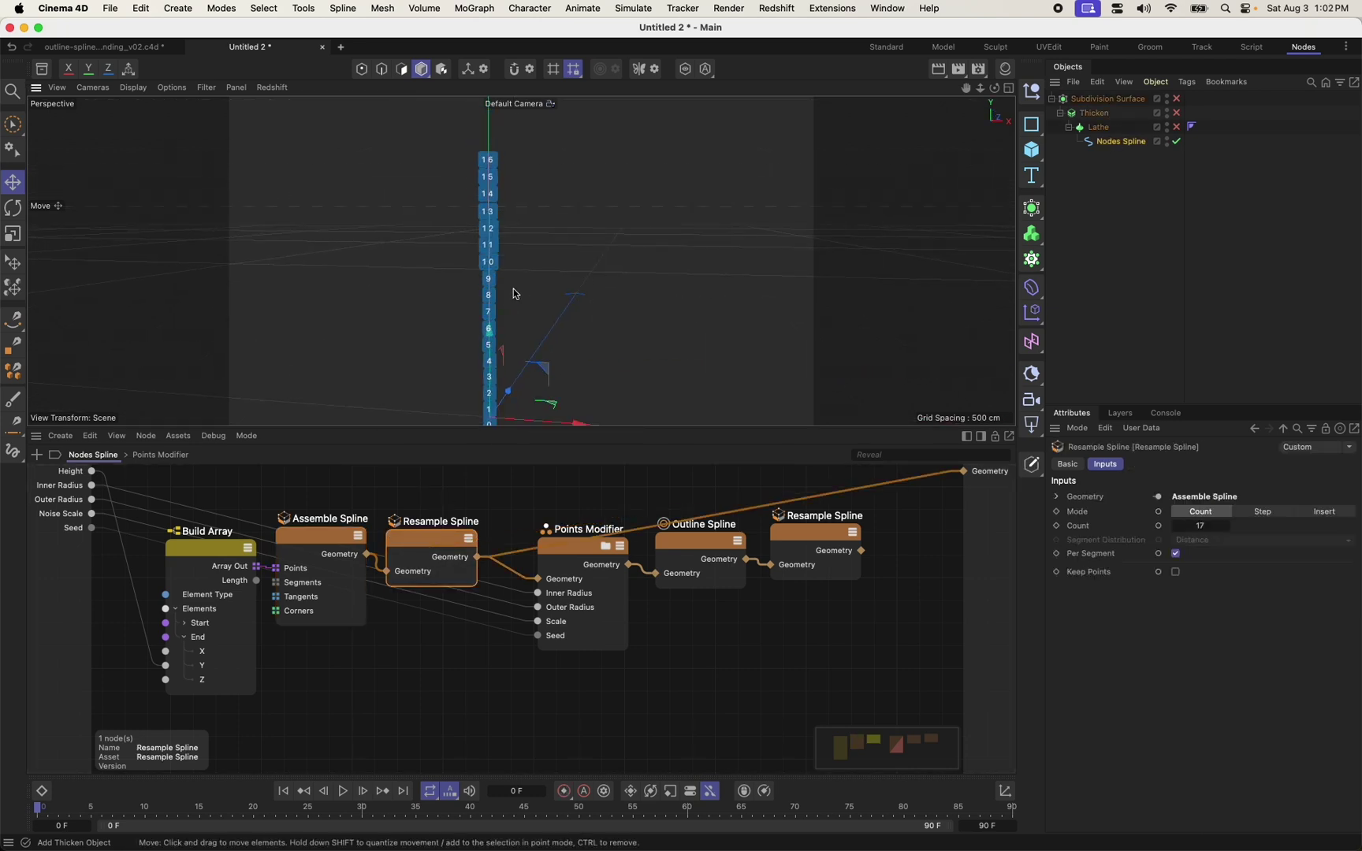
click(552, 536)
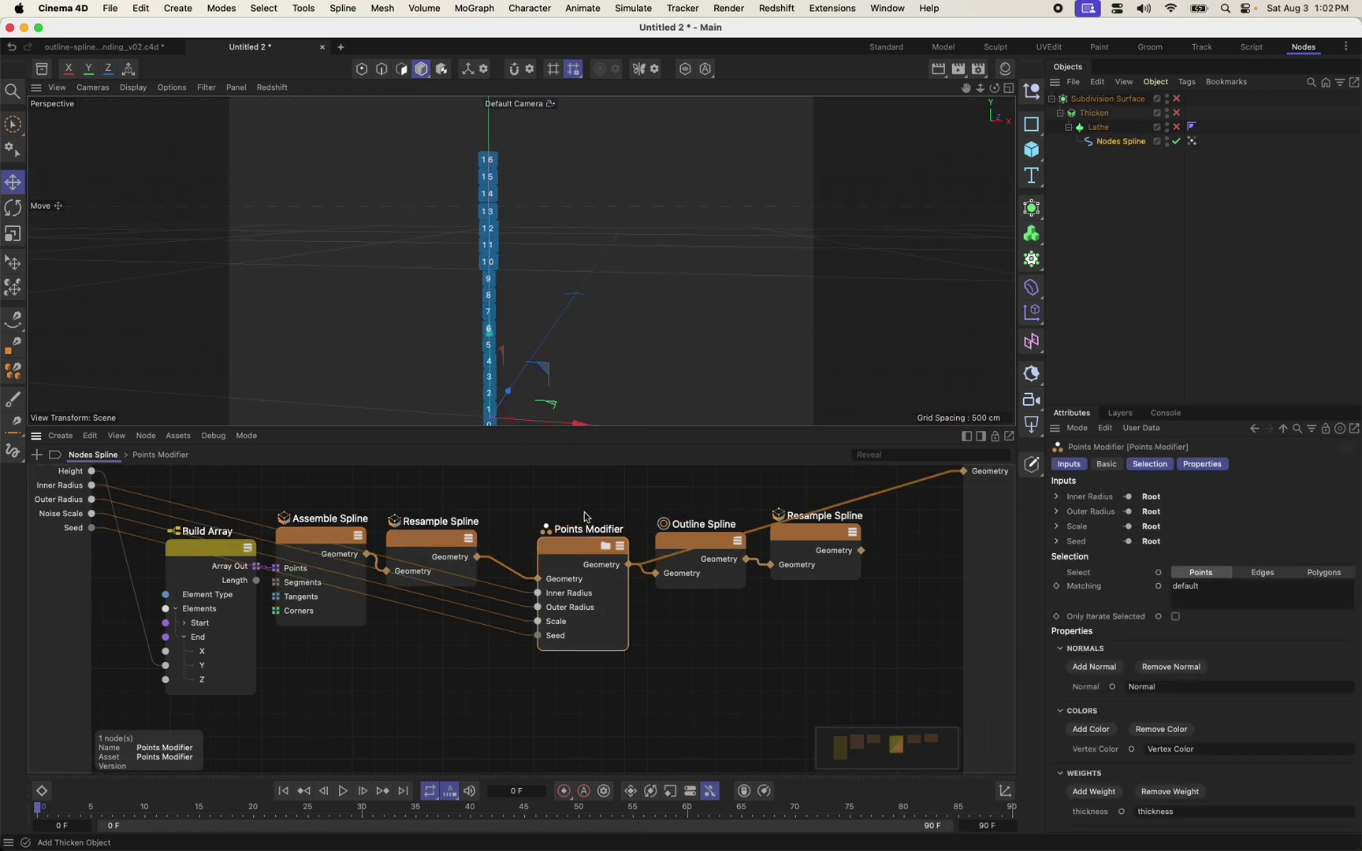
mouse_move(492, 290)
alt+mouse_down()
mouse_move(534, 363)
mouse_move(504, 307)
alt+mouse_up()
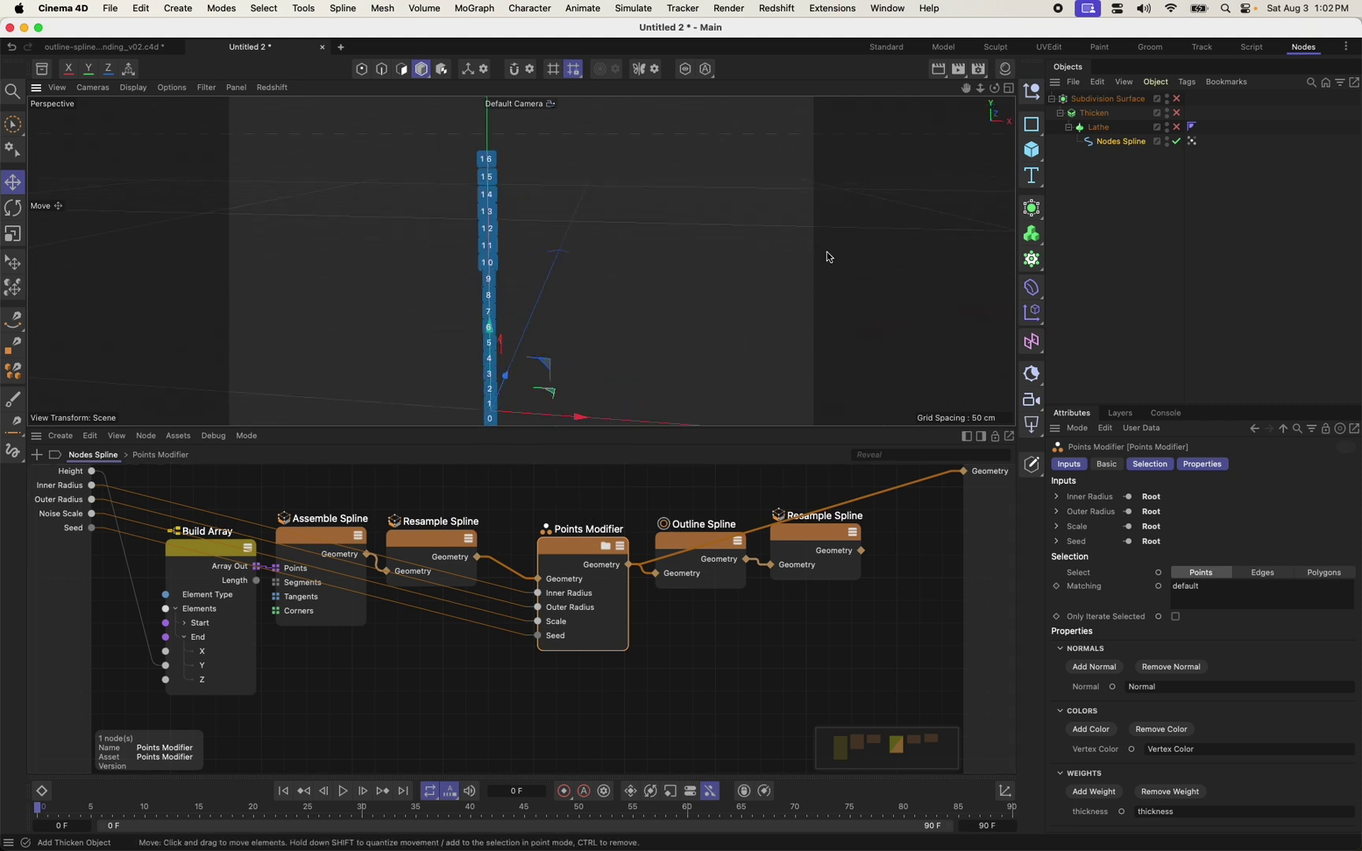
click(1194, 142)
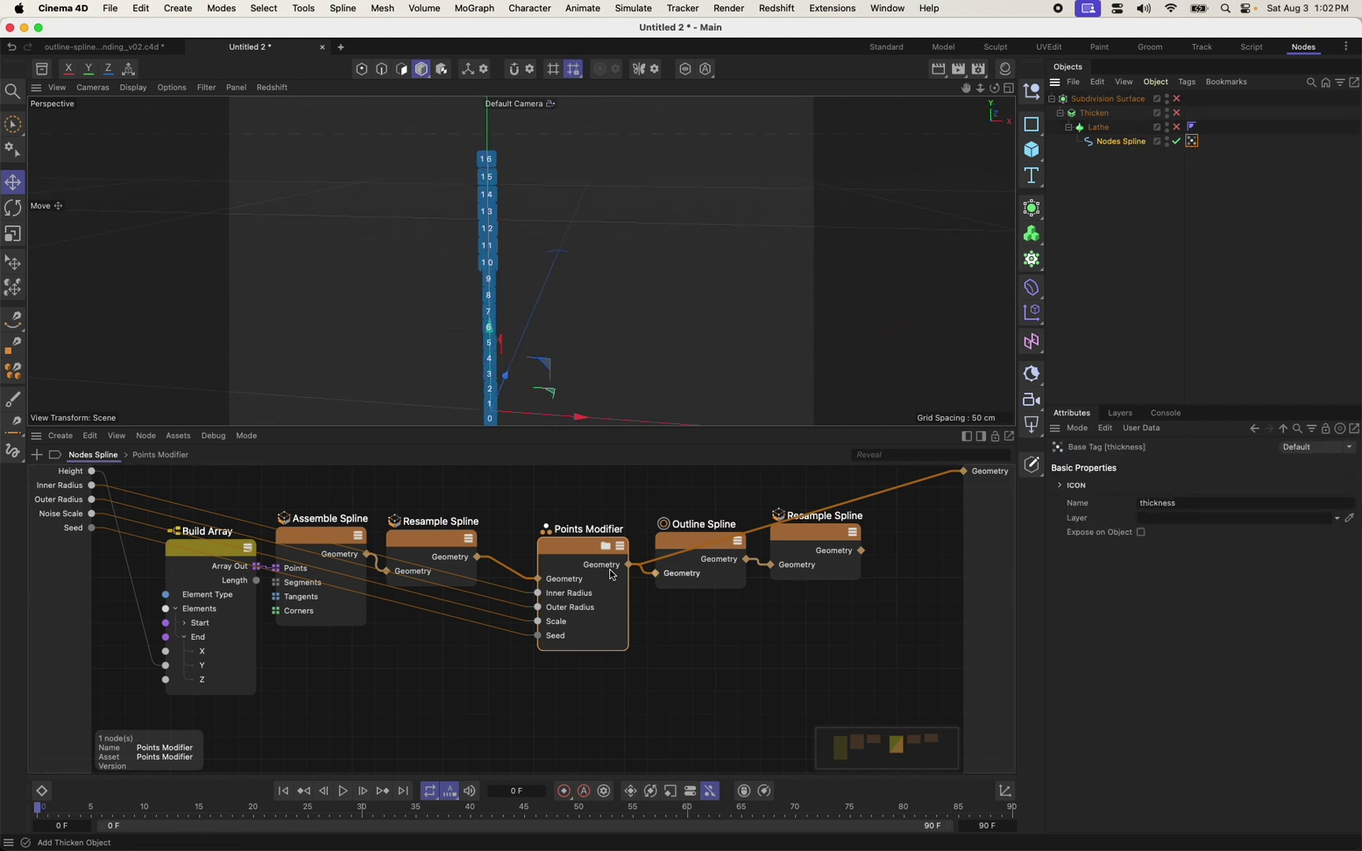
Preview the Outline Spline result, and route the final Resample Spline back to the Geometry output to examine its point distribution.
click(674, 543)
key(o)
mouse_move(579, 328)
alt+mouse_down()
mouse_move(585, 219)
mouse_move(587, 252)
alt+mouse_up()
alt+middle_drag(587, 253, 576, 309)
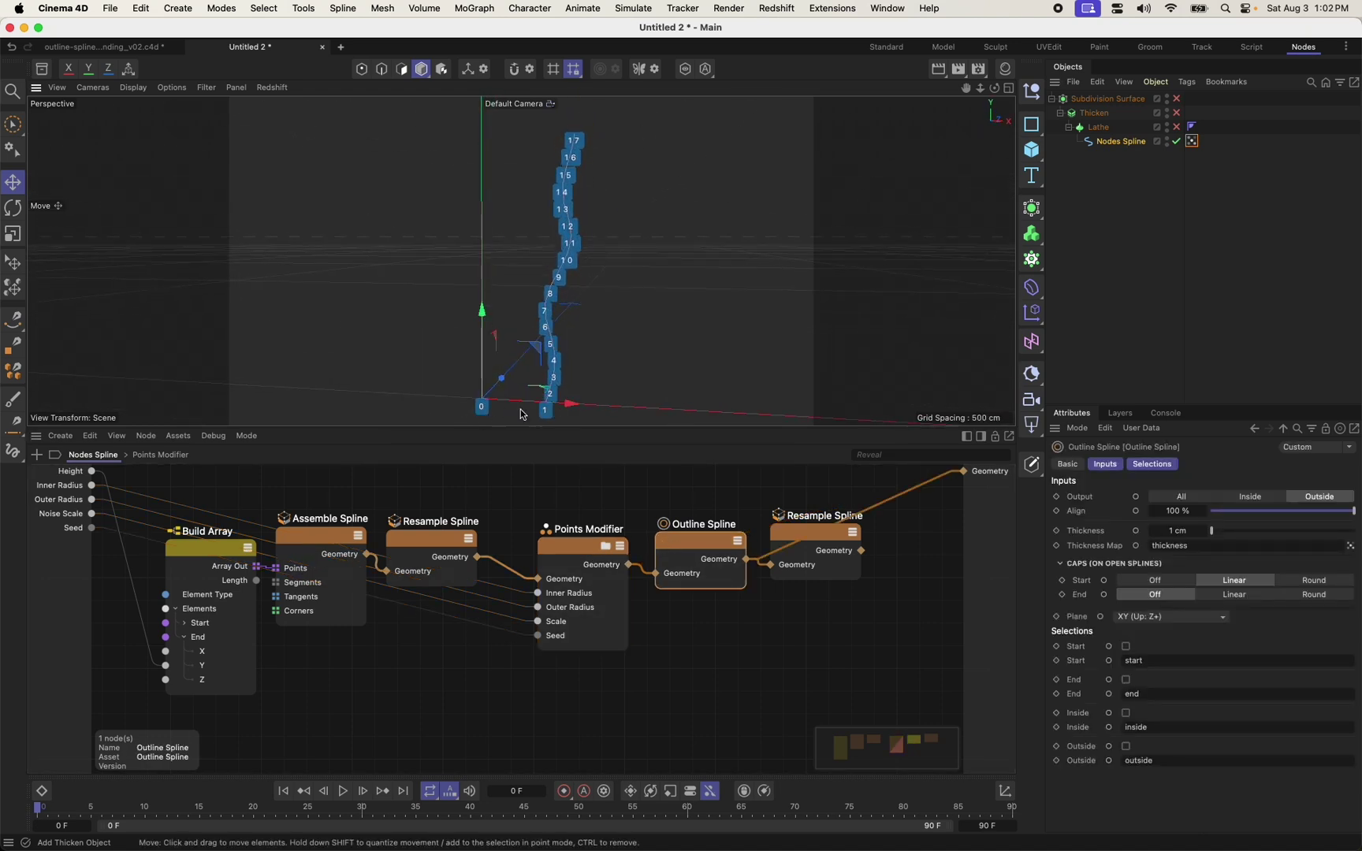
click(780, 536)
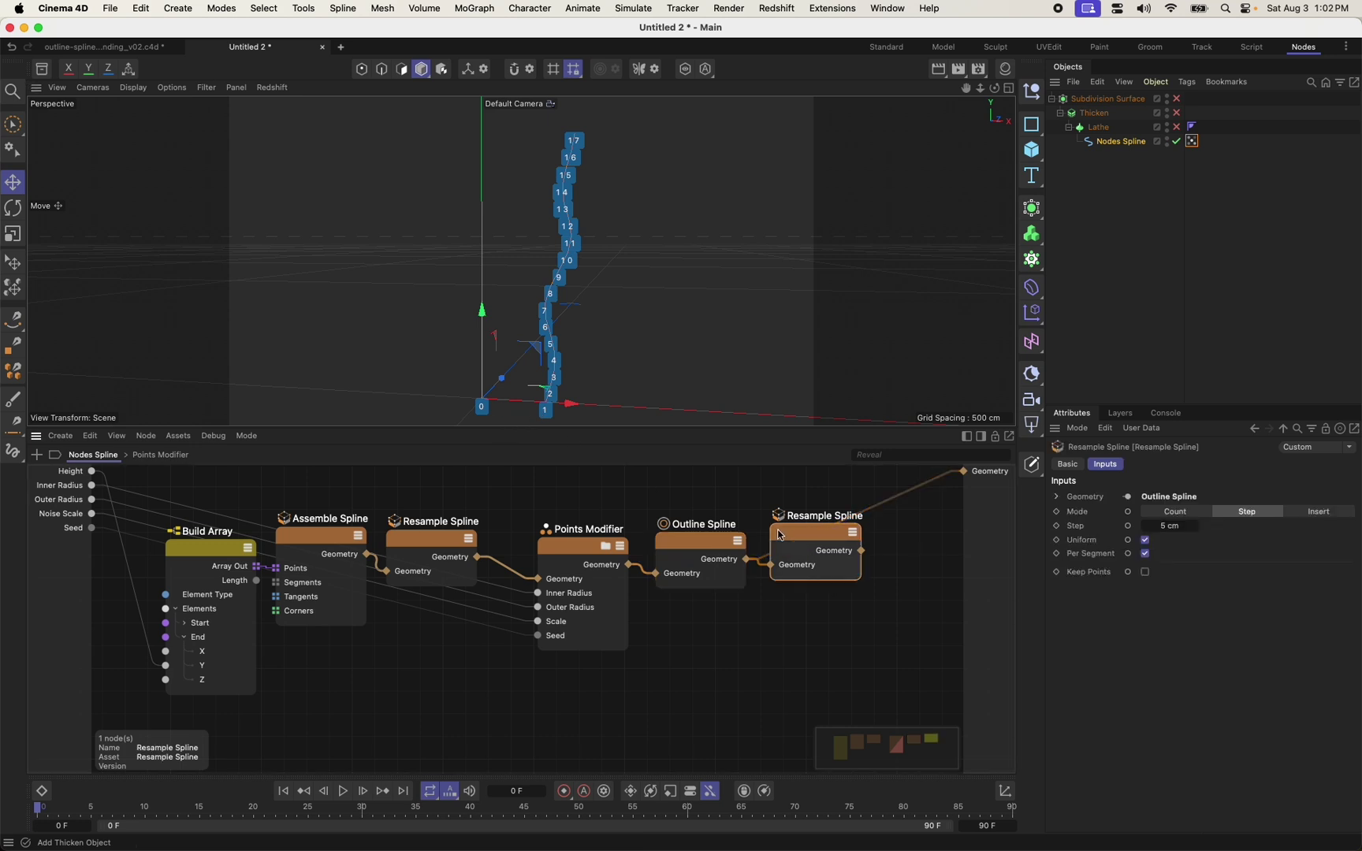
alt+drag(594, 374, 515, 334)
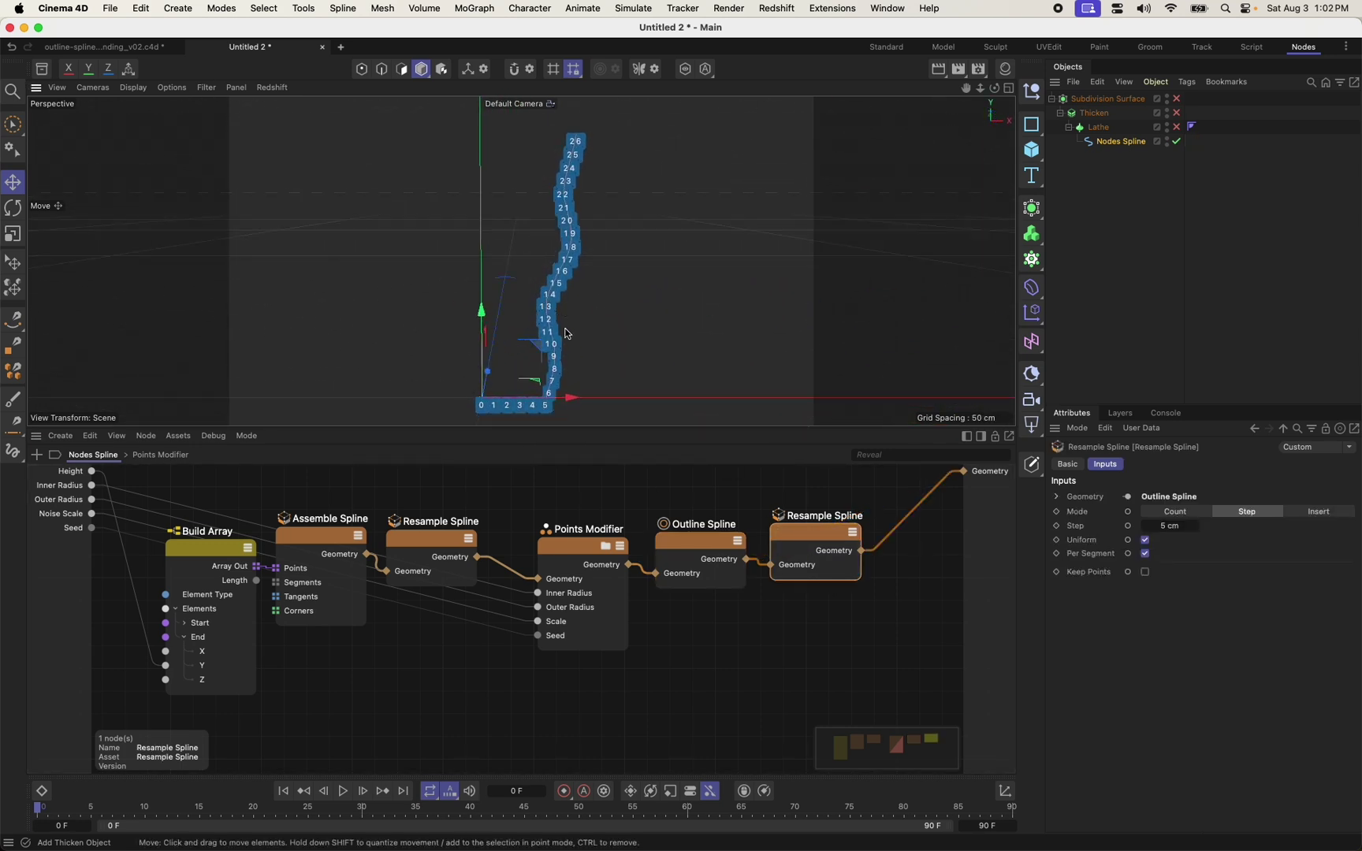
Re-enable the Lathe and Thicken generators.
click(1177, 127)
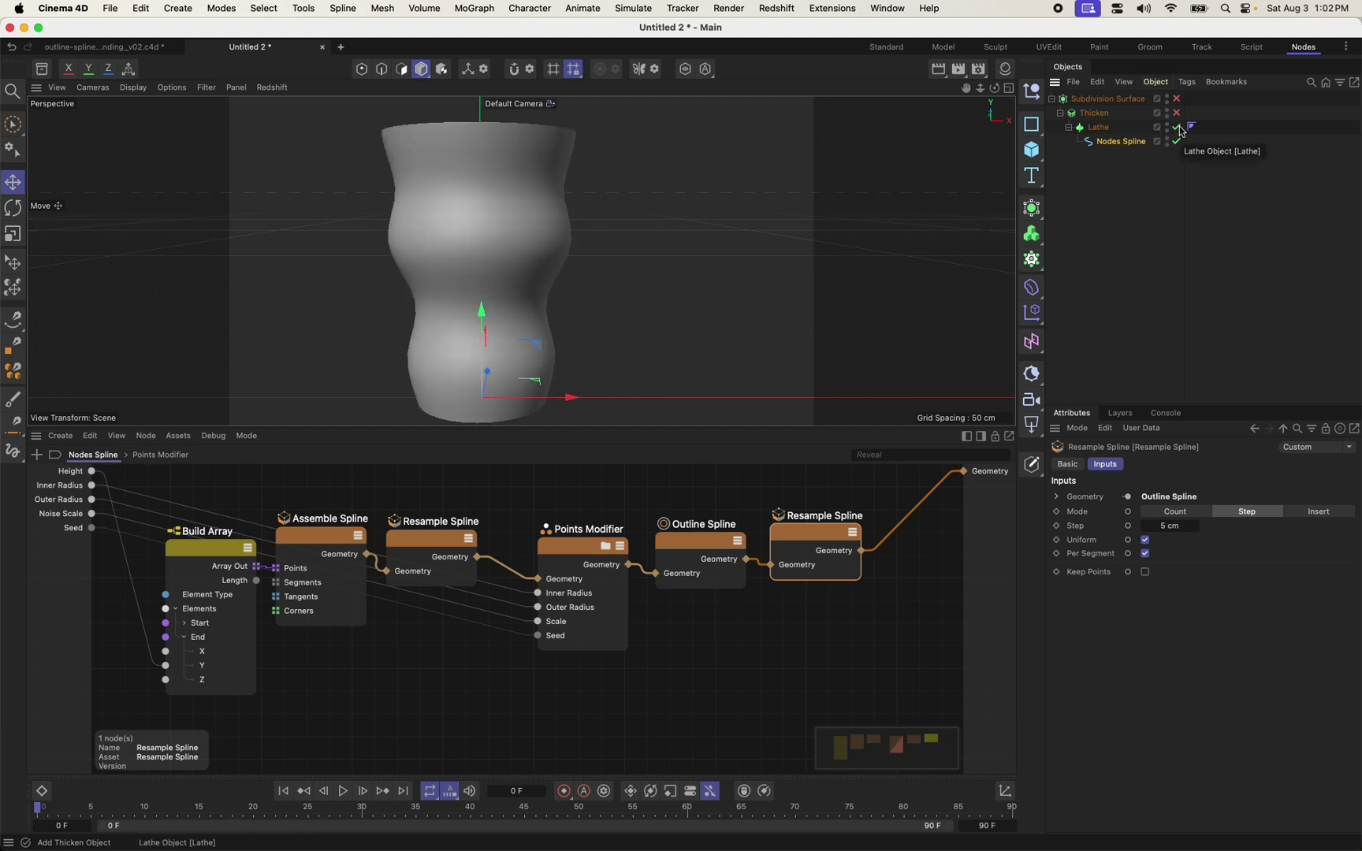
click(1104, 114)
click(1177, 113)
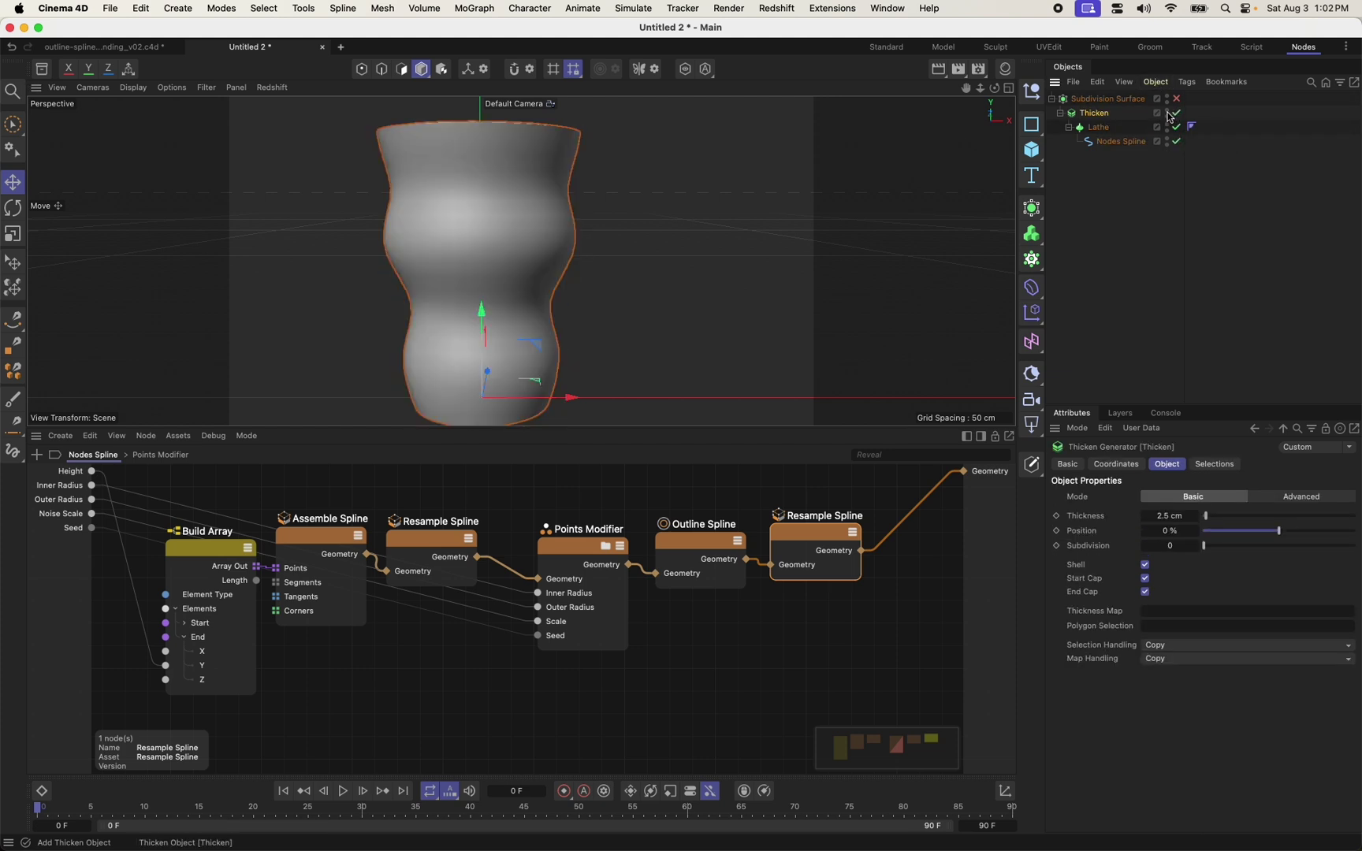
Turn off point indexes in the perspective view and re-enable the Subdivision Surface.
click(172, 88)
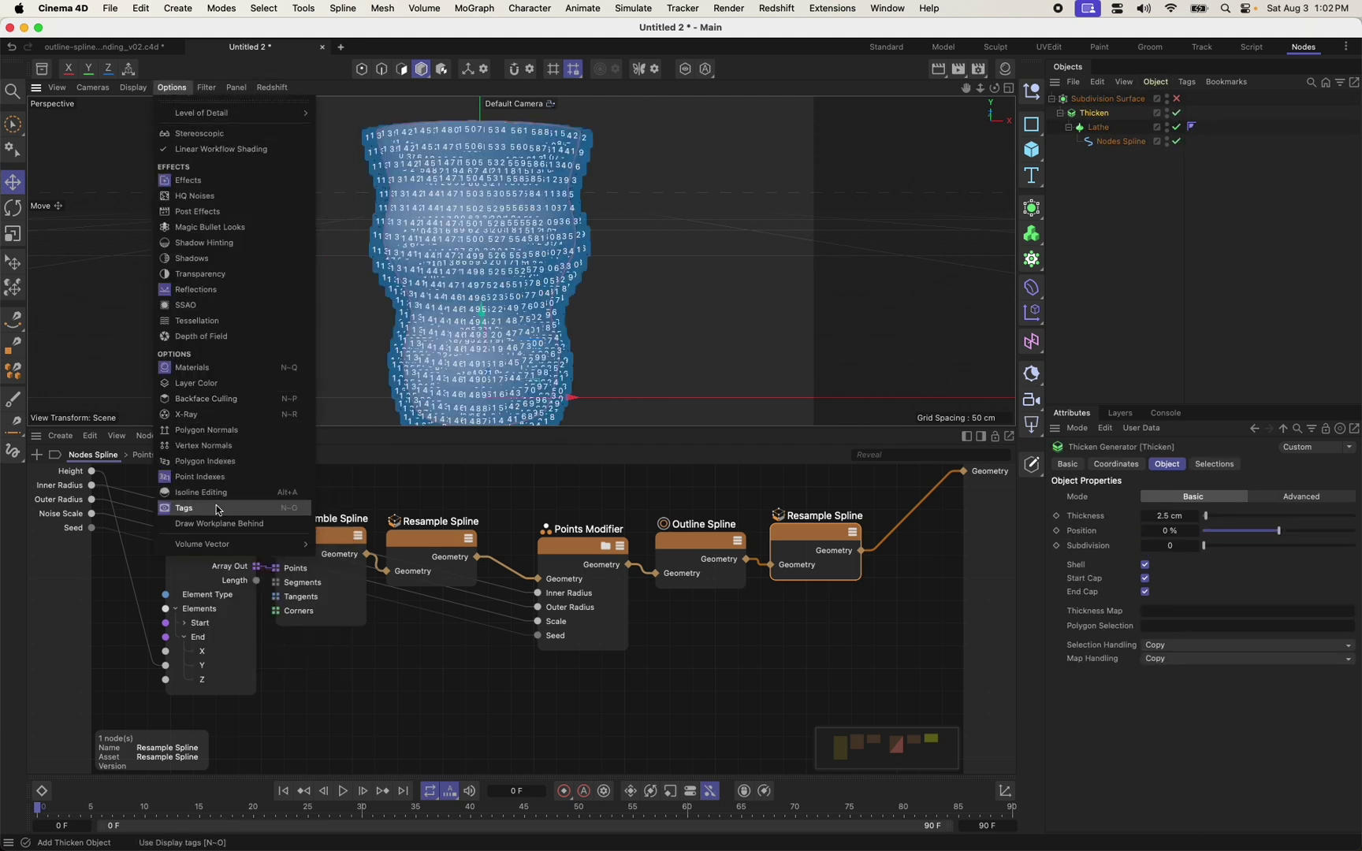
click(202, 477)
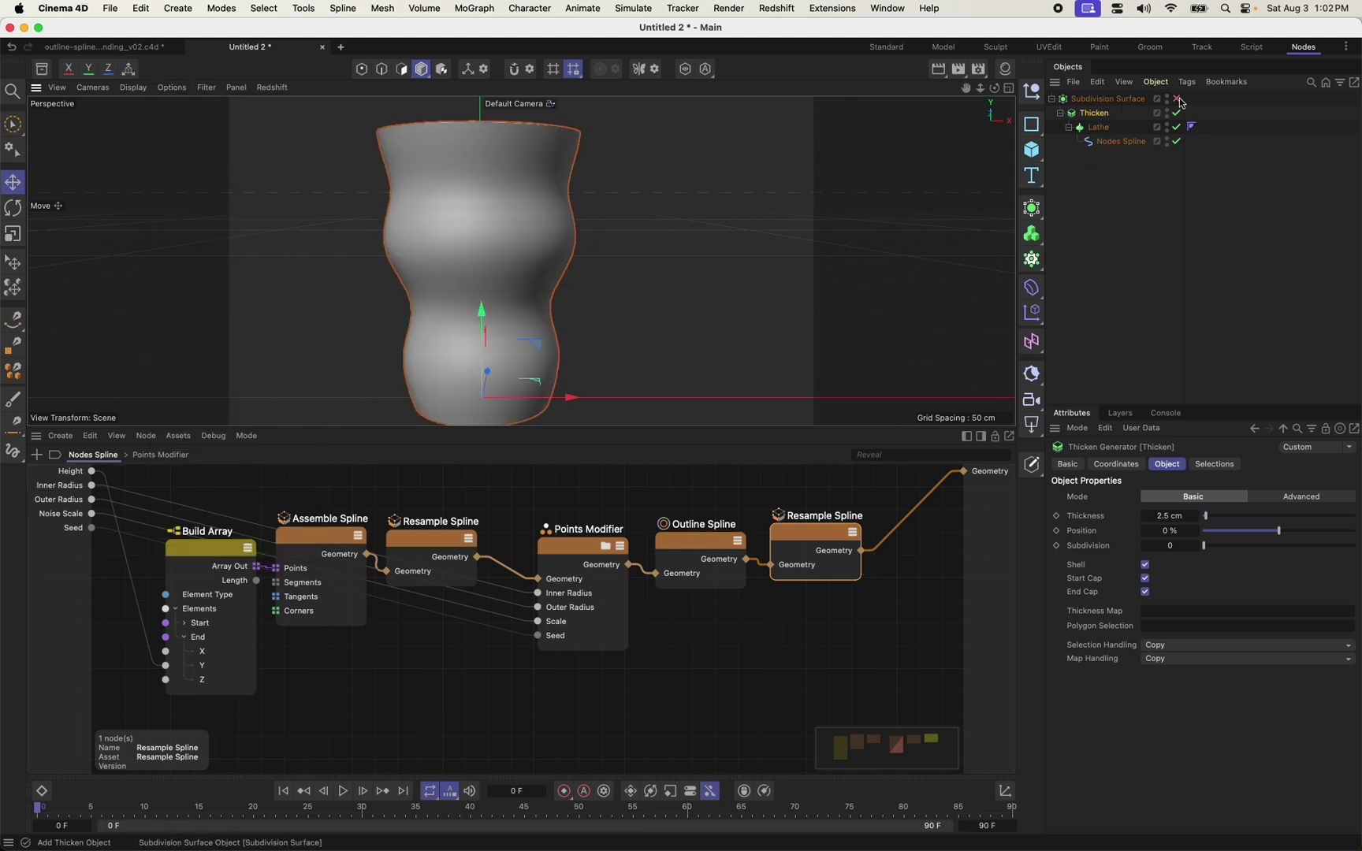
click(1178, 98)
click(1108, 100)
Inspect the underside of the subdivided vase and its outline in the four-view layout, returning to the perspective view.
mouse_move(607, 165)
alt+mouse_down()
mouse_move(584, 312)
mouse_move(595, 161)
alt+mouse_up()
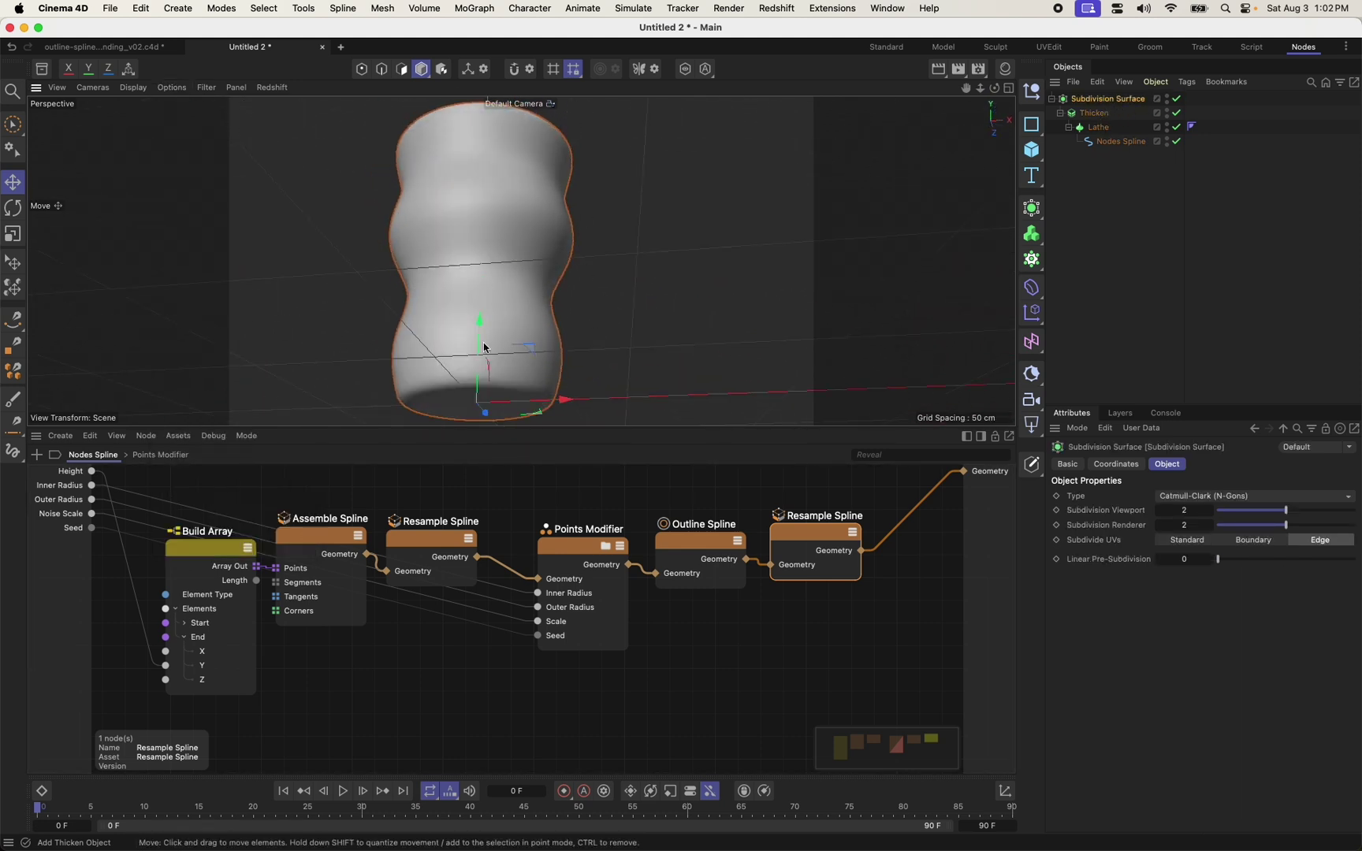
alt+drag(480, 375, 487, 429)
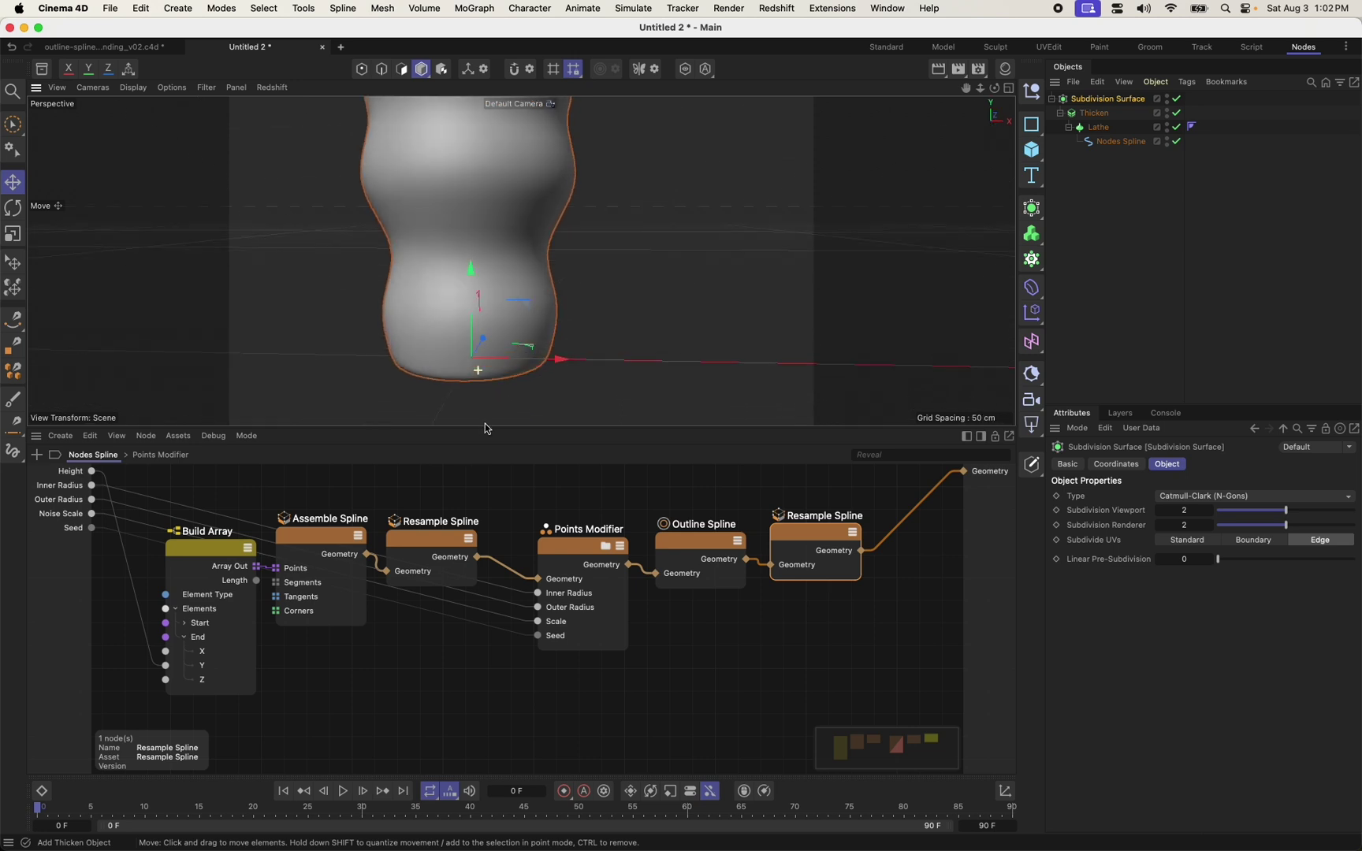
middle_click(767, 370)
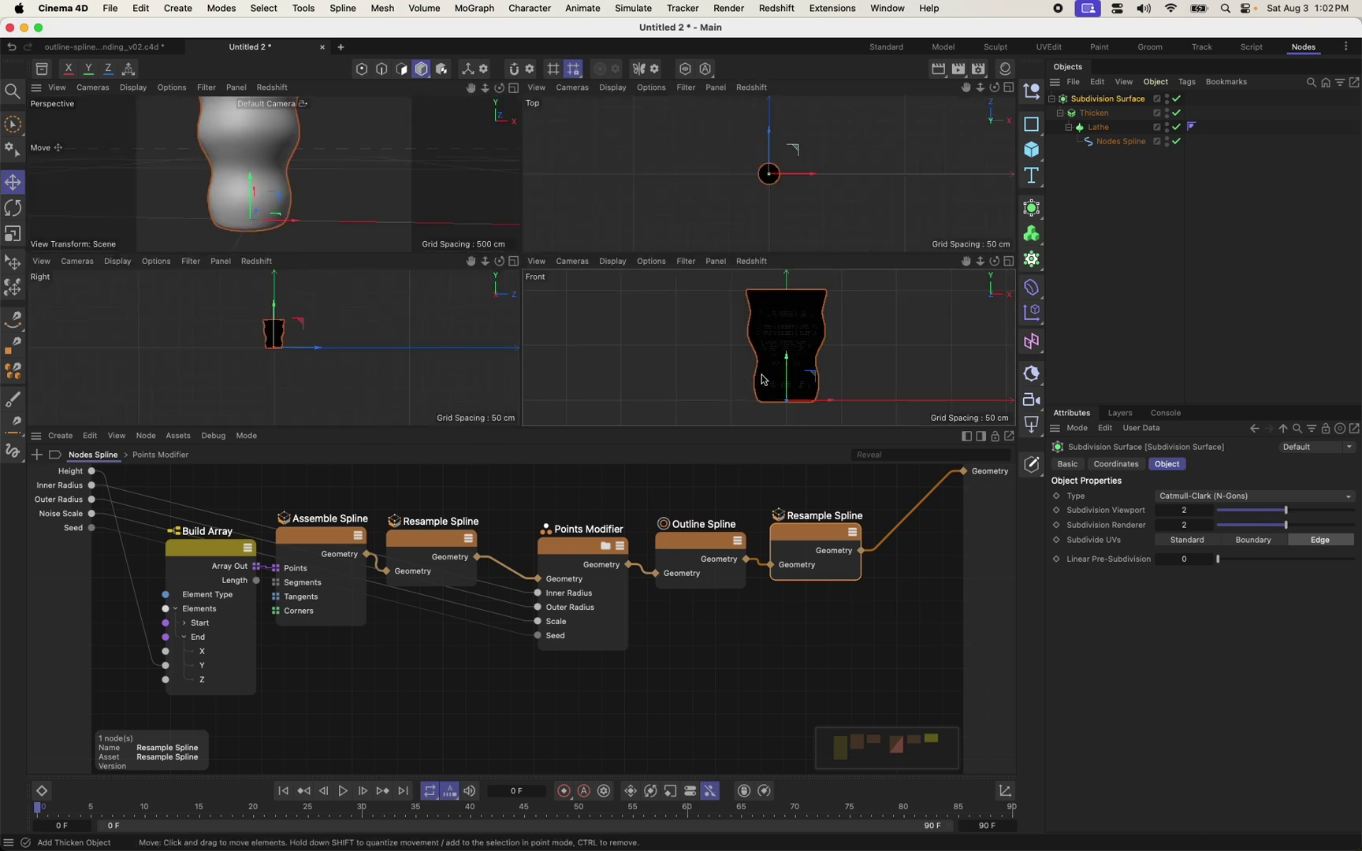
scroll(773, 382, up, 3)
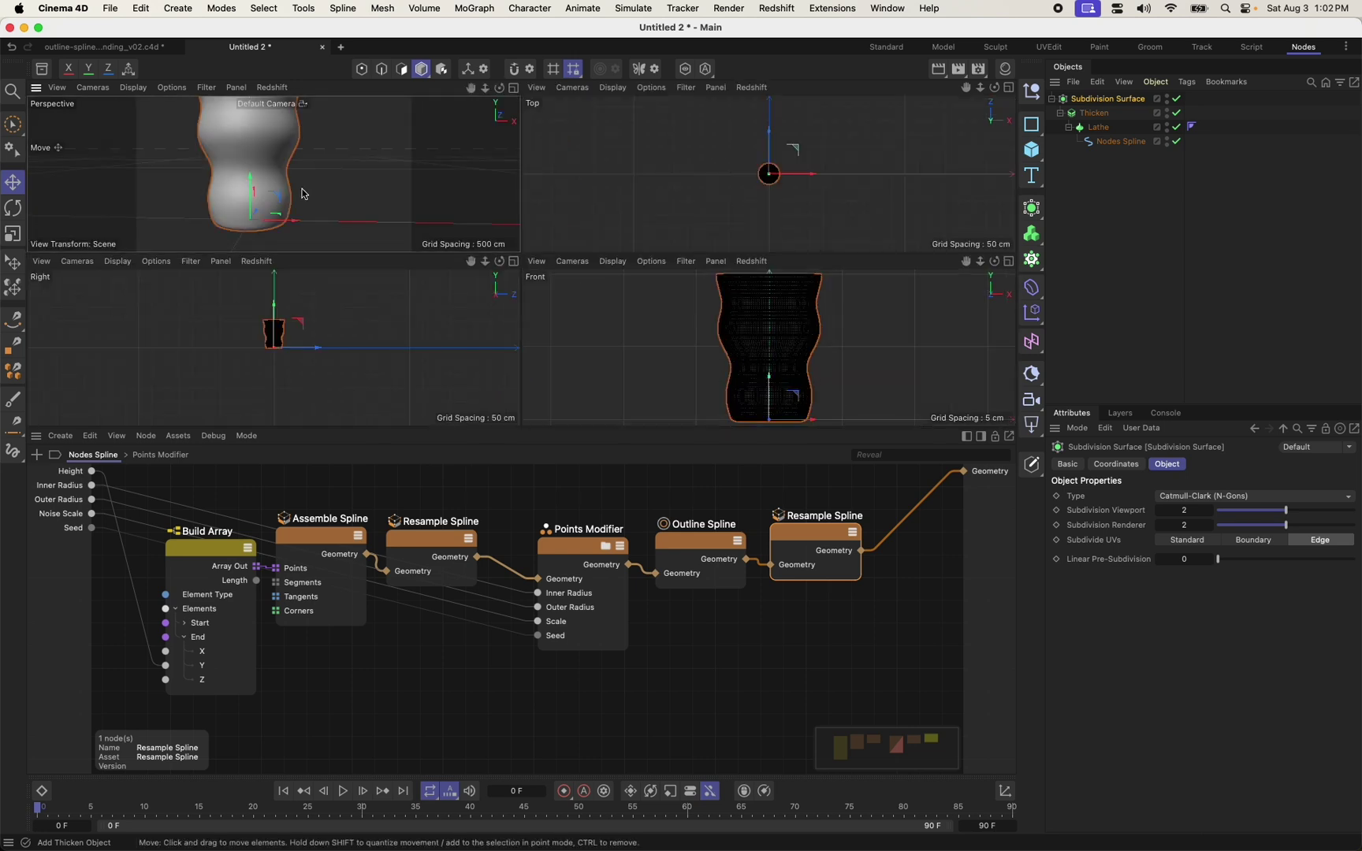
middle_click(305, 194)
Collapse the Thicken hierarchy, deselect all nodes and view the whole vase from slightly above its rim.
click(1060, 112)
click(609, 672)
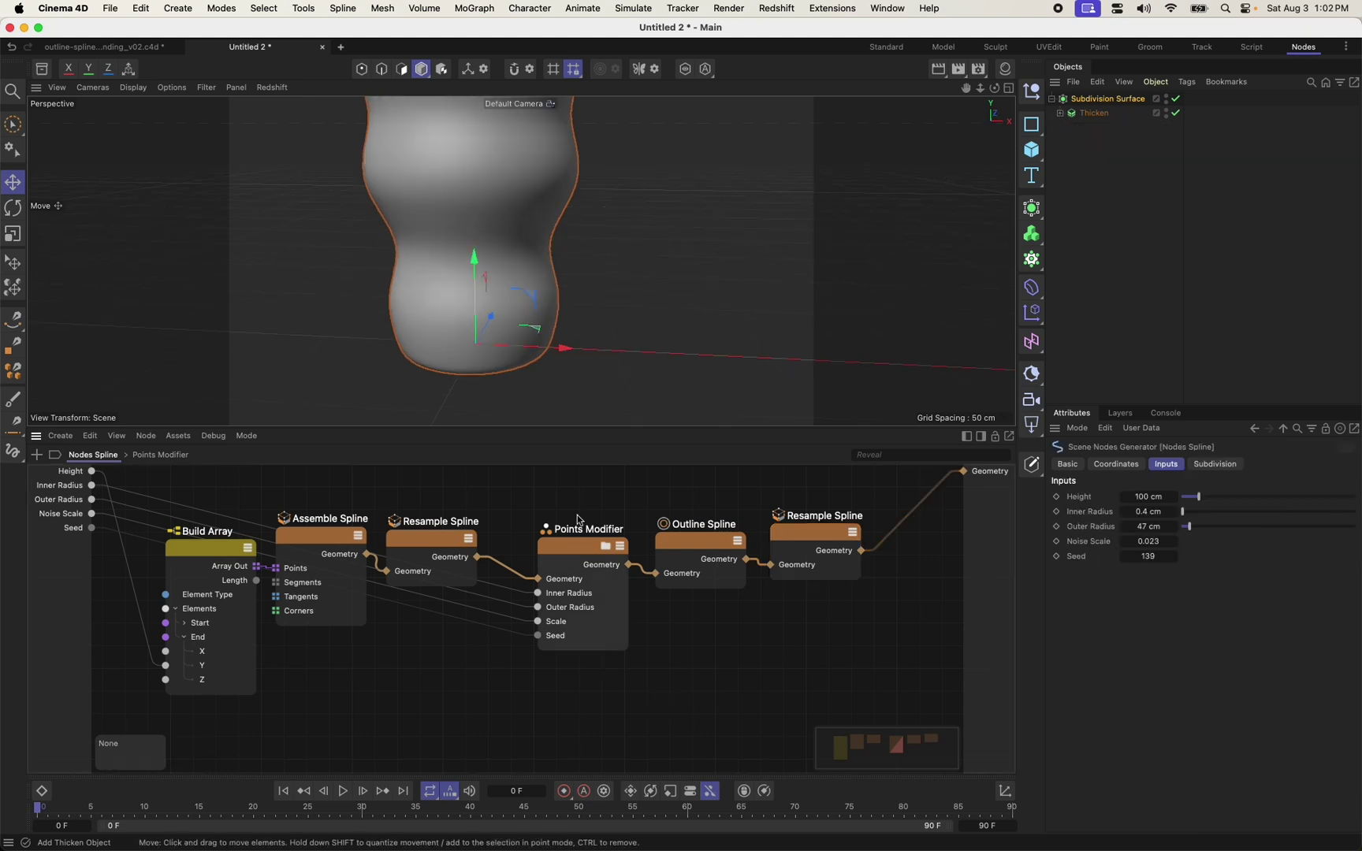
alt+right_drag(608, 397, 570, 382)
alt+drag(541, 339, 526, 337)
alt+right_drag(558, 308, 557, 311)
alt+drag(559, 316, 596, 319)
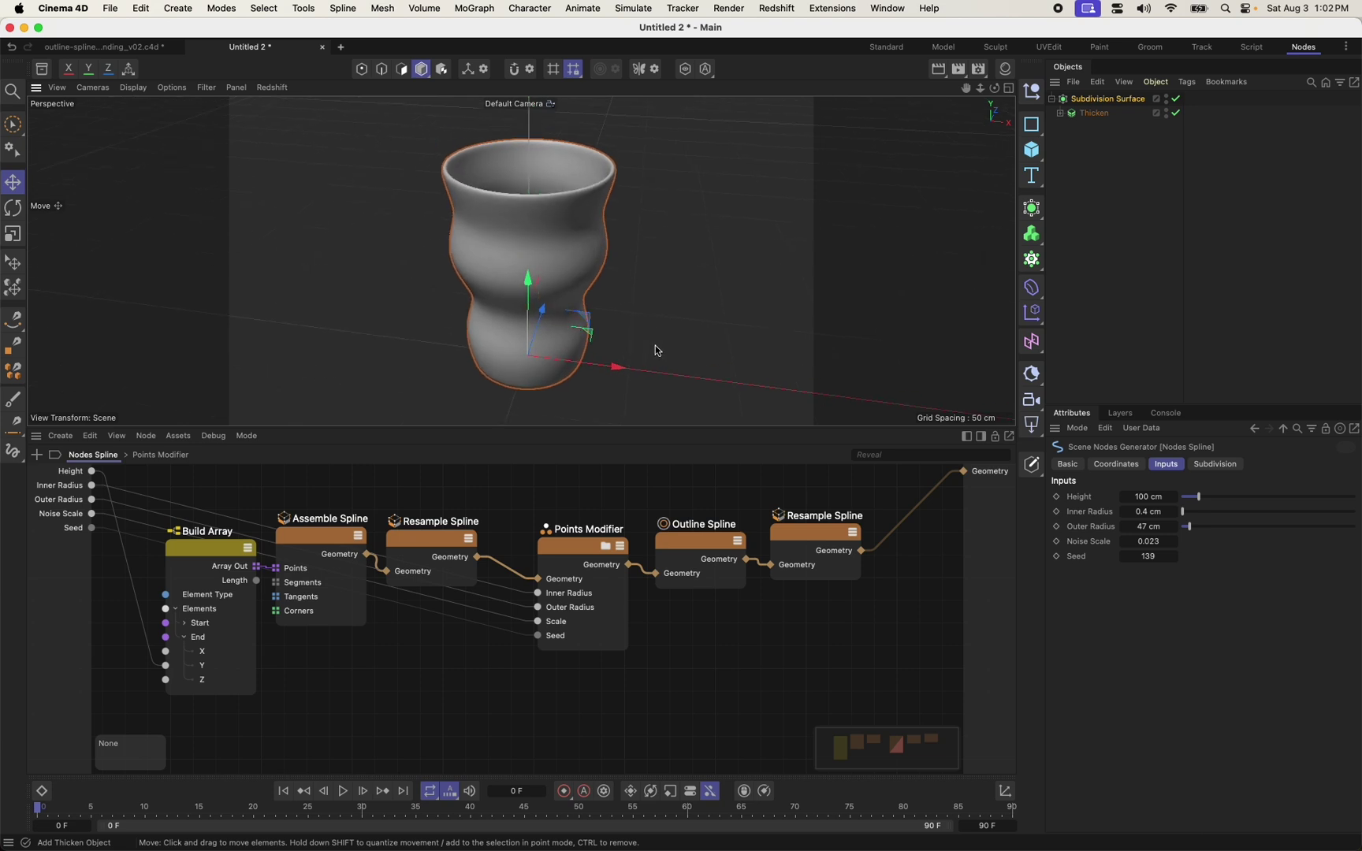